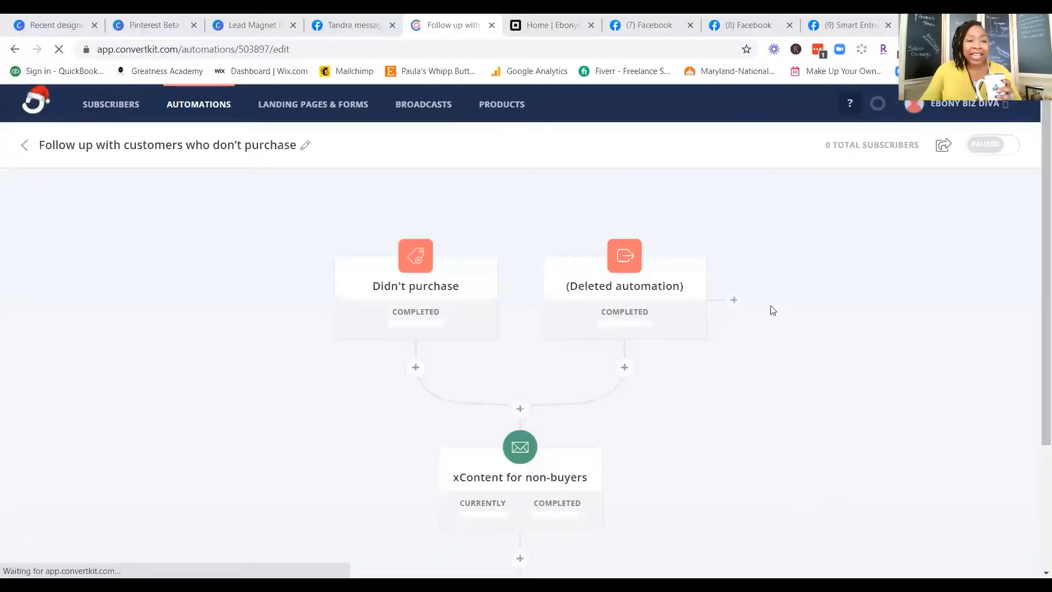
Step: Look through the account's overview pages for automations, landing pages and forms, and broadcasts
click(208, 105)
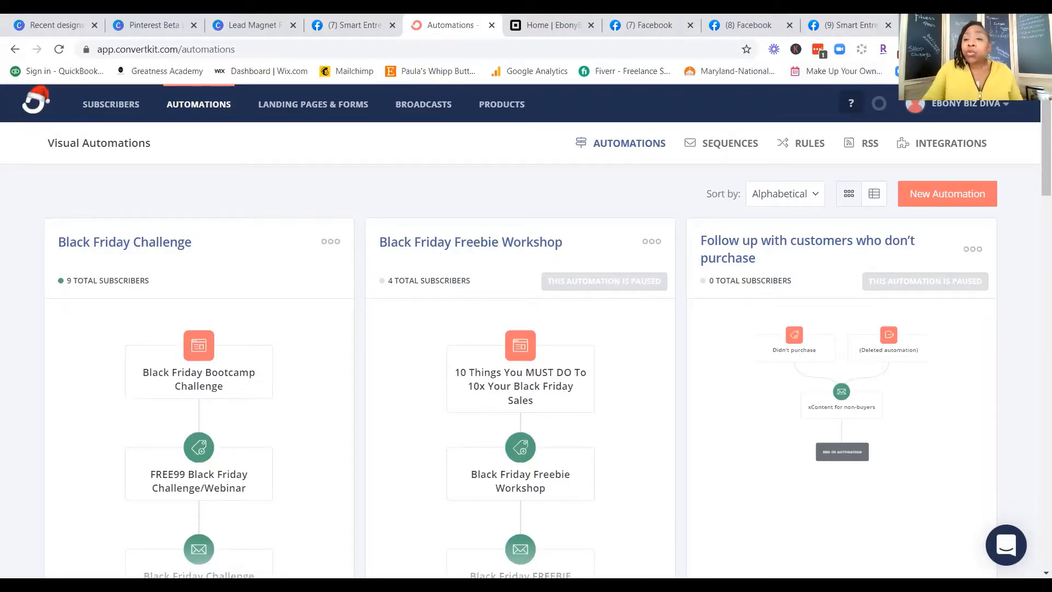
drag(586, 242, 718, 219)
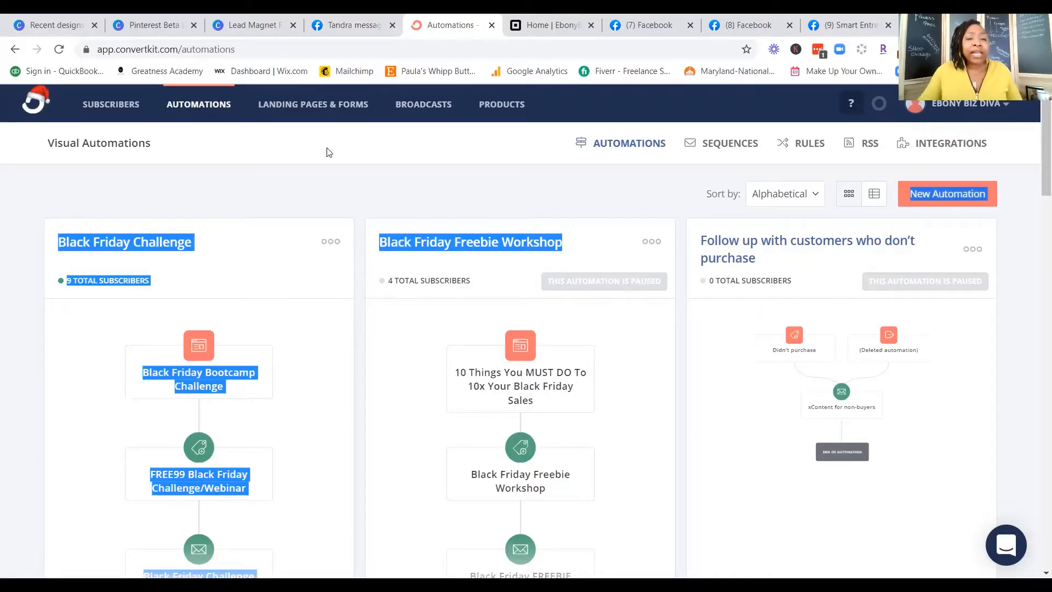
click(305, 105)
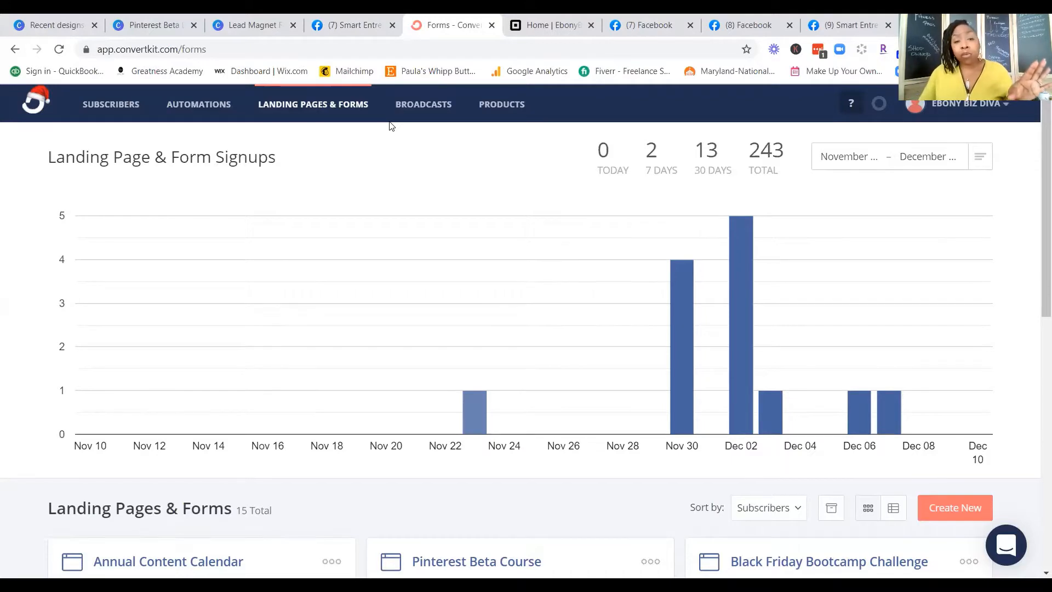
click(424, 106)
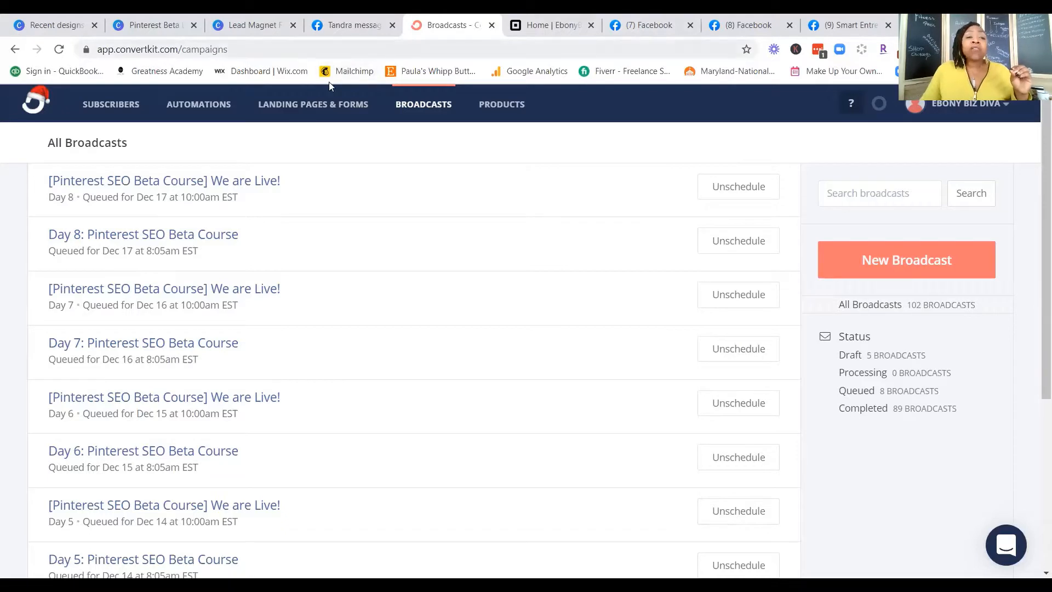
Step: Open the Annual Content Calendar landing page for editing and review its headline, description and sign-up form
click(321, 104)
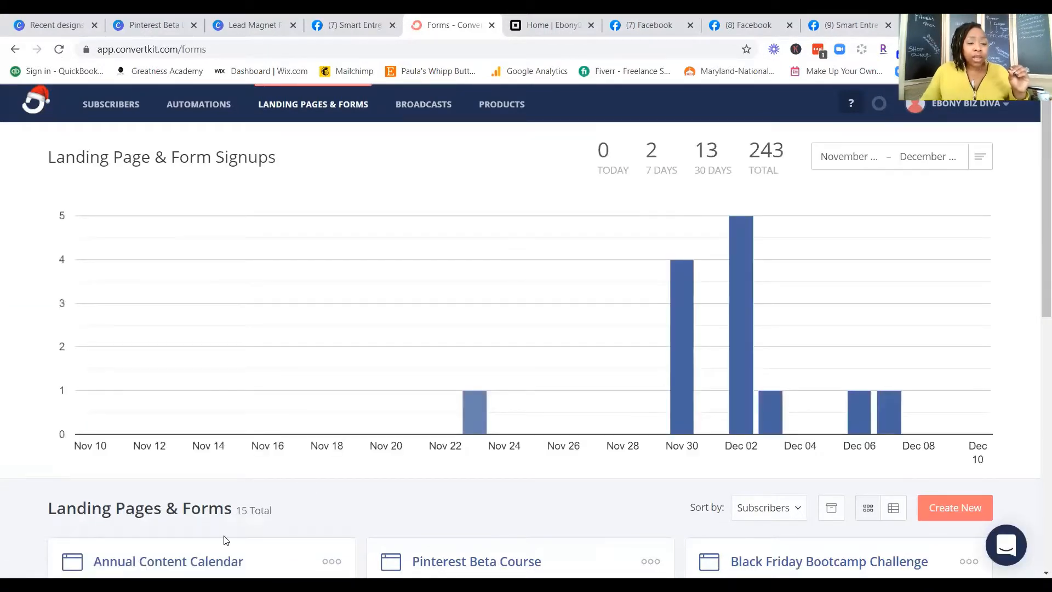
scroll(347, 509, down, 6)
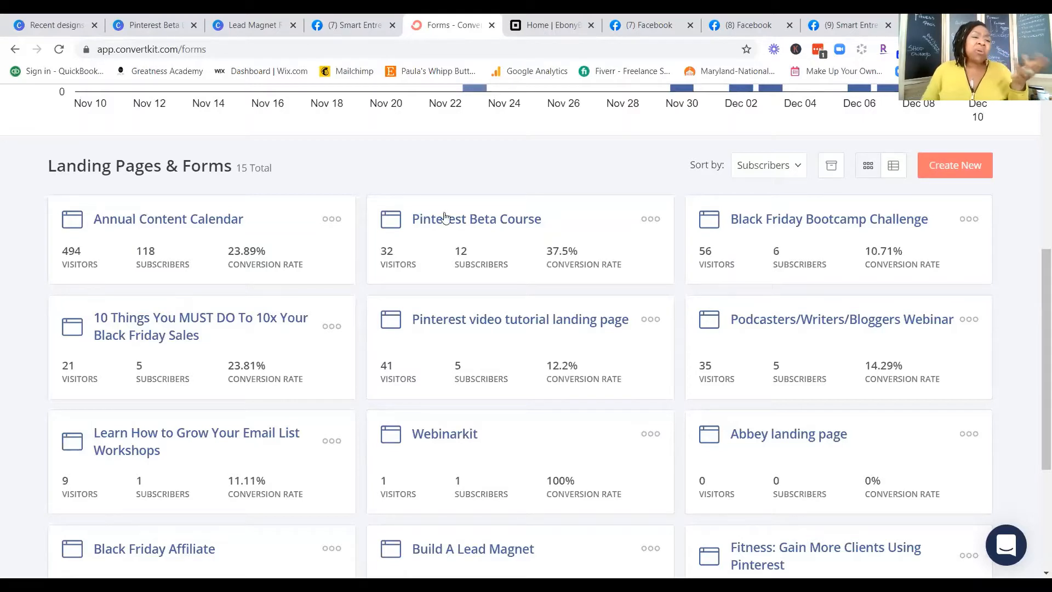
click(166, 219)
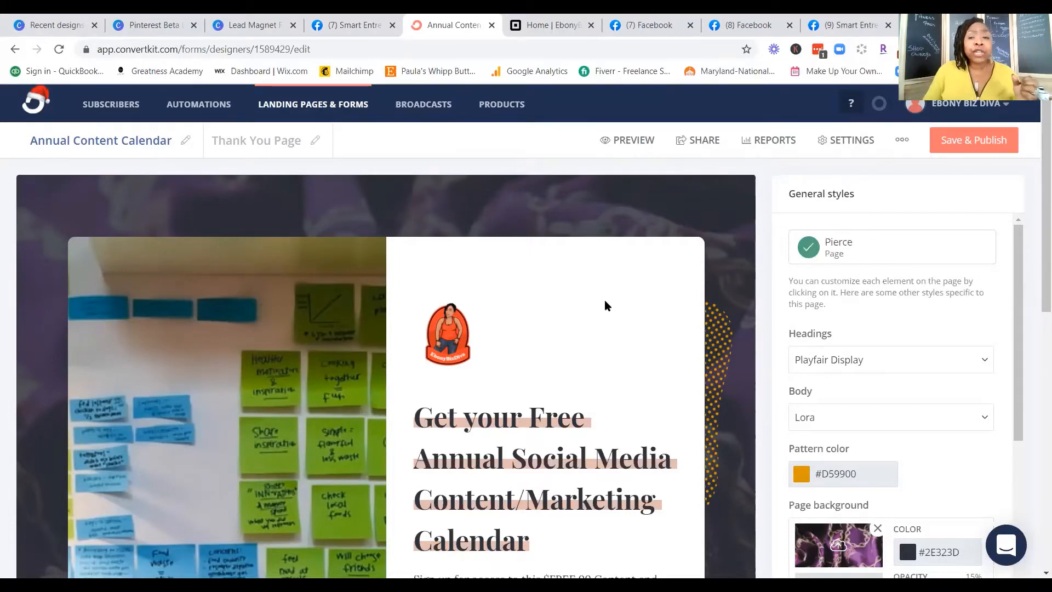
scroll(603, 301, down, 4)
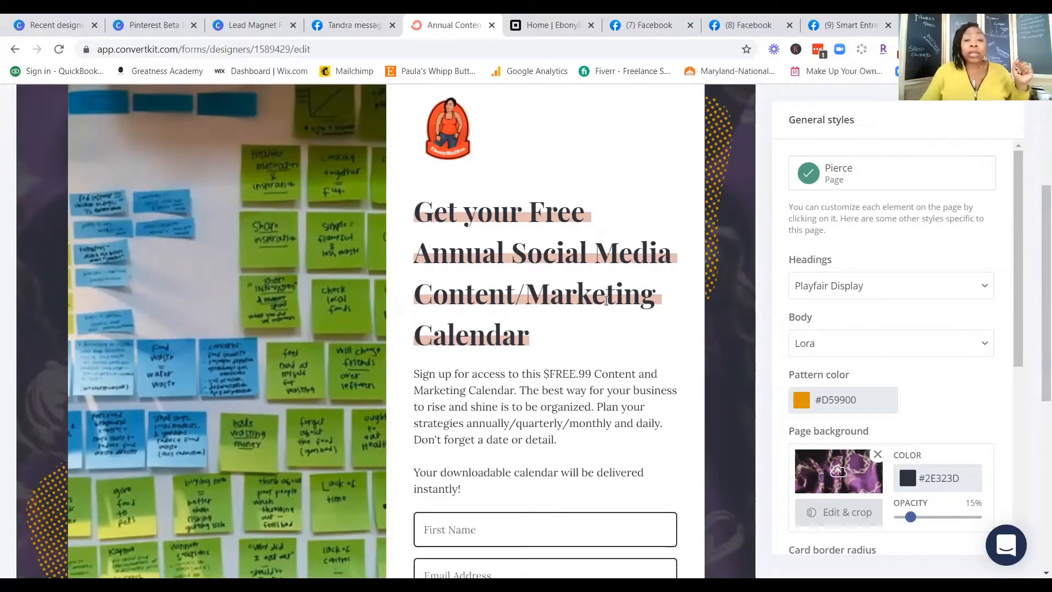
scroll(520, 331, down, 3)
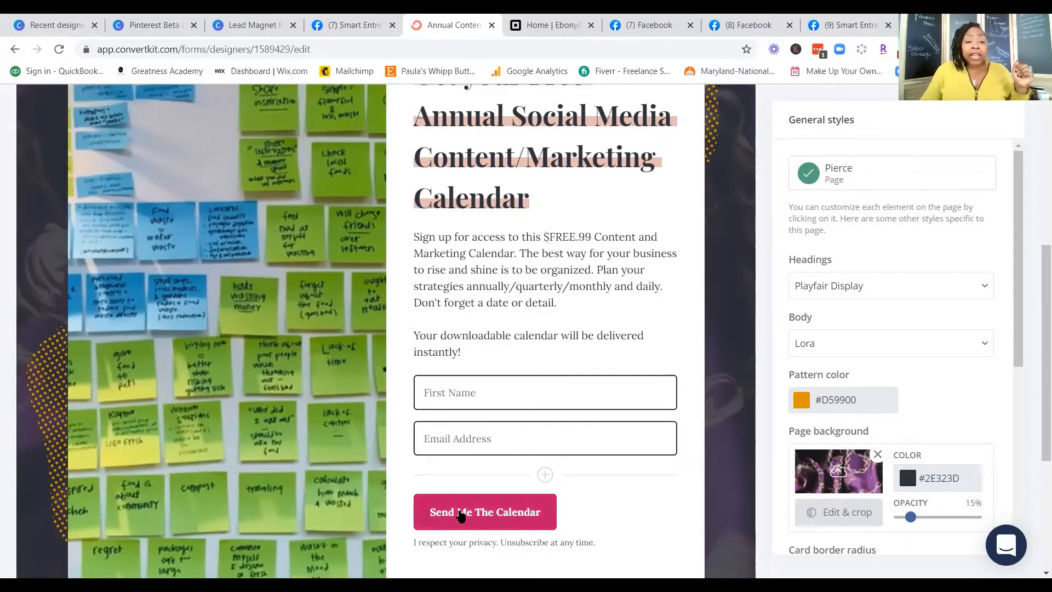
scroll(463, 510, down, 1)
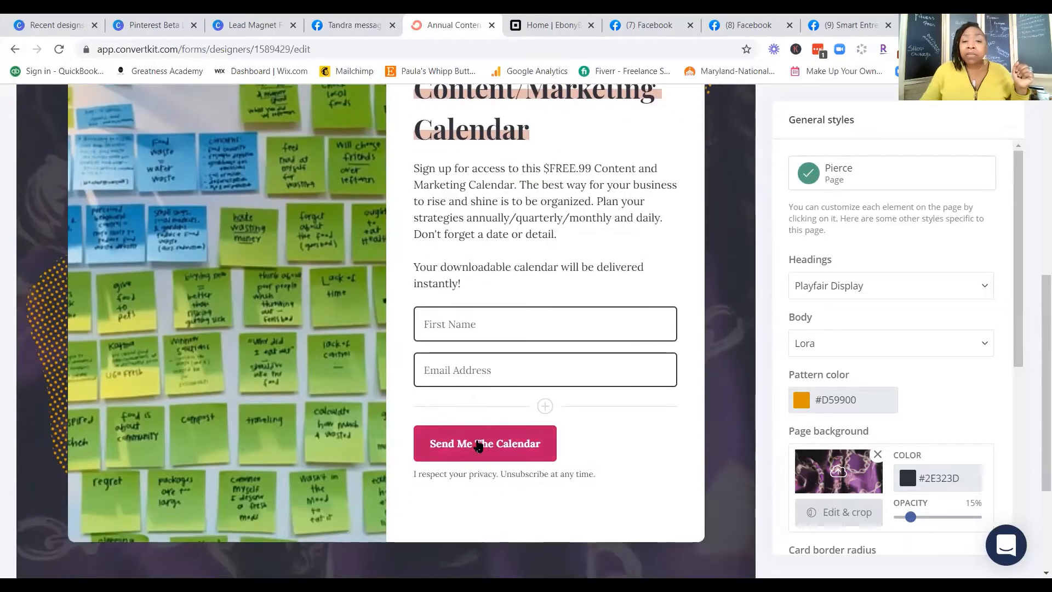
scroll(568, 469, up, 1)
scroll(568, 470, up, 2)
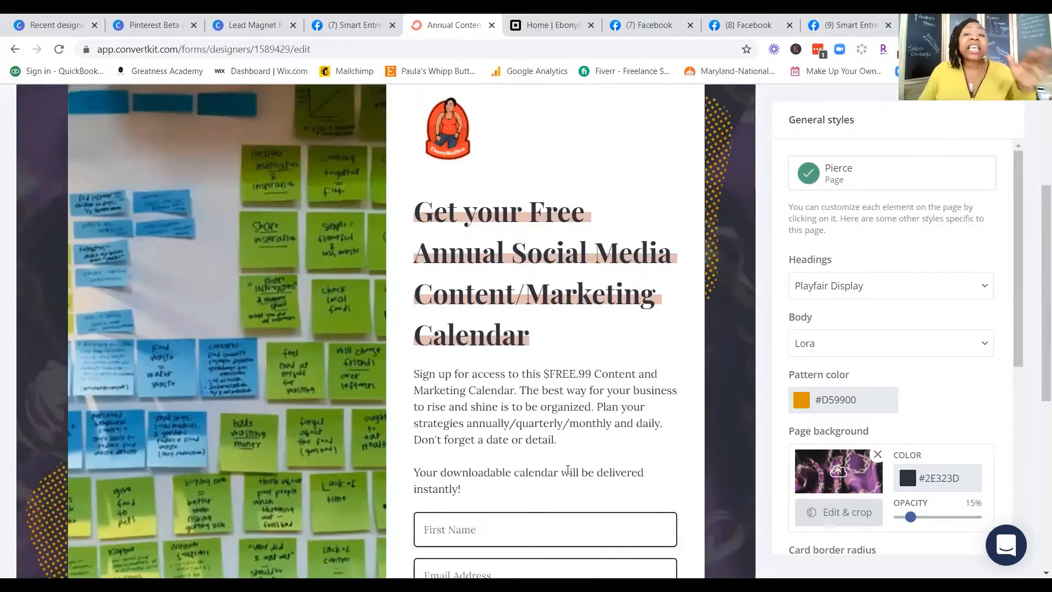
scroll(568, 469, up, 3)
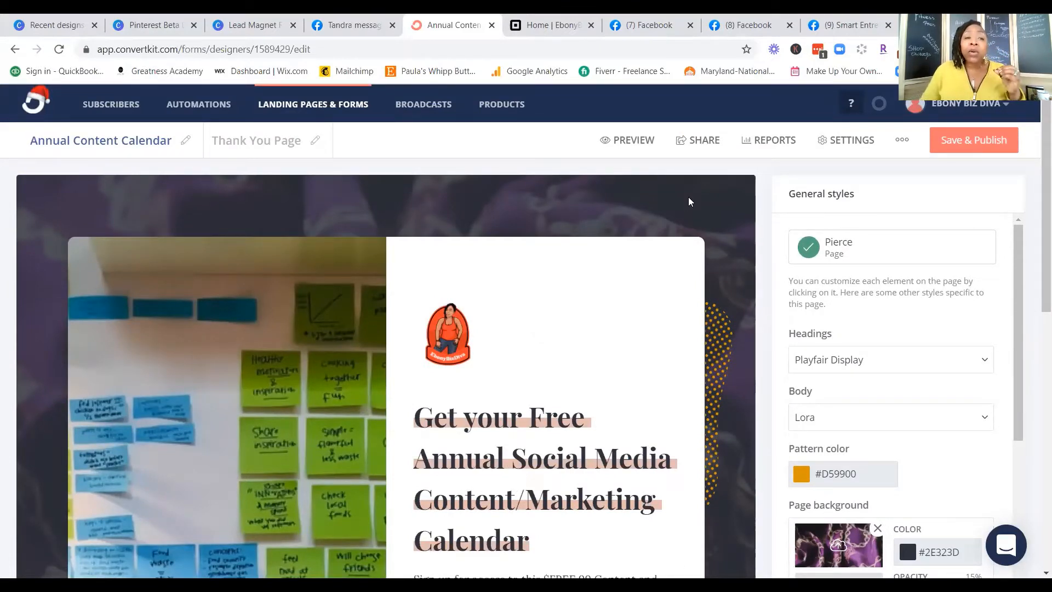
Step: Preview the Annual Content Calendar landing page from its headline down to the sign-up form, and exit the preview
click(622, 142)
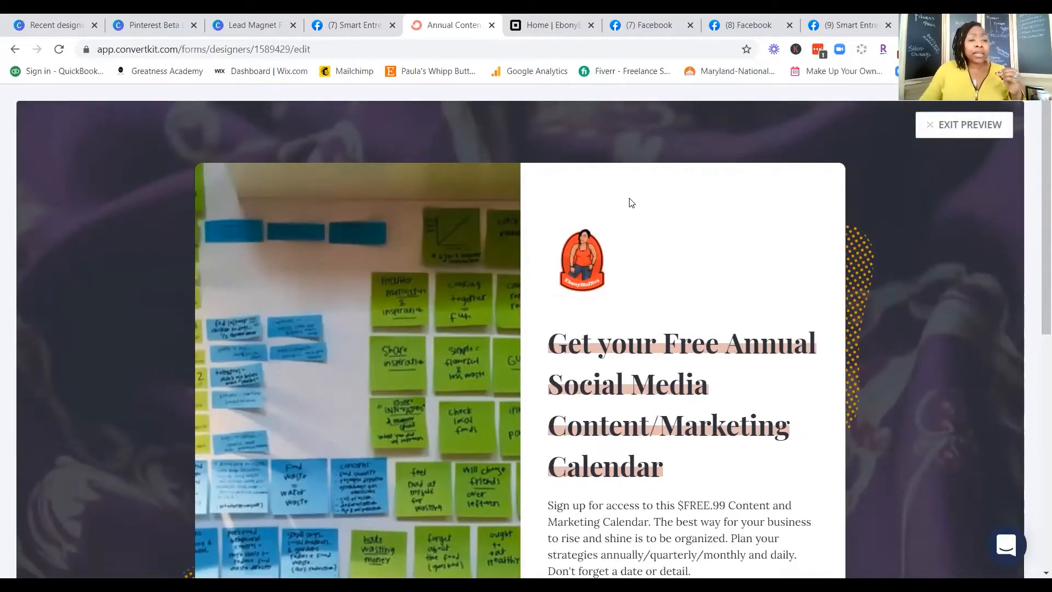
scroll(828, 307, down, 5)
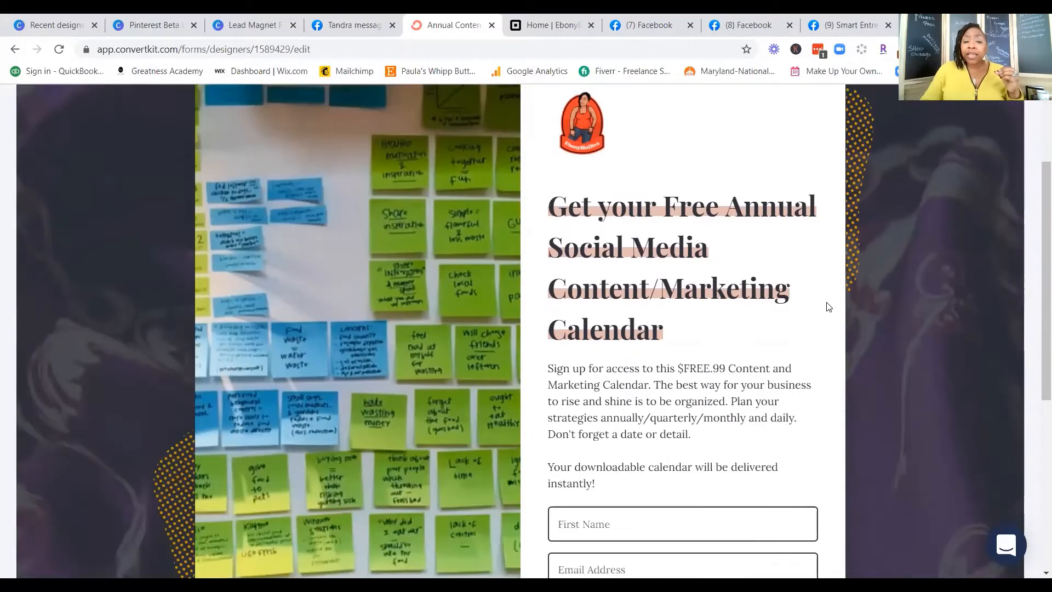
scroll(828, 307, down, 1)
scroll(829, 307, down, 3)
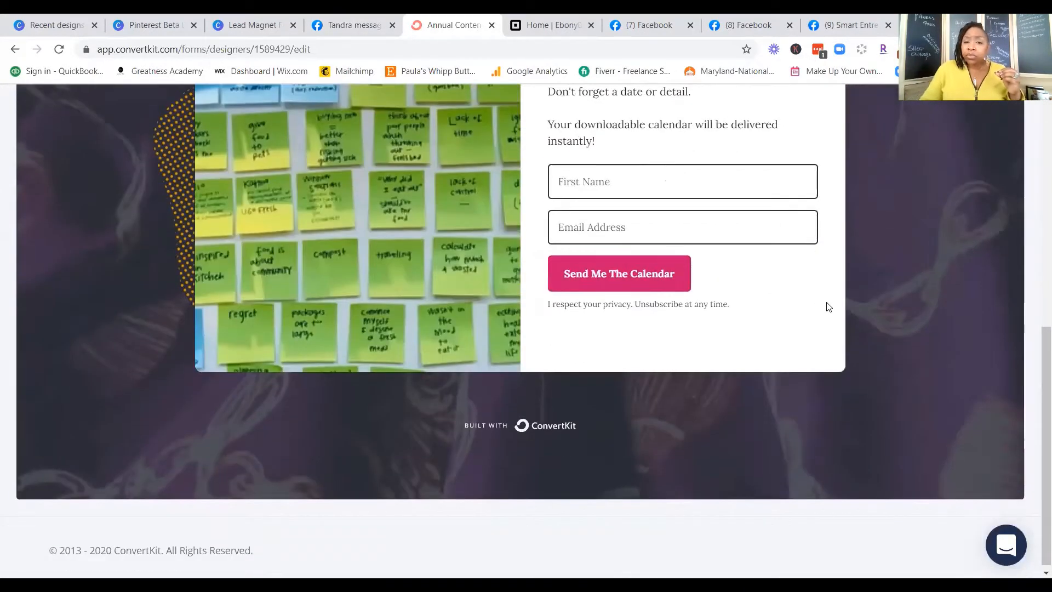
scroll(829, 307, up, 9)
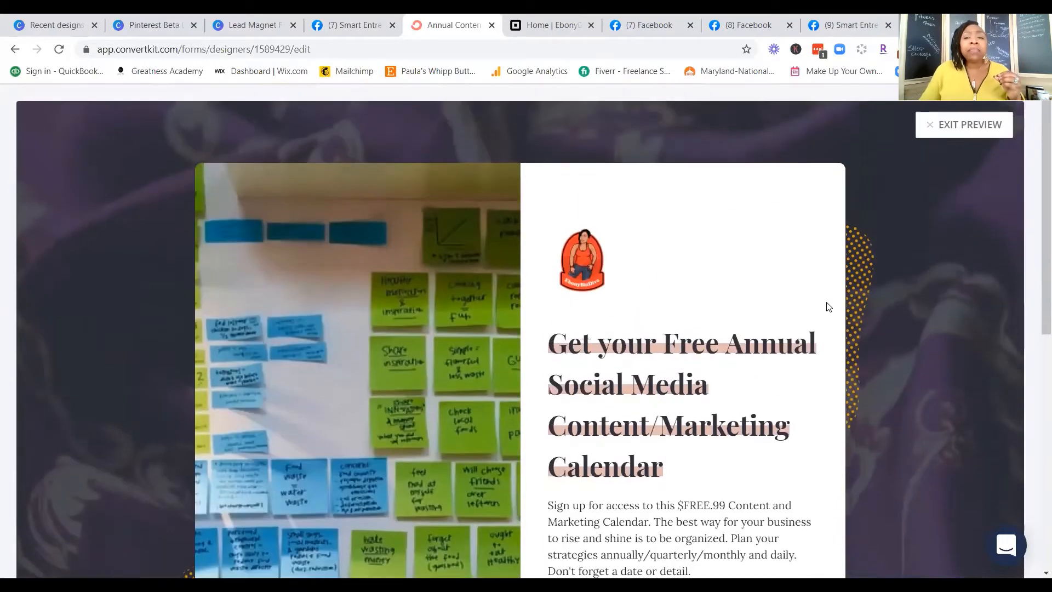
scroll(828, 306, down, 1)
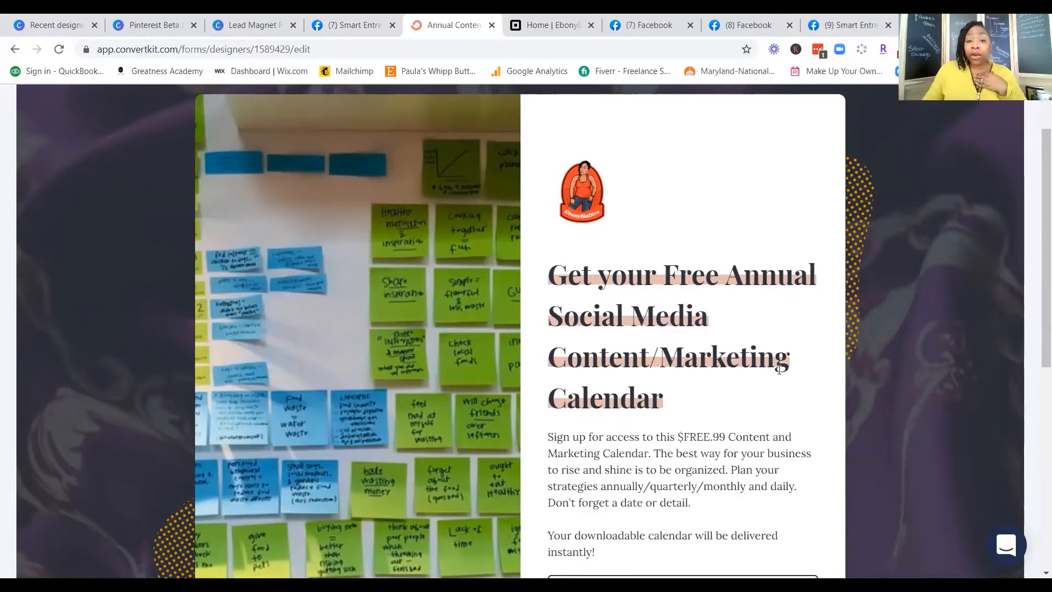
scroll(962, 262, up, 1)
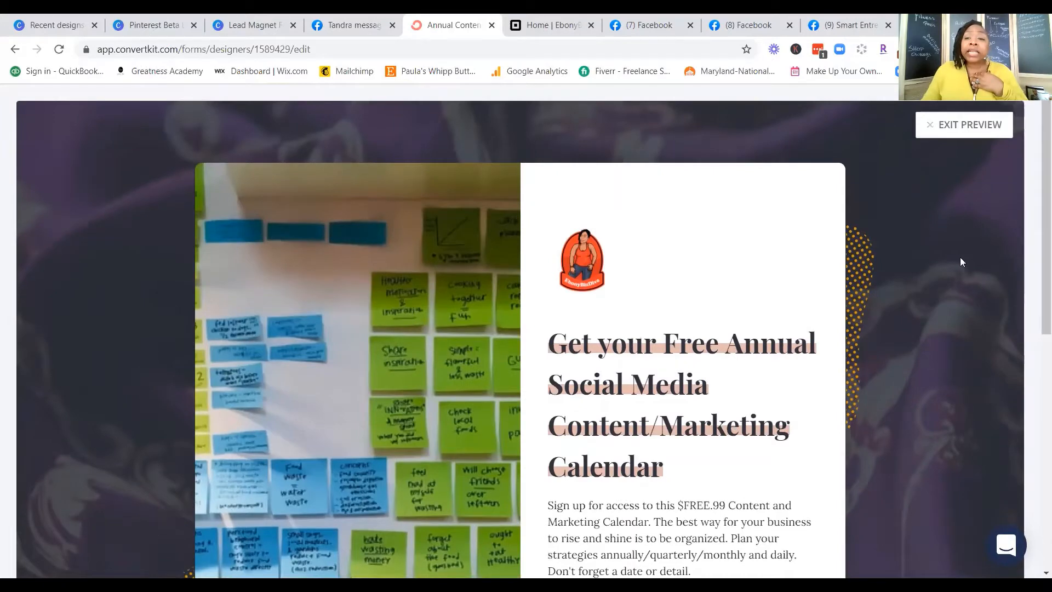
click(984, 125)
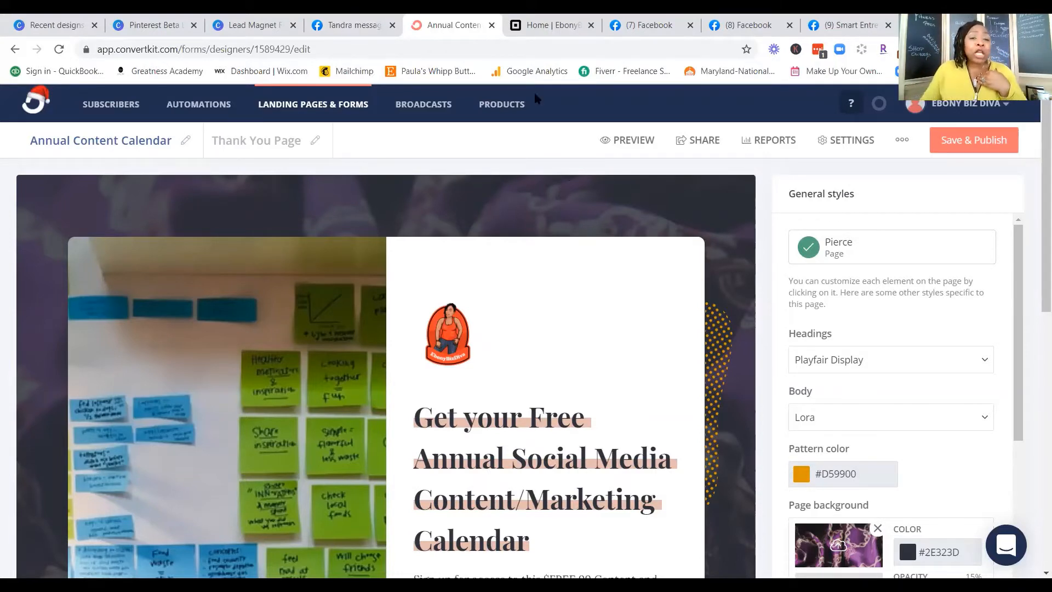
Step: Return to the landing pages and forms overview and start creating a new landing page
click(298, 107)
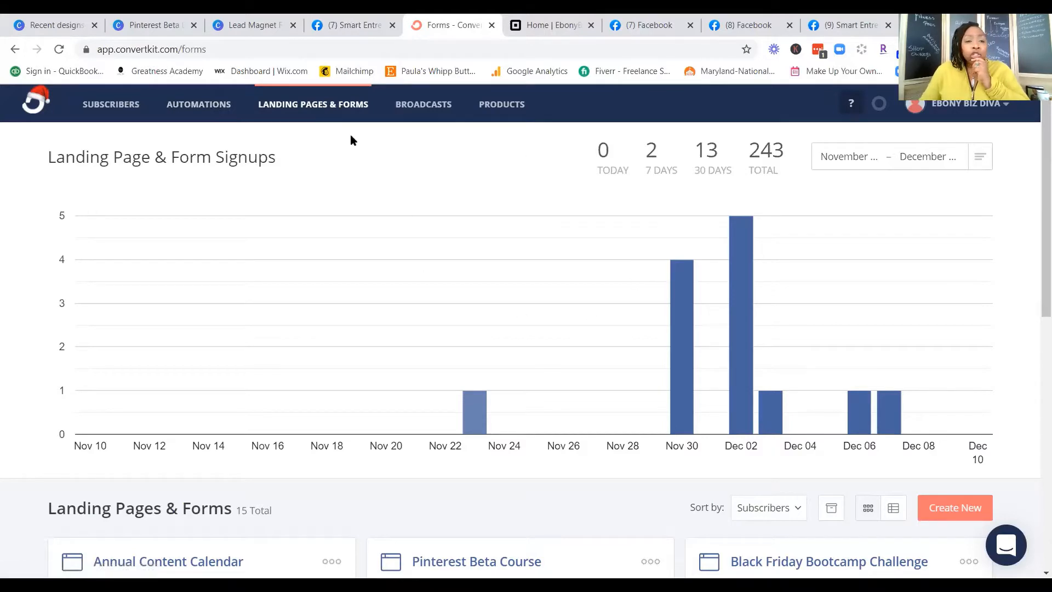
scroll(373, 216, down, 4)
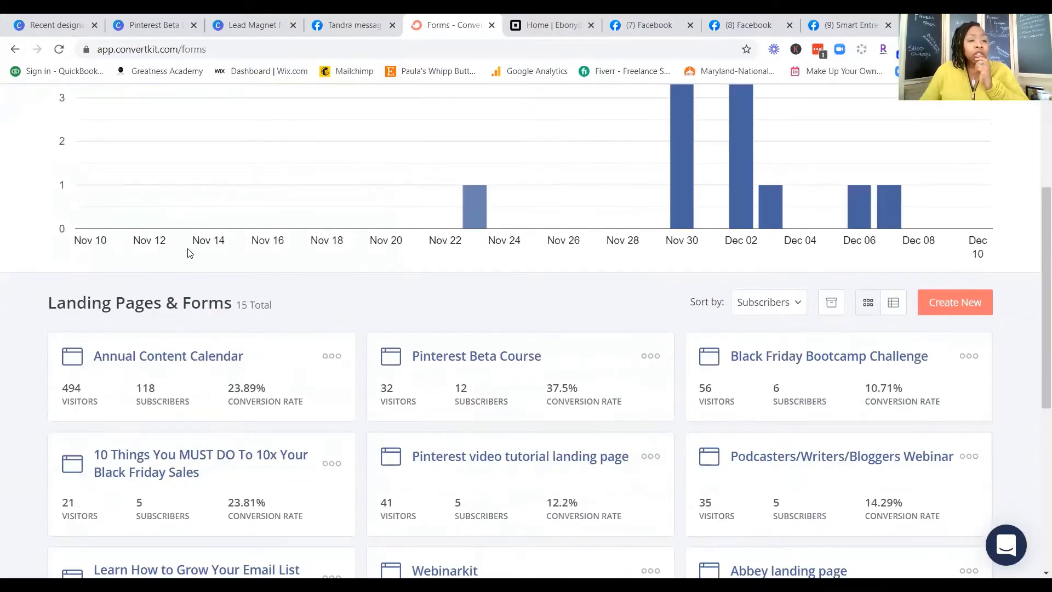
scroll(187, 251, down, 2)
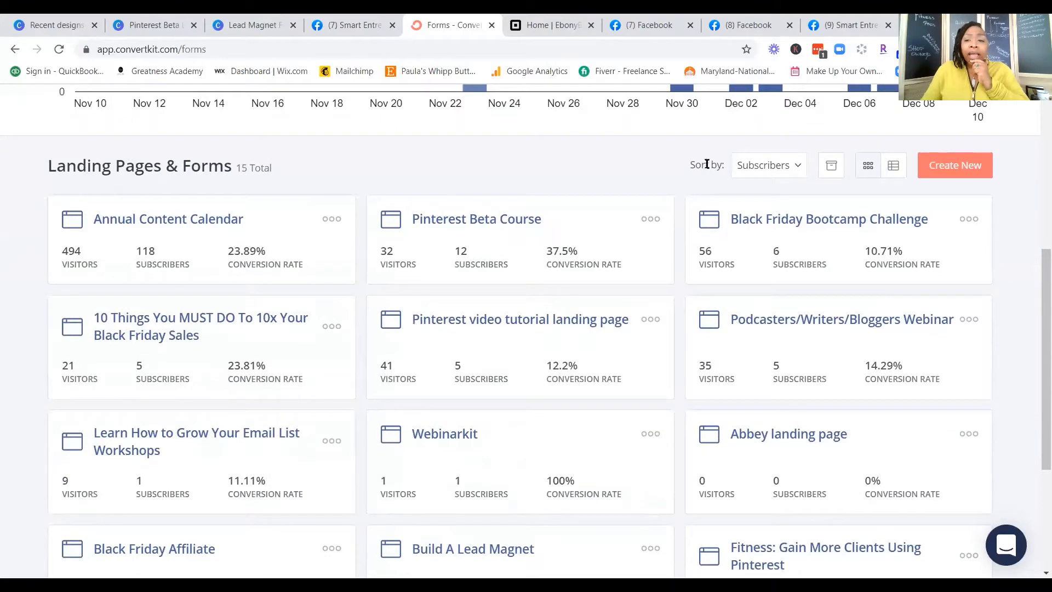
click(954, 173)
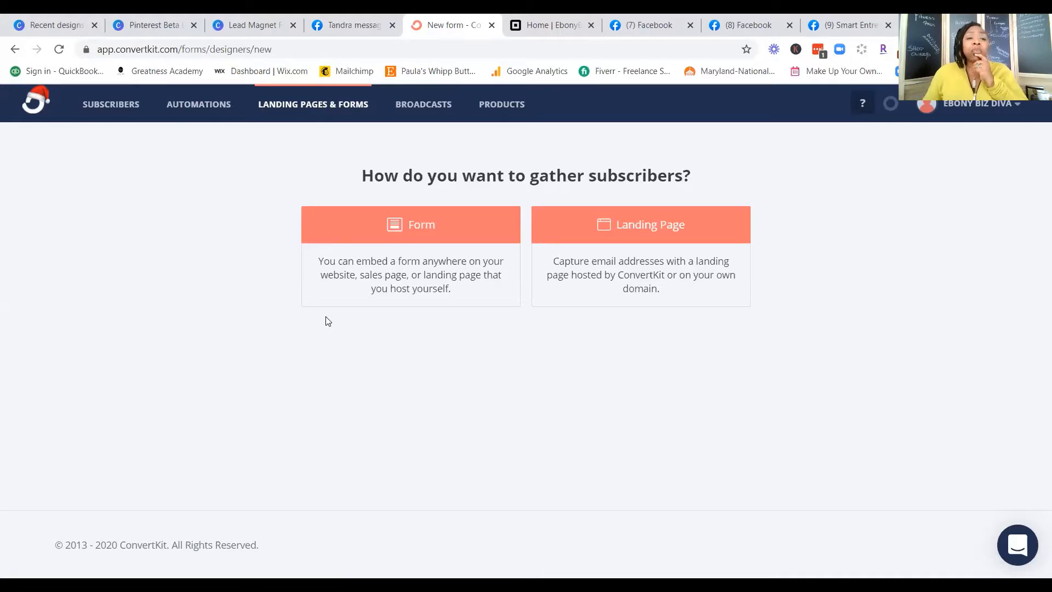
click(650, 229)
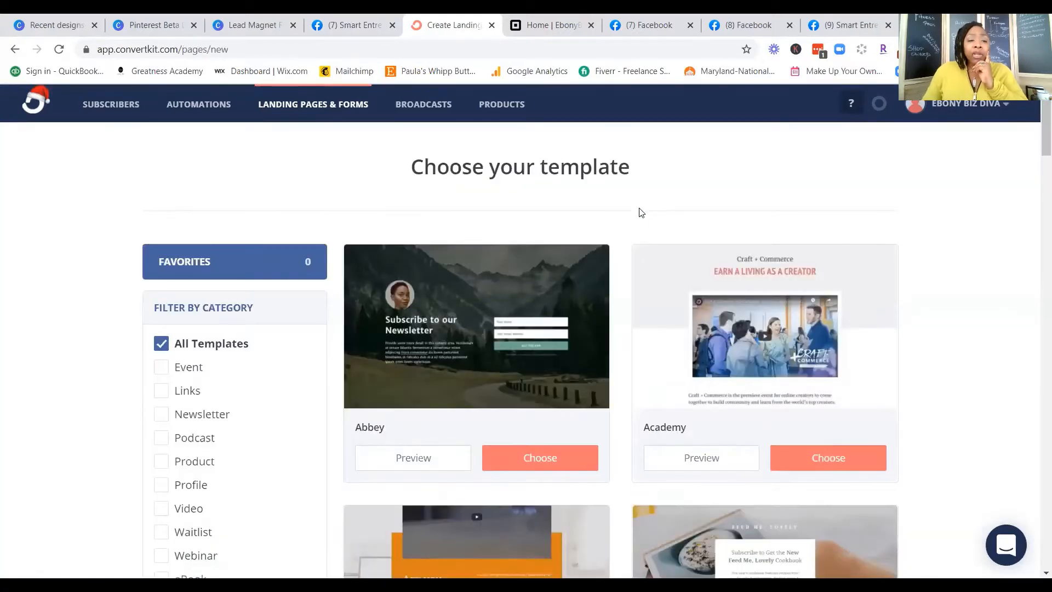
Step: Browse the full gallery of landing page templates and the available template categories
scroll(630, 217, down, 5)
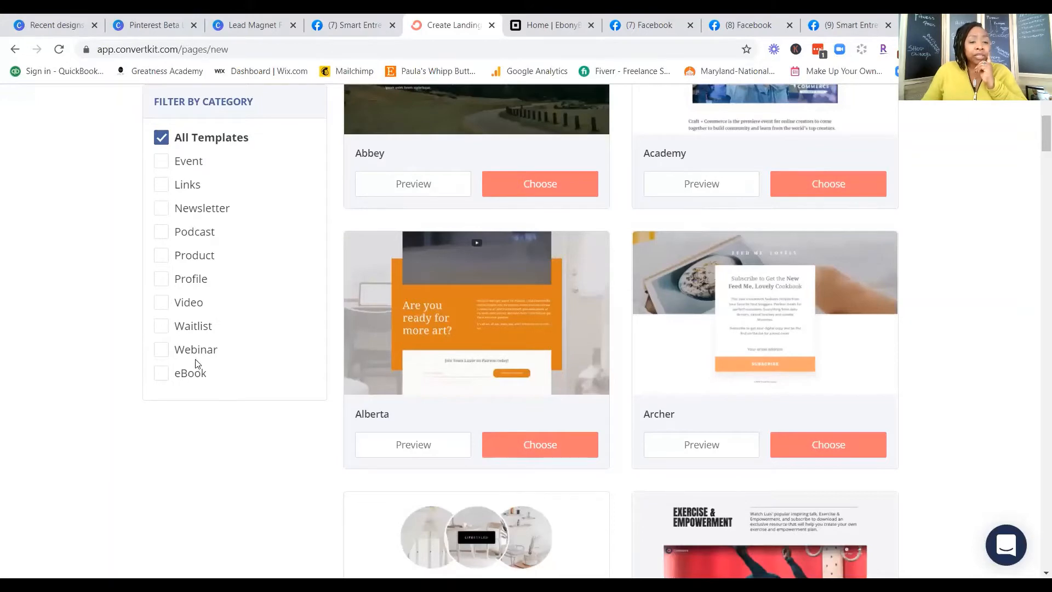
scroll(771, 297, down, 5)
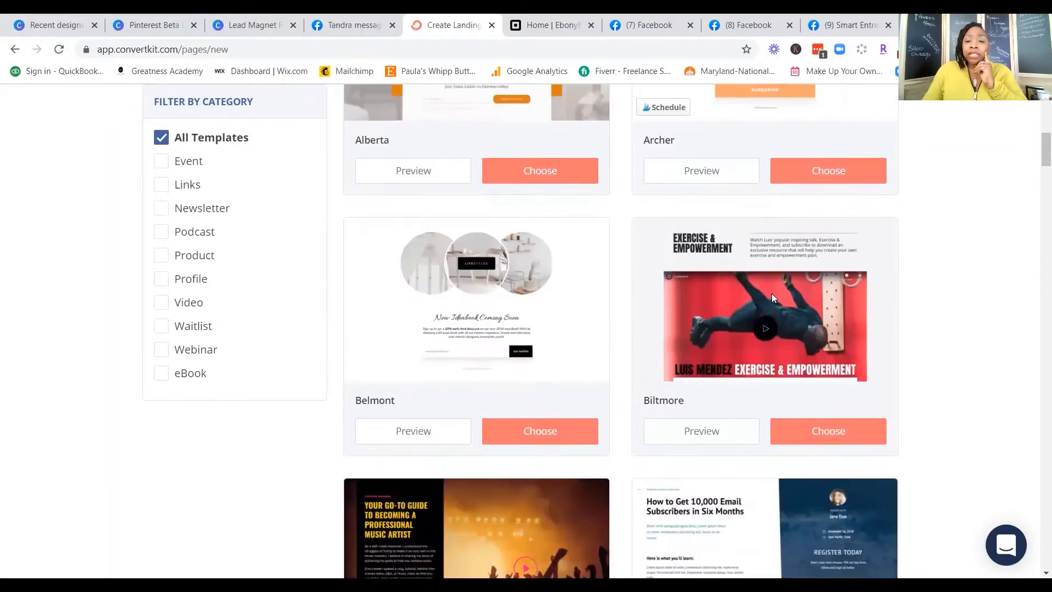
scroll(771, 298, down, 12)
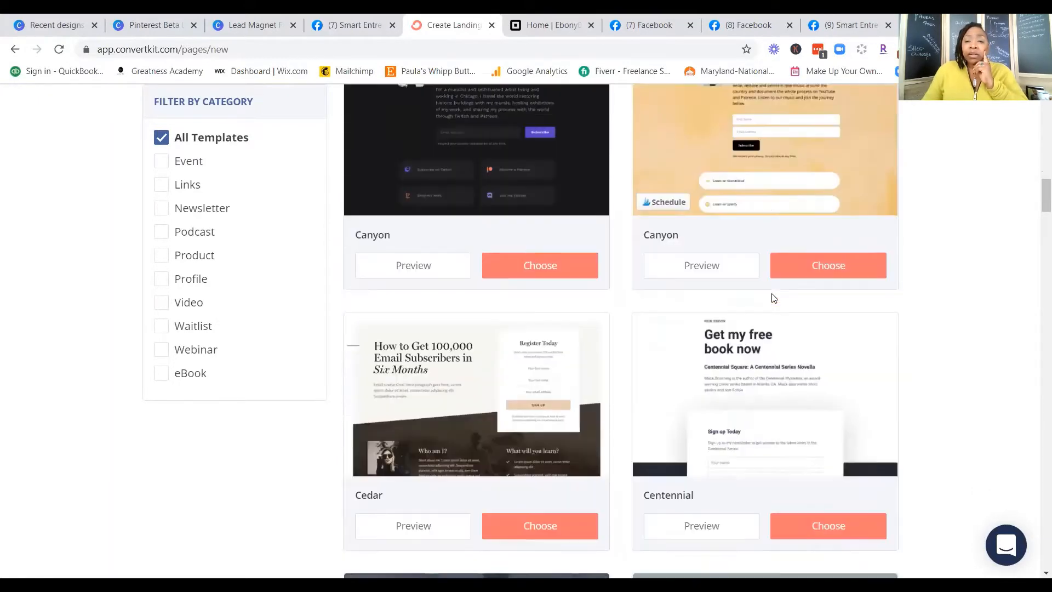
scroll(773, 298, down, 12)
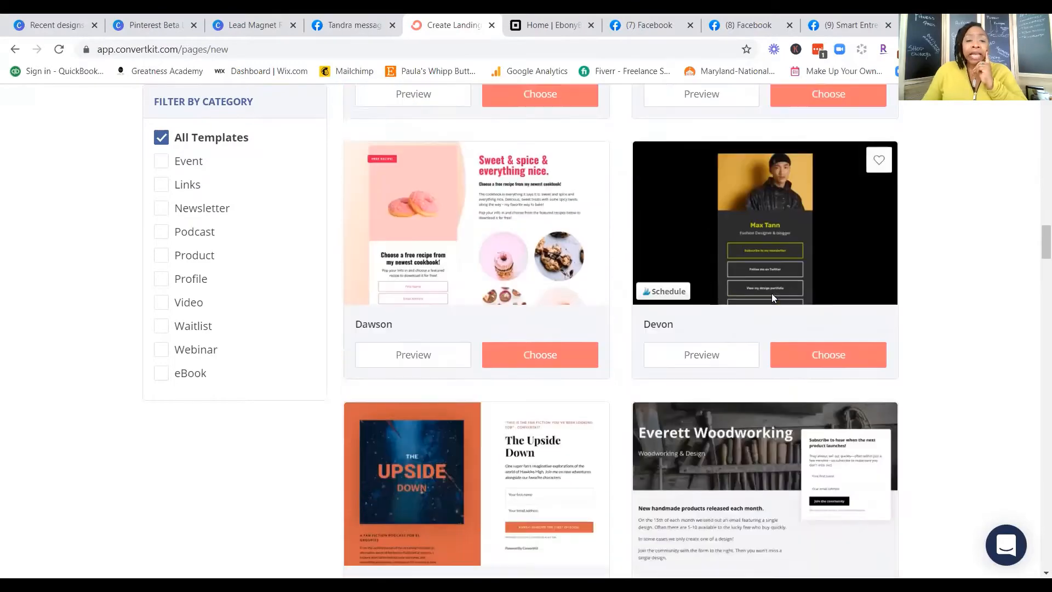
scroll(771, 297, down, 10)
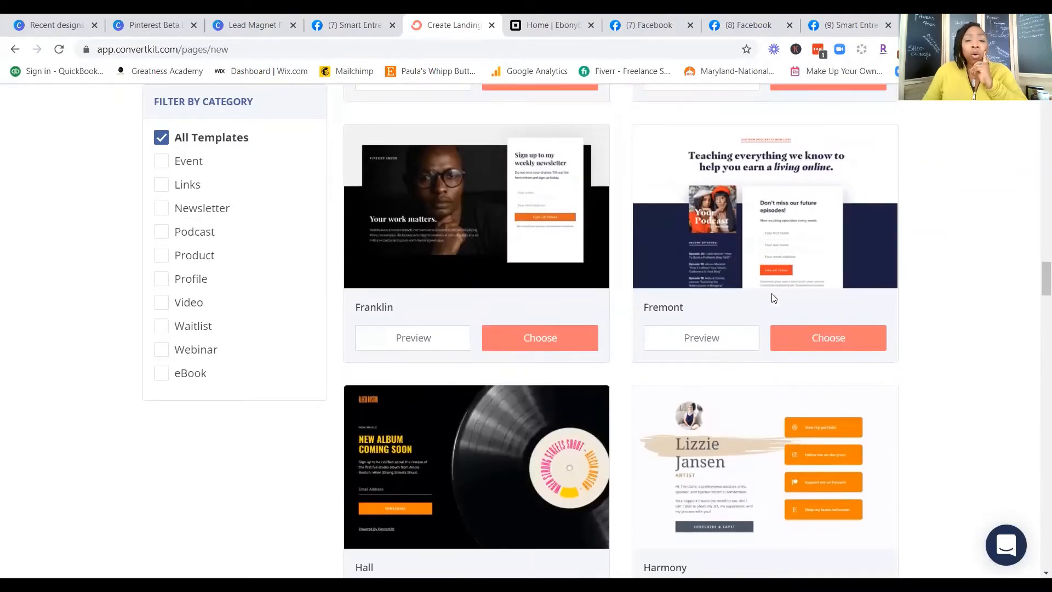
scroll(772, 297, down, 11)
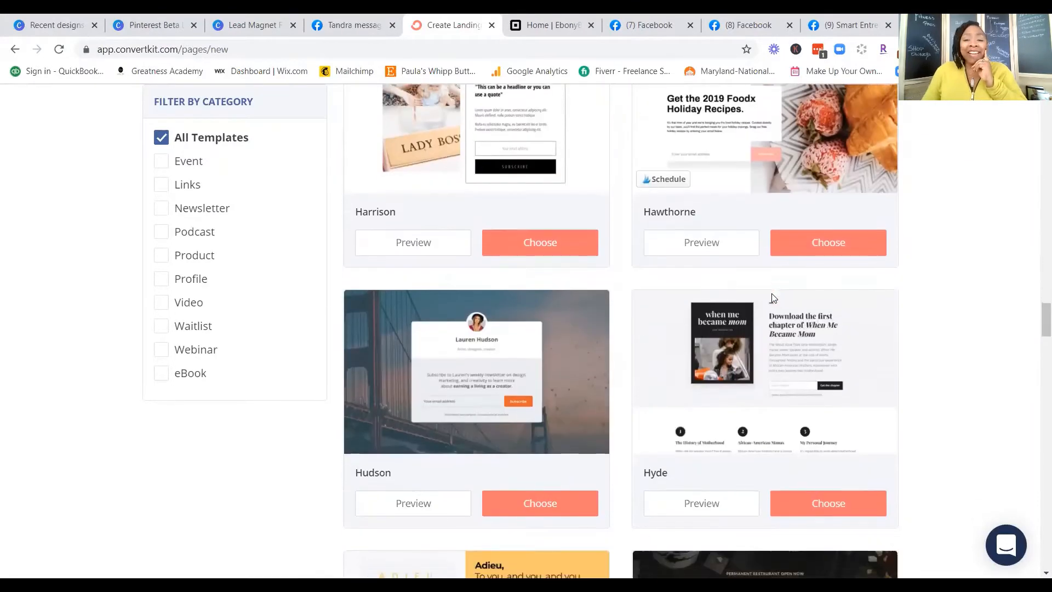
scroll(773, 297, down, 10)
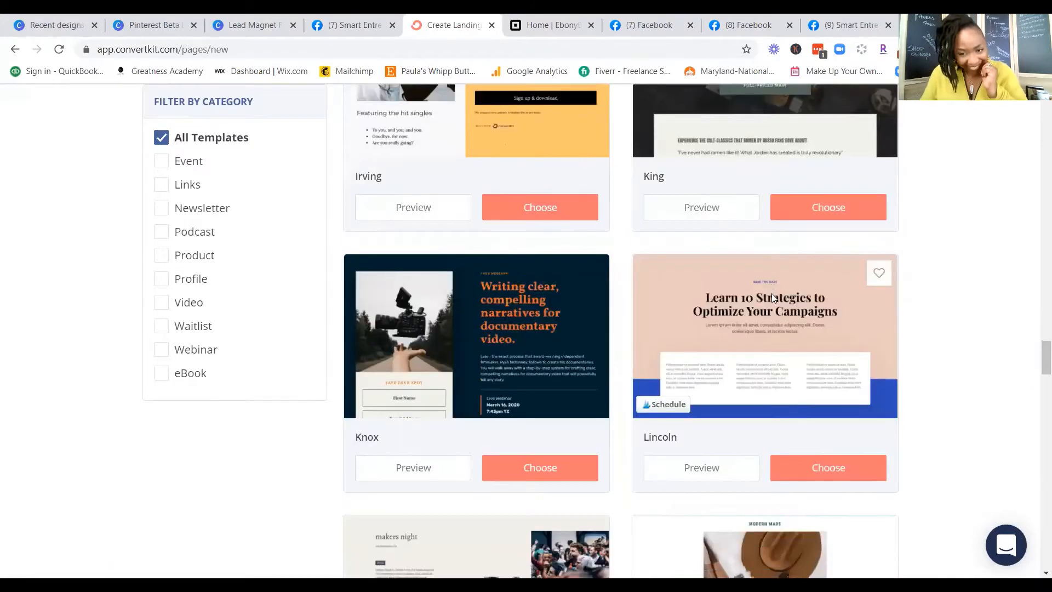
scroll(771, 298, down, 12)
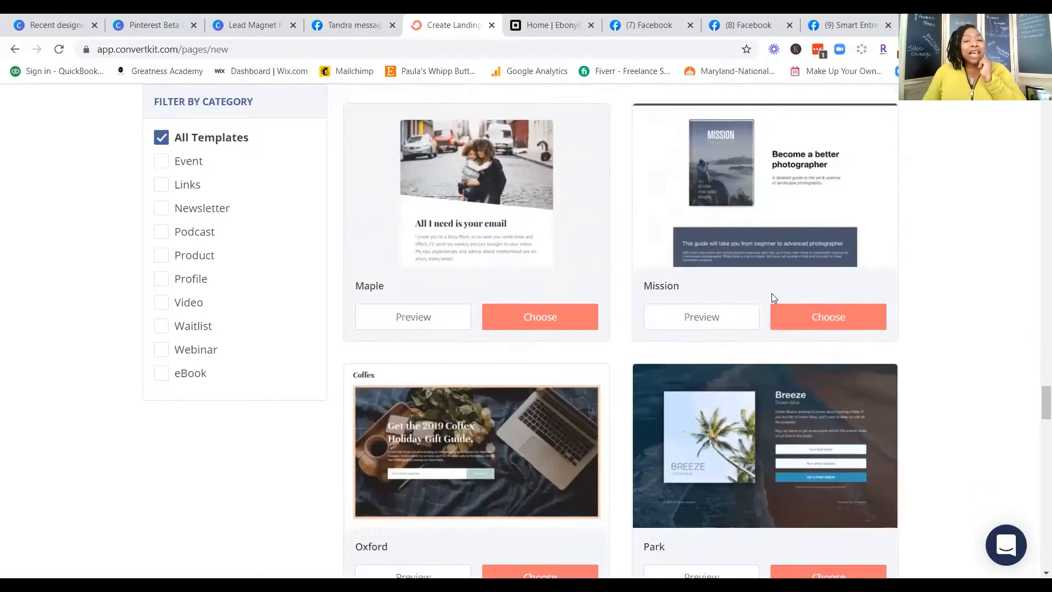
scroll(772, 297, down, 3)
scroll(771, 294, down, 10)
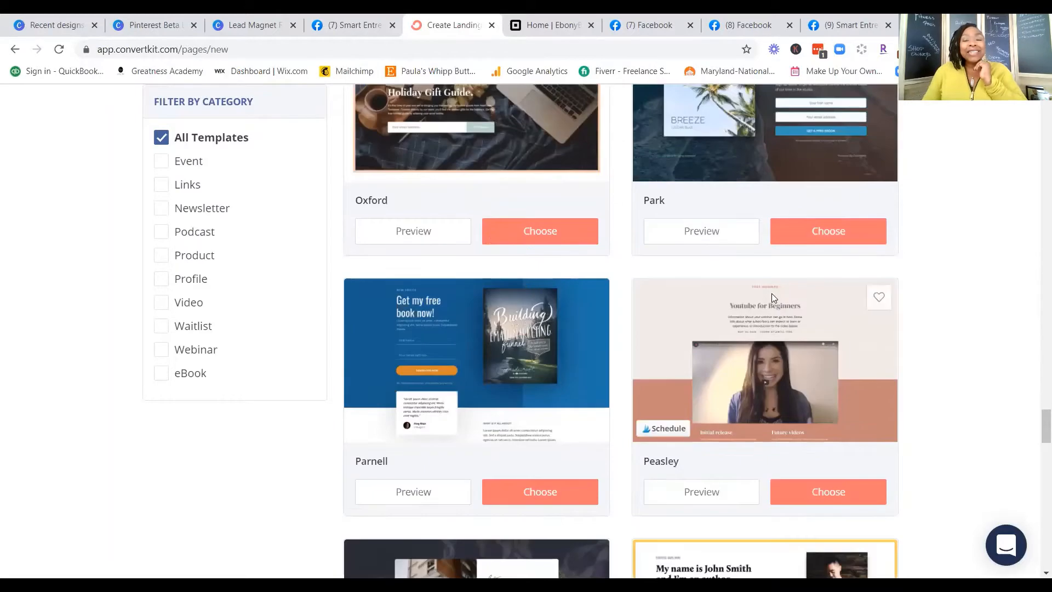
scroll(772, 298, down, 9)
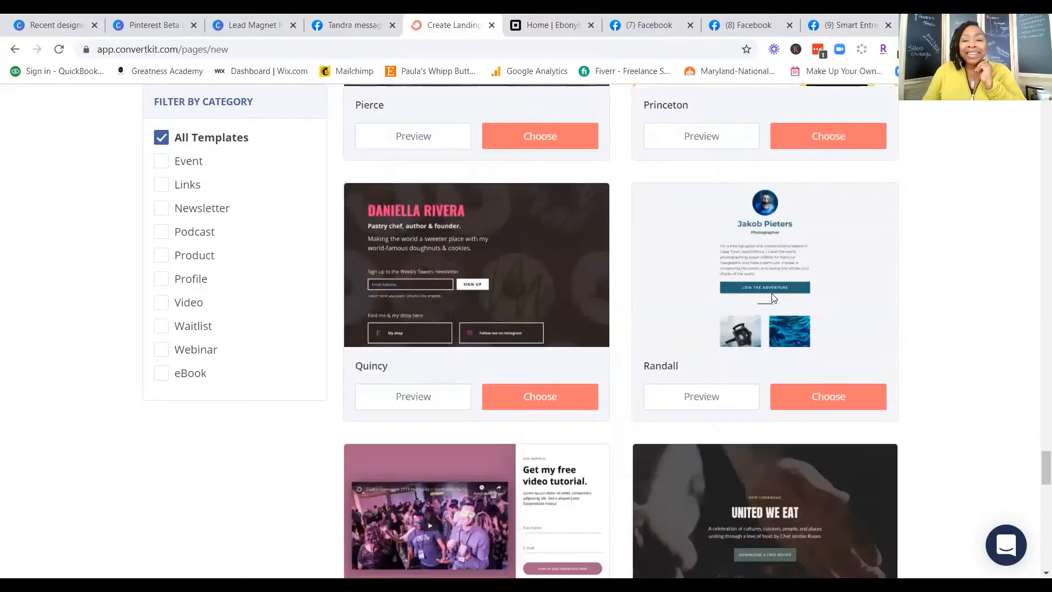
scroll(773, 298, down, 11)
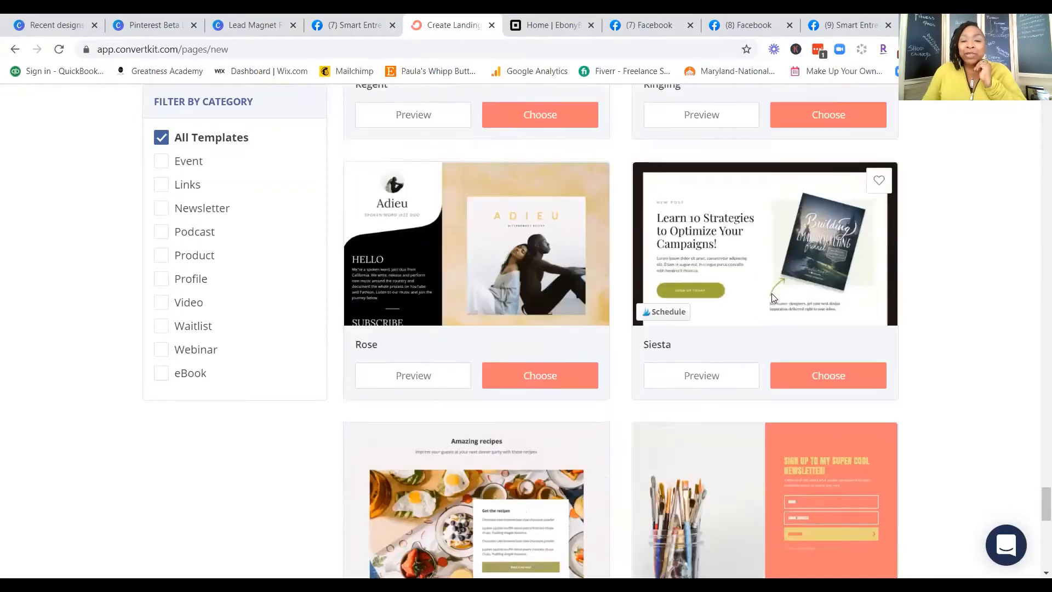
Step: Compare the landing page templates at the end of the gallery, including Siesta, Sliding, Stark, Union, View, Warren and Willow
scroll(773, 298, down, 7)
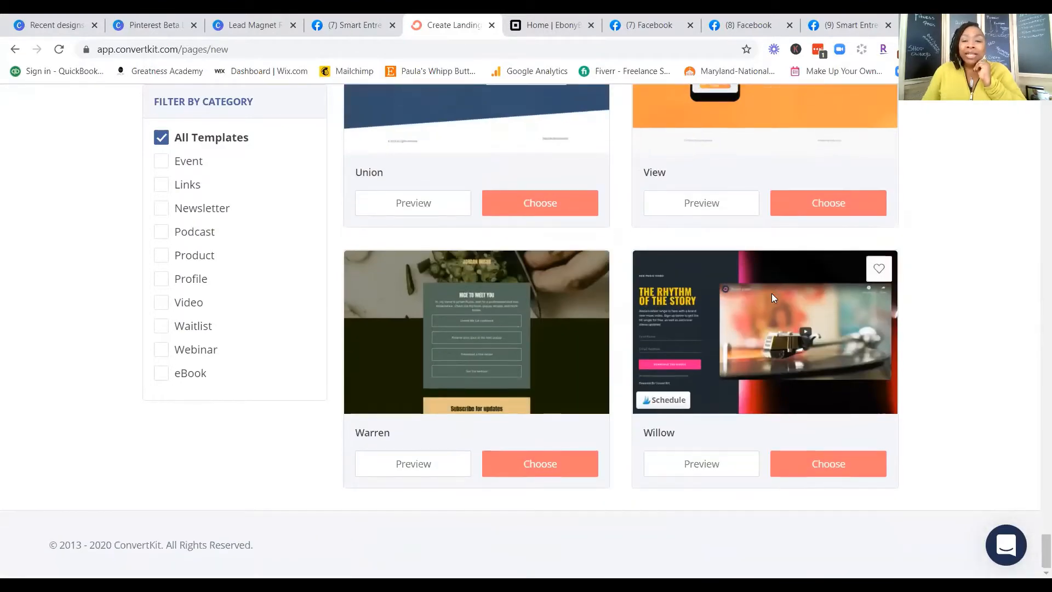
scroll(772, 297, up, 3)
scroll(772, 297, up, 1)
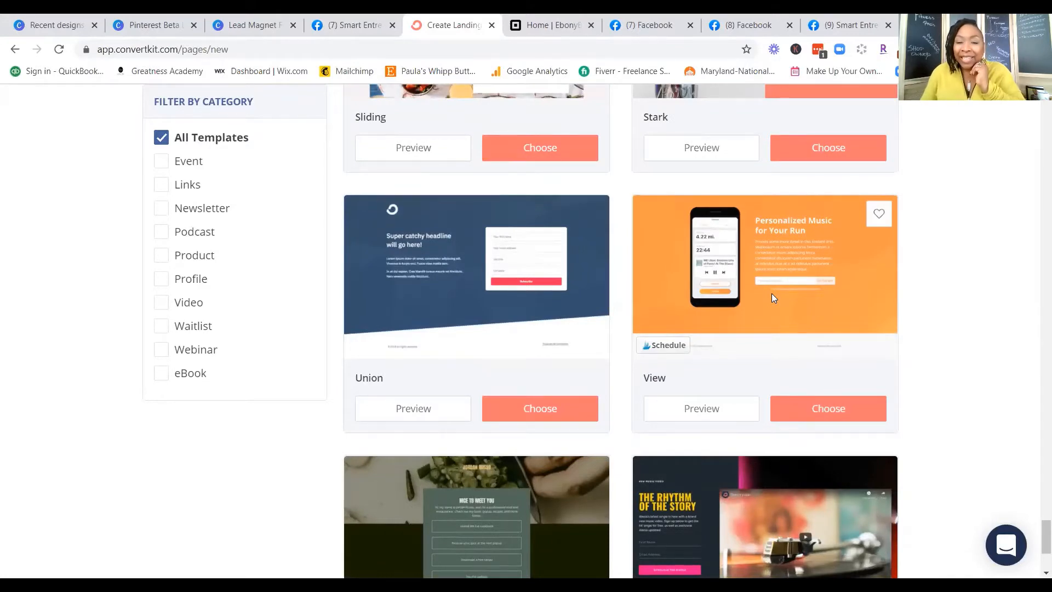
scroll(772, 298, up, 1)
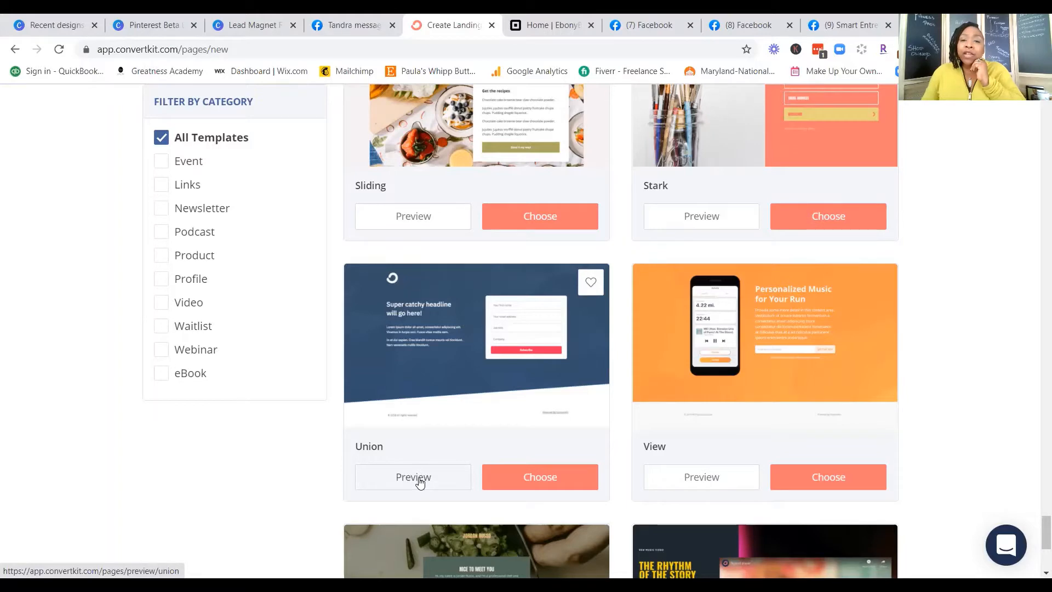
scroll(640, 377, up, 2)
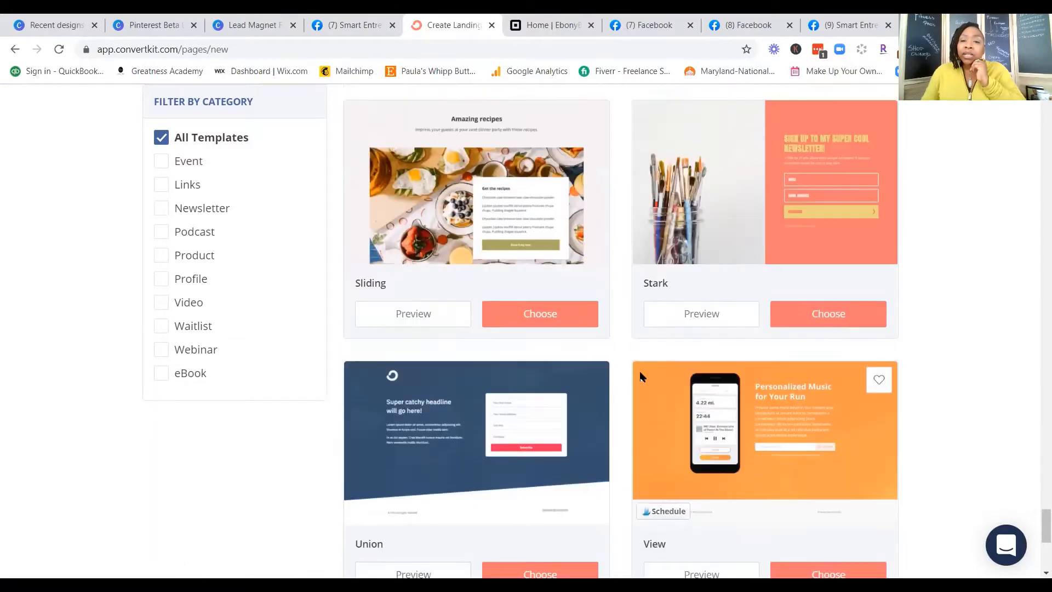
scroll(640, 377, up, 2)
scroll(640, 377, down, 3)
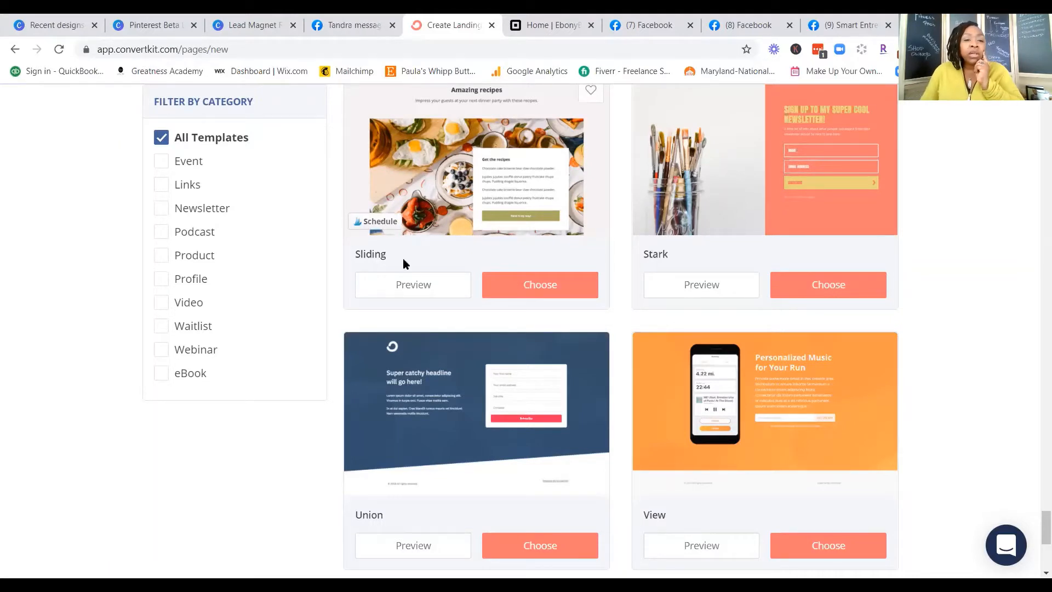
Step: Preview the Sliding template from its headline down to the recipe box and choose it for the new landing page
click(413, 284)
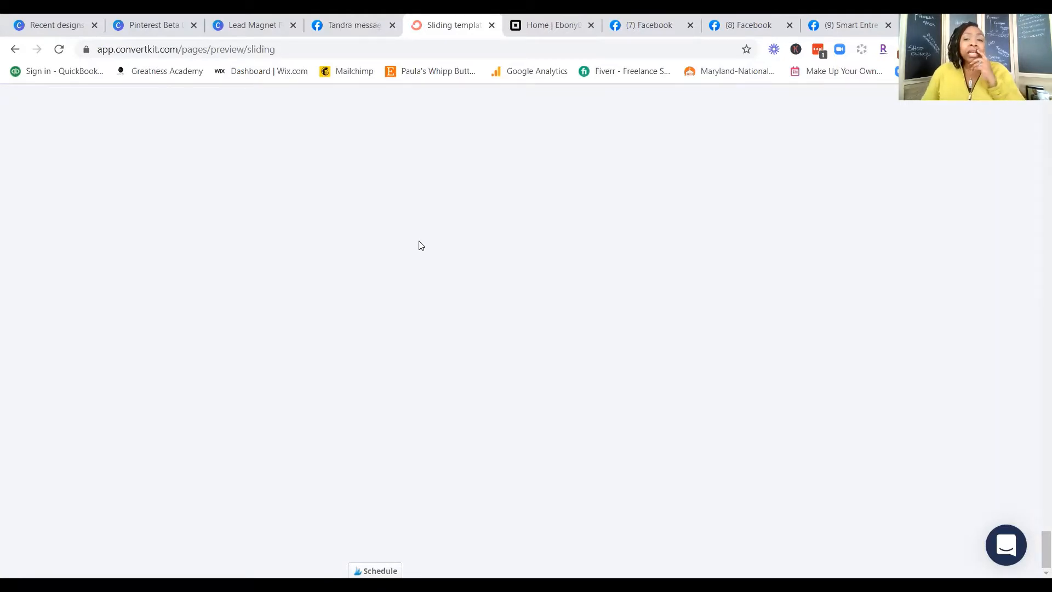
scroll(448, 319, up, 20)
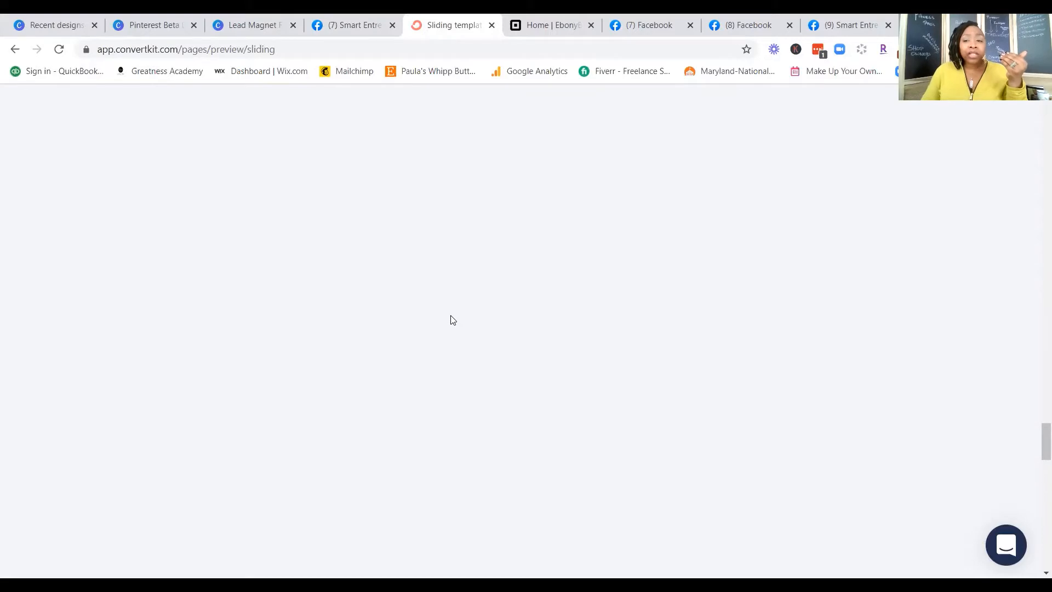
scroll(452, 320, up, 20)
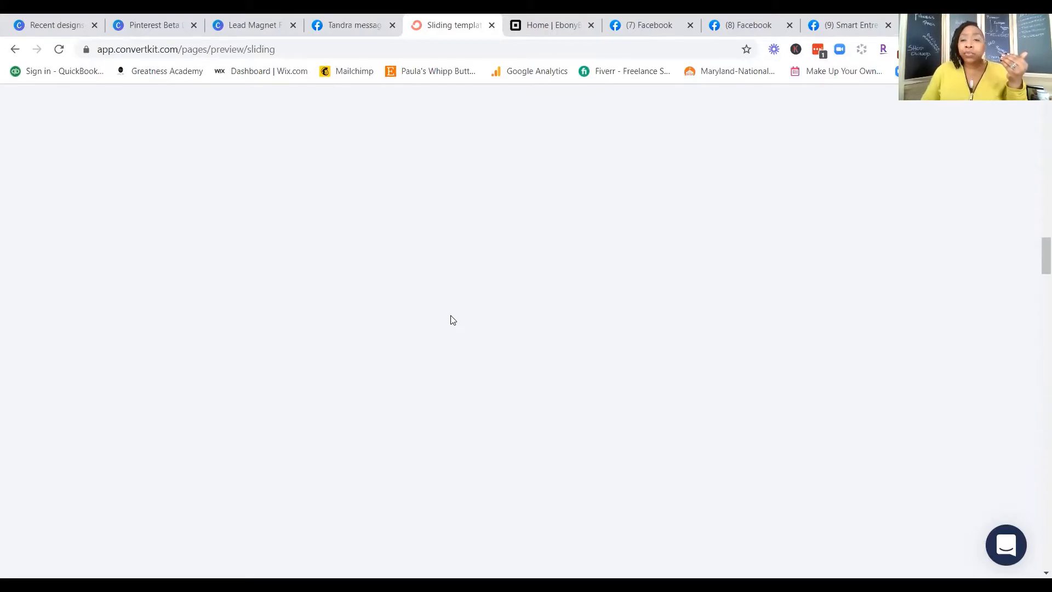
scroll(453, 320, up, 20)
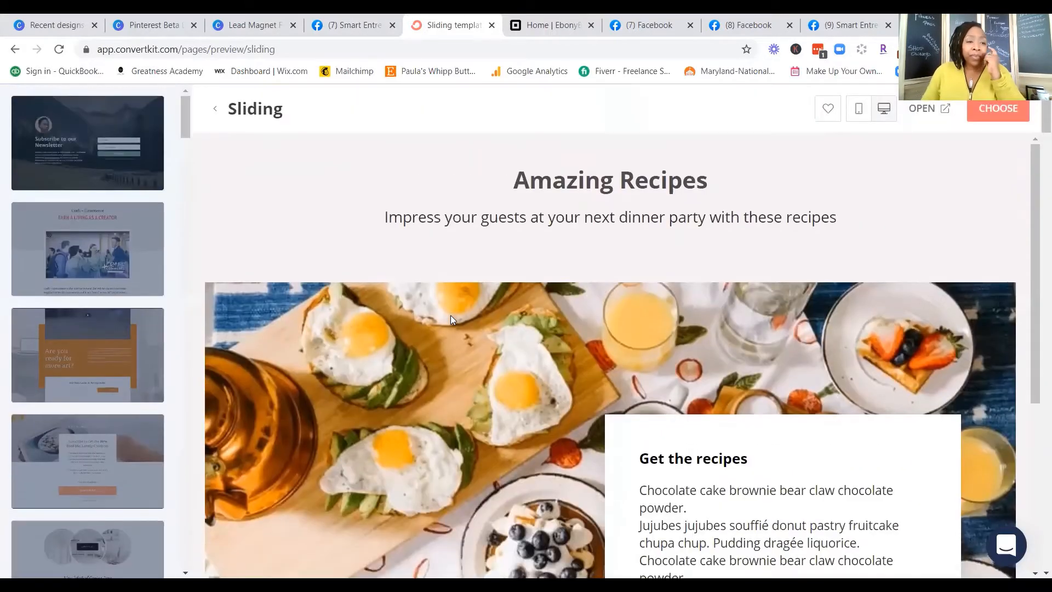
scroll(451, 317, down, 5)
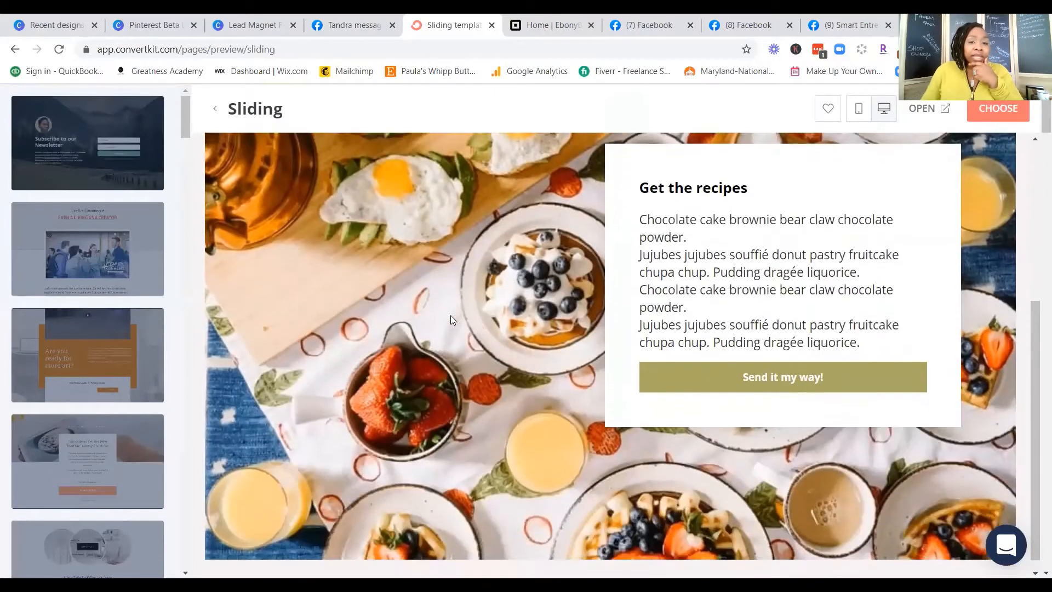
scroll(451, 320, up, 5)
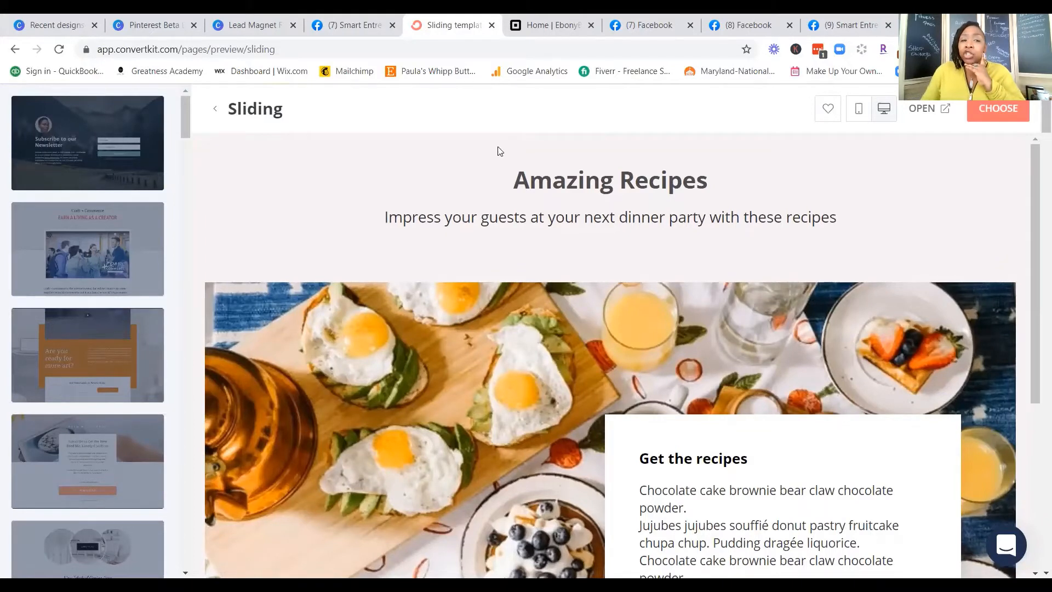
click(999, 109)
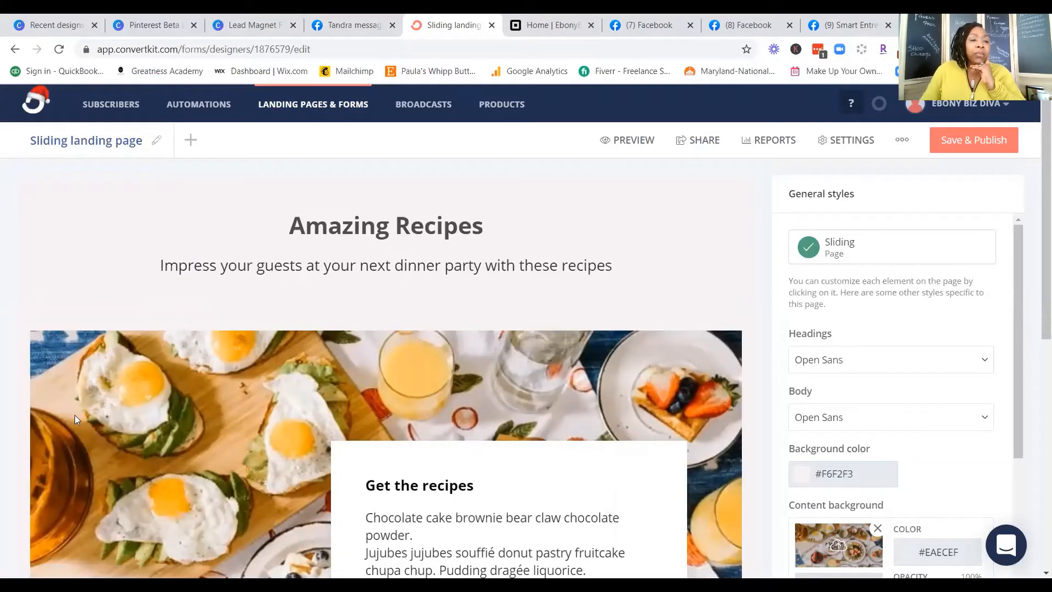
Step: Inspect which texts of the Sliding page can be edited, from the headline and subheading to the recipe box's heading and body text
click(89, 315)
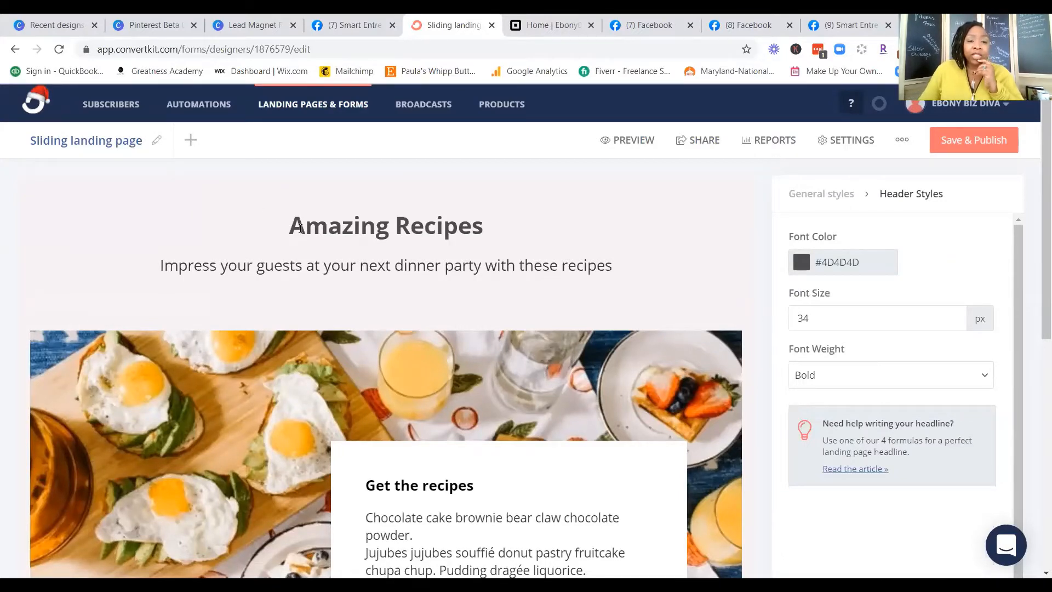
triple_click(301, 229)
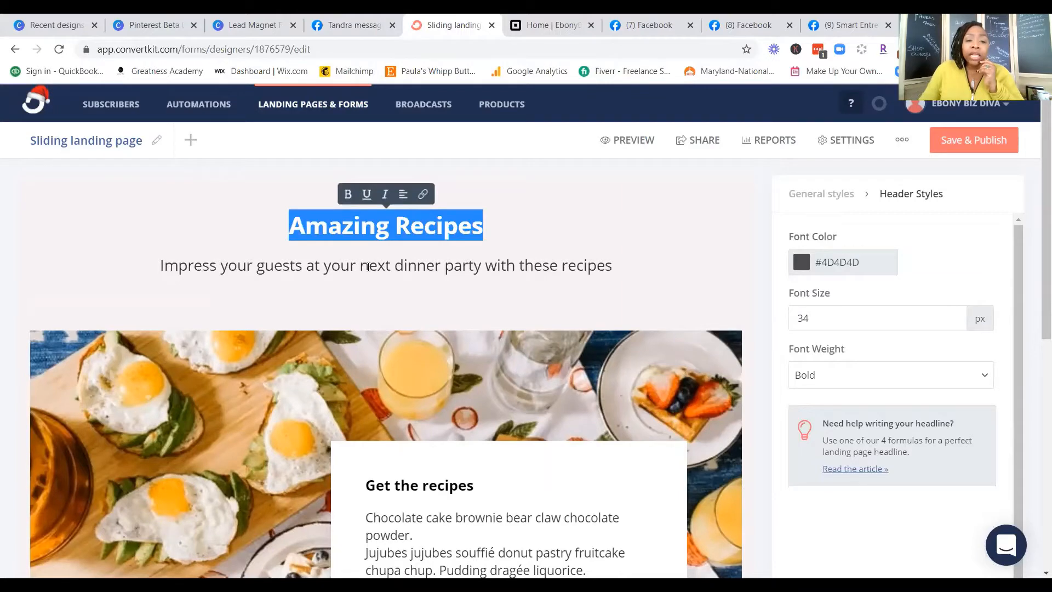
double_click(368, 266)
double_click(401, 487)
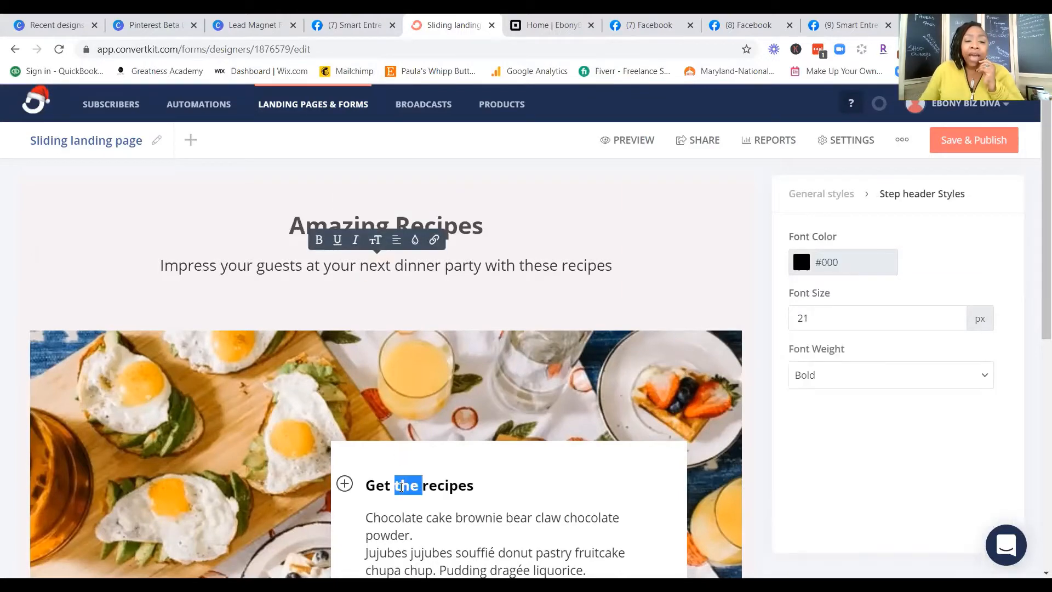
triple_click(448, 532)
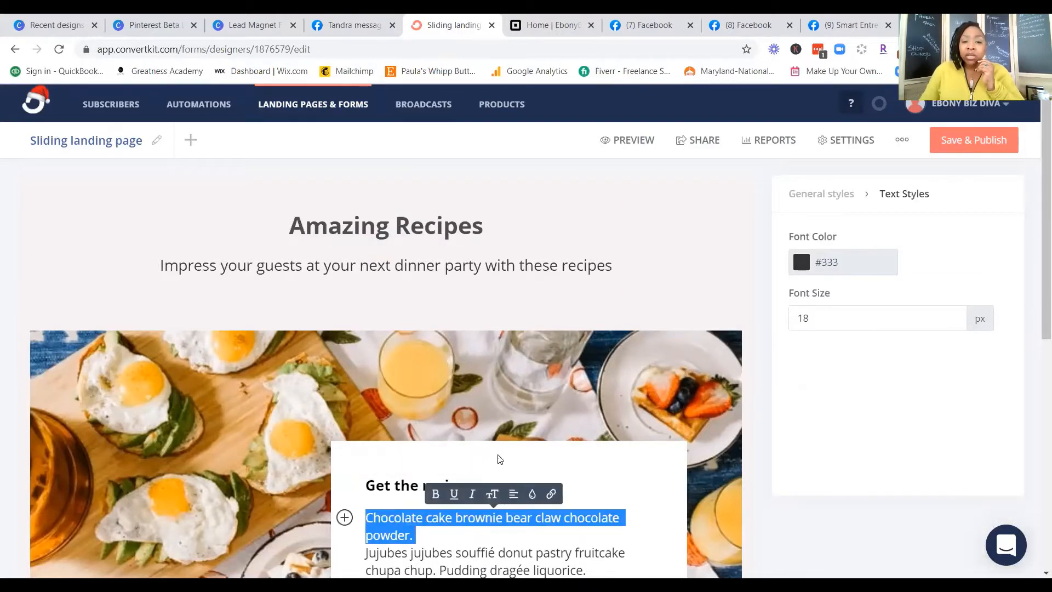
scroll(498, 461, down, 5)
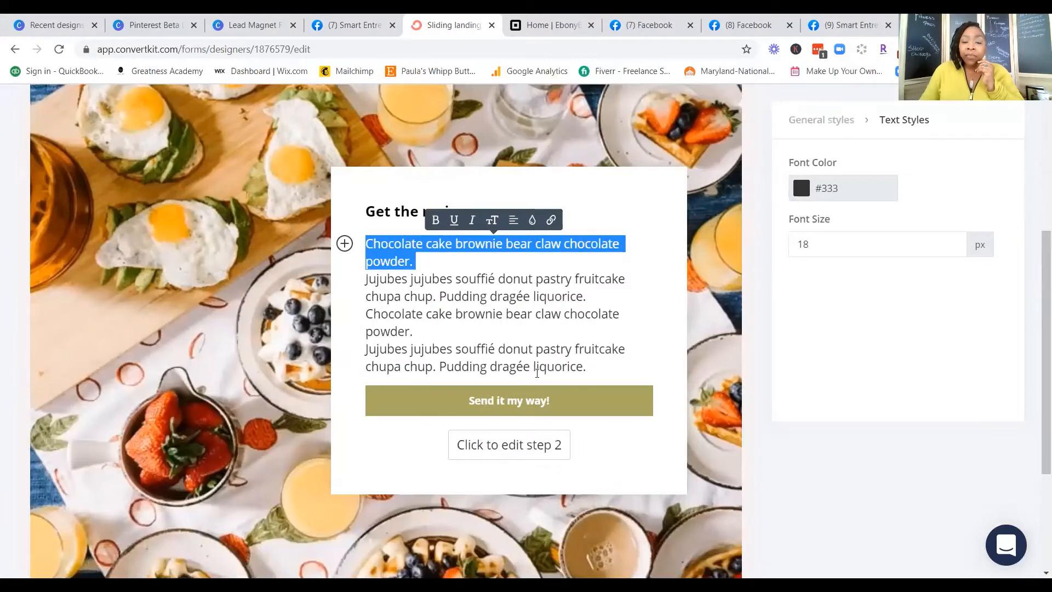
click(475, 467)
scroll(481, 441, up, 5)
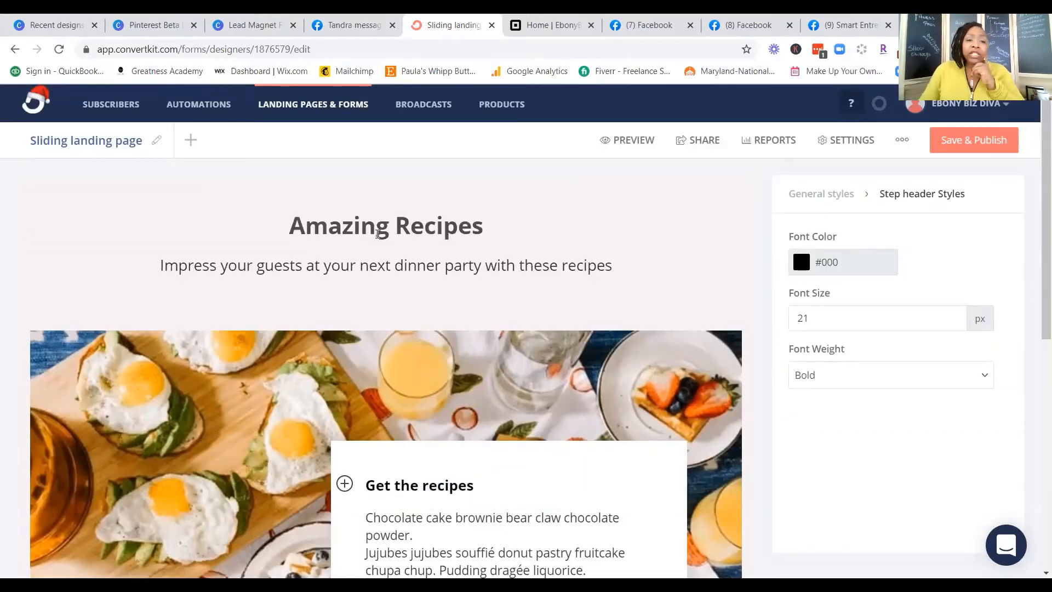
Step: Replace the word "Amazing" in the page headline with "How To Create The Perfect"
double_click(309, 229)
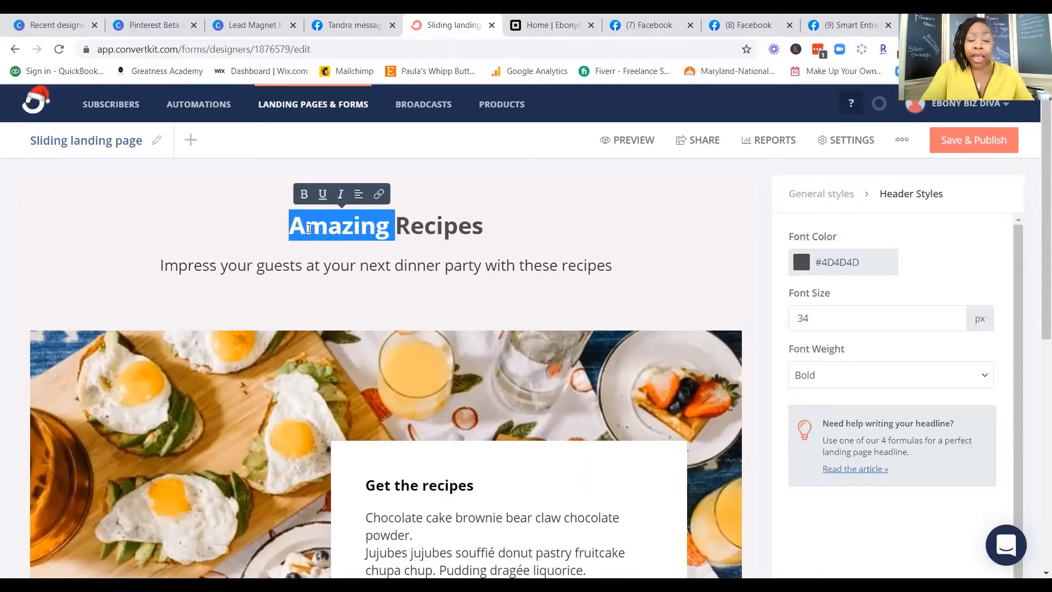
text(How )
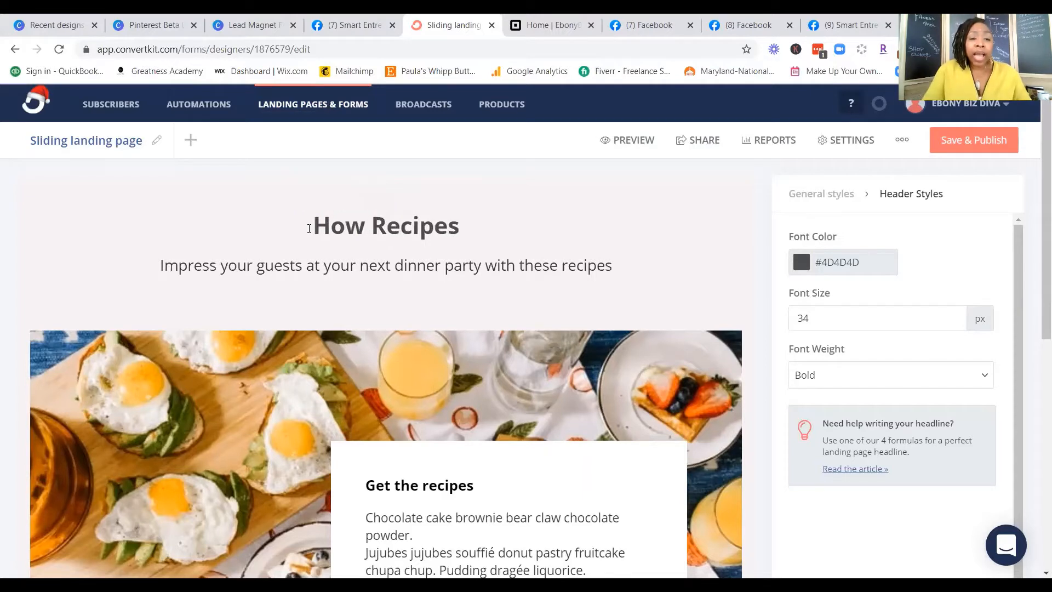
text(To C)
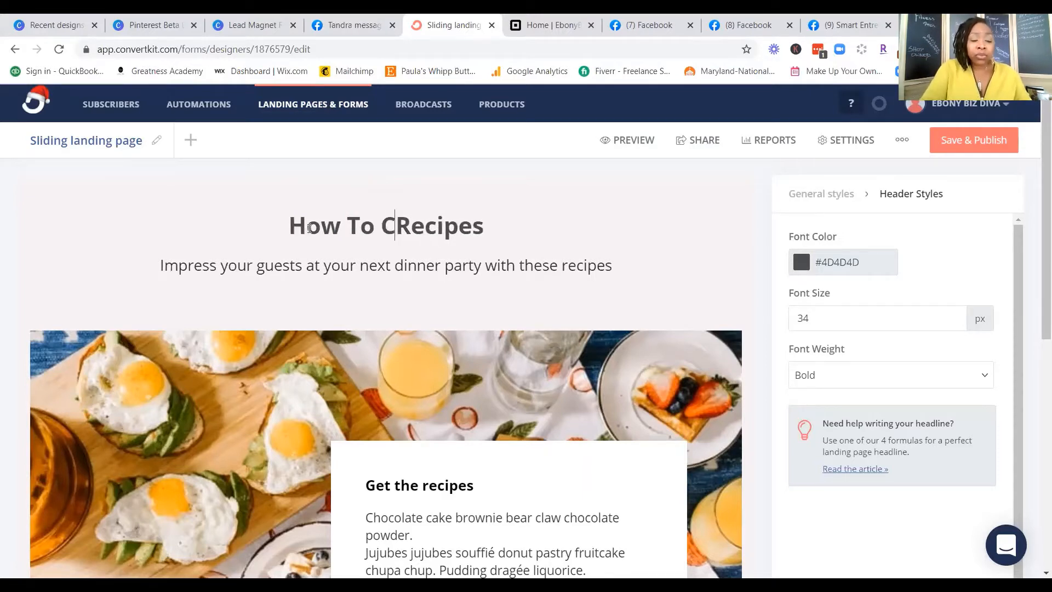
text(reate )
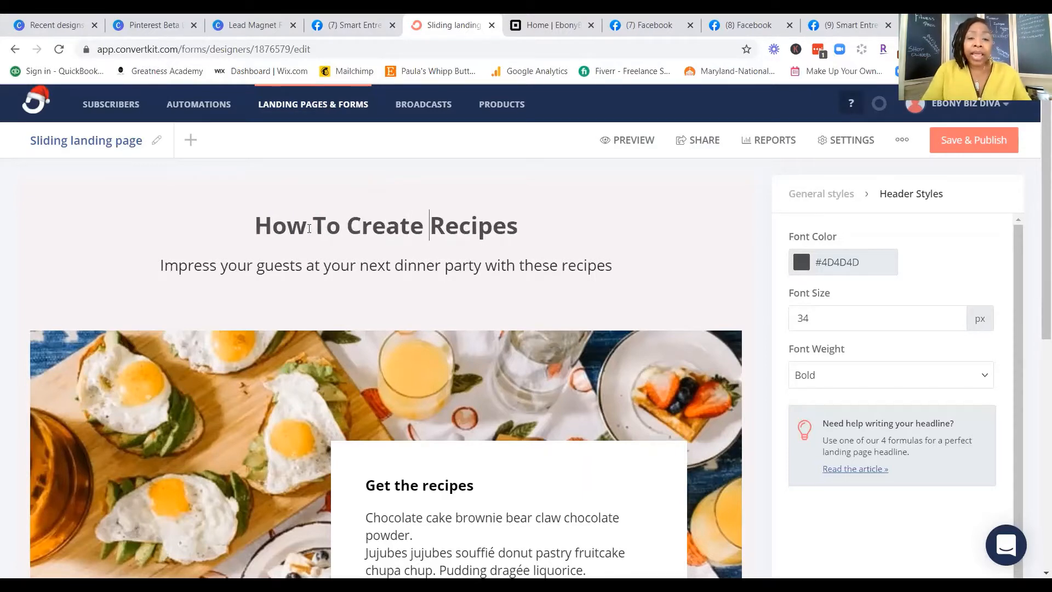
text(The P)
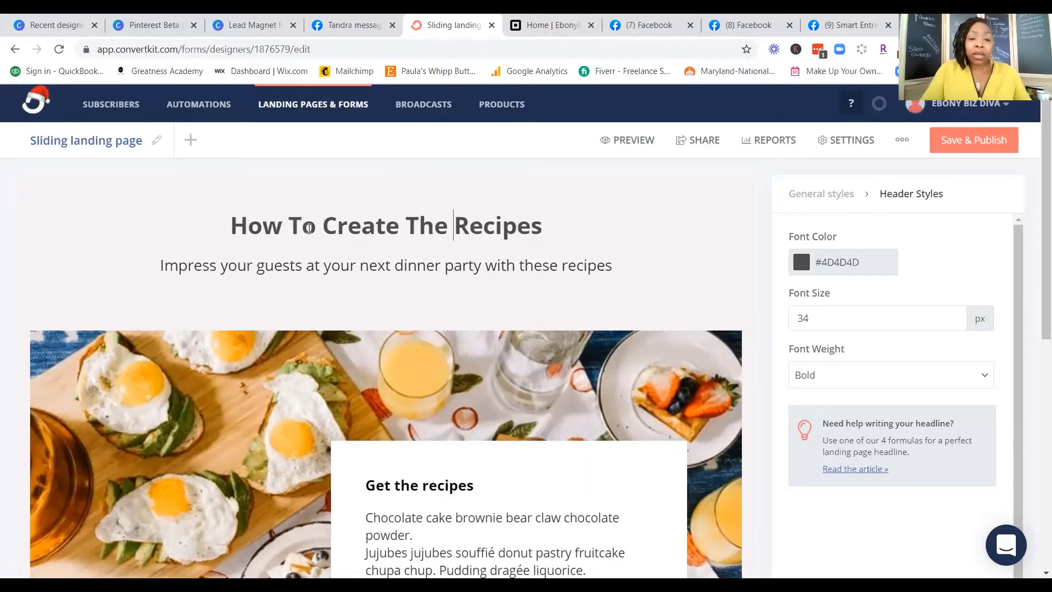
text(erfect)
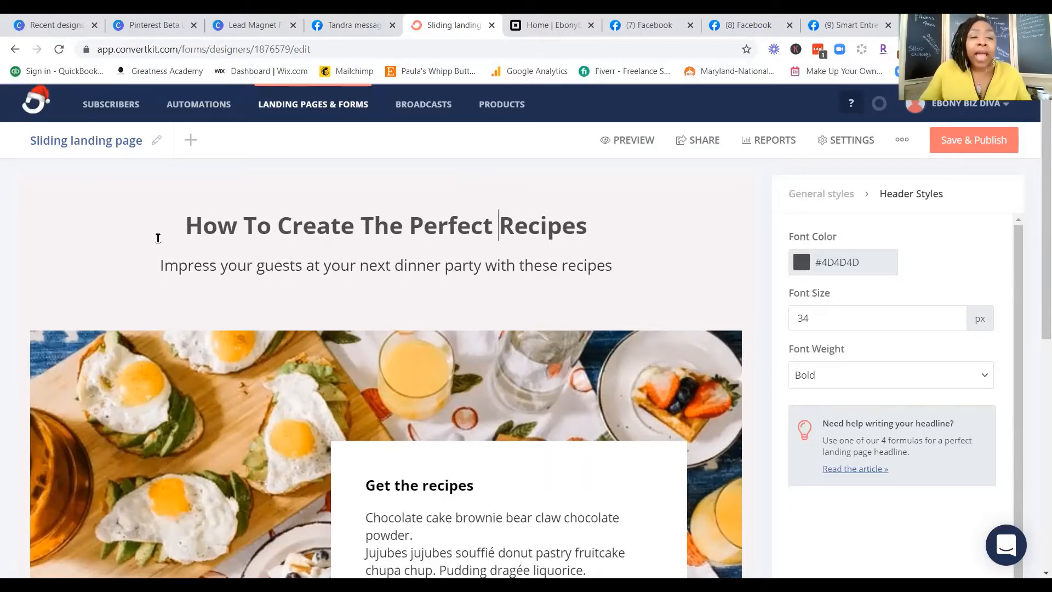
Step: Delete "How To" from the beginning of the headline so that it starts with "Create"
click(185, 227)
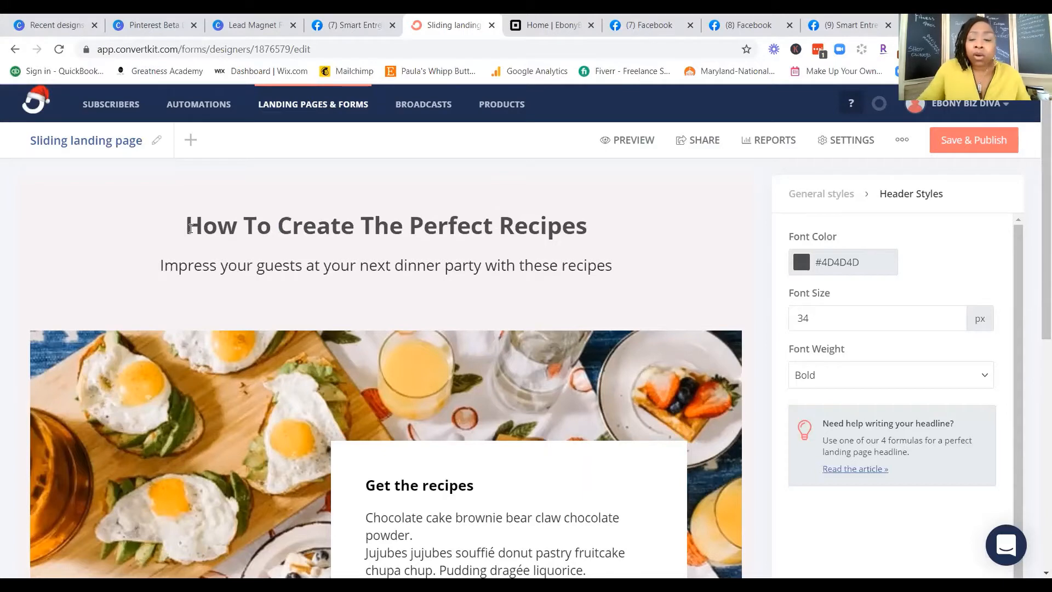
key(Delete)
key(Delete)
key(Delete)
key(Delete)
key(Delete)
key(Delete)
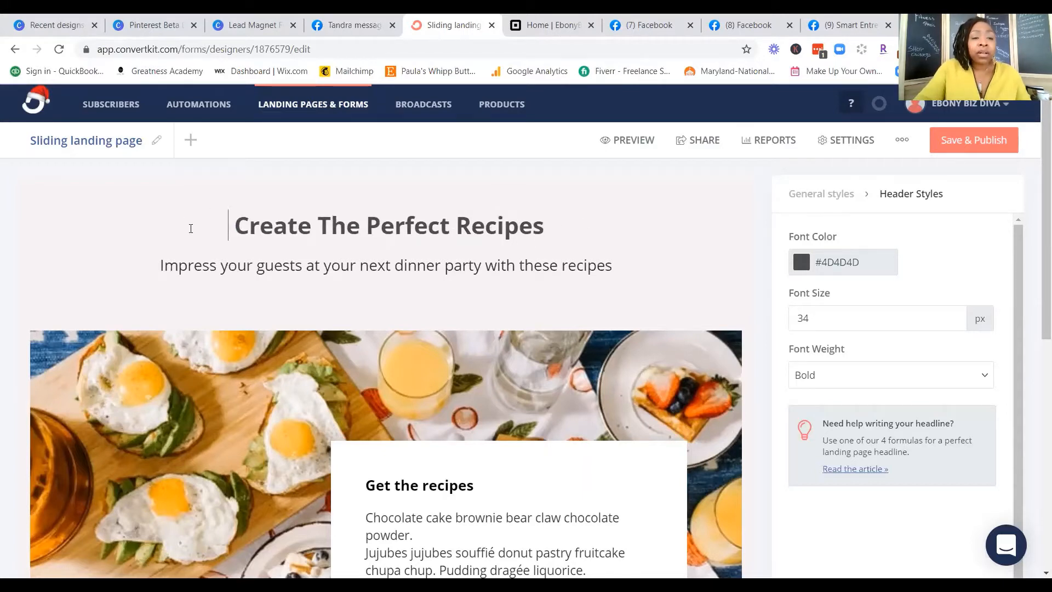
key(Delete)
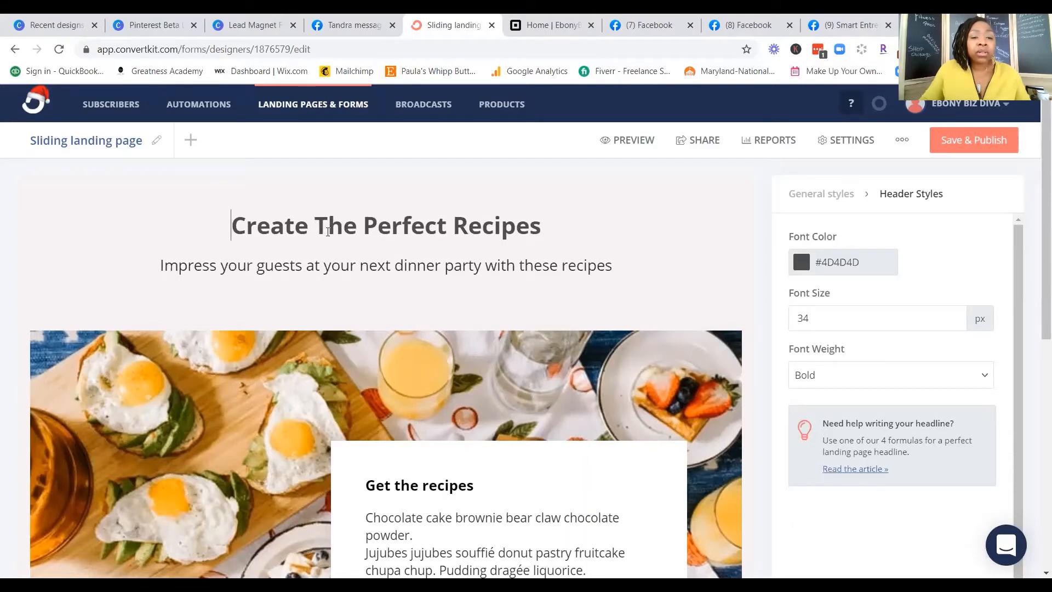
Step: Insert the word "Captions" between "Create" and "The" in the headline
click(319, 228)
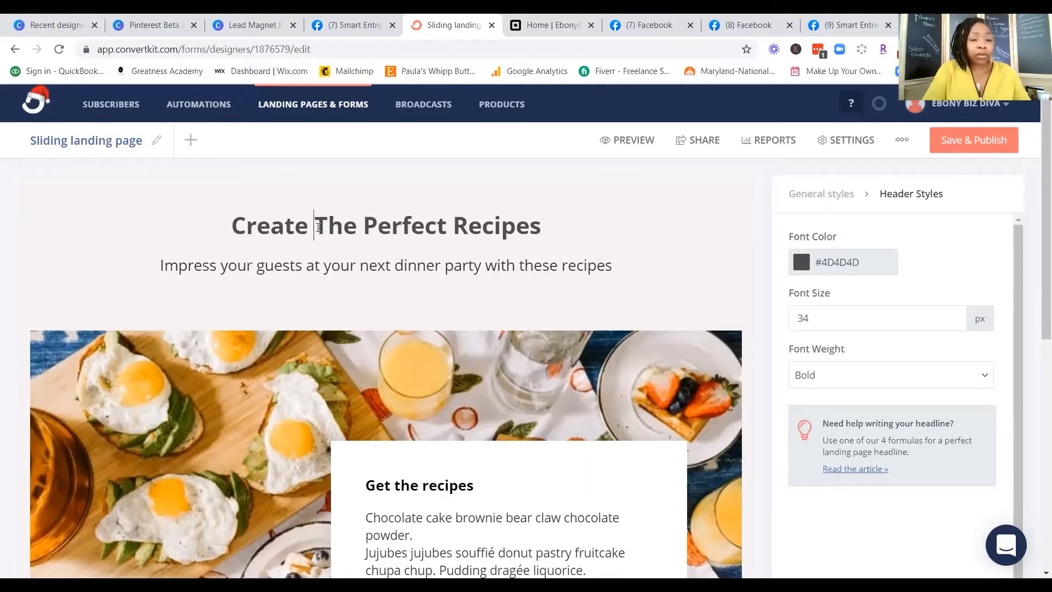
text(Captions)
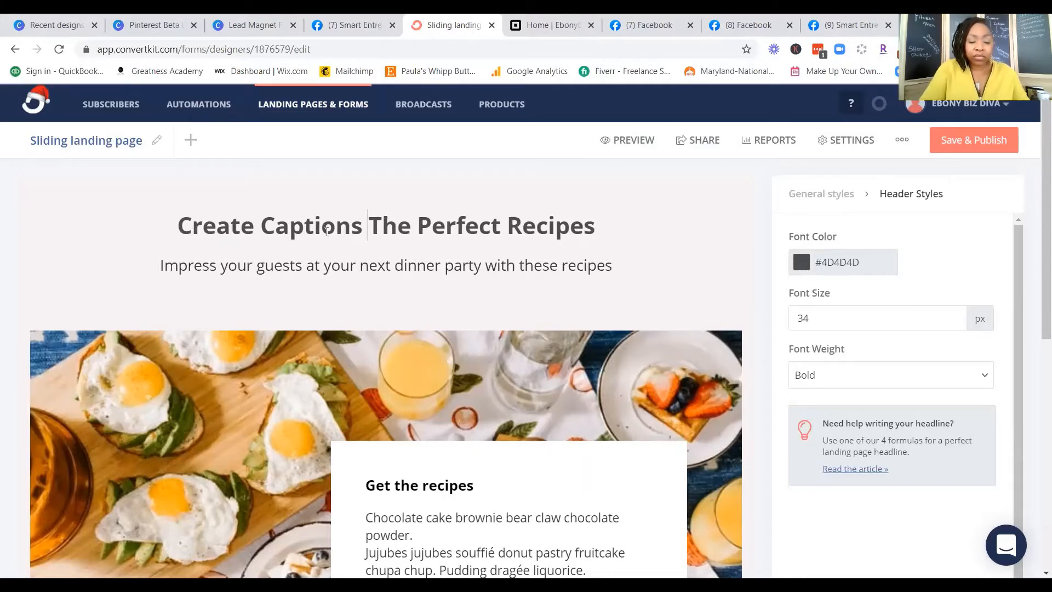
key(Right)
key(Right)
key(Right)
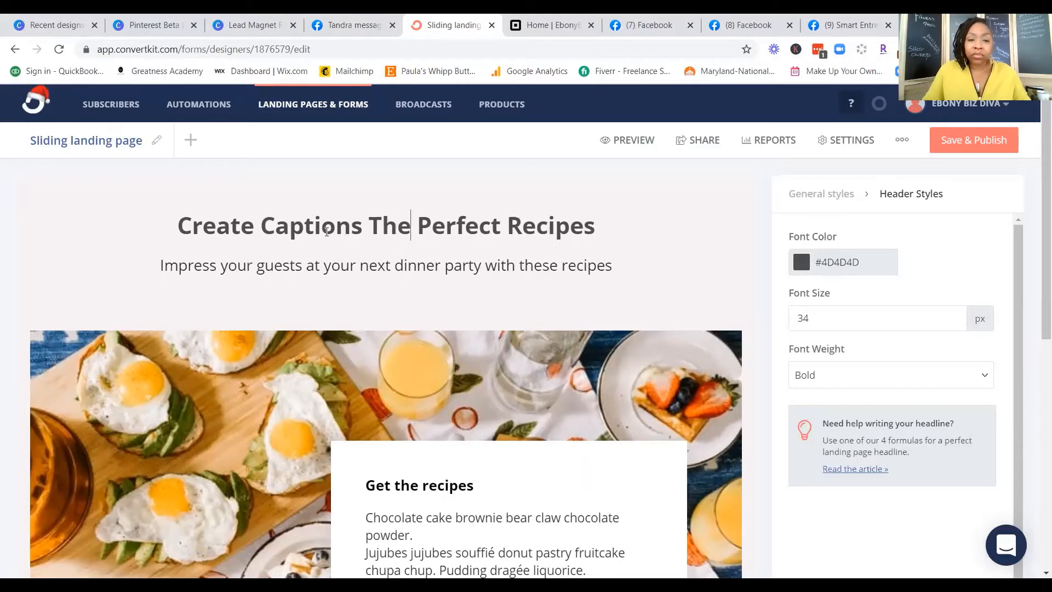
key(Left)
key(Left)
key(Left)
key(Left)
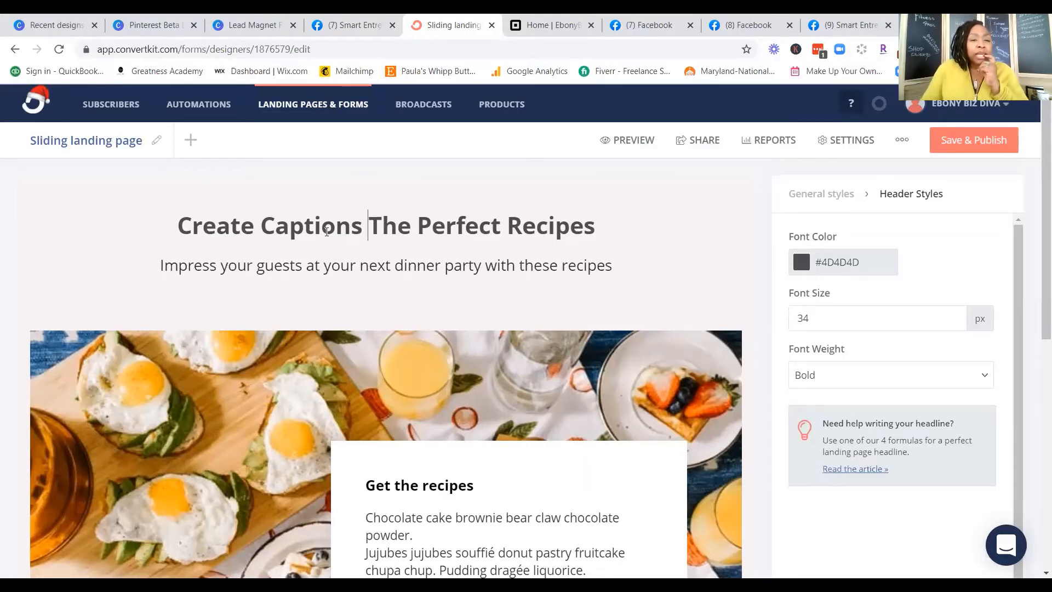
key(Left)
key(Left)
key(Left)
key(Left)
key(Left)
key(Left)
key(Left)
key(Left)
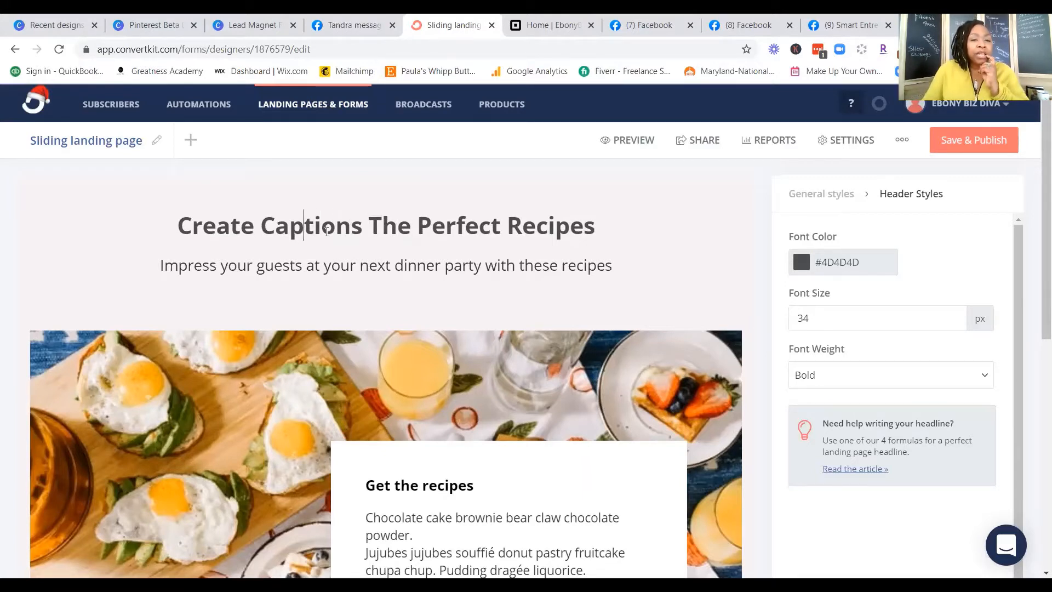
key(Left)
key(Left)
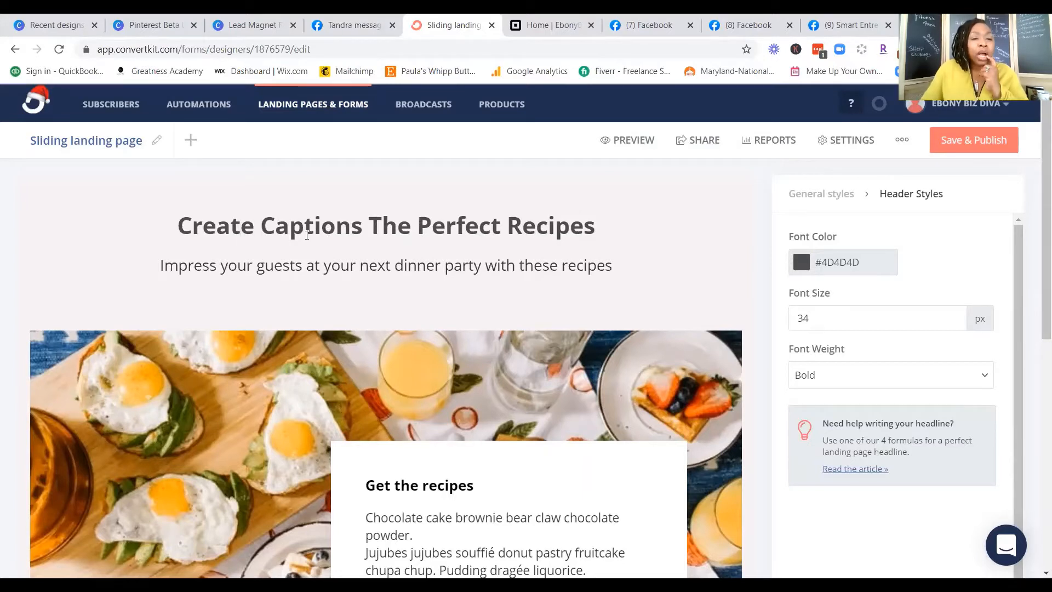
Step: Delete the word "Create" from the beginning of the headline so that it starts with "Captions"
drag(182, 224, 259, 228)
key(BackSpace)
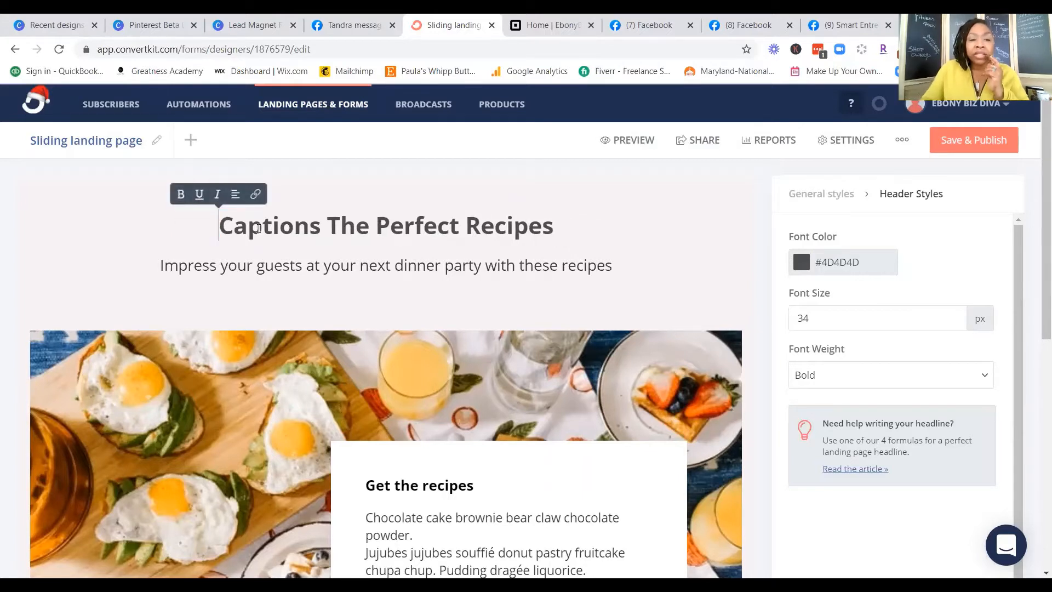
key(Right)
key(Right)
key(Right)
key(Right)
key(Right)
key(Right)
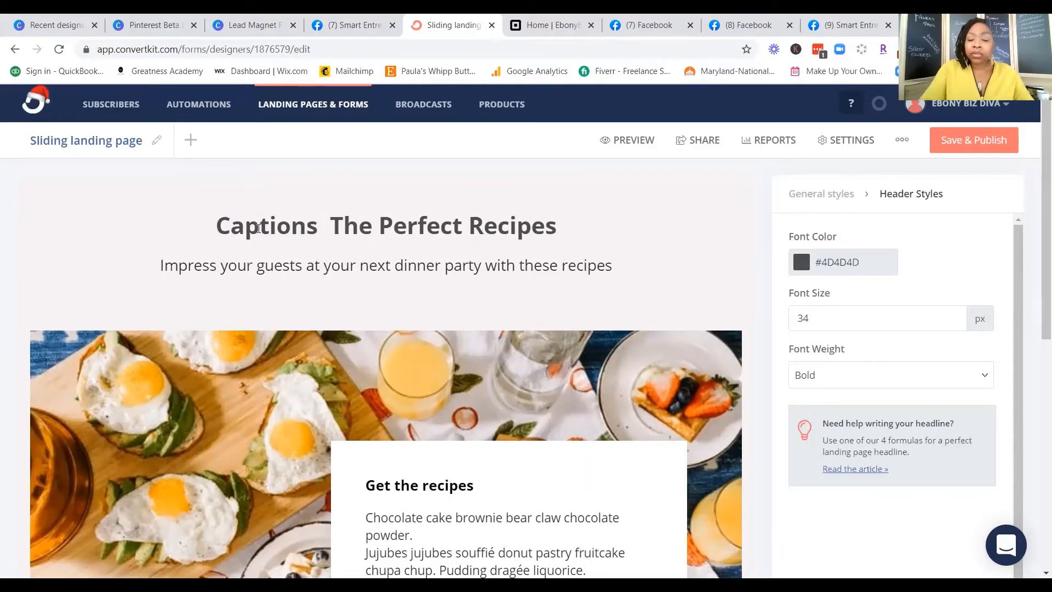
key(BackSpace)
Step: Turn "The" in the headline into "That" and continue it with "capture Clients"
key(Right)
key(Right)
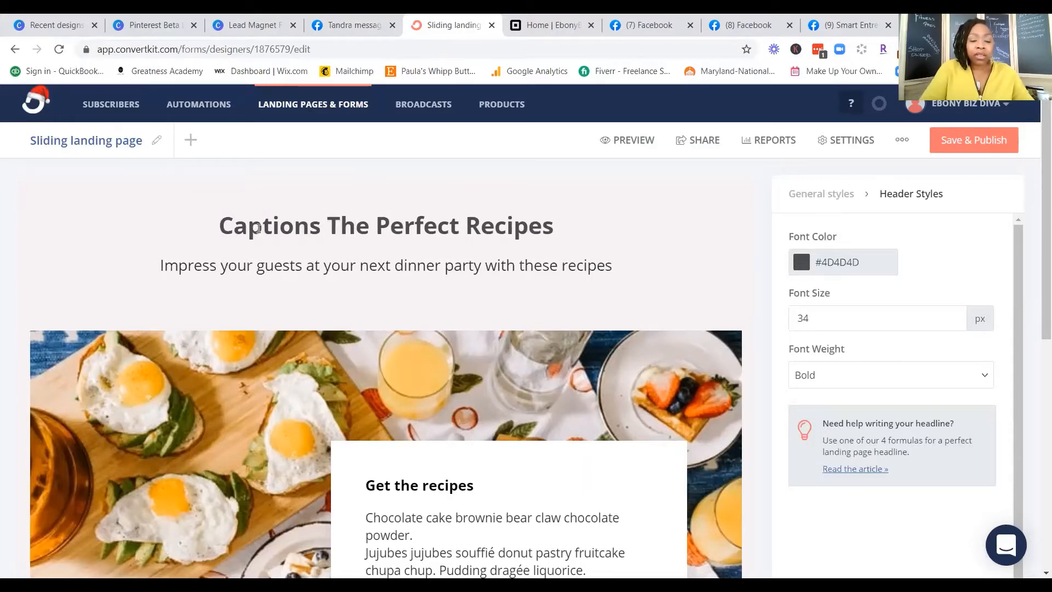
text(at captur)
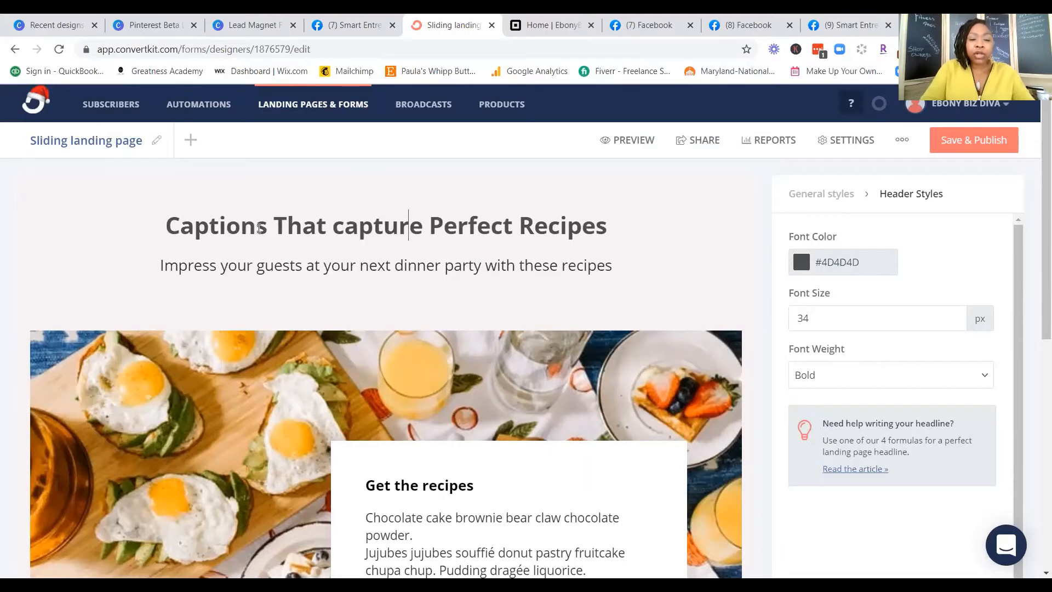
text(e)
text( Clien)
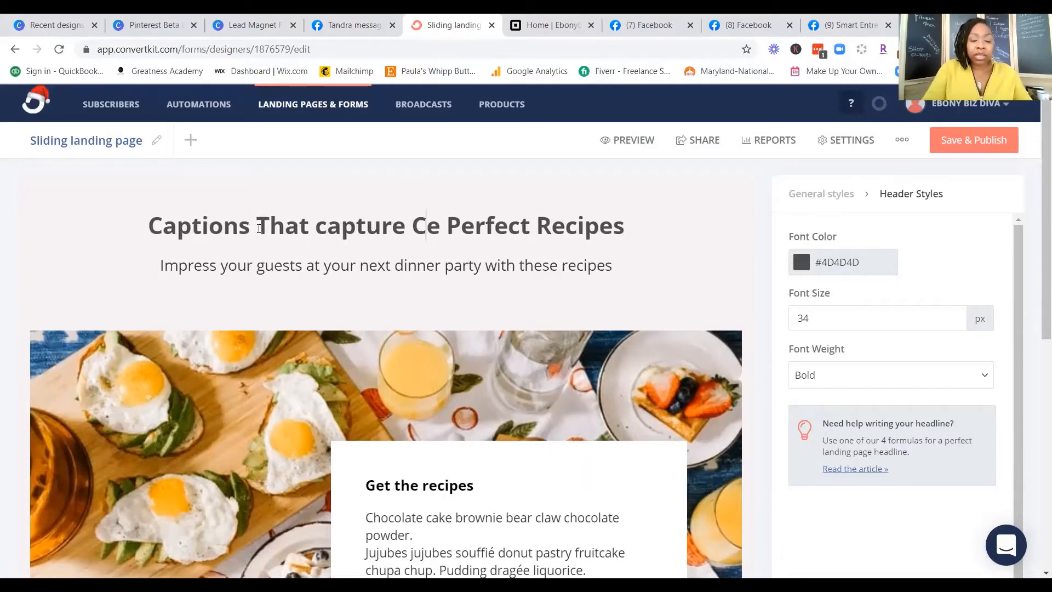
text(ts)
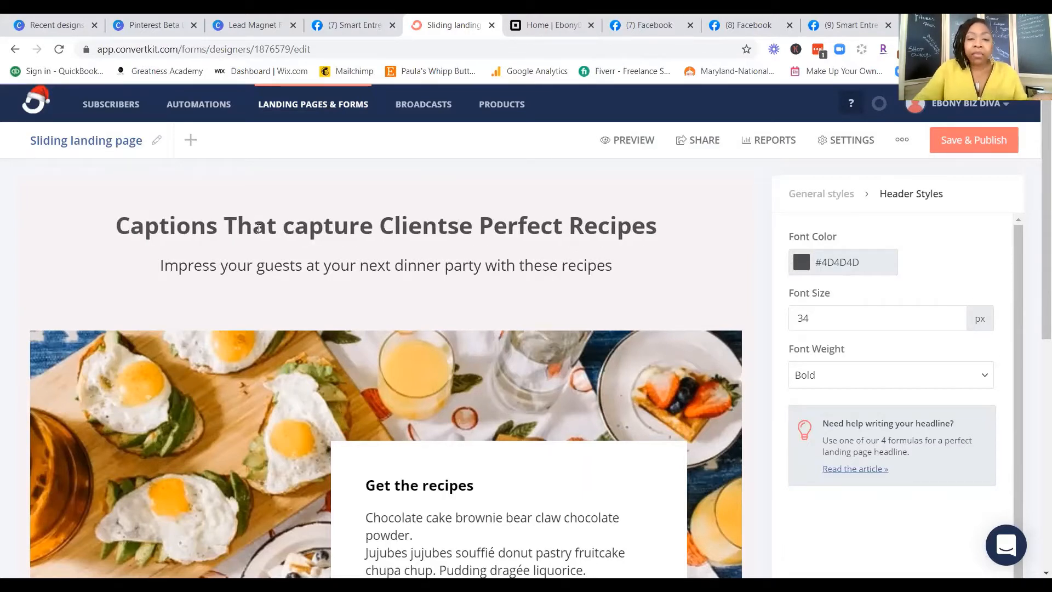
Step: Delete the leftover "e Perfect Recipes" and capitalize "capture" so that the headline reads "Captions That Capture Clients"
key(Delete)
key(Delete)
key(Delete)
key(Delete)
key(Delete)
key(Delete)
key(Delete)
key(Delete)
key(Delete)
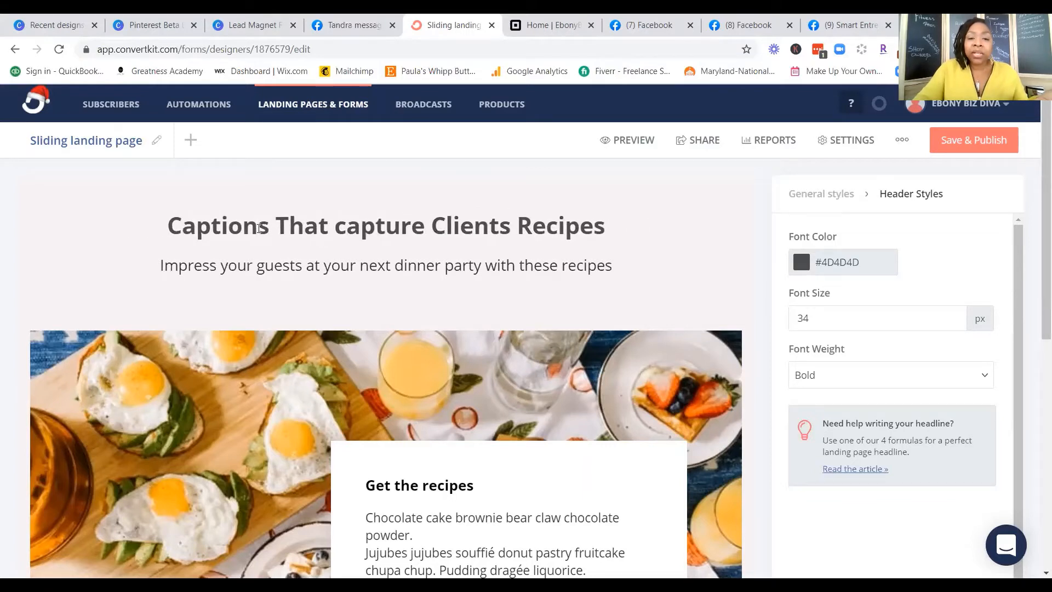
key(Delete)
key(Delete)
key(Delete)
key(Delete)
key(Delete)
key(Delete)
key(Delete)
key(Delete)
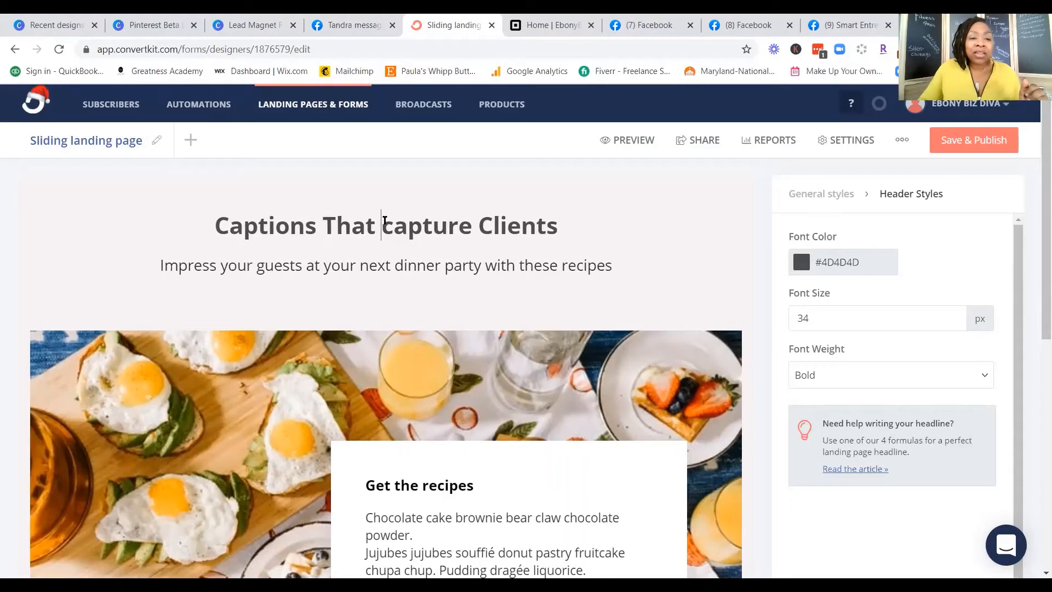
text(C)
key(Delete)
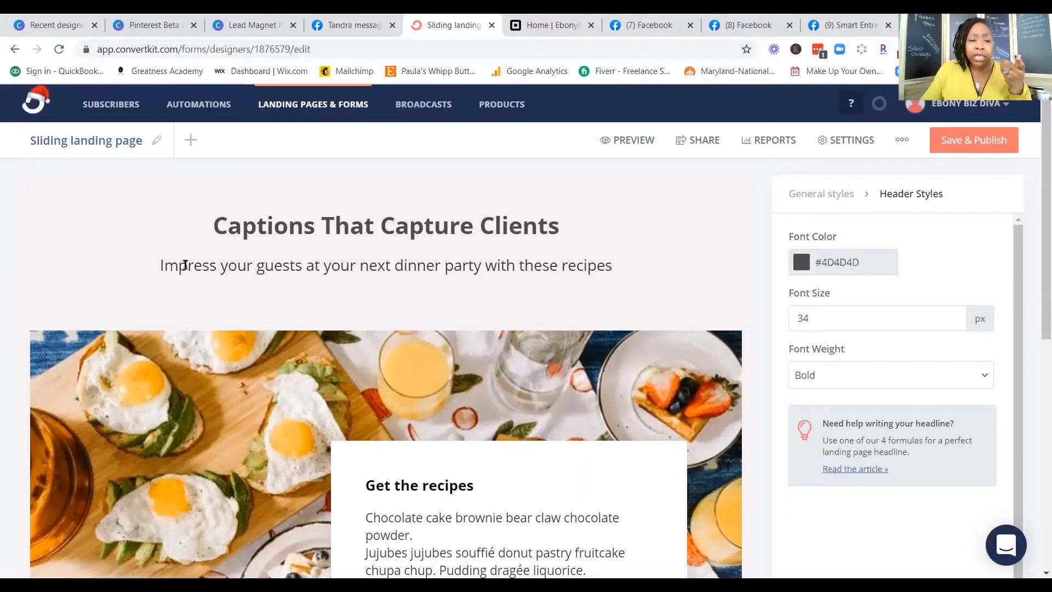
Step: Insert "How to create content captions that attract clients to your products and Services" at the start of the subheading
click(174, 266)
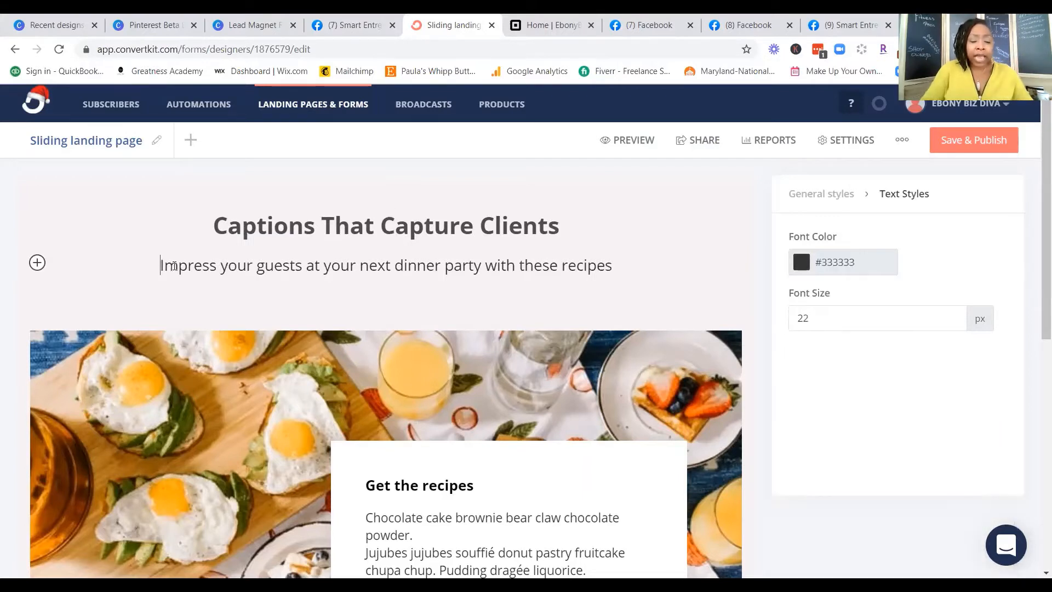
text(How to)
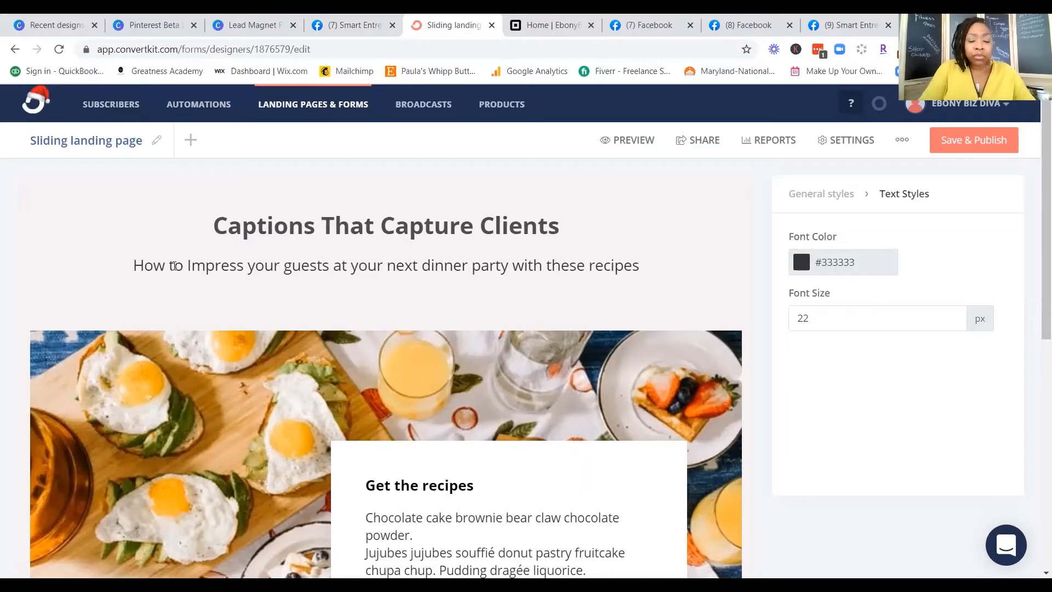
text( create )
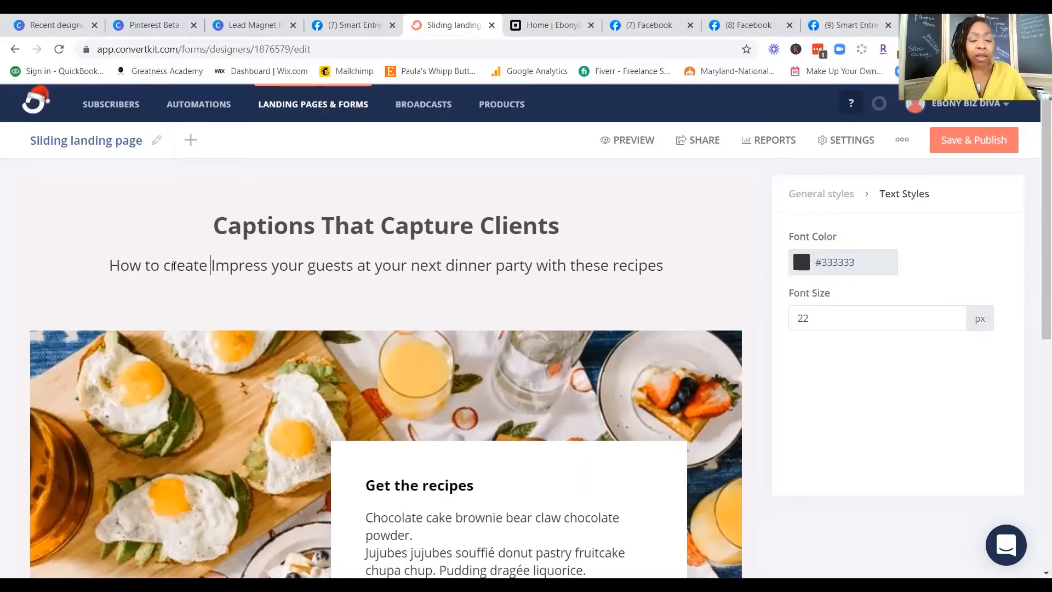
text(content )
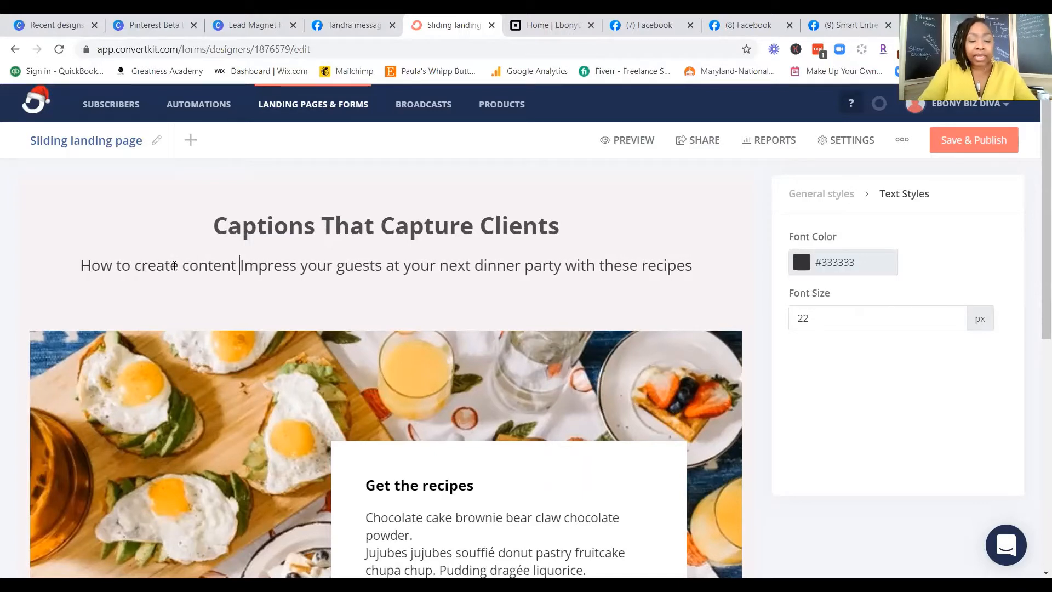
text(caption)
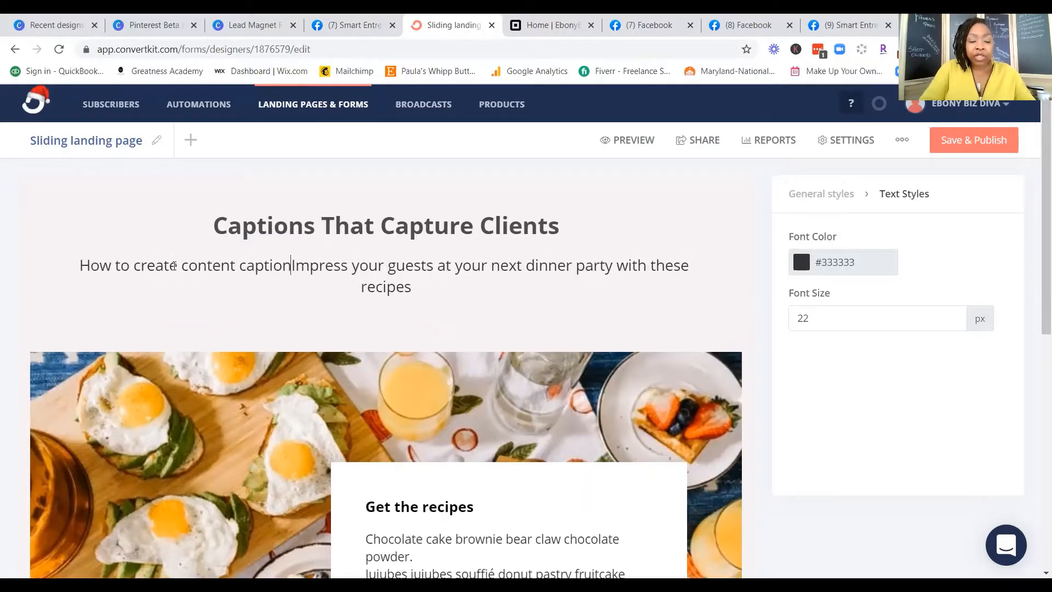
text(s that a)
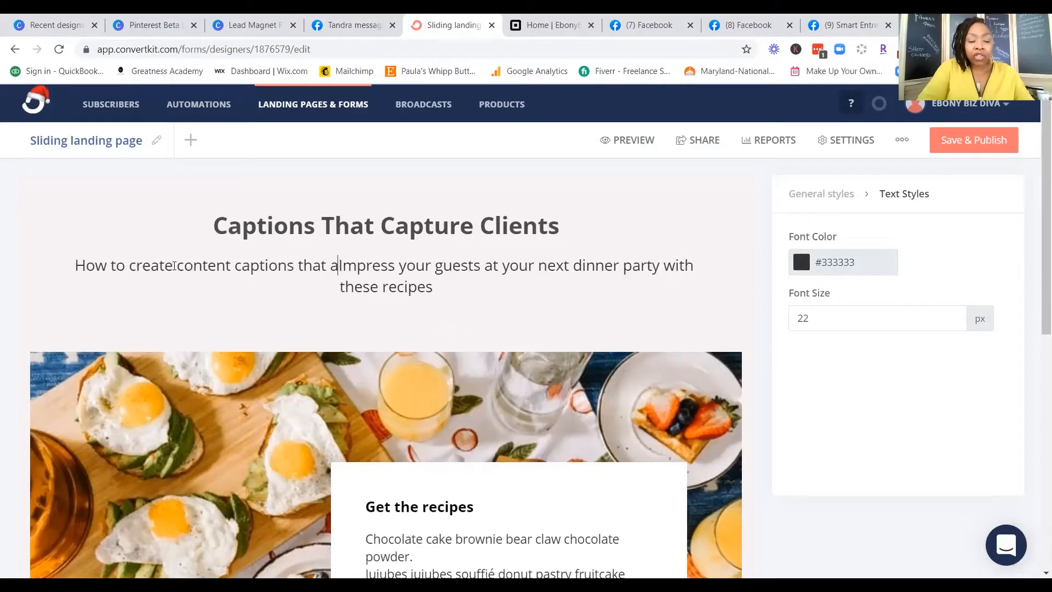
text(ttract )
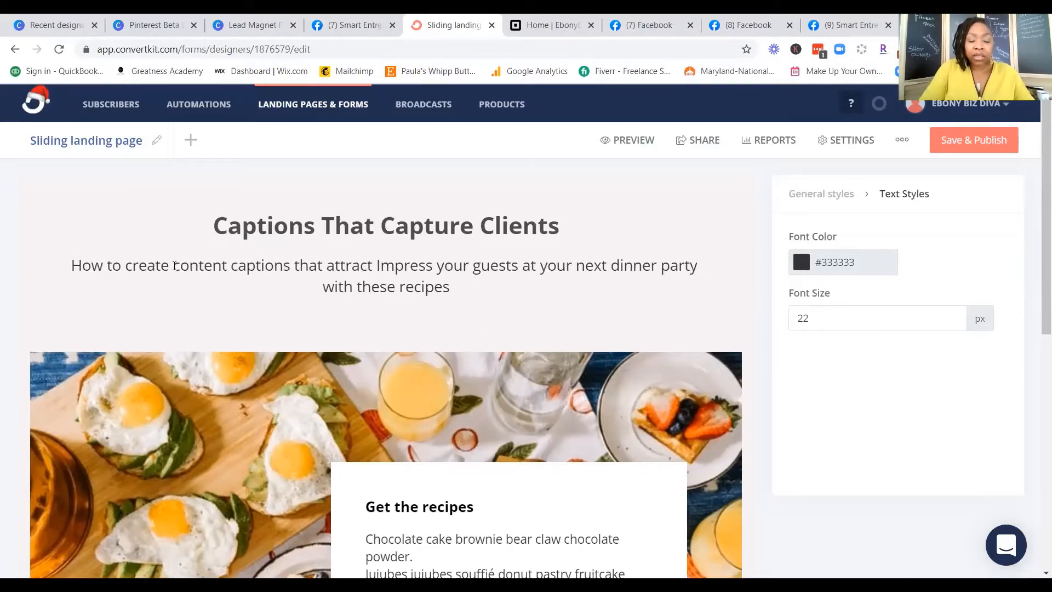
text(clients to )
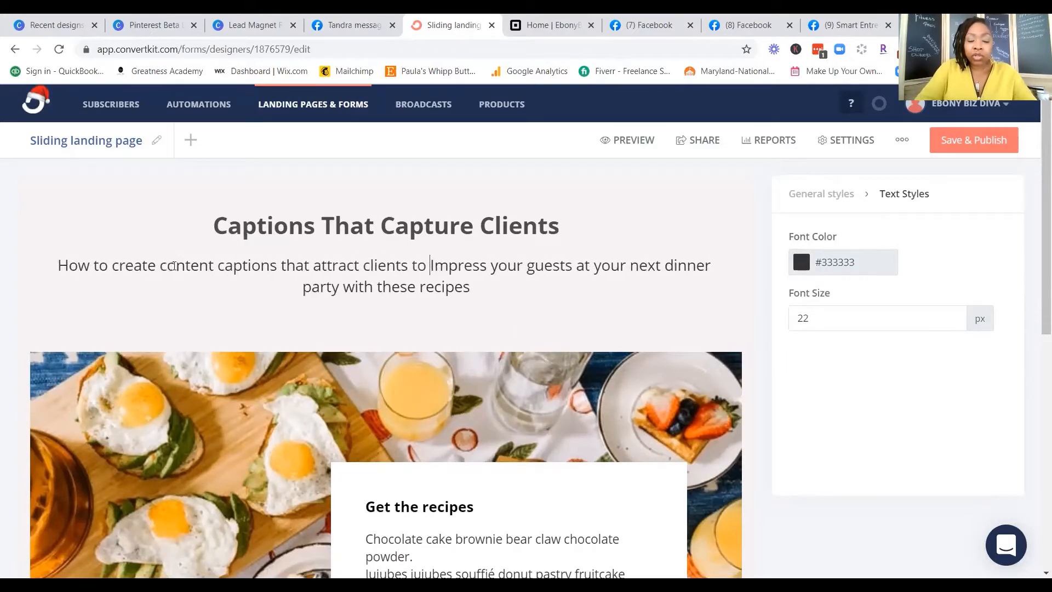
text(your pro)
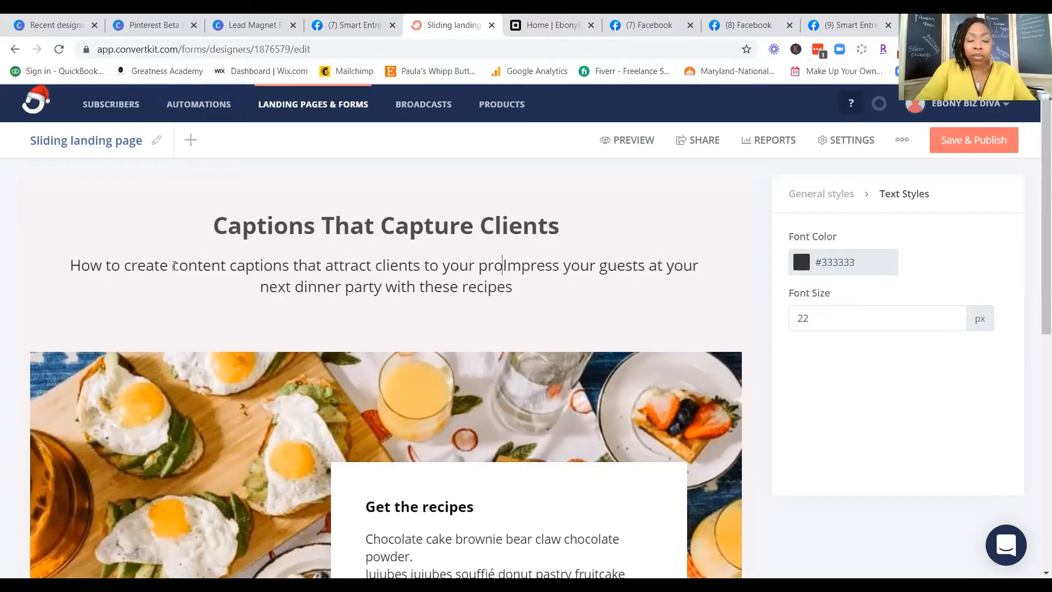
text(ducts and Ser)
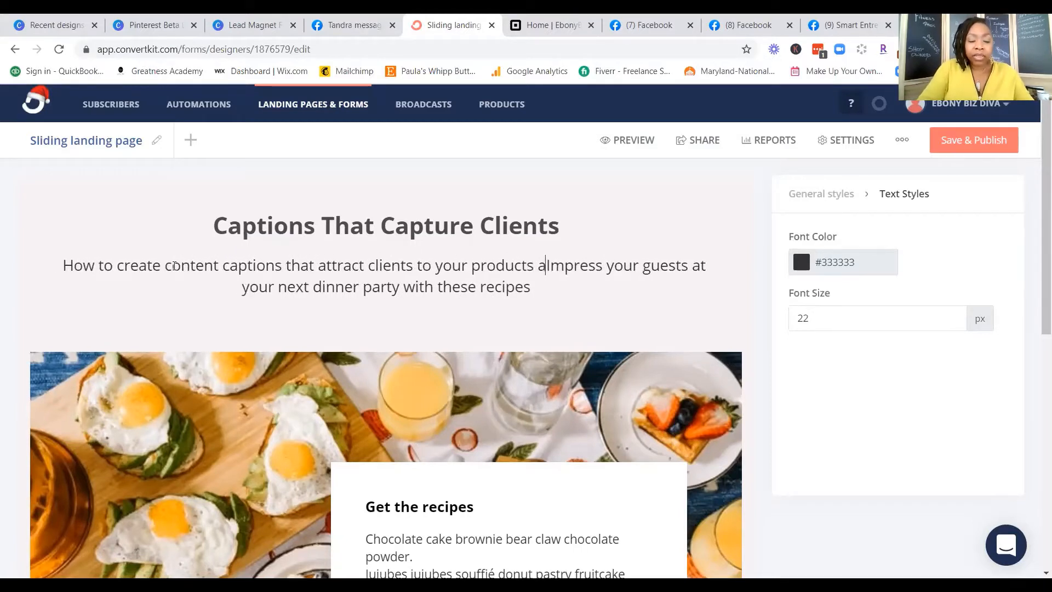
text(vices)
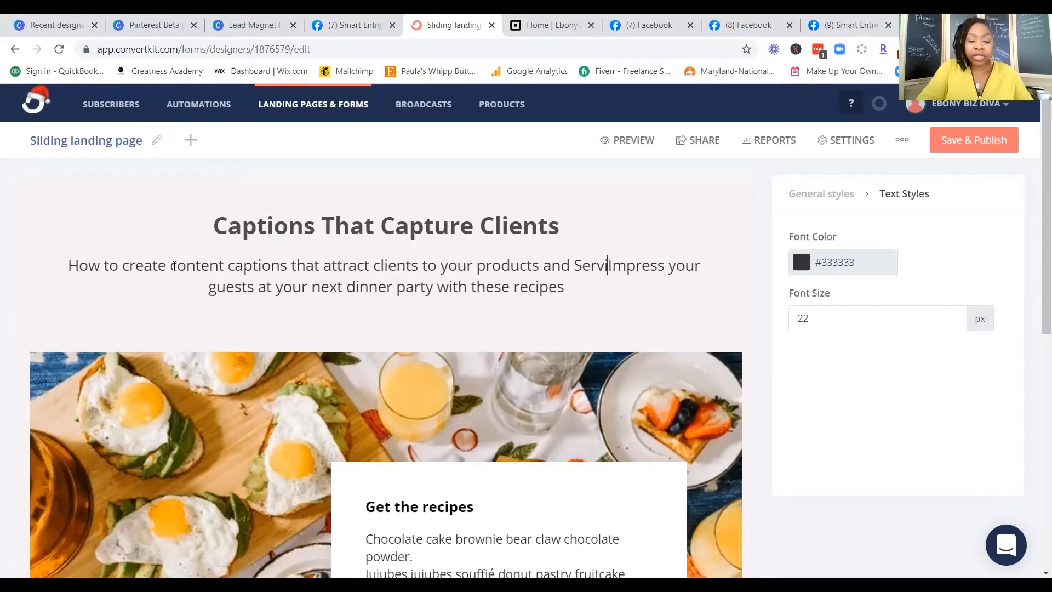
Step: Delete the original sentence "Impress your guests at your next dinner party with these recipes" from the subheading
key(Delete)
key(Delete)
key(Delete)
key(Delete)
key(Delete)
key(Delete)
key(Delete)
key(Delete)
key(Delete)
key(Delete)
key(Delete)
key(Delete)
key(Delete)
key(Delete)
key(Delete)
key(Delete)
key(Delete)
key(Delete)
key(Delete)
key(Delete)
key(Delete)
key(Delete)
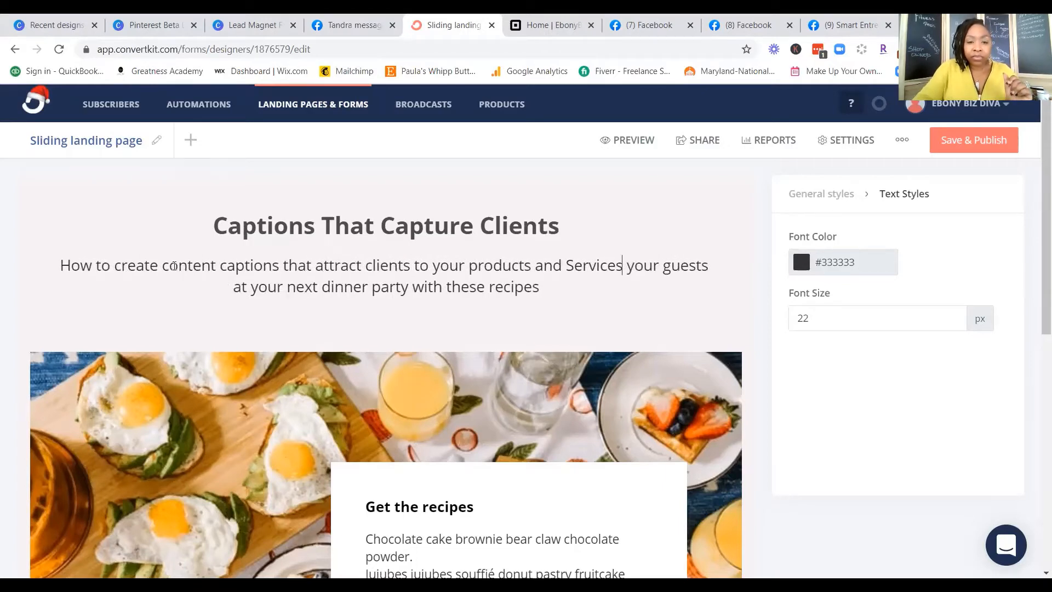
key(Delete)
key(Delete)
key(Delete)
key(Delete)
key(Delete)
key(Delete)
key(Delete)
key(Delete)
key(Delete)
key(Delete)
key(Delete)
key(Delete)
key(Delete)
key(Delete)
key(Delete)
key(Delete)
key(Delete)
key(Delete)
key(Delete)
key(Delete)
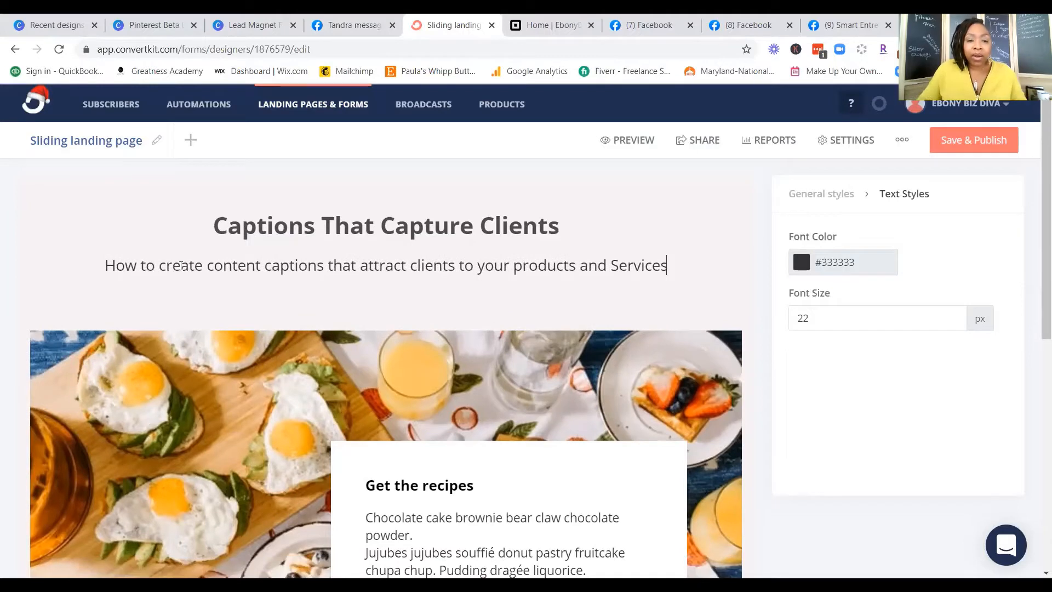
Step: Capitalize "Products" in the subheading and break the line before "attract clients"
click(513, 263)
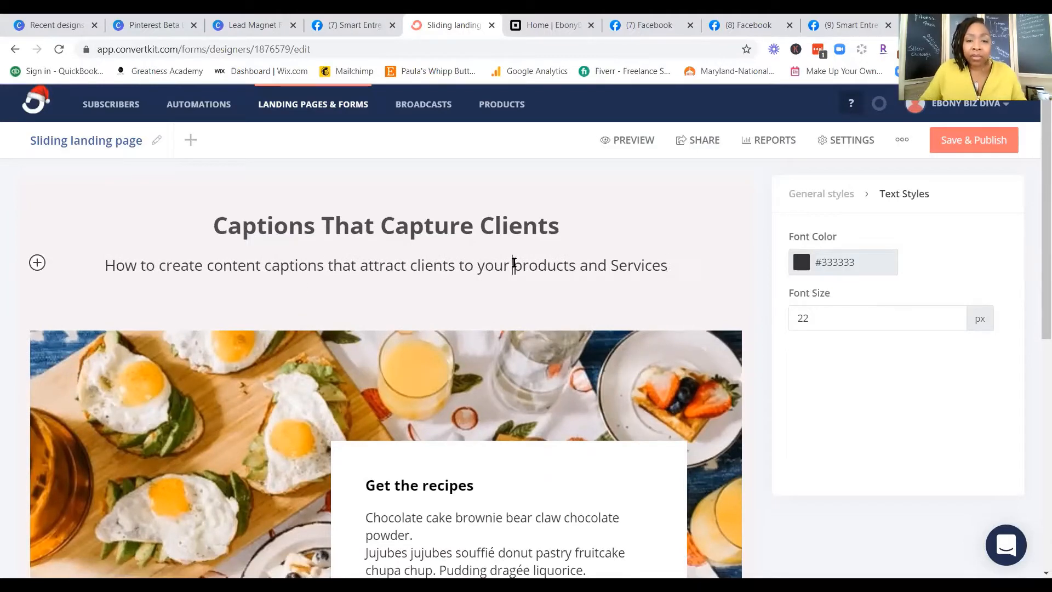
key(Delete)
text(P)
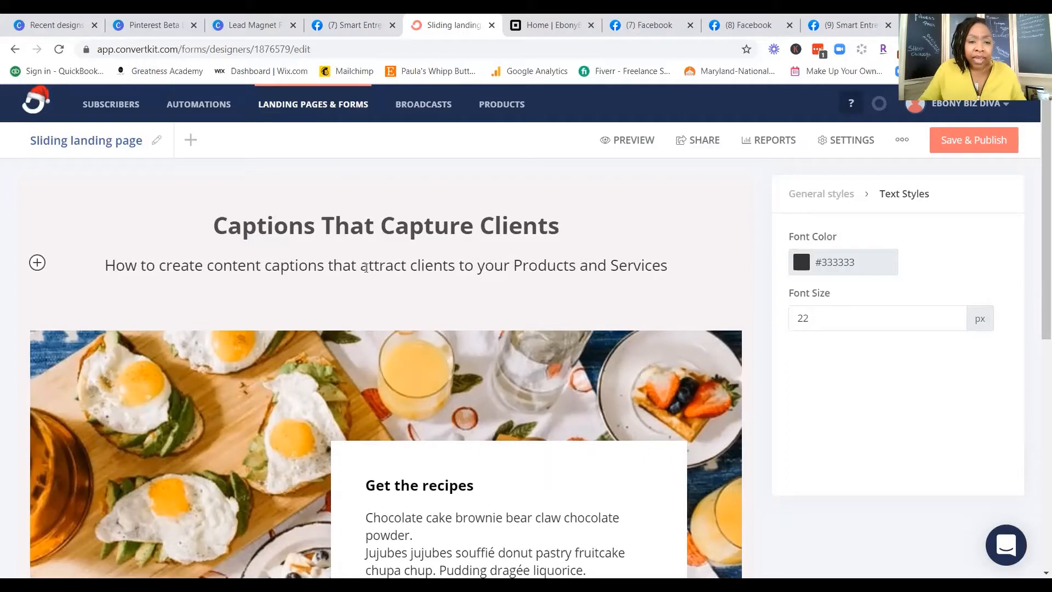
key(Return)
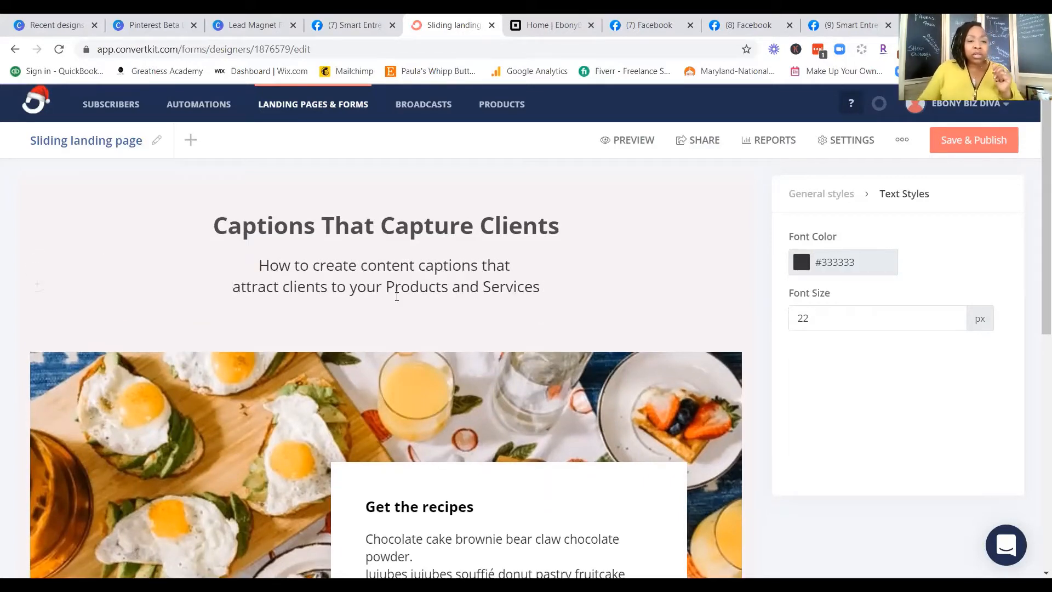
Step: Replace "recipes" with "Template" in the box heading over the photo so that it reads "Get the Template"
scroll(556, 343, down, 3)
scroll(557, 343, down, 1)
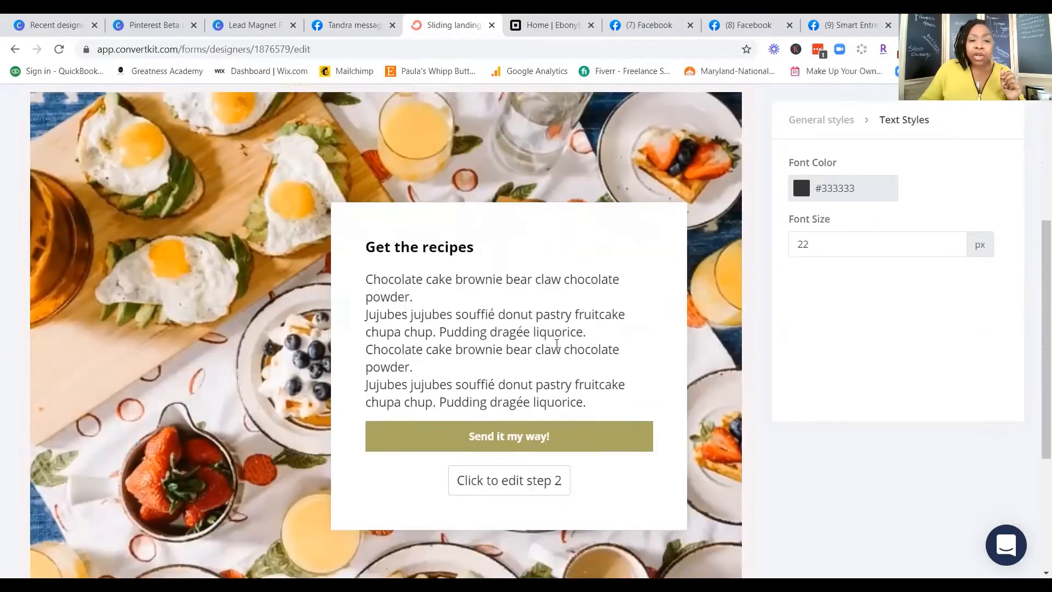
triple_click(387, 233)
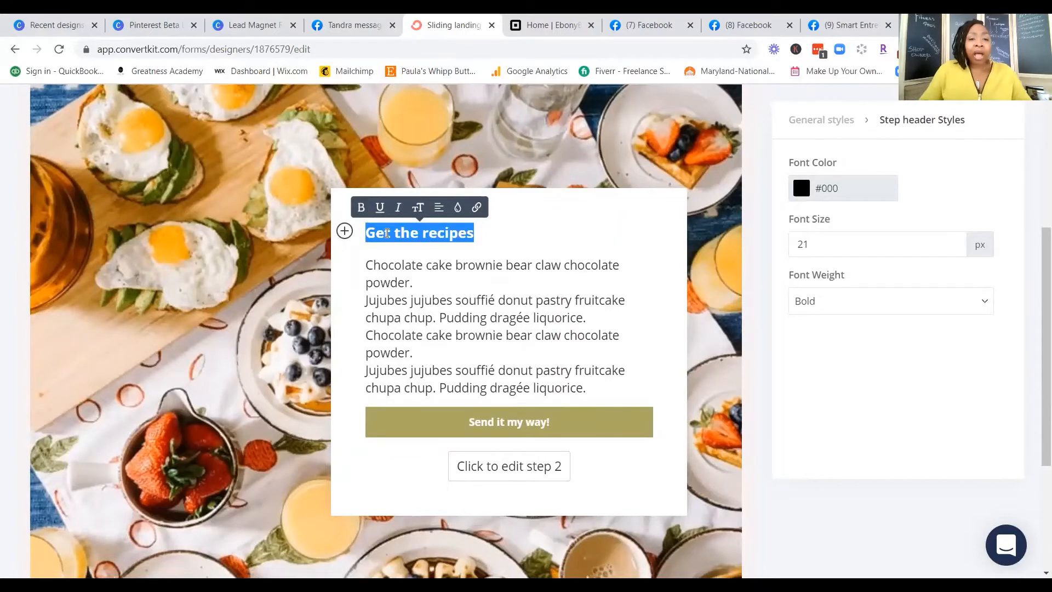
click(425, 235)
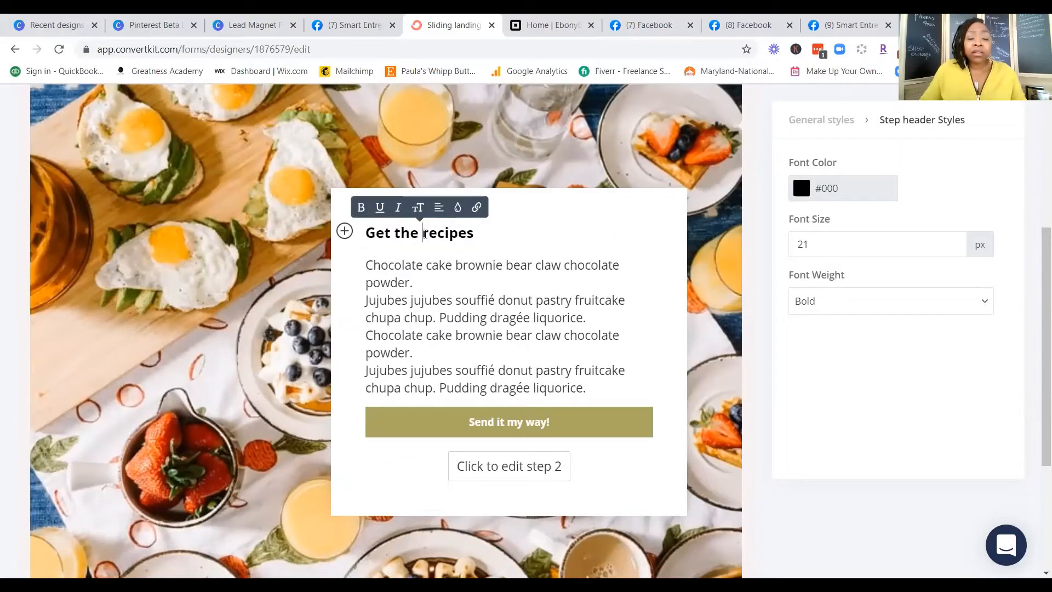
text(Templa)
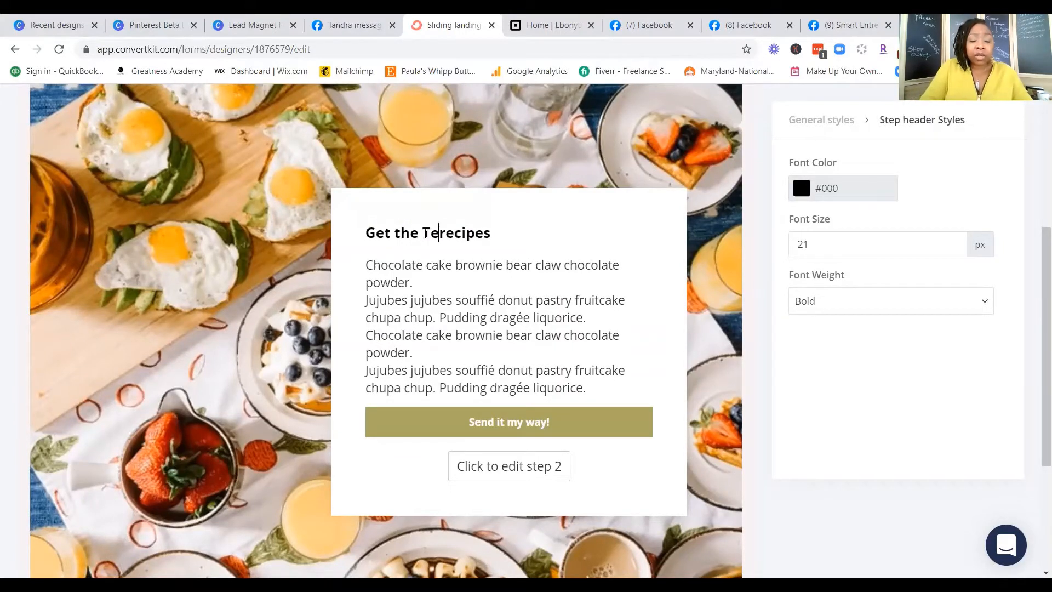
text(te)
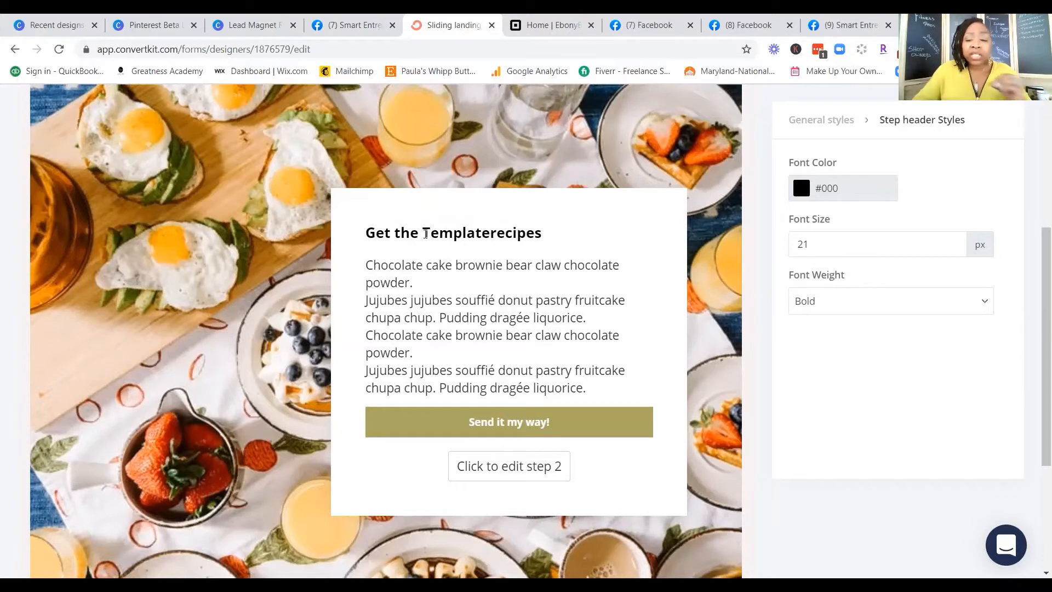
key(Delete)
key(Delete)
key(Delete)
key(Delete)
key(Delete)
key(Delete)
key(Delete)
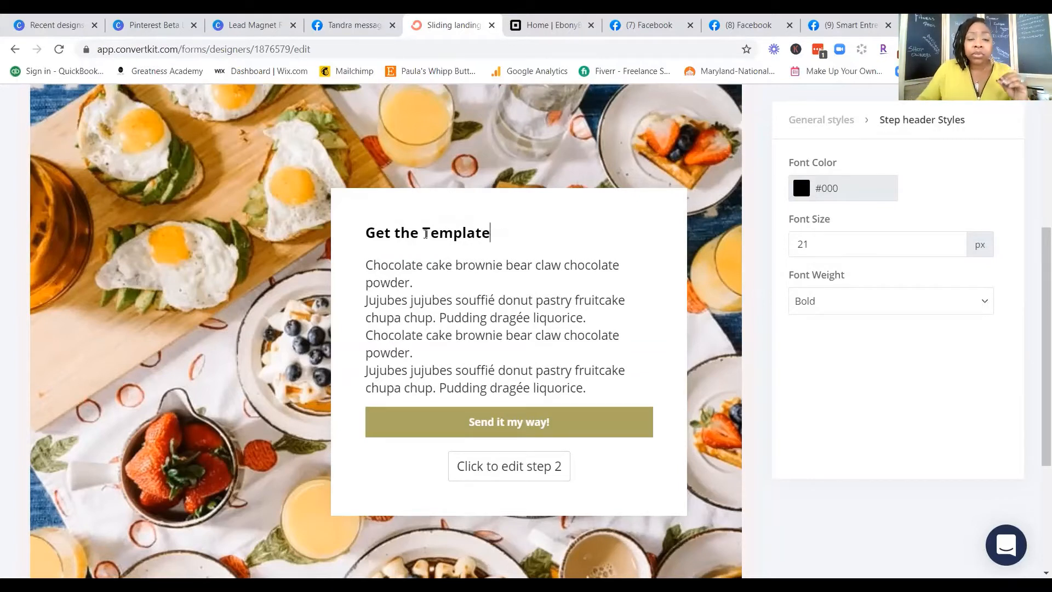
Step: Replace the first three placeholder sentences under the "Get the Template" heading with "Download the template"
click(367, 265)
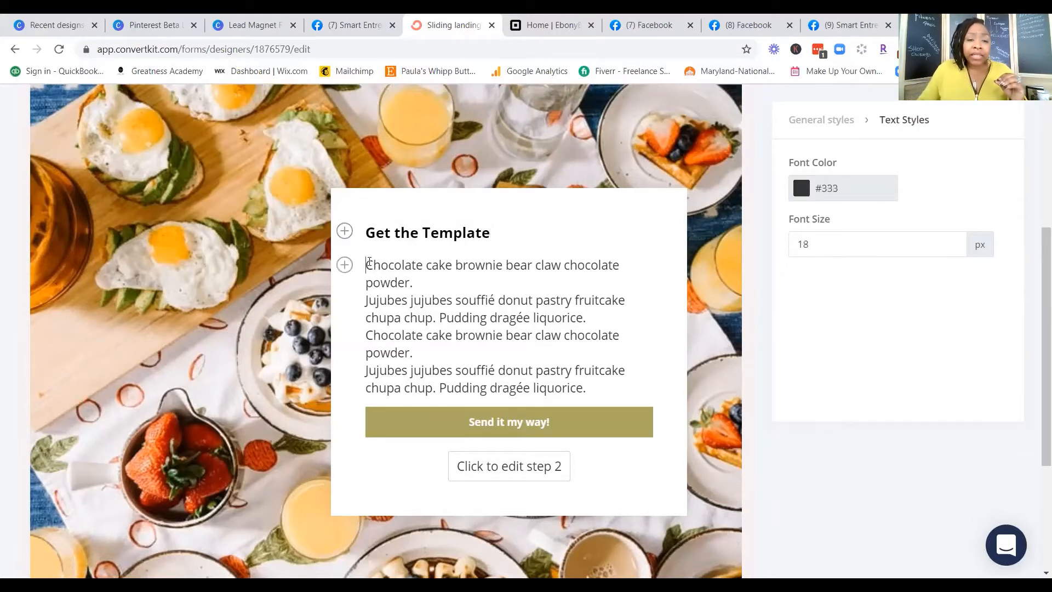
drag(368, 263, 573, 354)
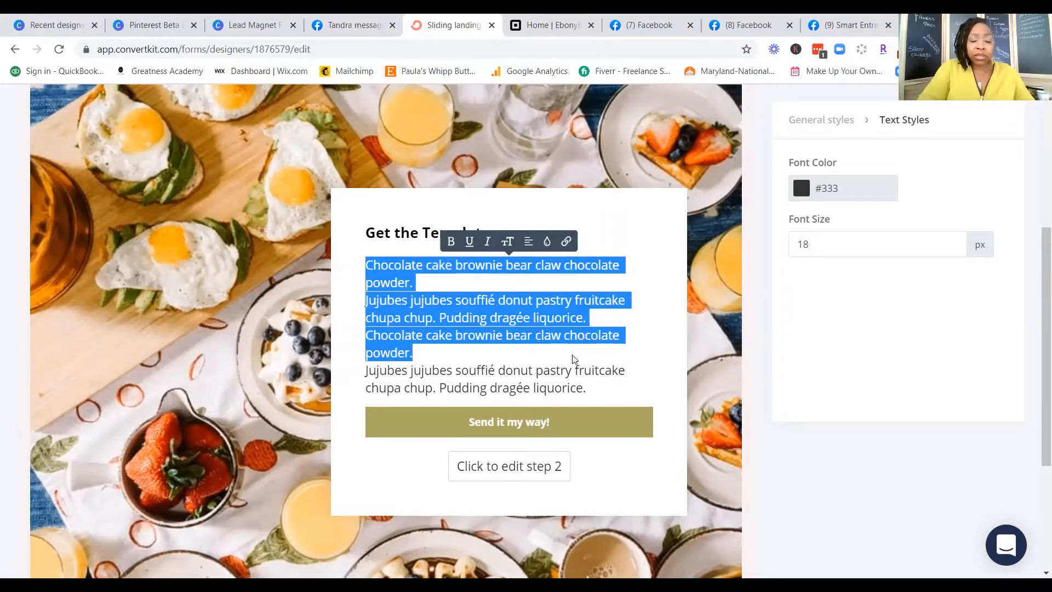
text(Dp)
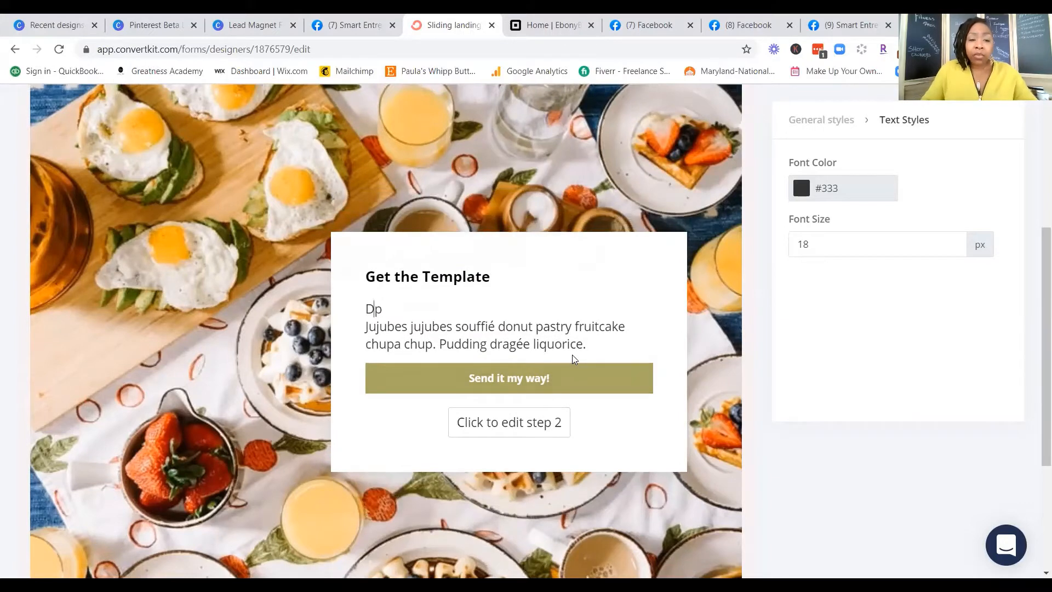
text(ownlo)
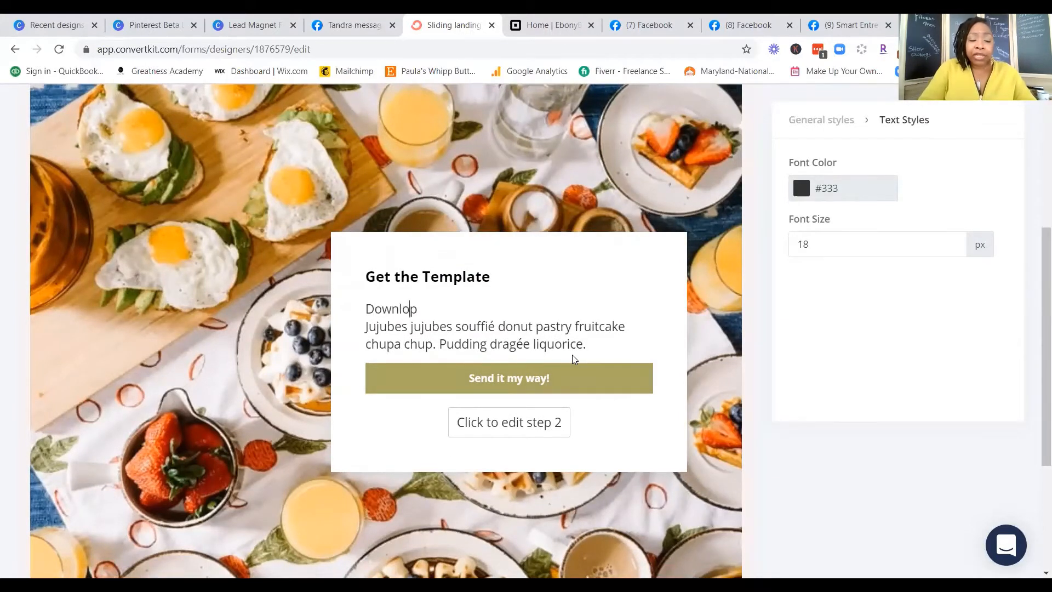
text(ad the )
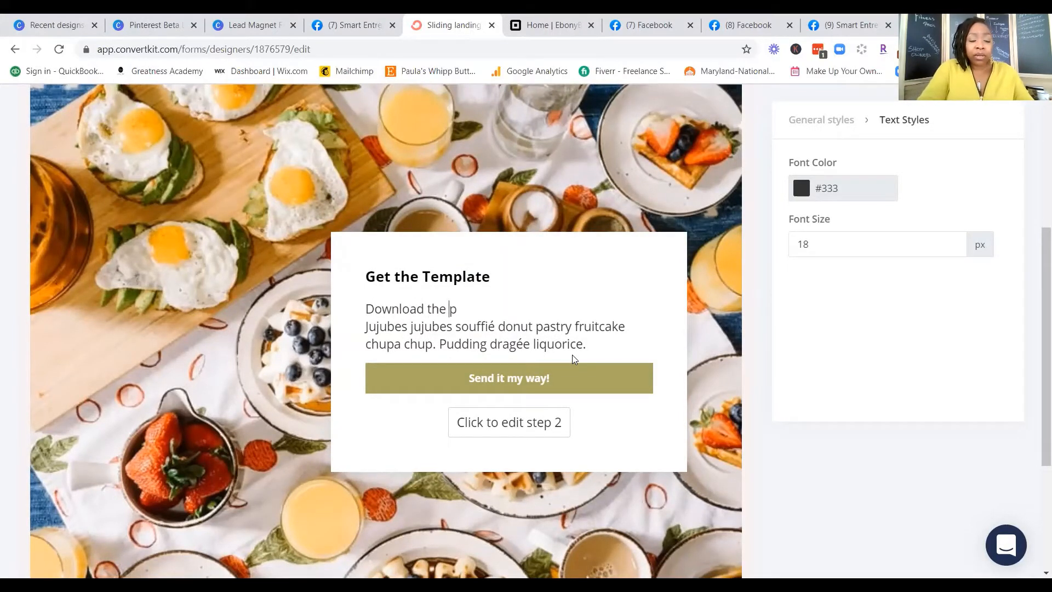
text(teplate)
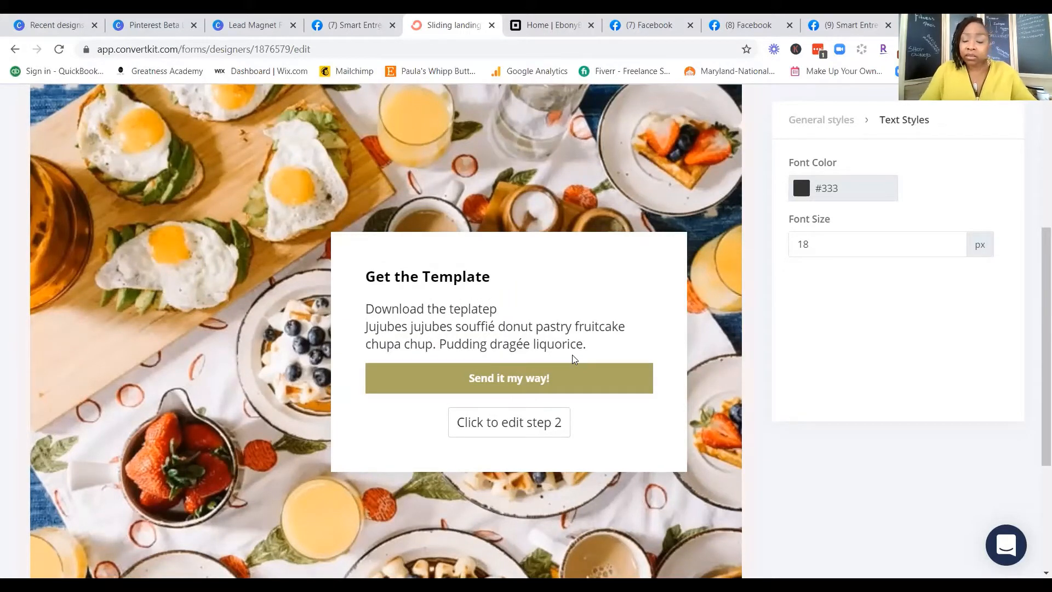
key(Left)
key(Left)
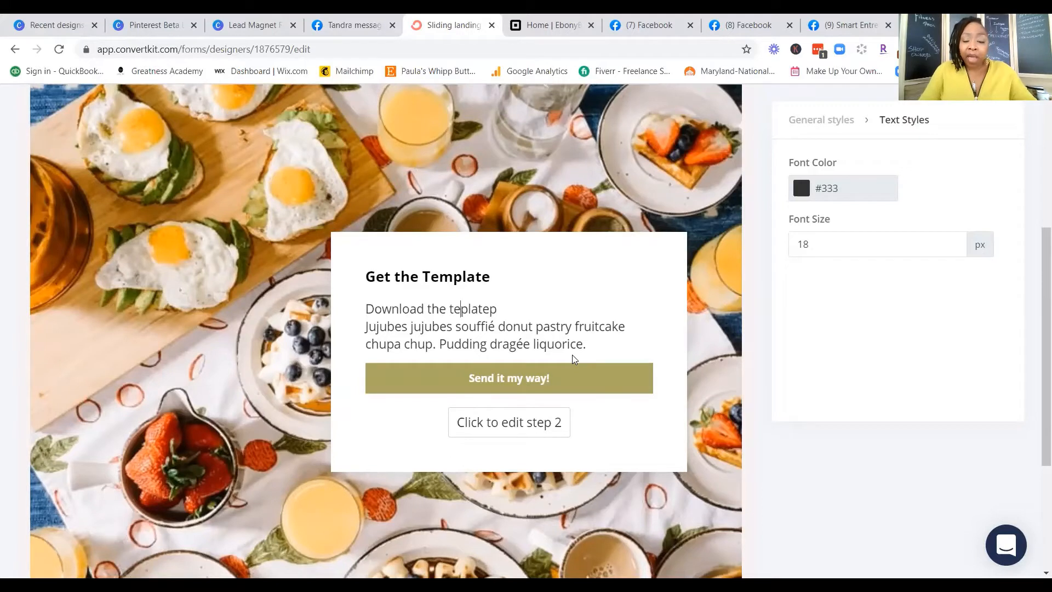
text(m)
key(Right)
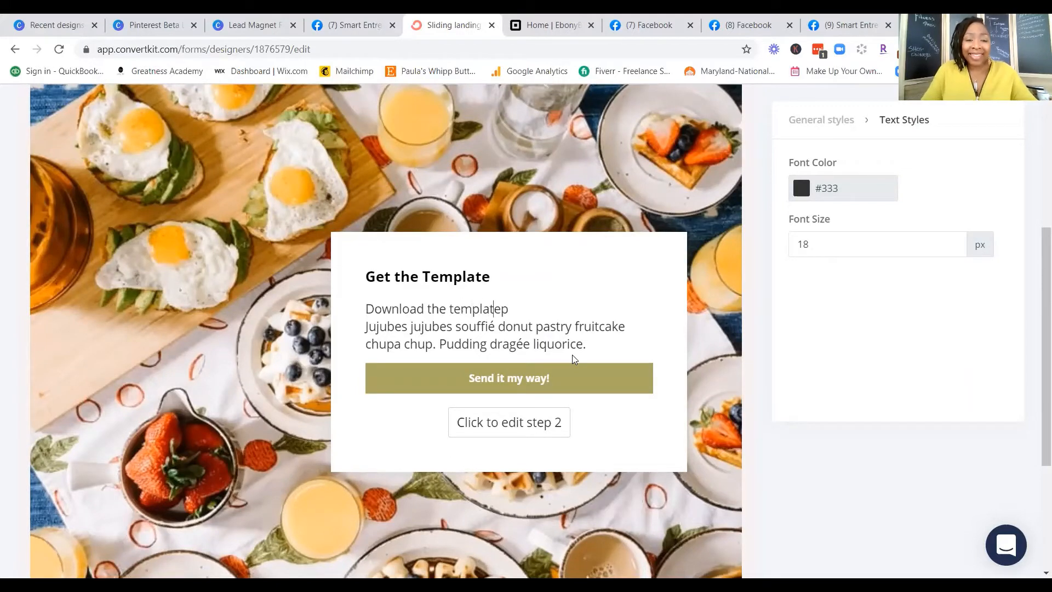
key(Right)
Step: Continue the box text with "and video tutorial of how to create captions that will Stop the Scroll." and remove the remaining placeholder text
text(and )
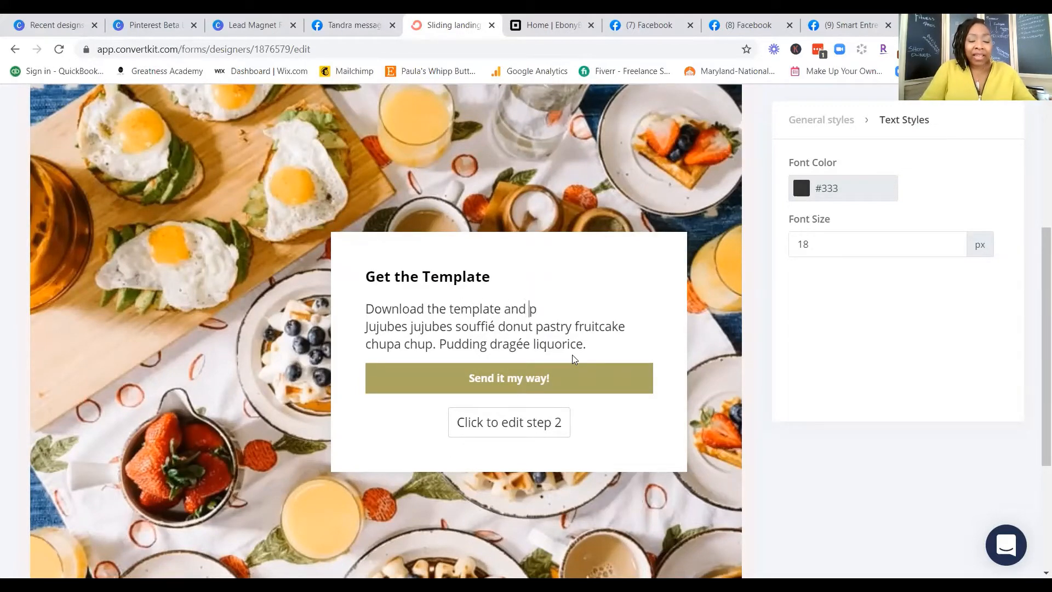
text(video )
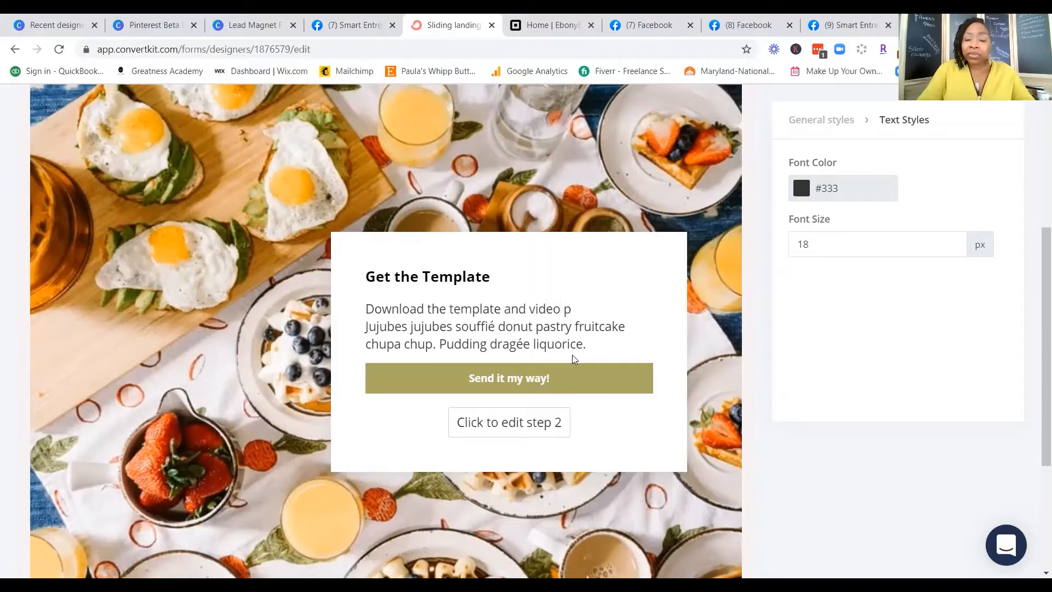
text(tutorial )
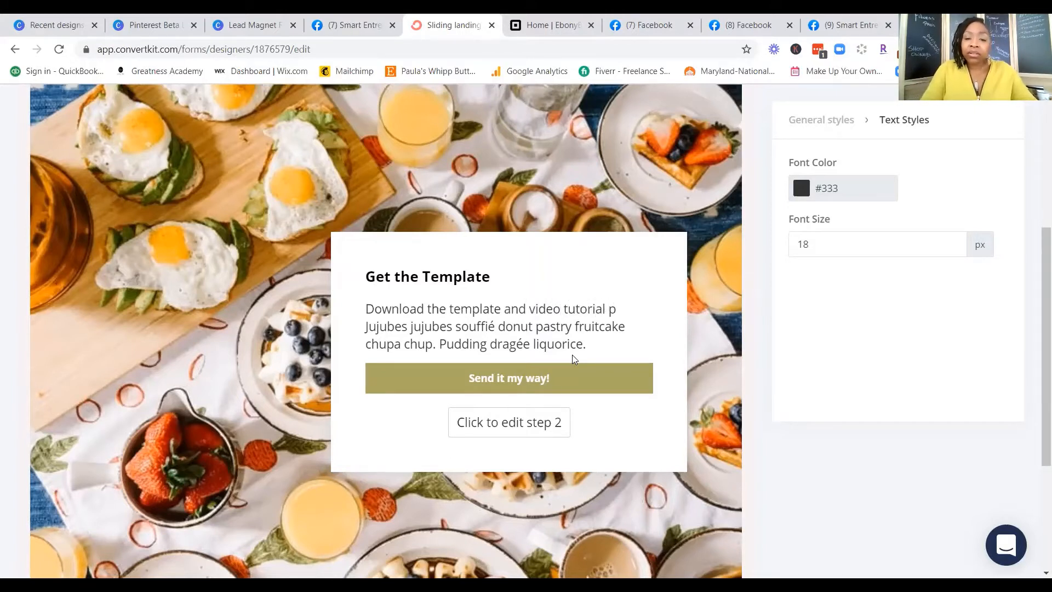
text(of how t)
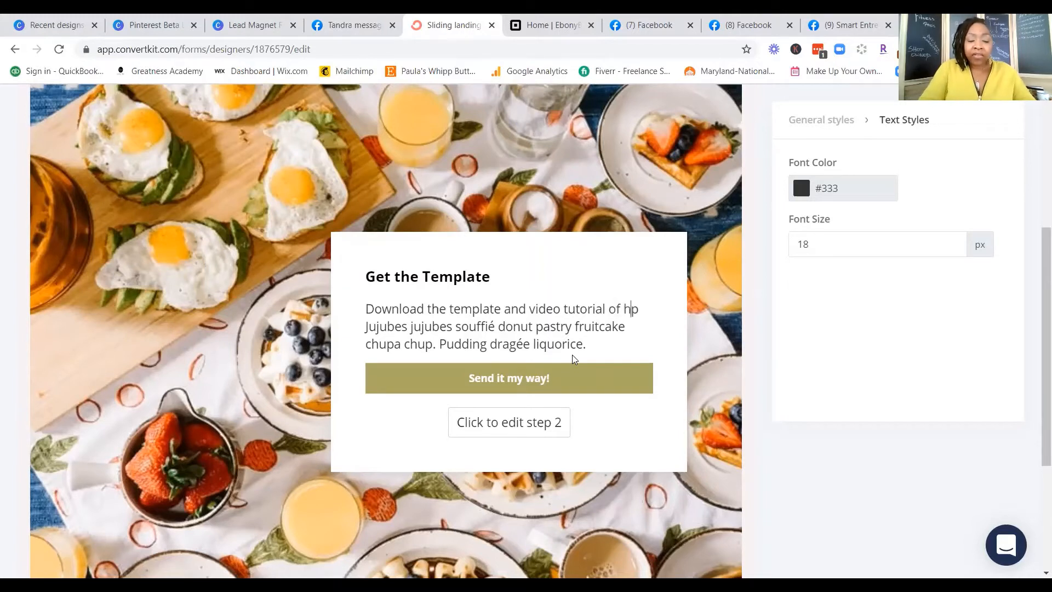
text(o cra)
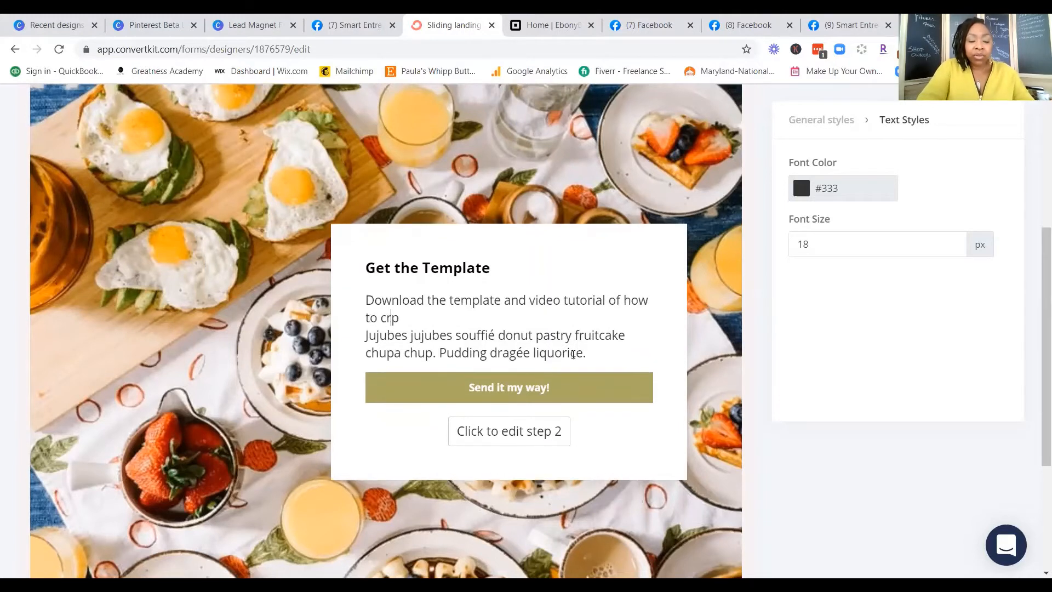
key(Left)
key(Left)
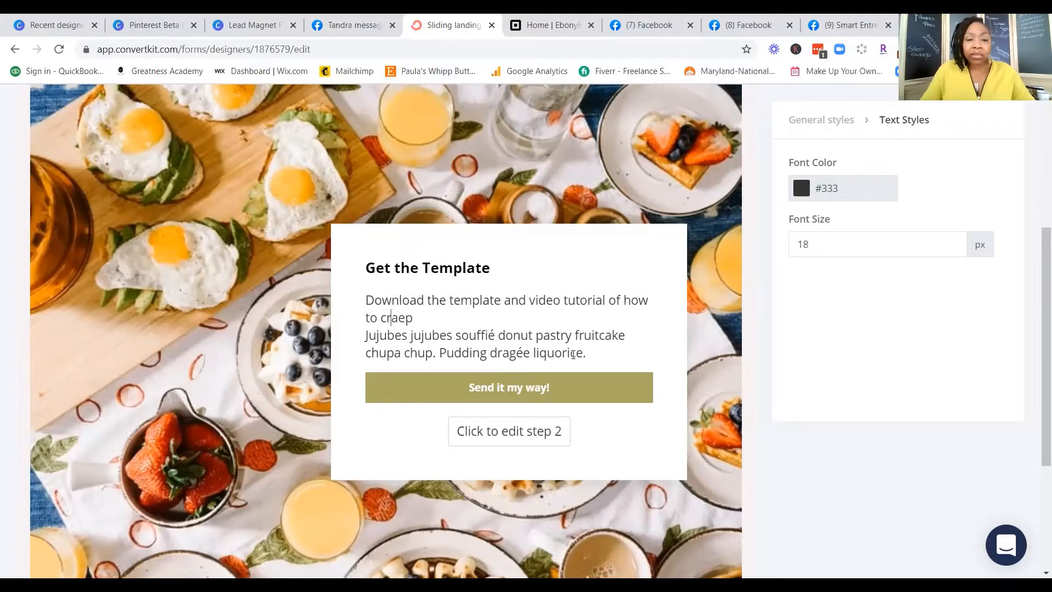
key(Delete)
key(Right)
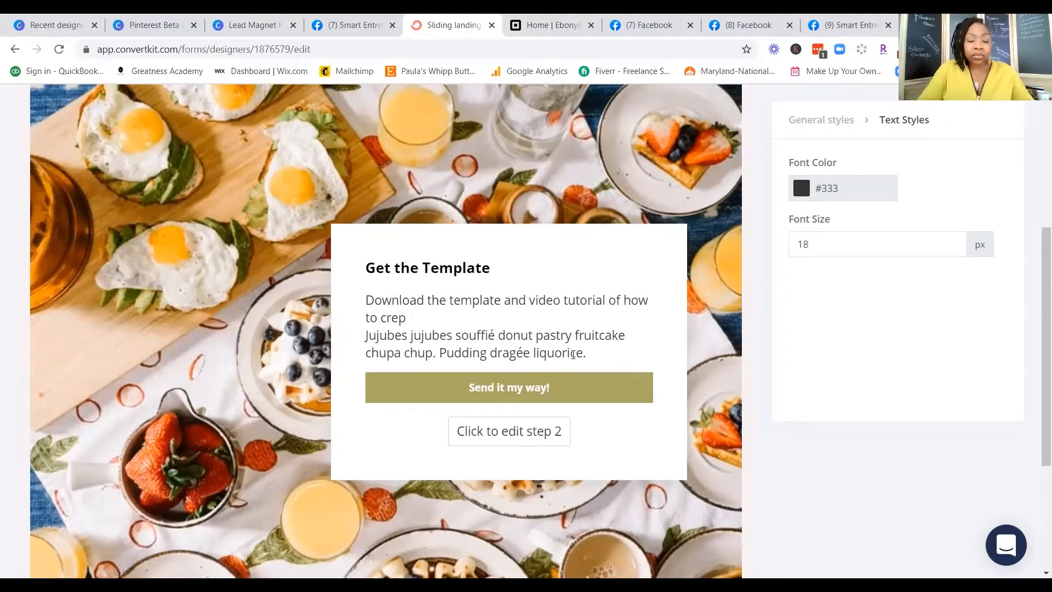
text(ate capt)
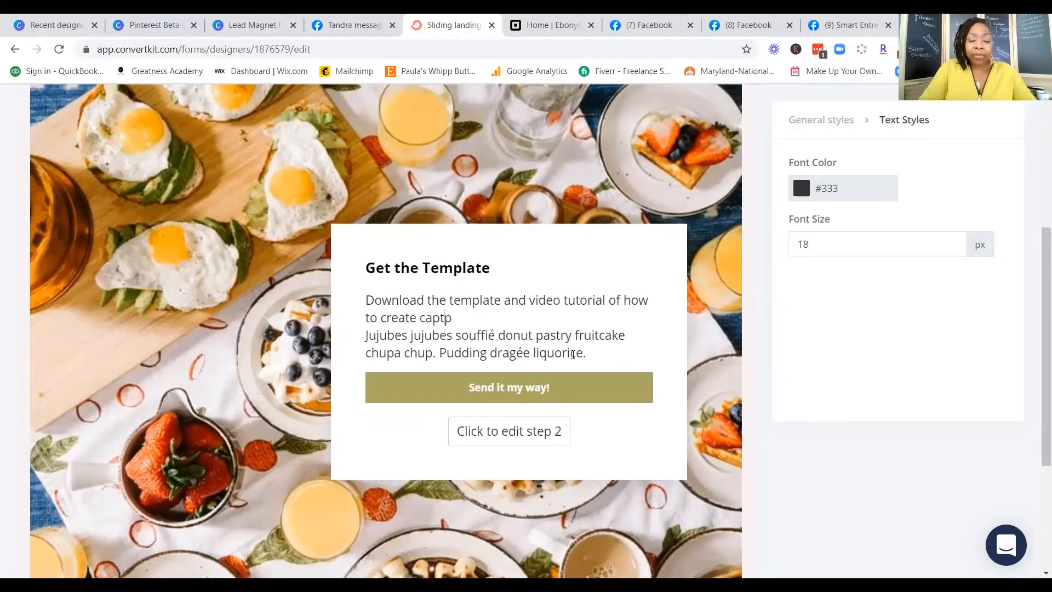
text(ions that )
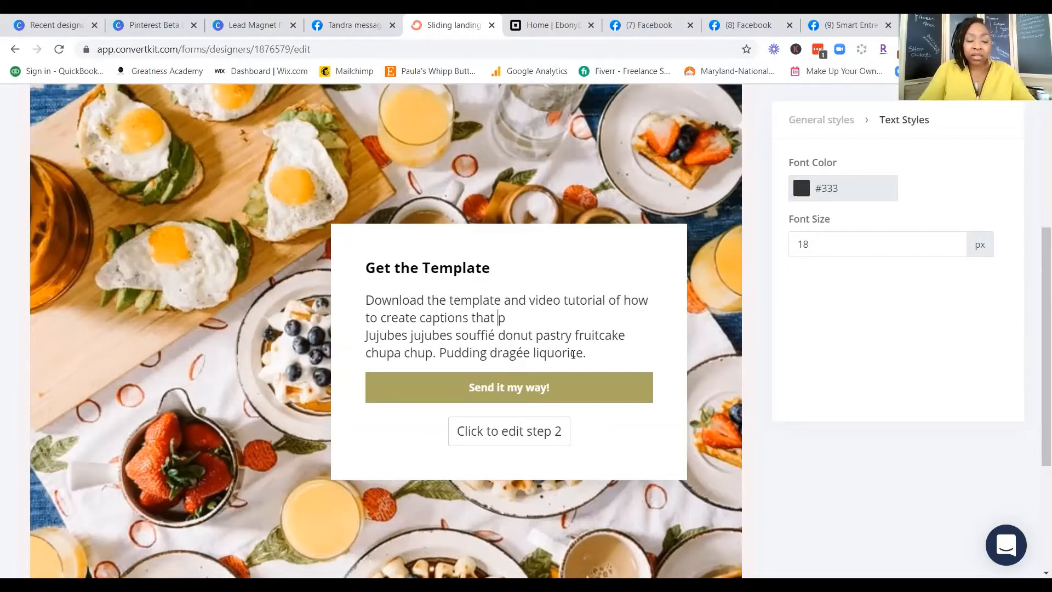
text(will S)
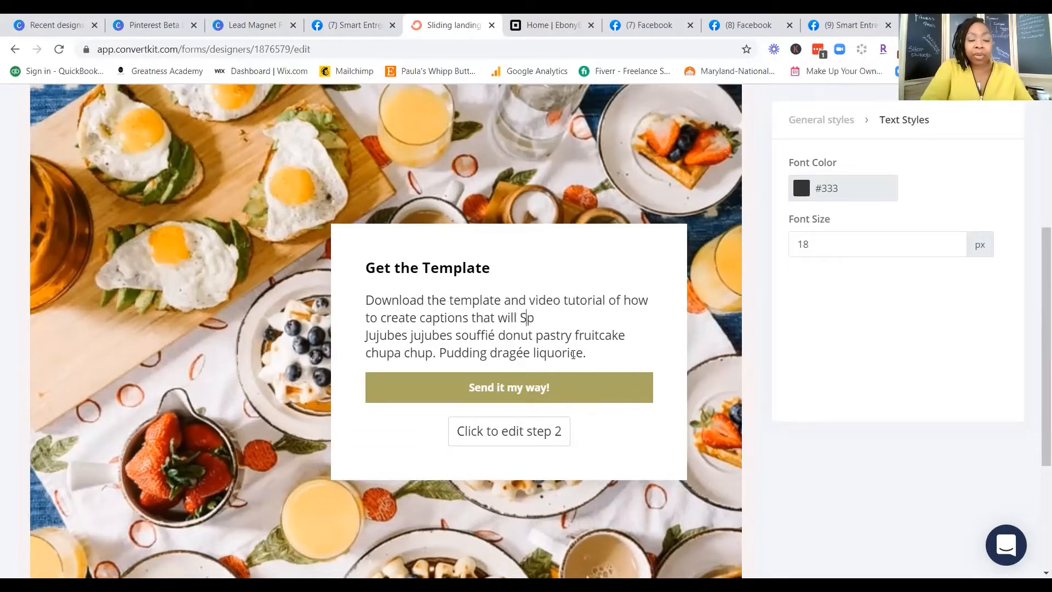
text(top the Scroll.)
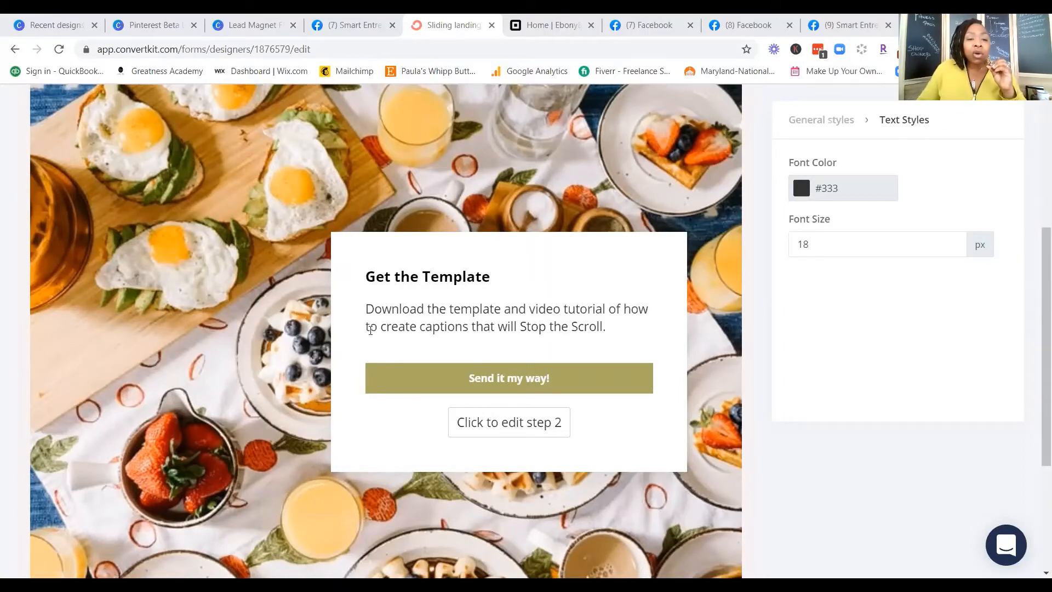
Step: Make the phrase "Stop the Scroll" in the box text bold
click(370, 330)
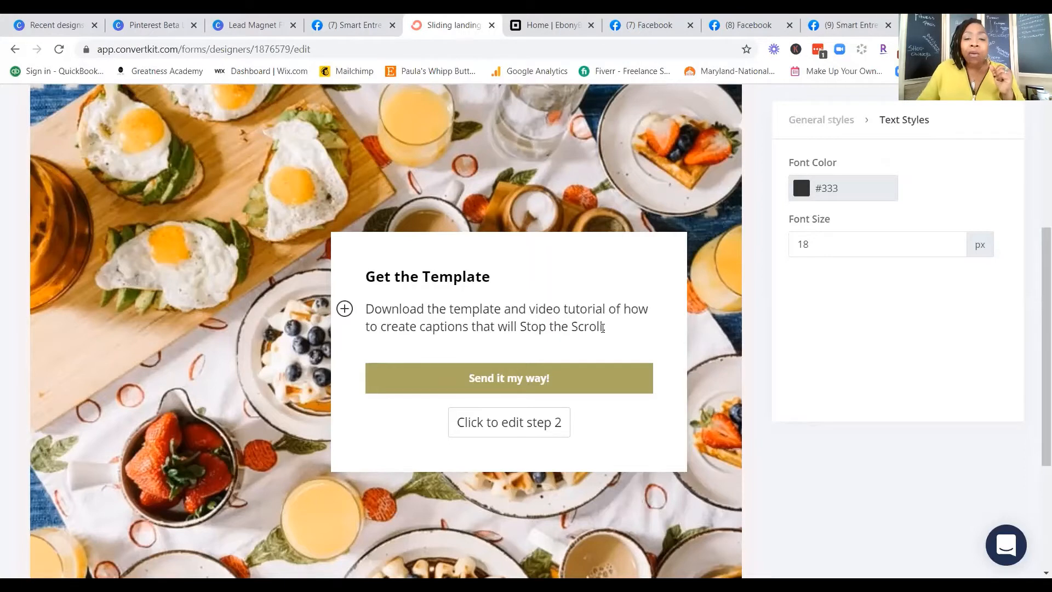
drag(603, 328, 535, 323)
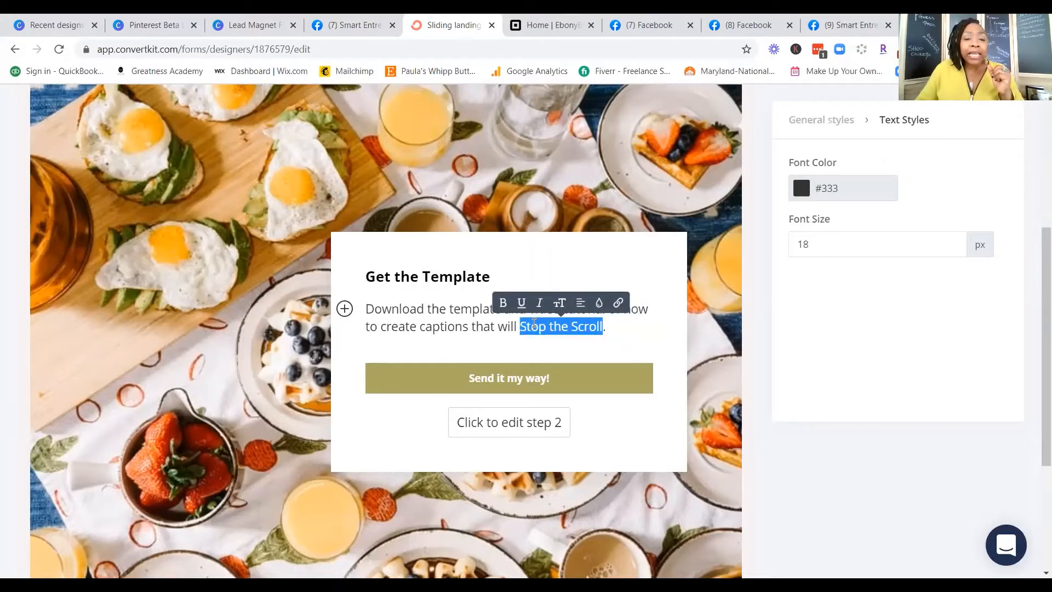
click(503, 303)
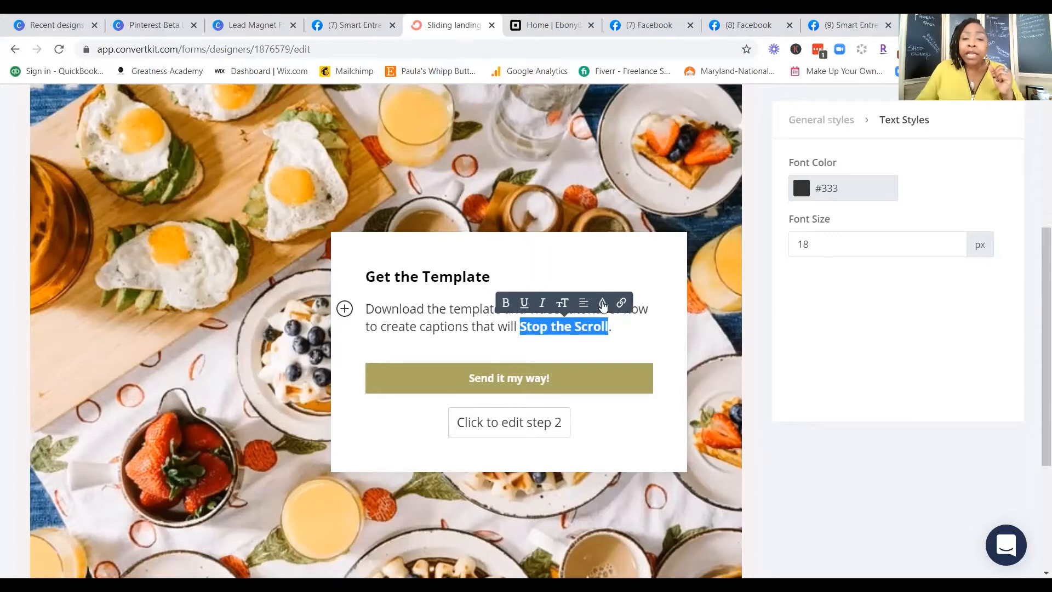
Step: Set the font color of the phrase "Stop the Scroll" to red, hex d0021b
click(603, 304)
click(601, 181)
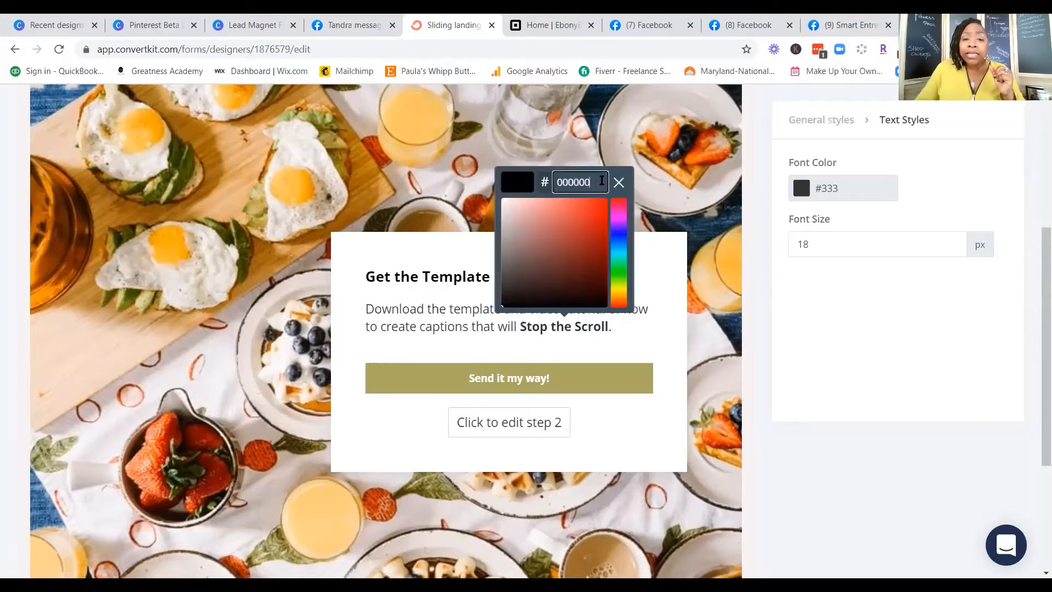
drag(601, 181, 561, 181)
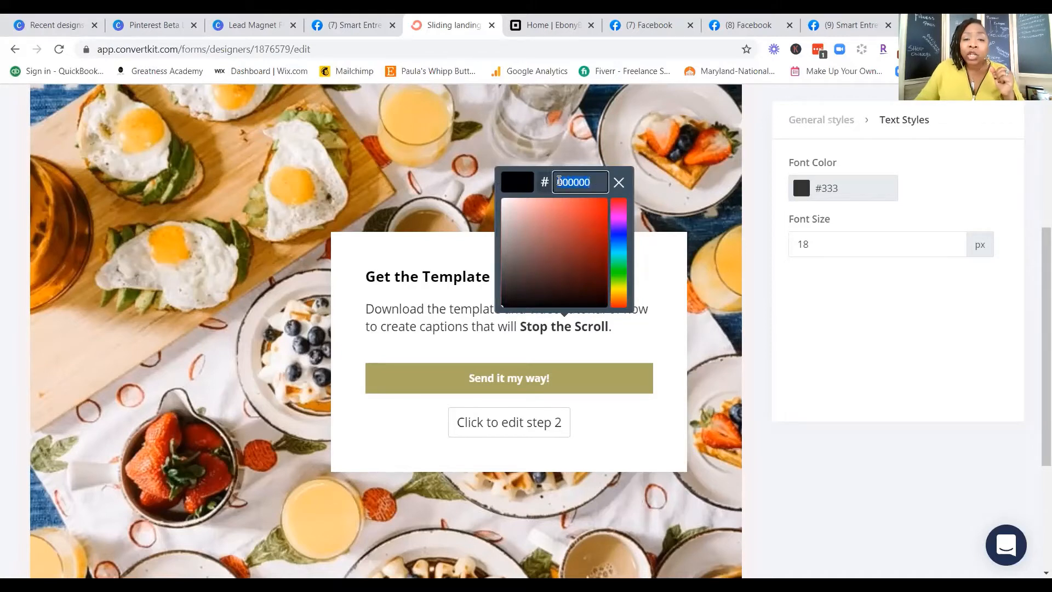
text(f00021b)
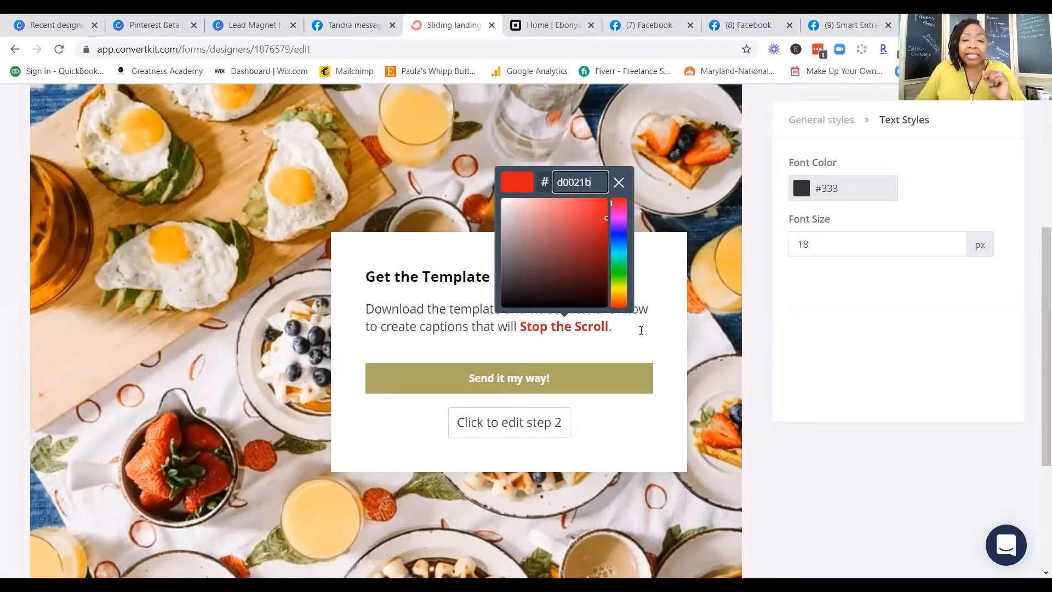
click(641, 330)
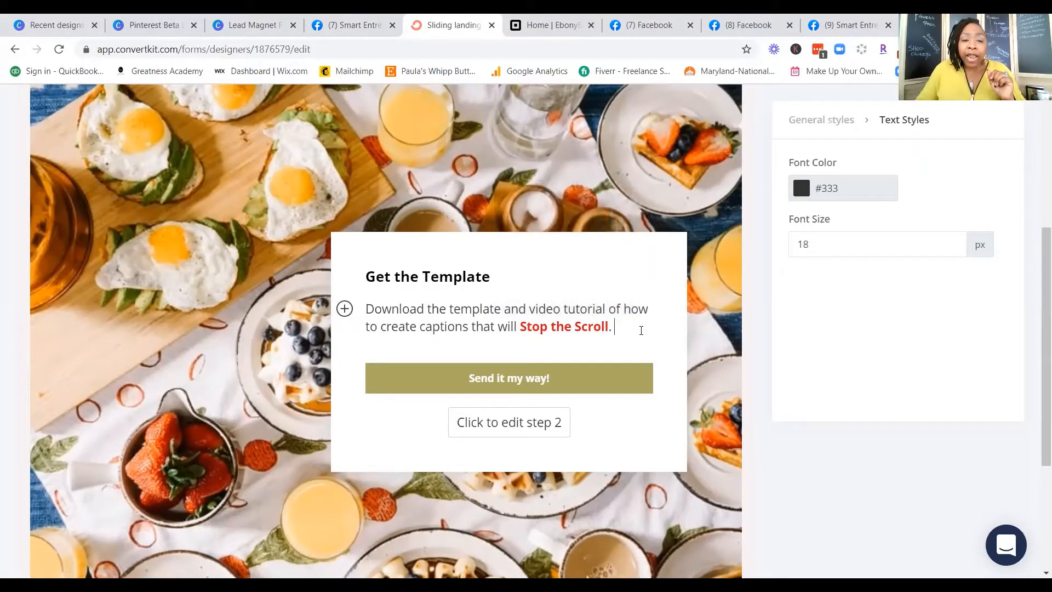
Step: Add an empty line below the box description and view the elements that can be inserted there without adding one
key(Return)
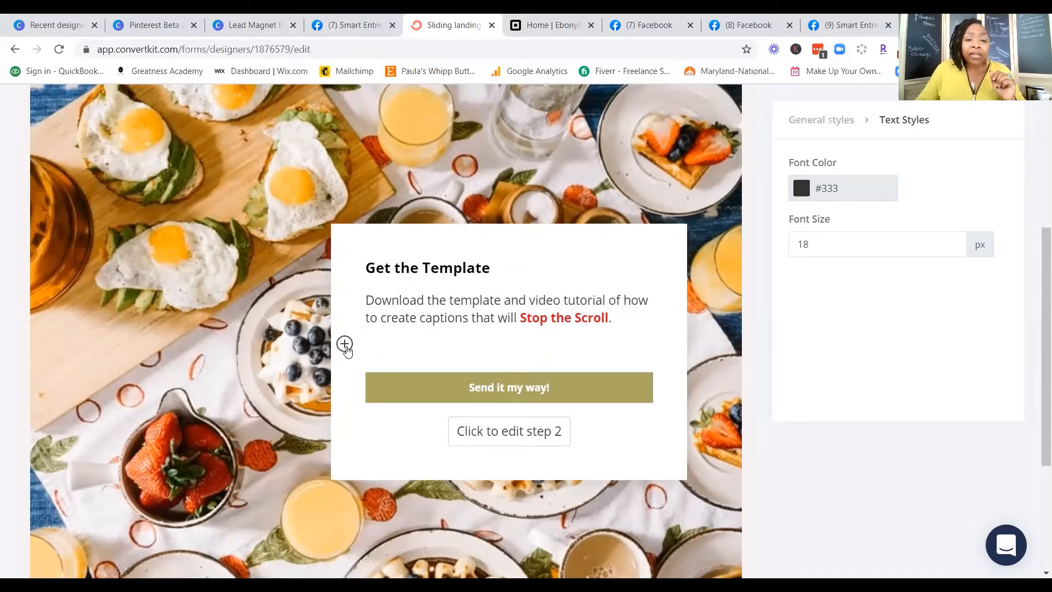
click(345, 344)
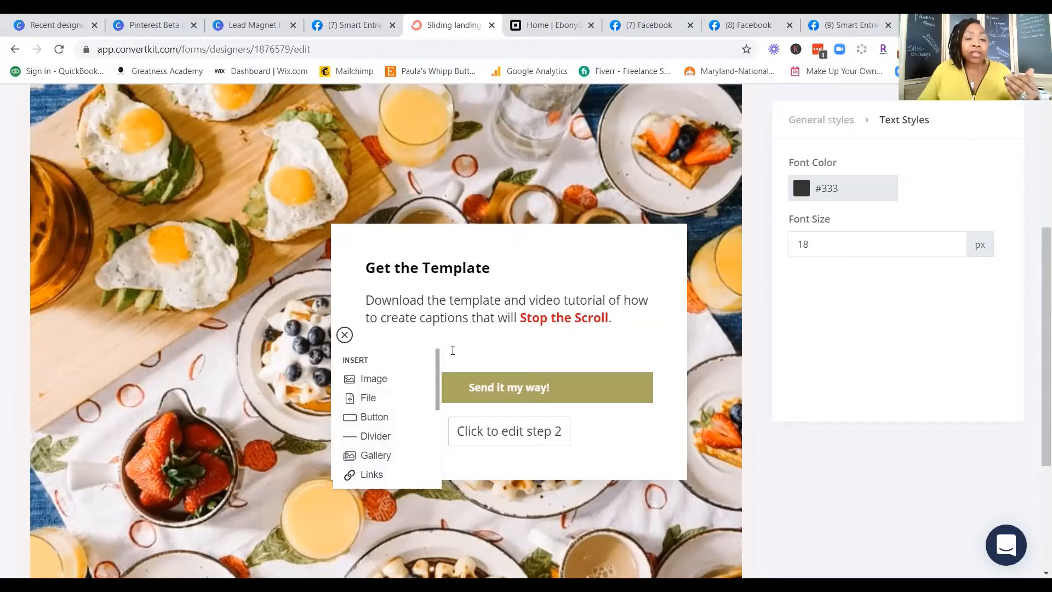
click(629, 321)
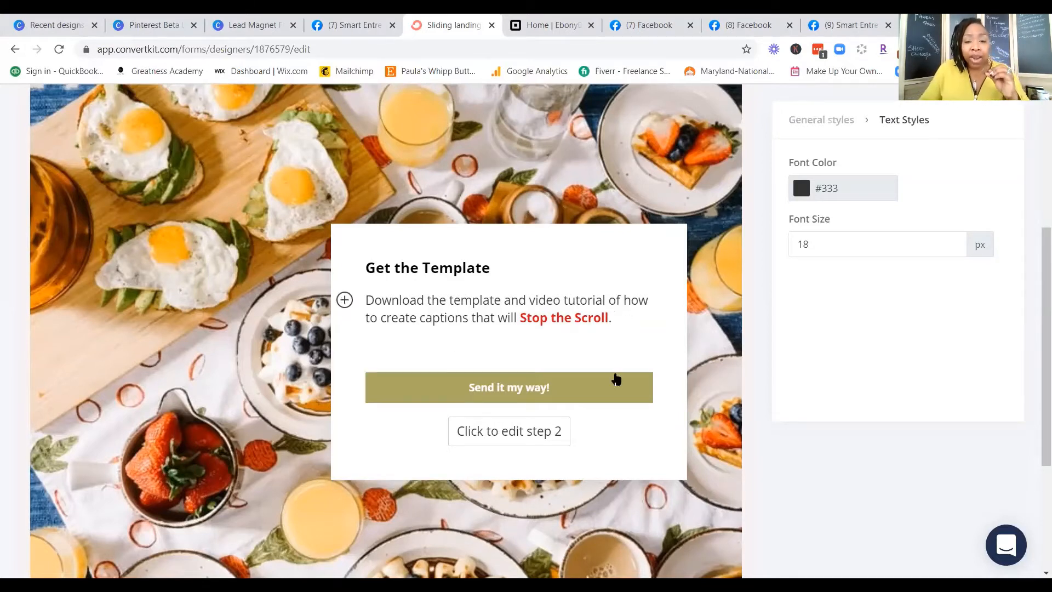
key(Return)
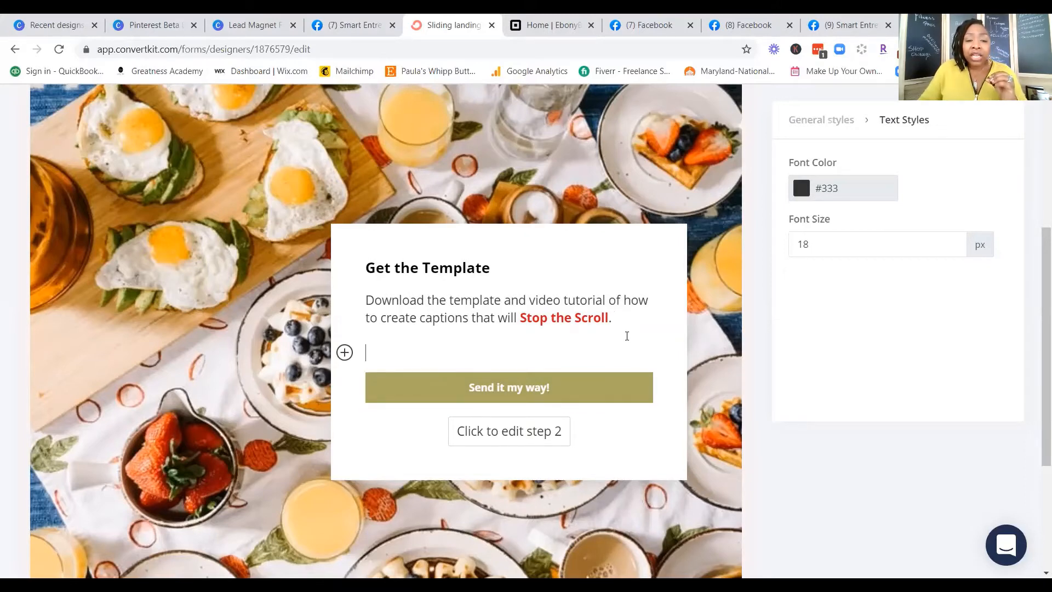
Step: Review the landing page from headline to footer and open step 2 of the opt-in box for editing
scroll(592, 423, down, 4)
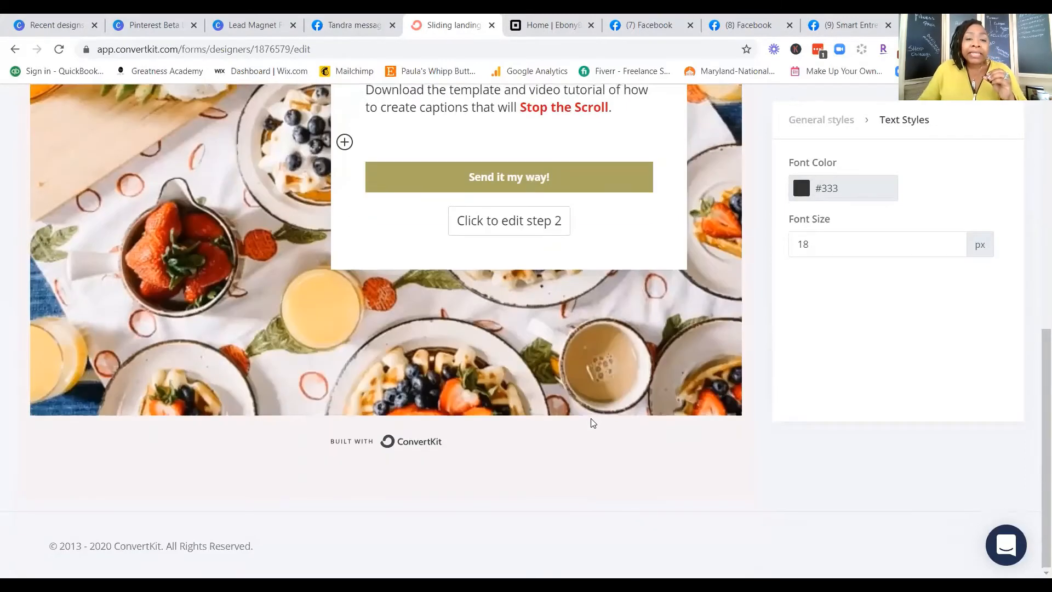
scroll(592, 423, up, 5)
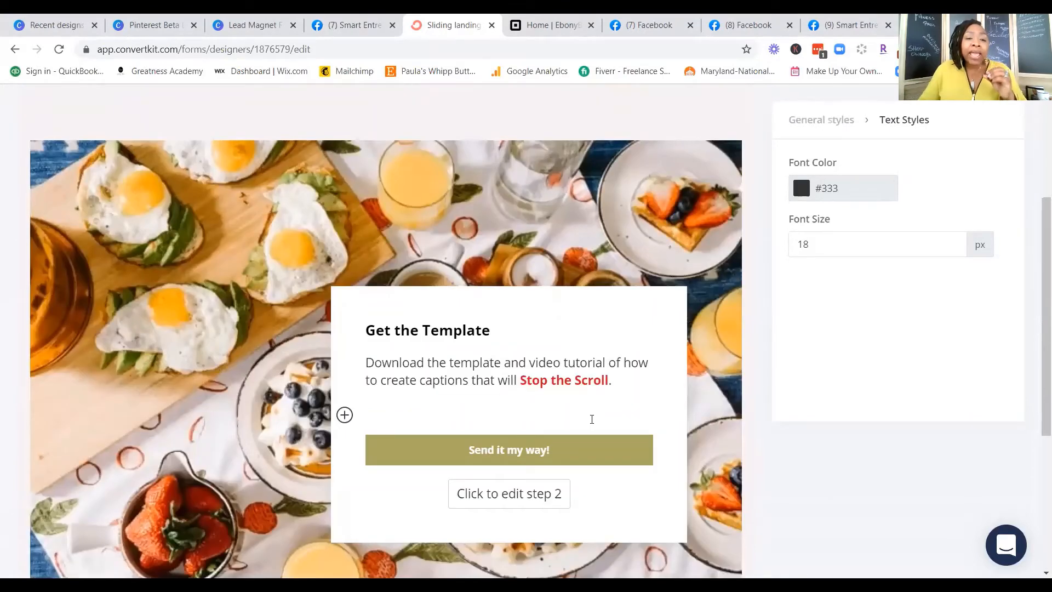
scroll(592, 419, up, 4)
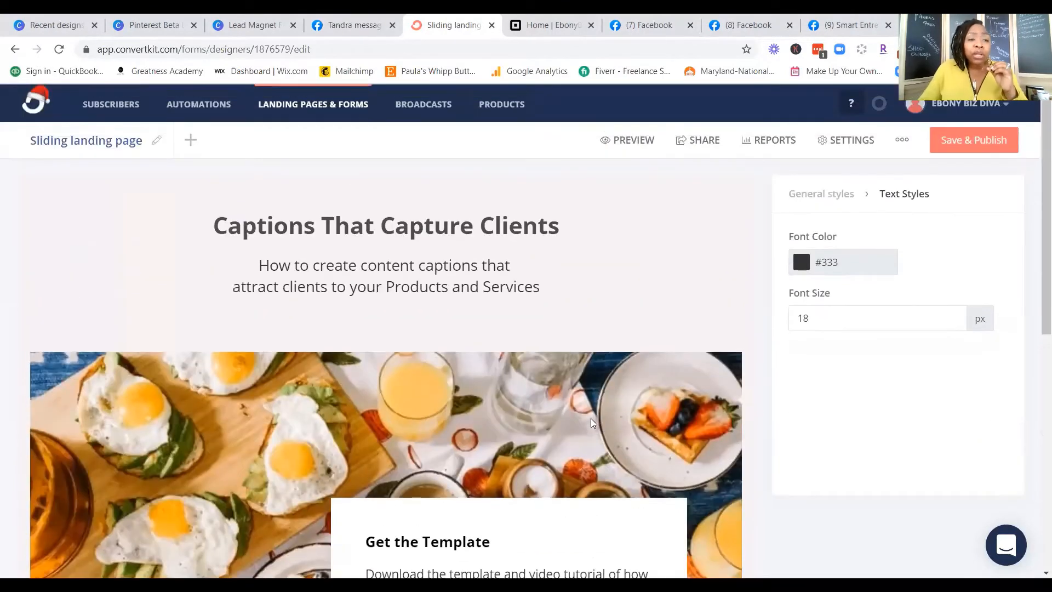
scroll(592, 423, down, 7)
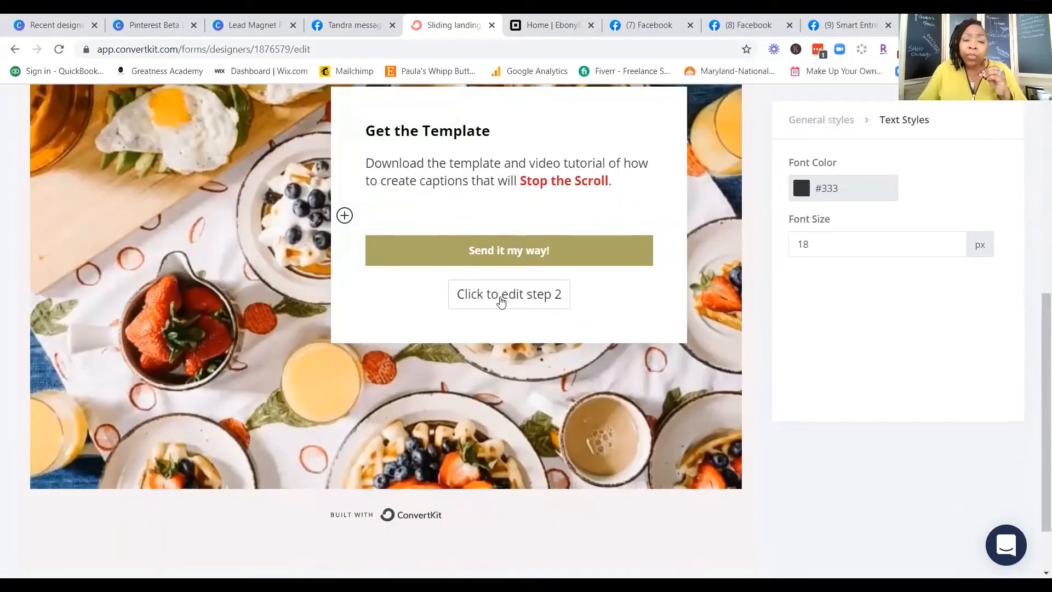
click(498, 298)
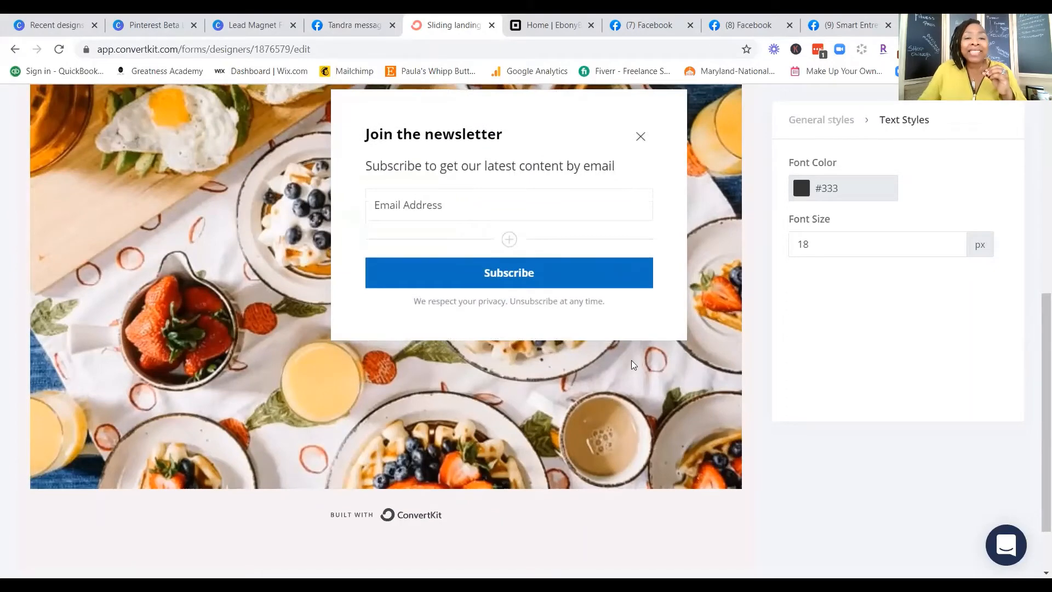
Step: Return to step 1 of the opt-in box and set the "Send it my way!" button's background color to d0021b
scroll(573, 400, up, 6)
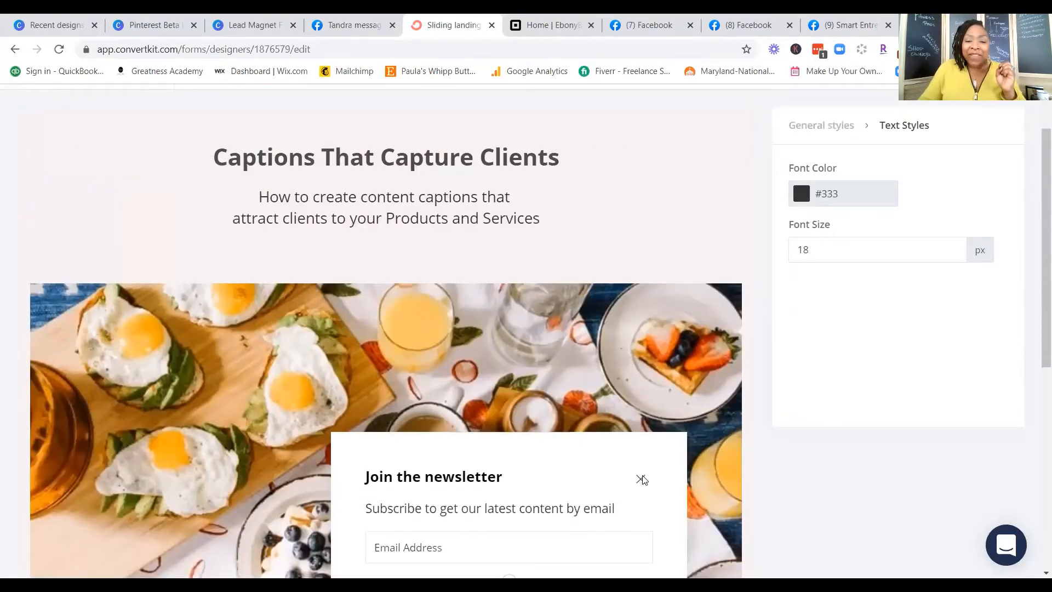
click(641, 479)
scroll(646, 437, down, 5)
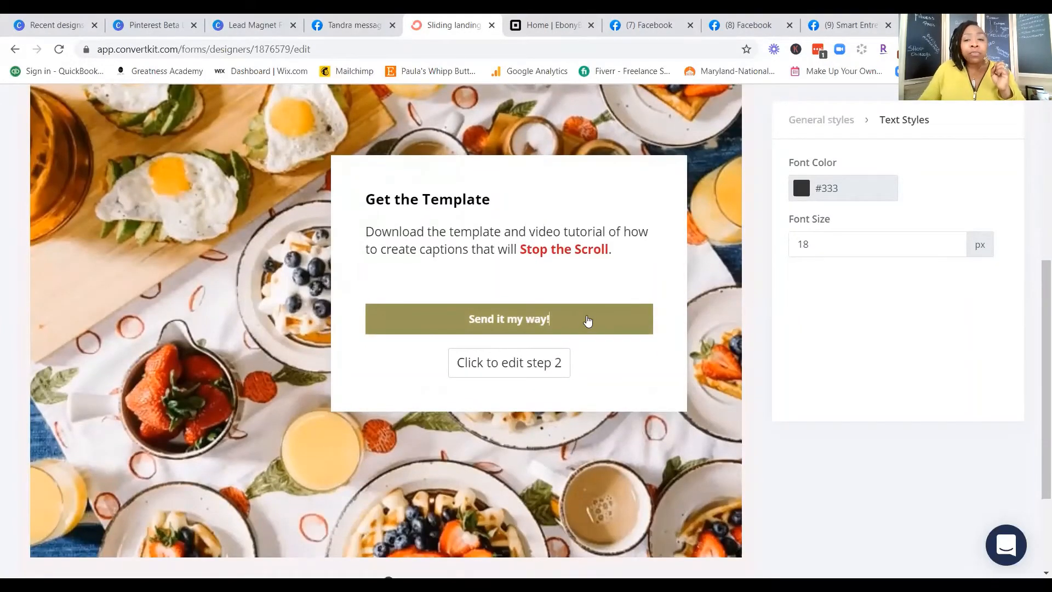
click(587, 321)
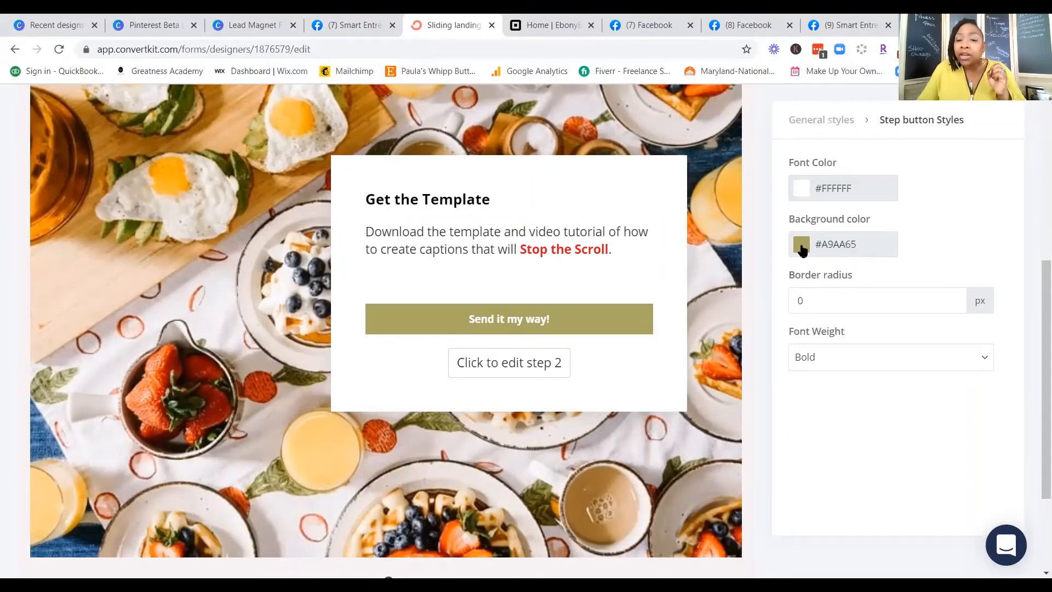
click(845, 239)
drag(888, 247, 832, 256)
text(d0021b)
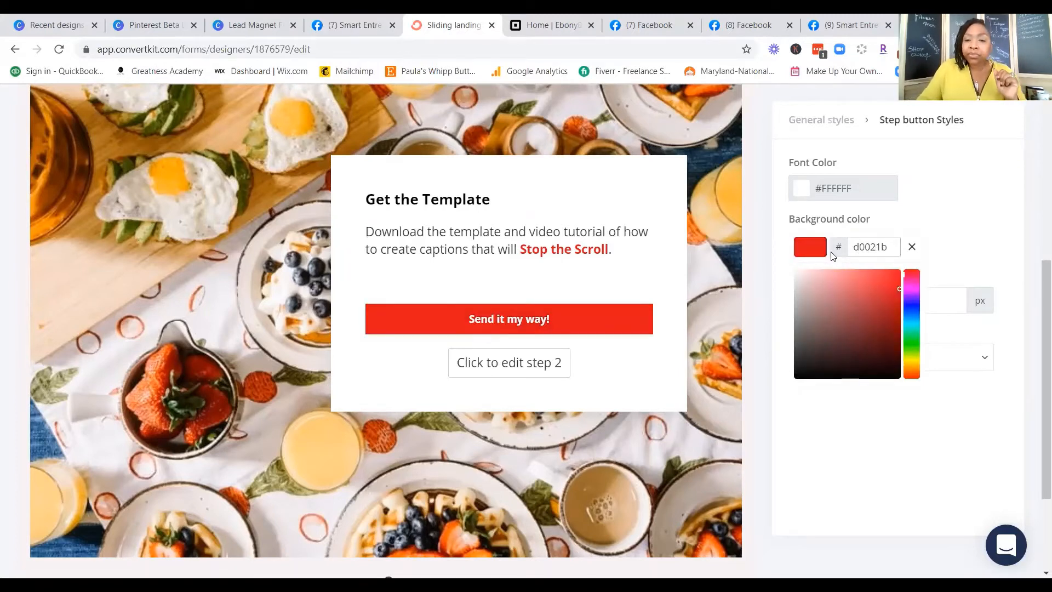
click(655, 370)
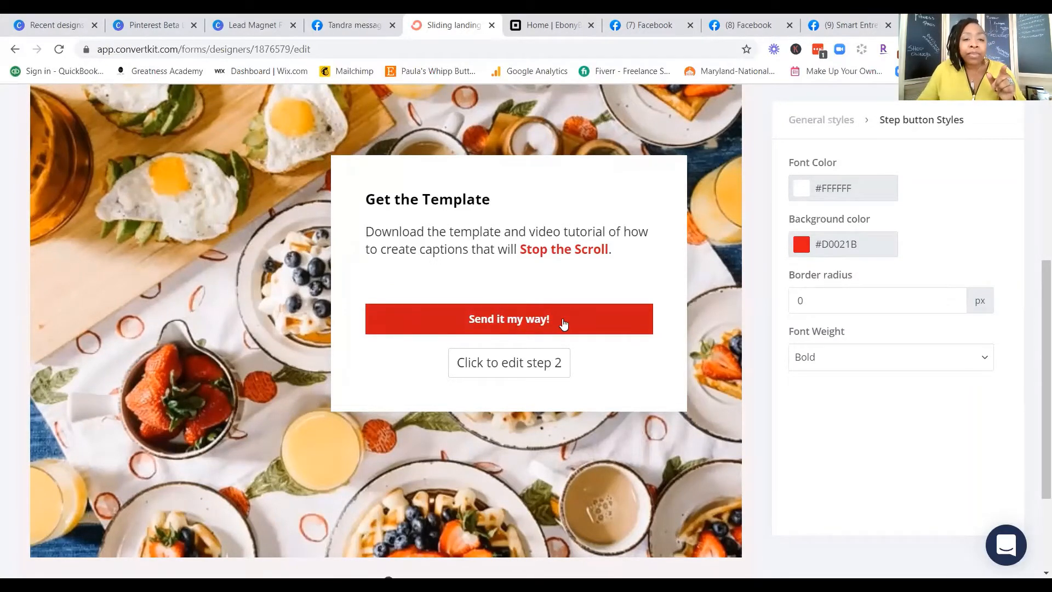
Step: Open step 2 of the opt-in box and set the Subscribe button's background color to d0021b
click(500, 367)
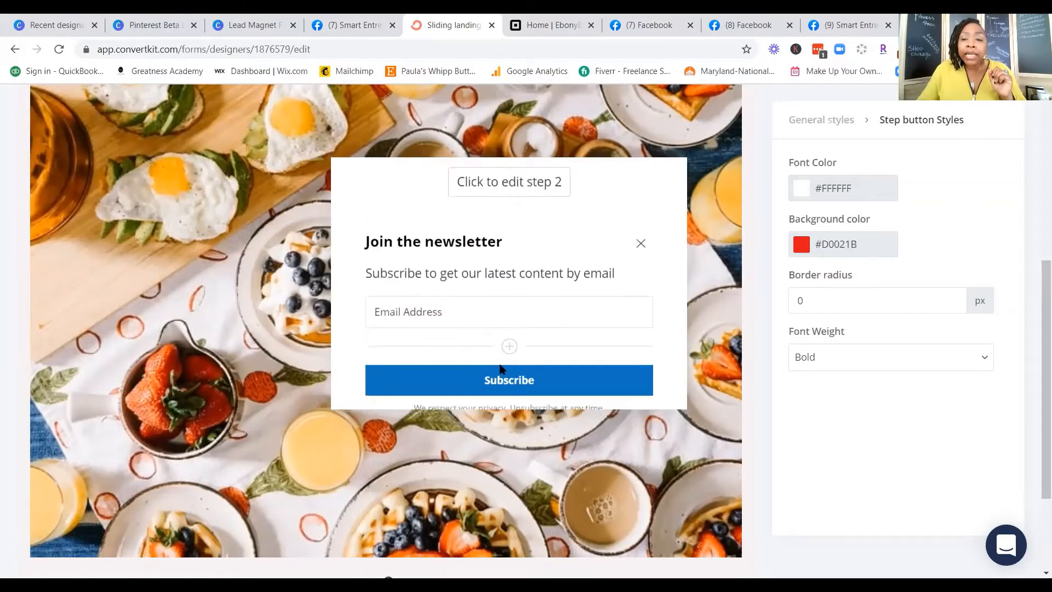
click(571, 349)
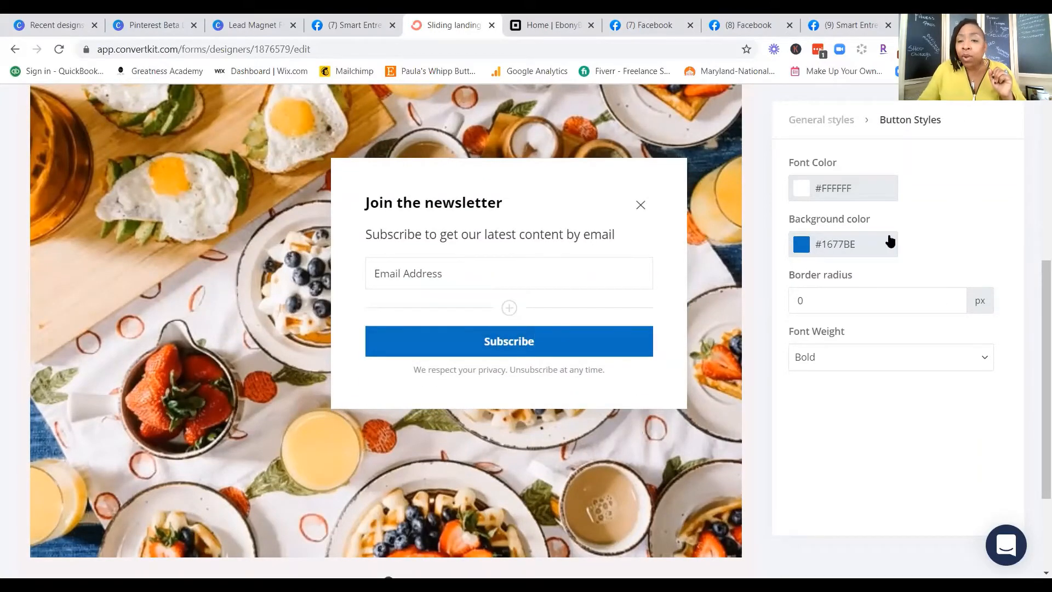
click(889, 241)
drag(893, 248, 842, 247)
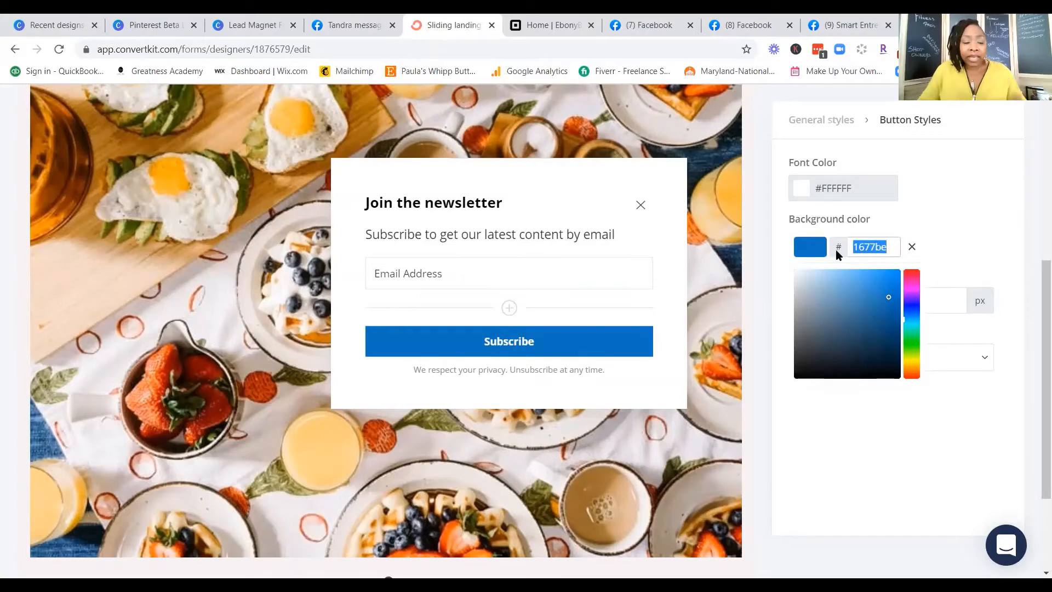
text(d0021b)
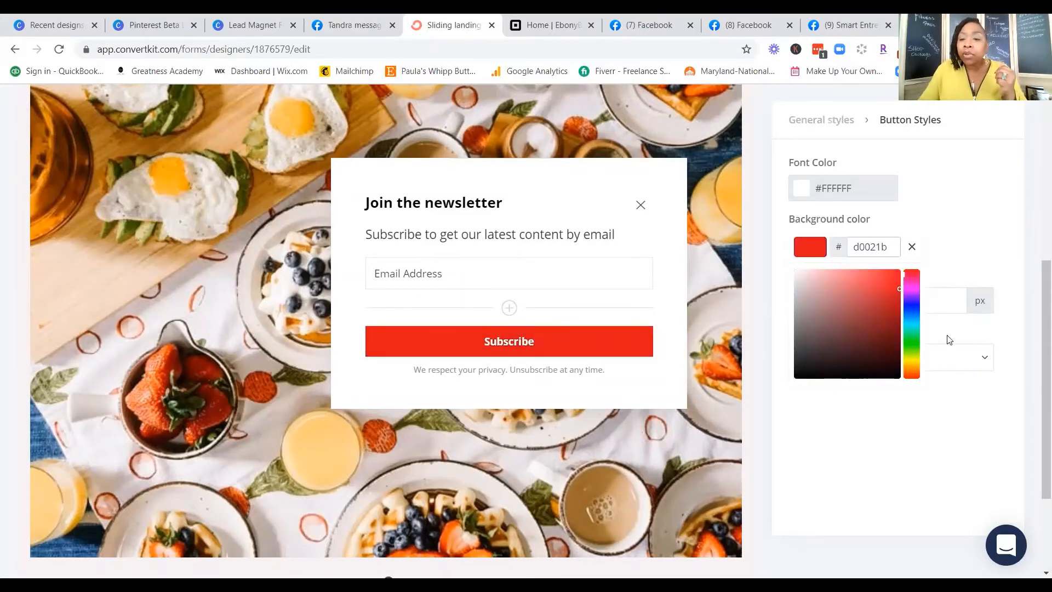
click(671, 302)
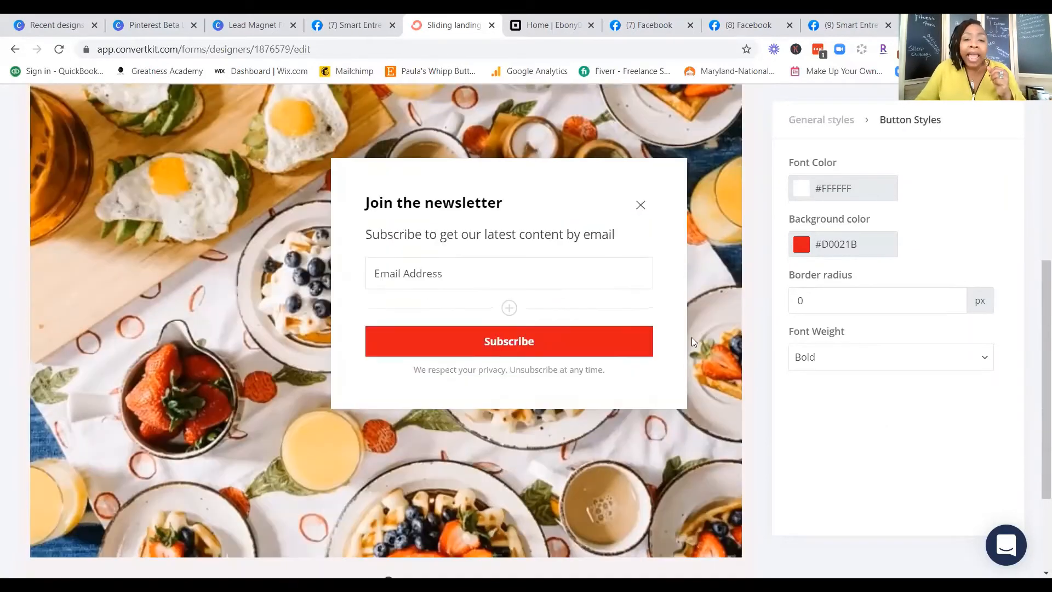
Step: Add a required First Name custom field to the step 2 form and place it above the Email Address field
click(509, 309)
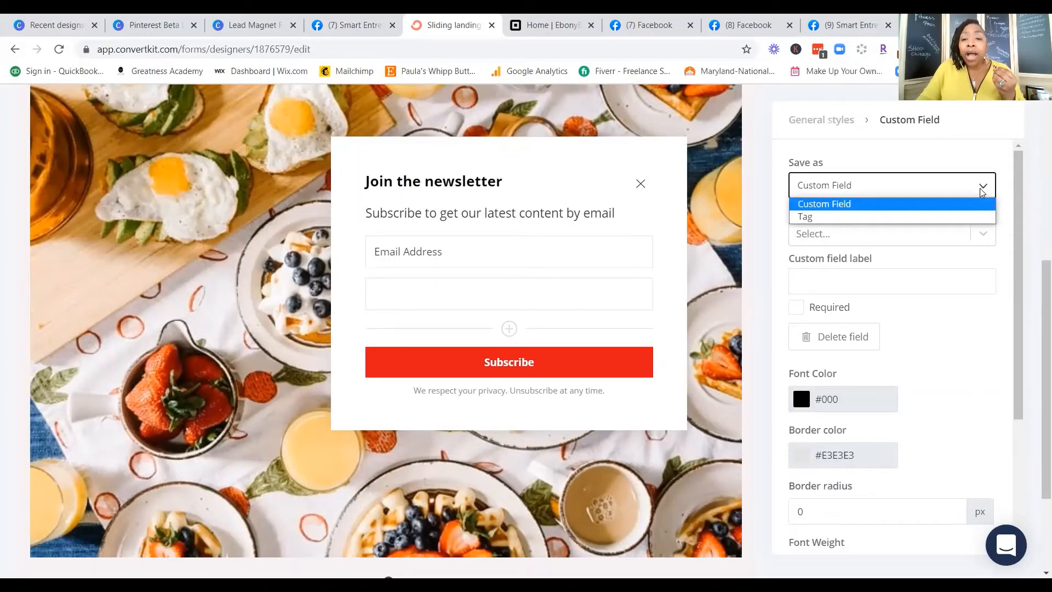
click(974, 193)
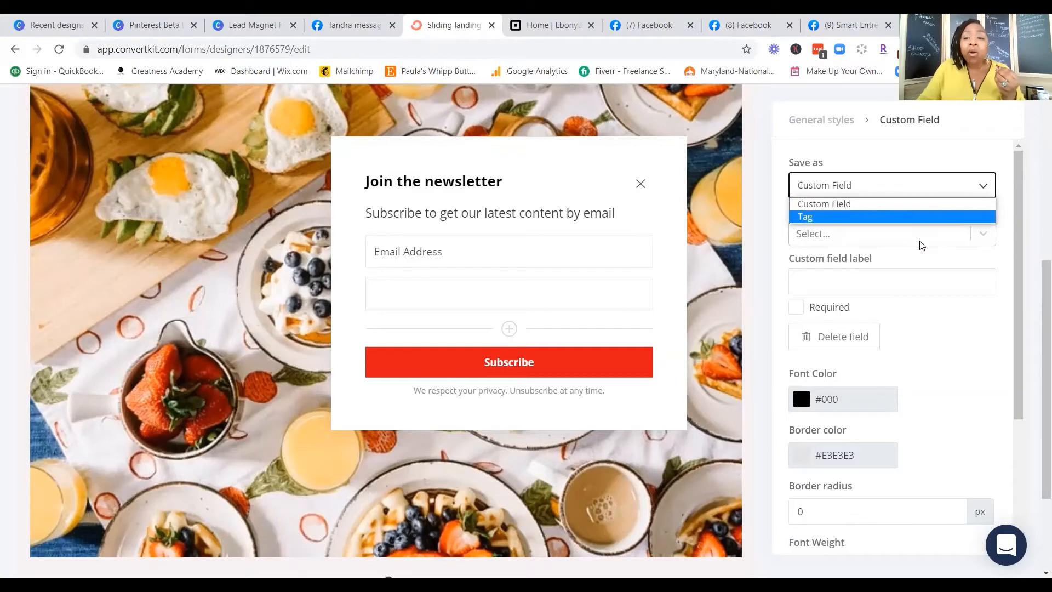
click(991, 261)
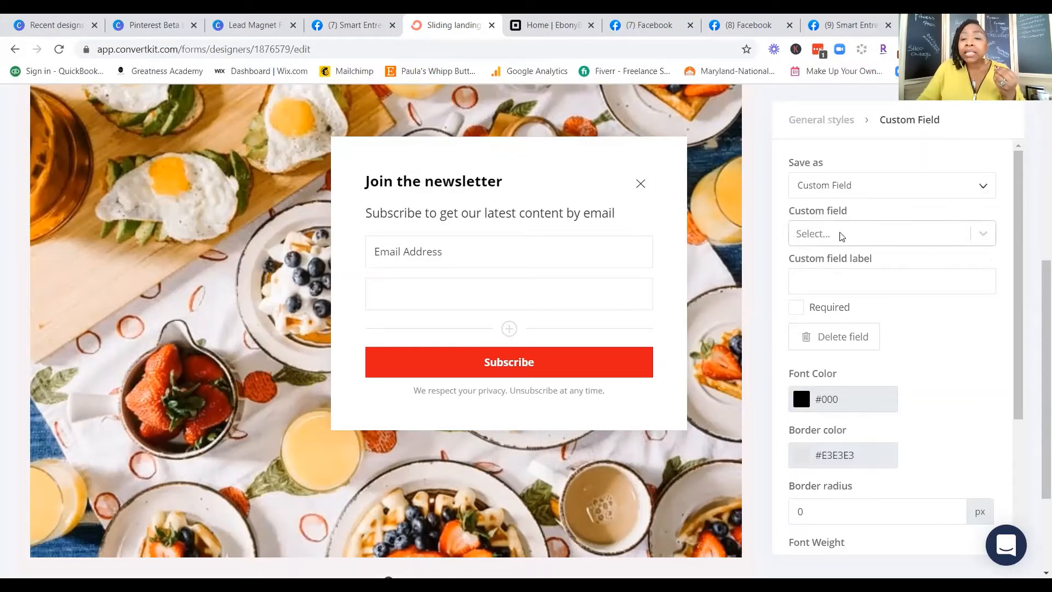
click(986, 231)
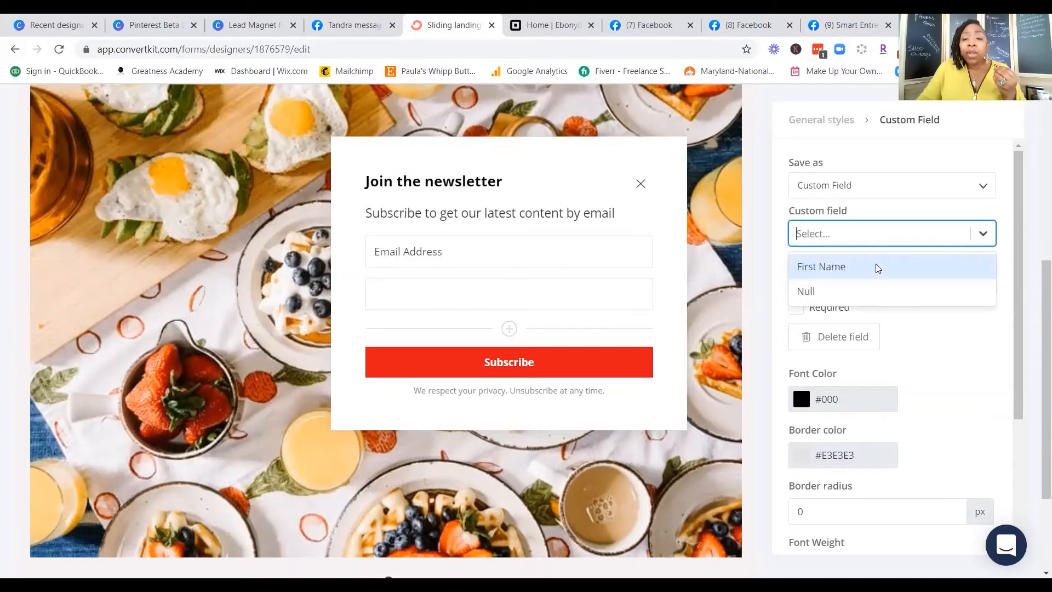
click(821, 268)
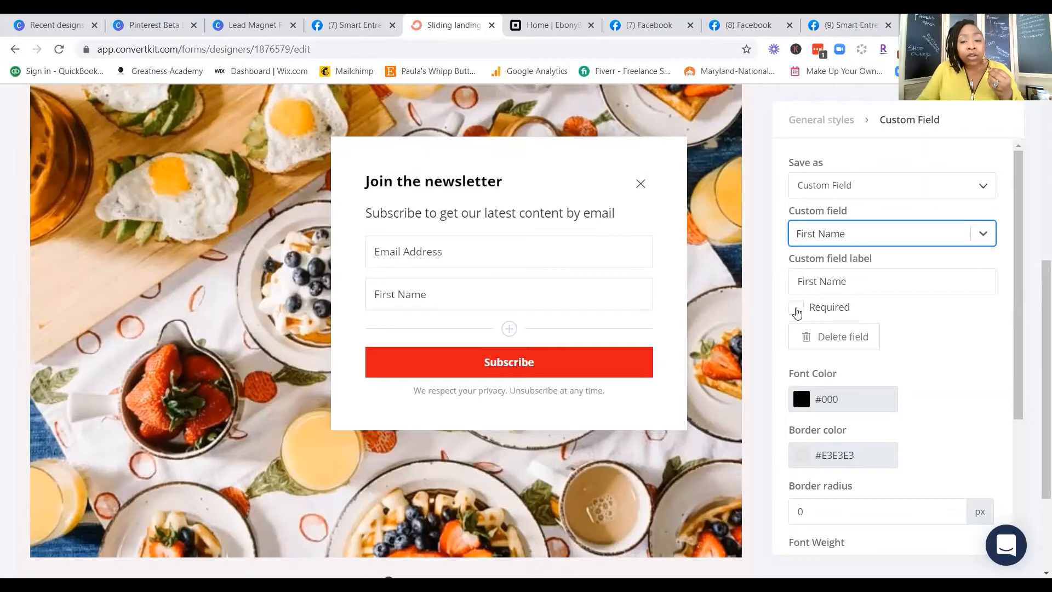
click(797, 310)
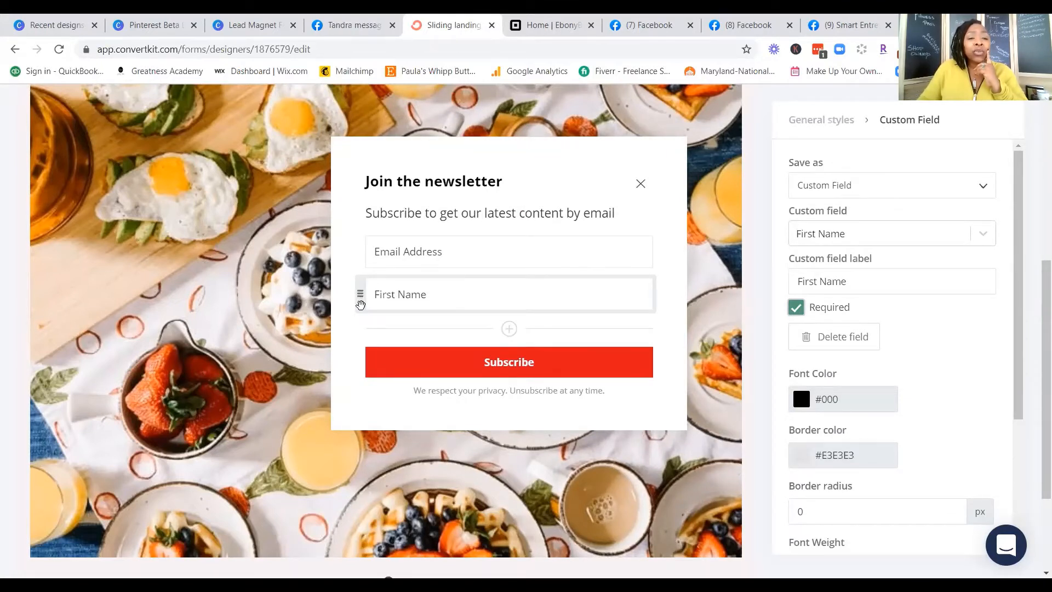
drag(360, 298, 361, 249)
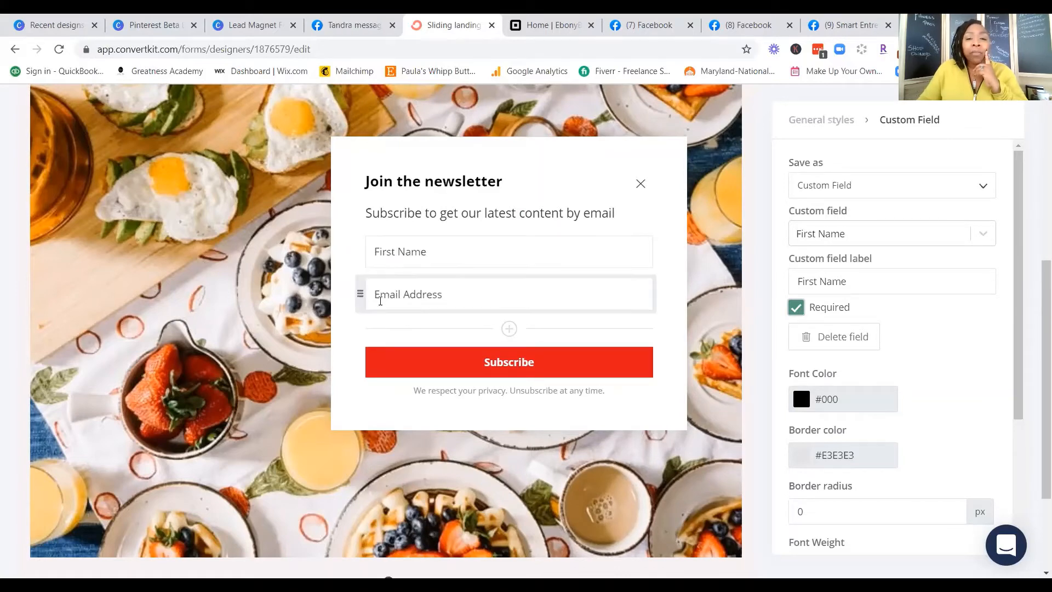
Step: Preview the landing page from headline to footer, including the opt-in form, and return to the editor
scroll(255, 313, up, 6)
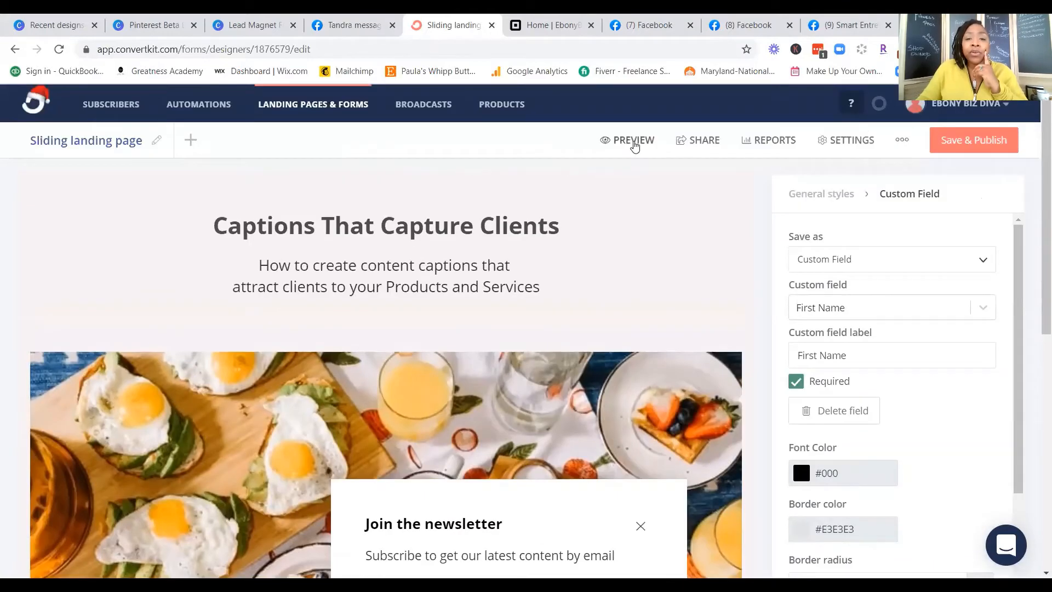
click(631, 144)
scroll(514, 271, down, 1)
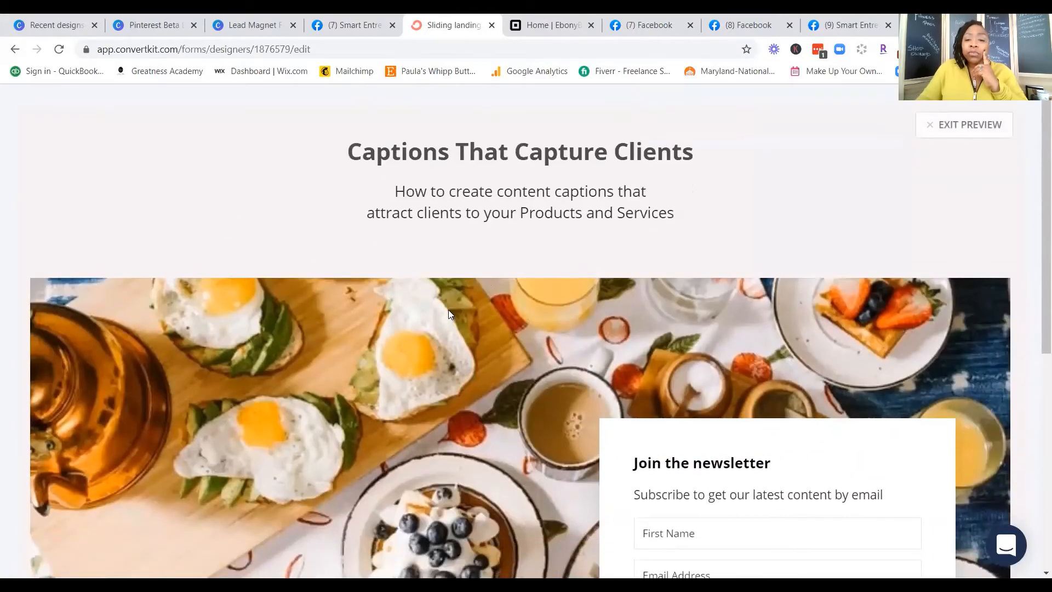
scroll(448, 310, down, 3)
scroll(448, 310, down, 4)
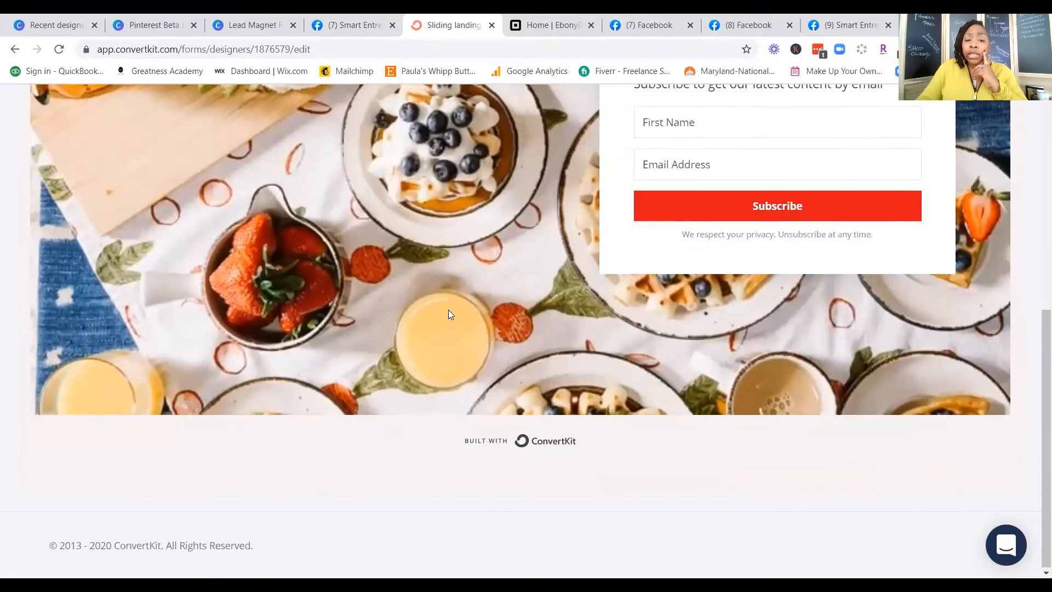
scroll(449, 310, up, 5)
scroll(448, 310, up, 3)
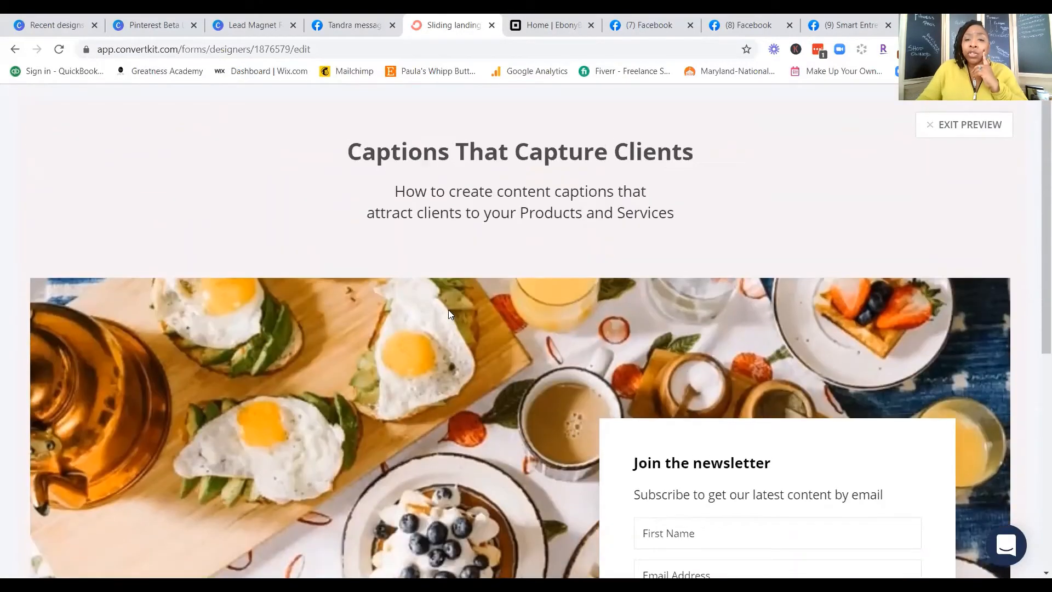
click(976, 123)
Step: Open the media library for replacing the content background image in the general styles and look through the recent uploads
scroll(398, 364, down, 4)
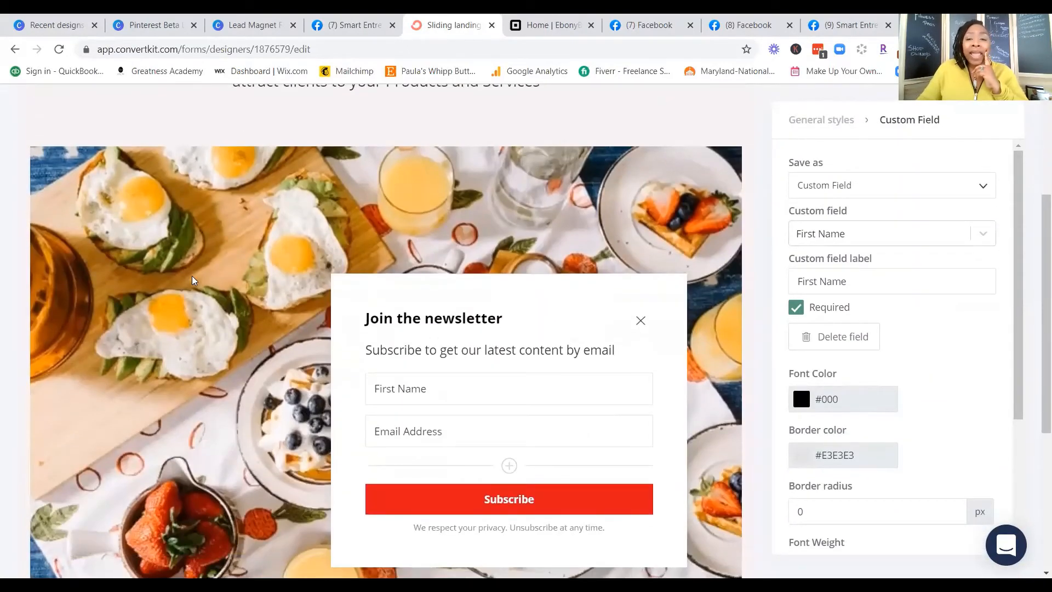
scroll(197, 287, down, 4)
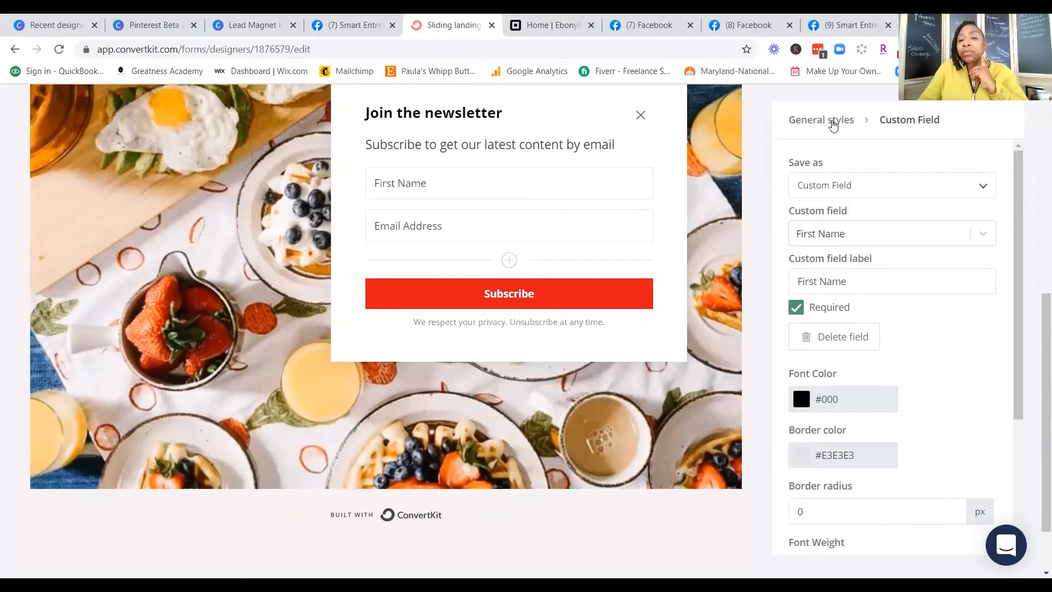
click(833, 122)
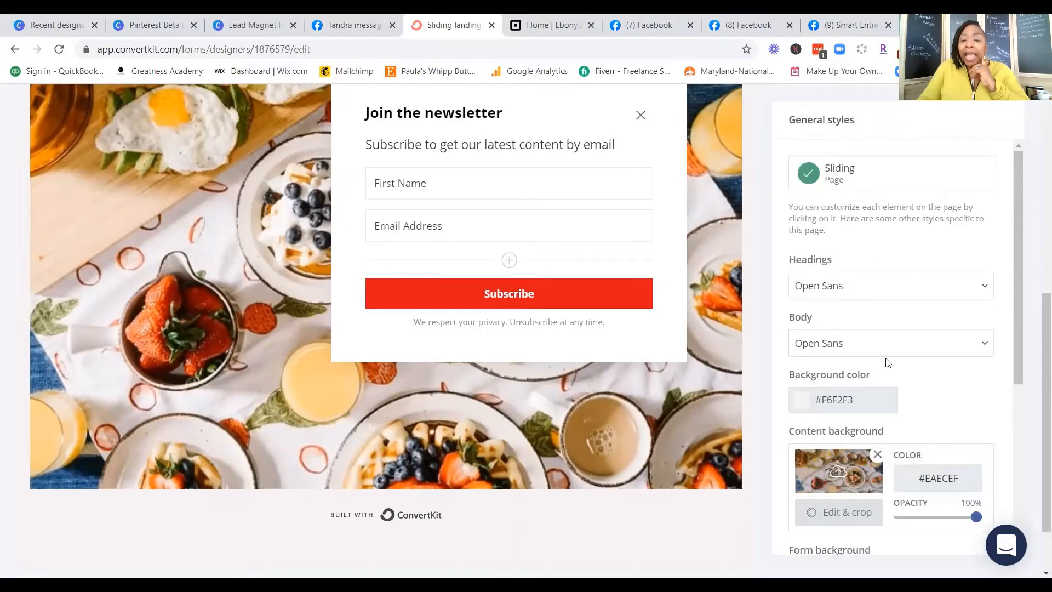
scroll(885, 359, down, 4)
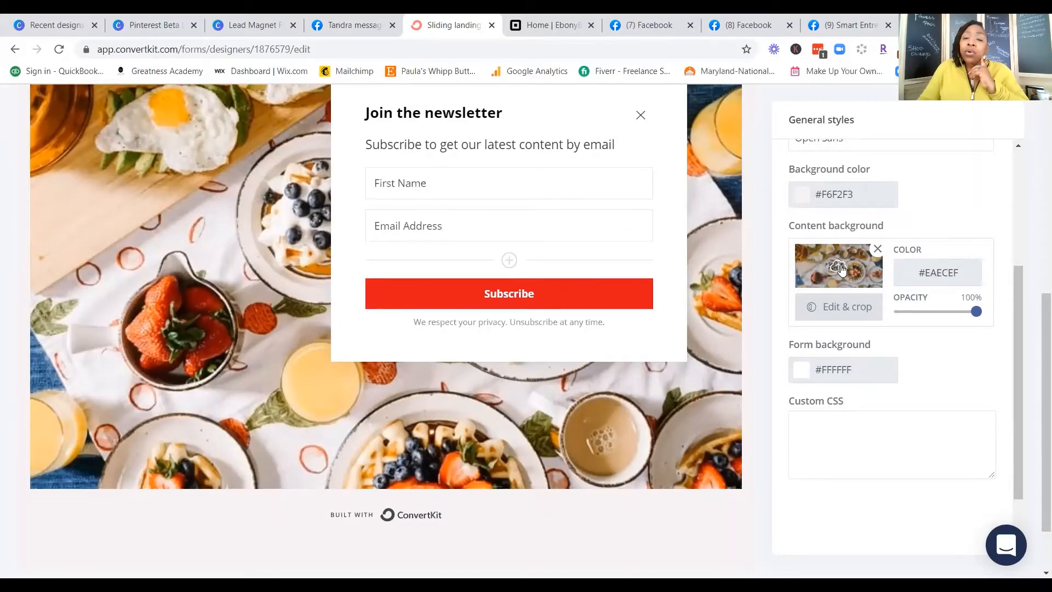
click(842, 268)
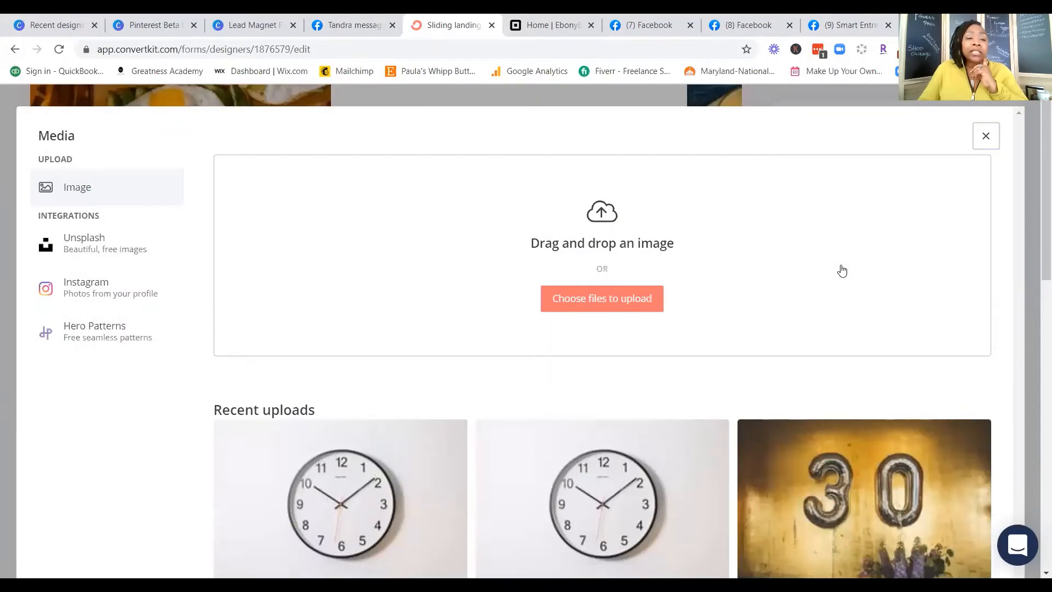
scroll(816, 423, down, 15)
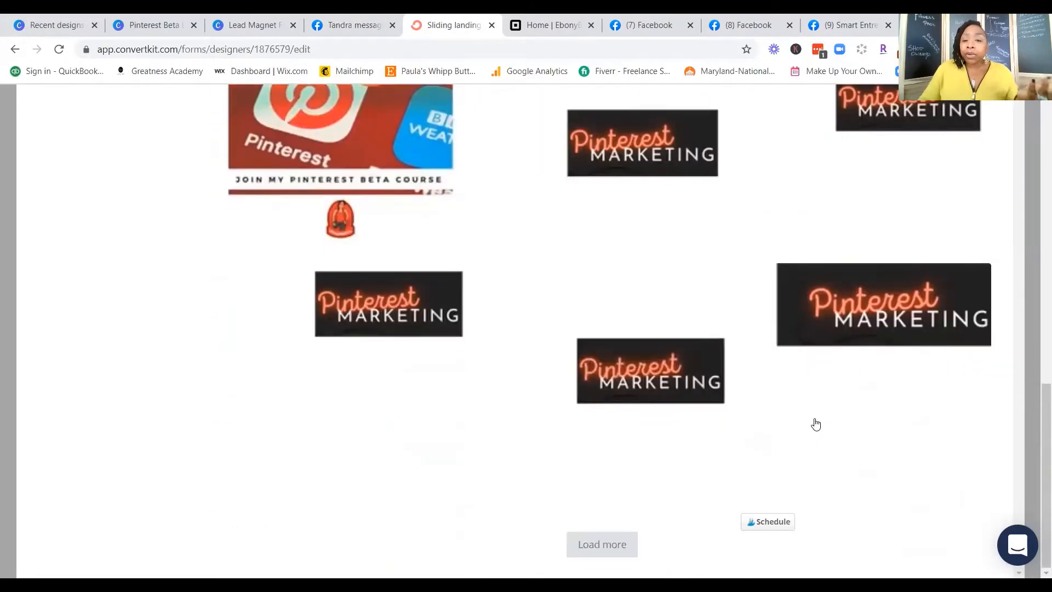
scroll(816, 423, up, 10)
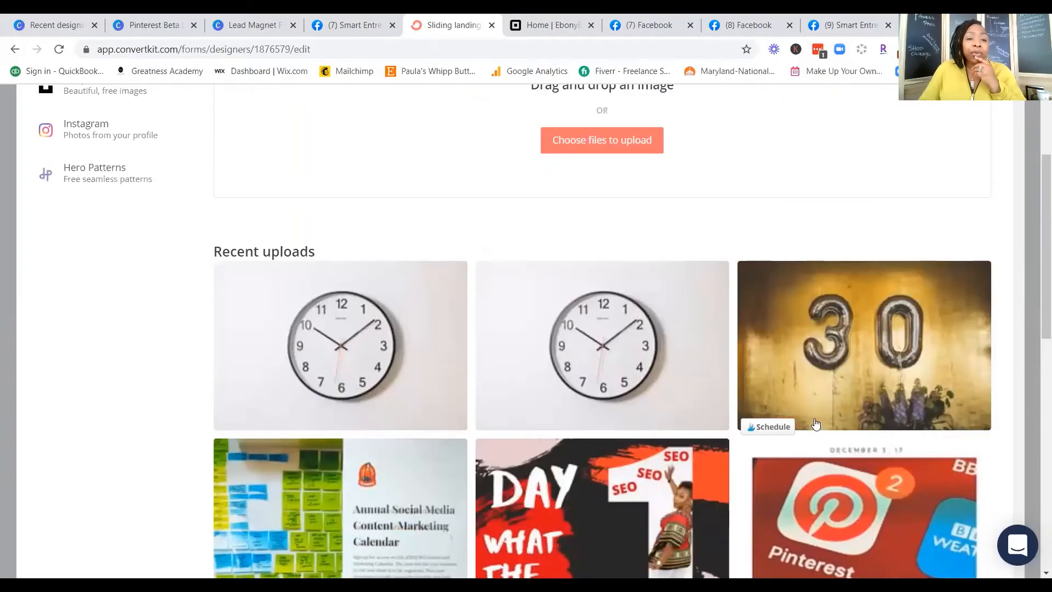
scroll(815, 424, up, 3)
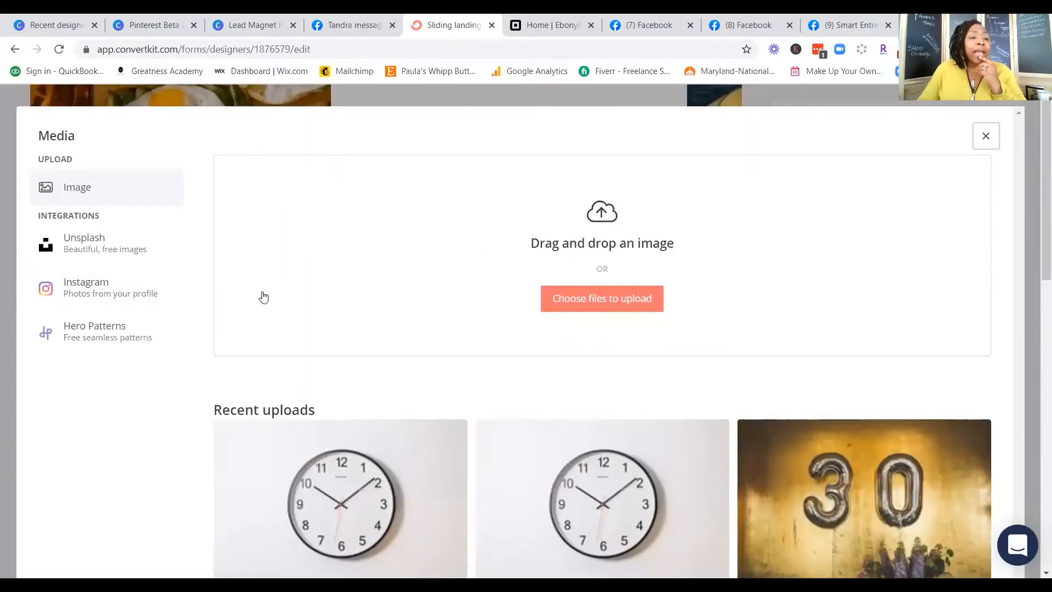
Step: Search the Unsplash image library for "office" and look through the photos for a background image
click(95, 244)
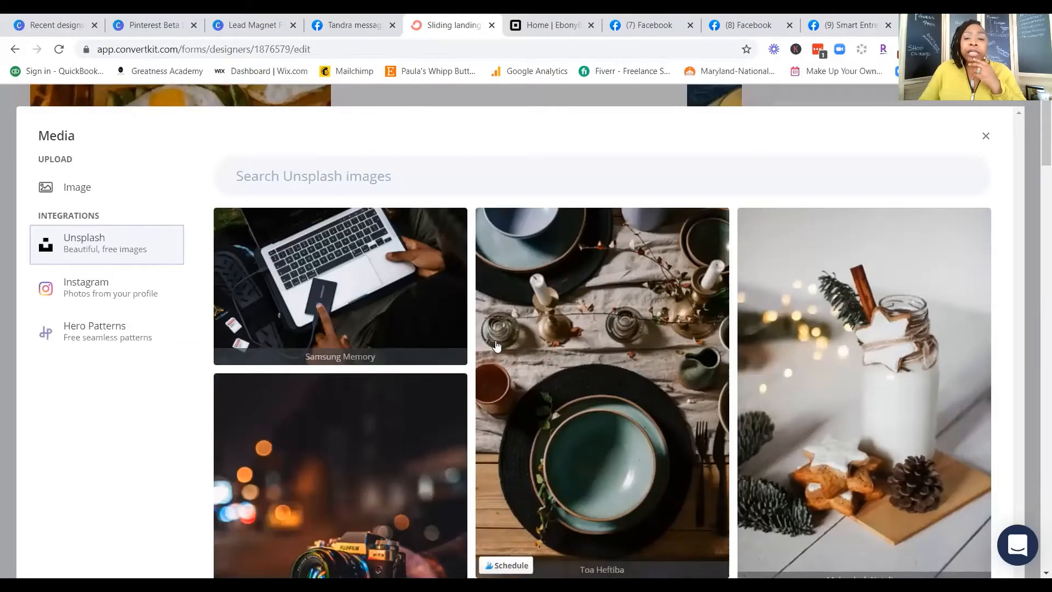
click(461, 176)
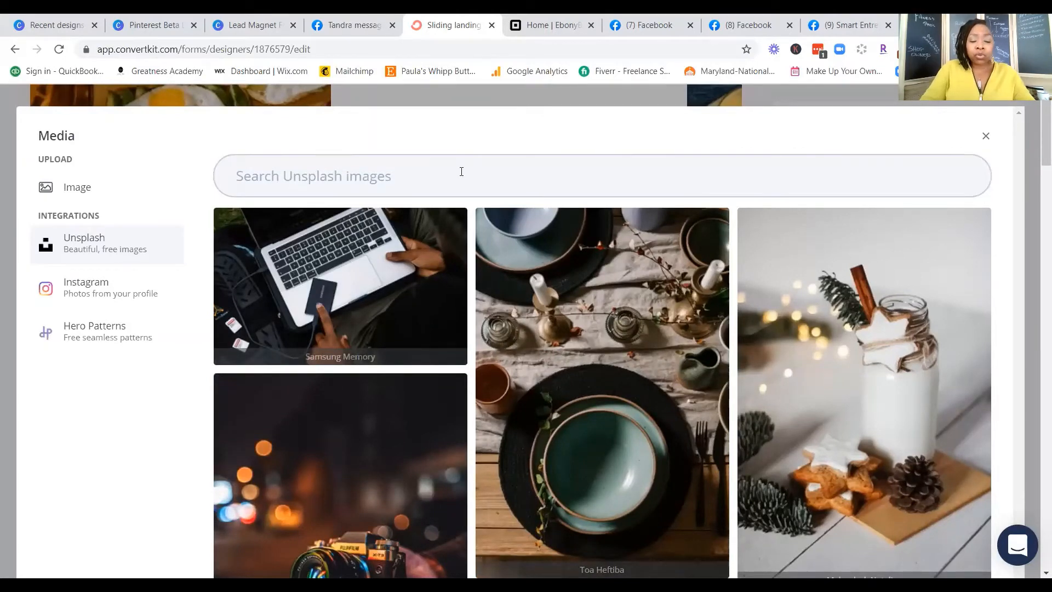
text(office)
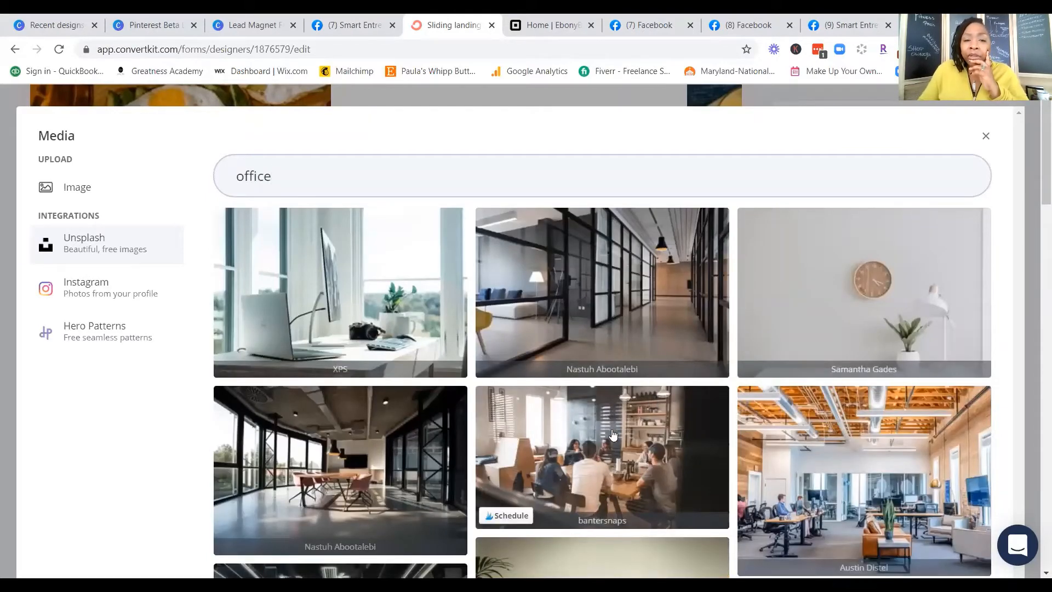
scroll(613, 434, down, 8)
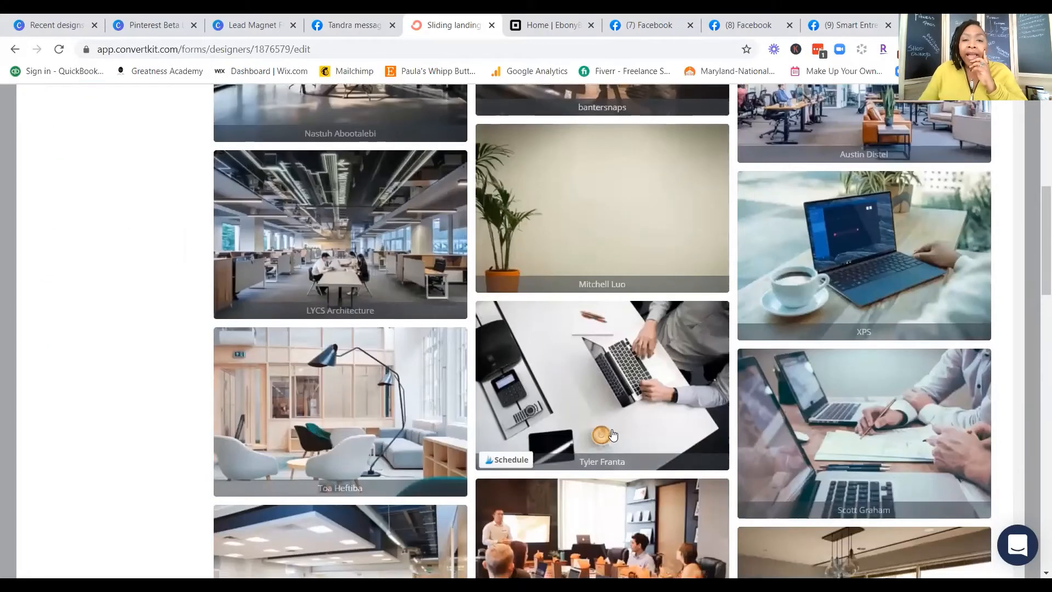
scroll(612, 435, down, 4)
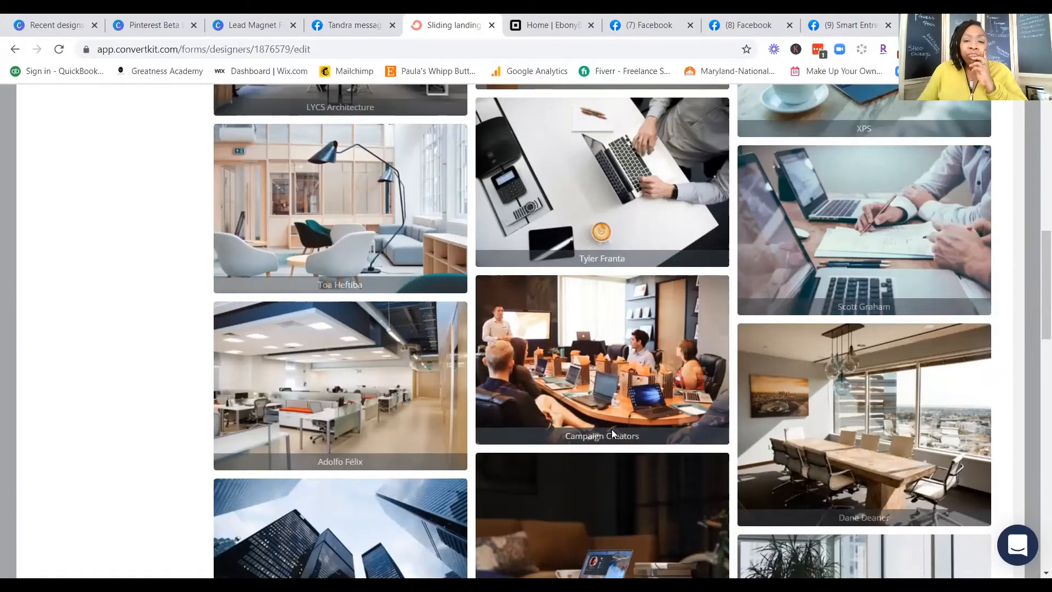
scroll(611, 433, down, 4)
scroll(613, 435, up, 8)
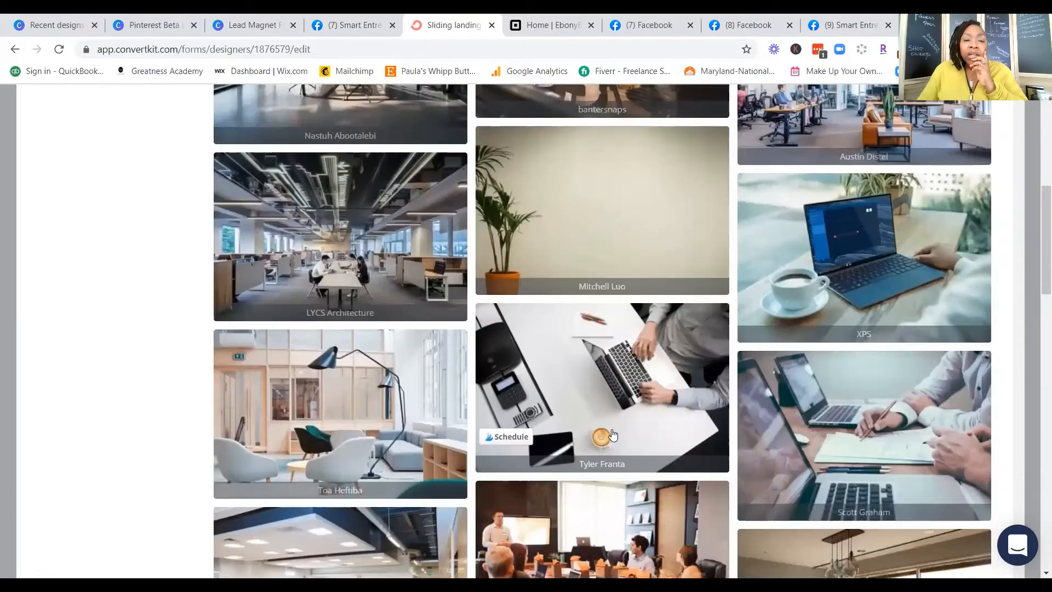
scroll(613, 435, up, 8)
Step: Search Unsplash for "social" and use the photo of a white smartphone with colorful app icons as the content background
drag(284, 176, 207, 189)
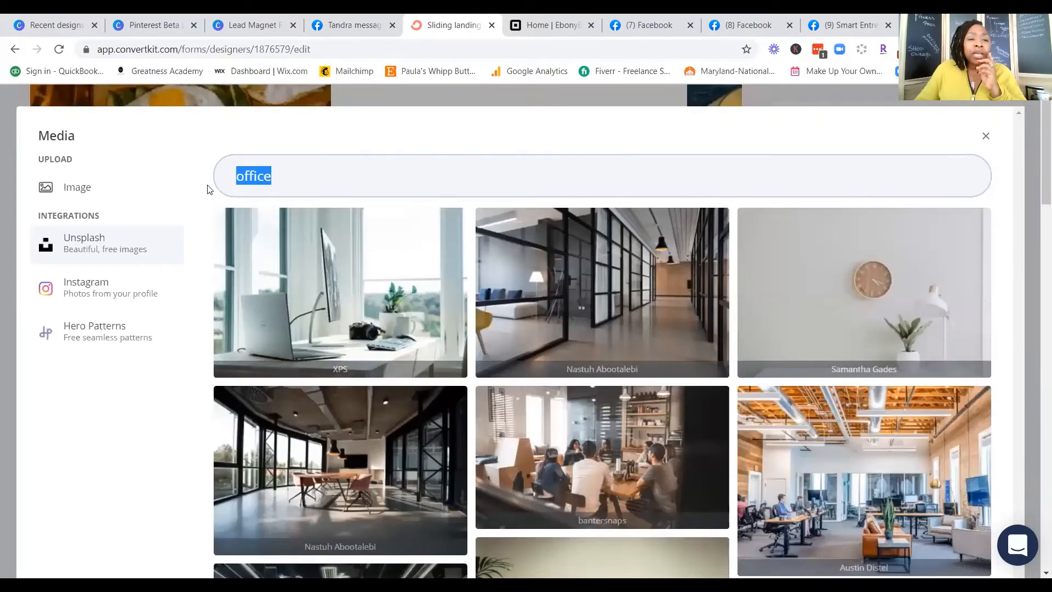
text(social)
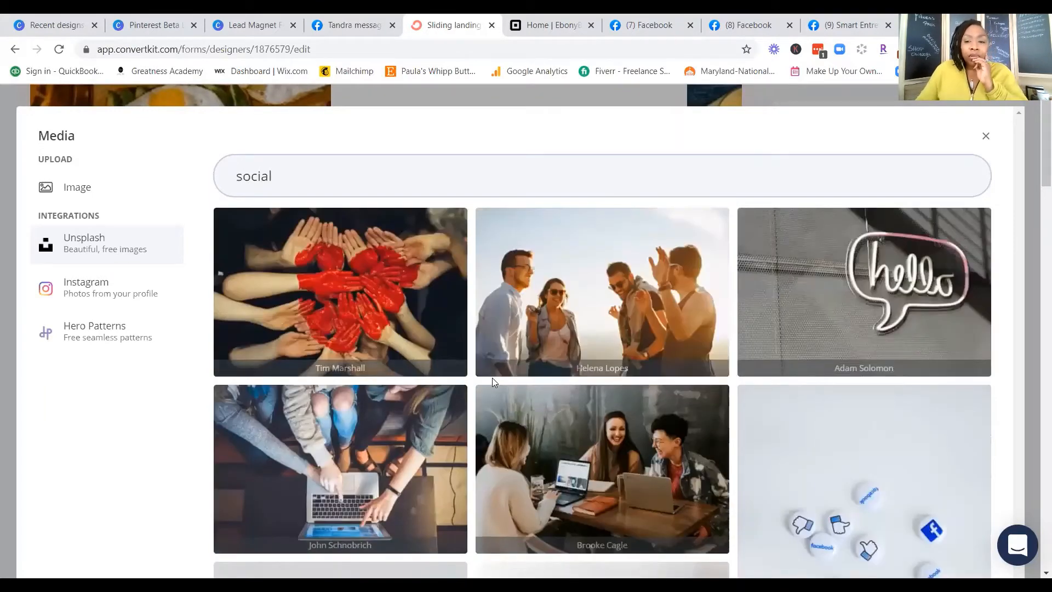
scroll(488, 433, down, 5)
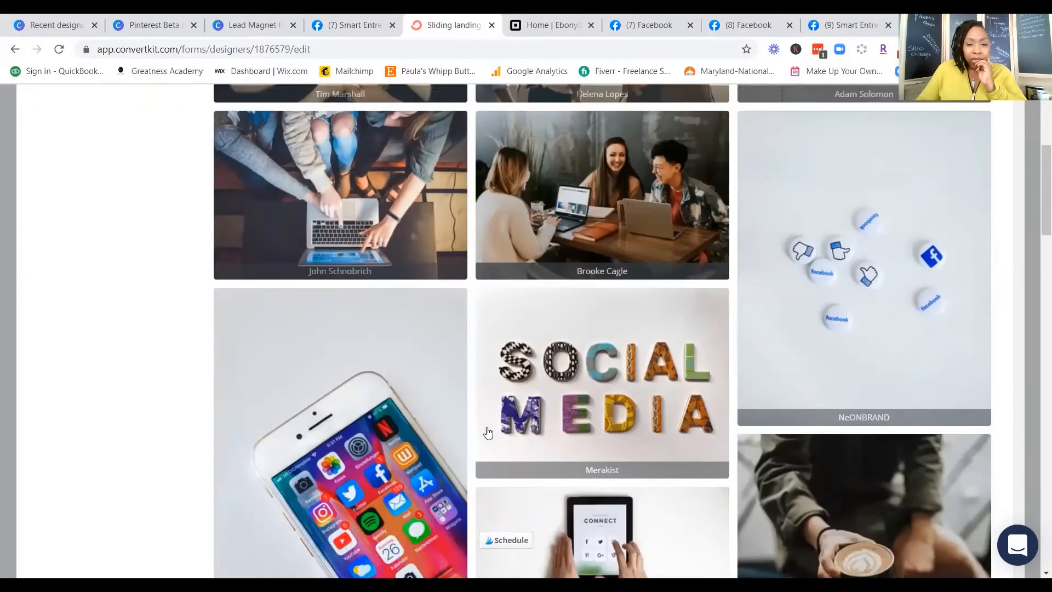
scroll(487, 433, down, 4)
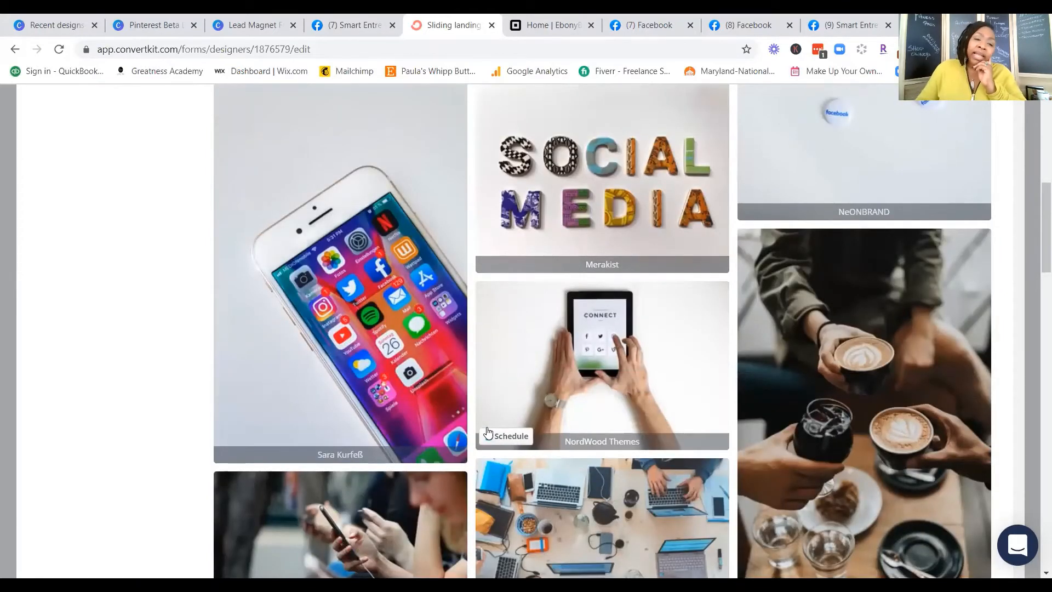
click(382, 317)
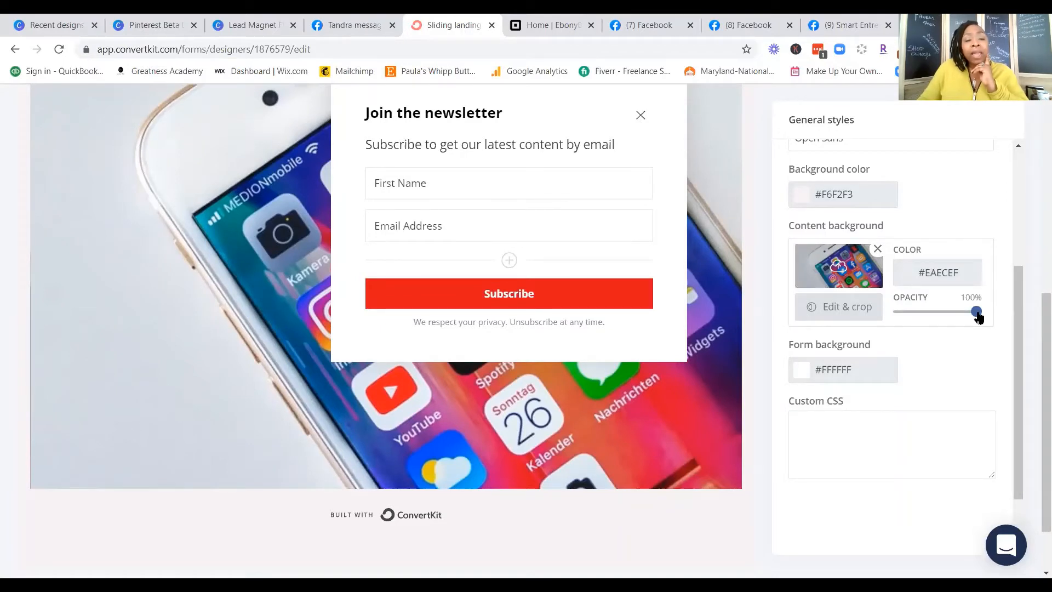
Step: Try a near-black form background, then set the form background color to the light shade f4f0f0
click(802, 372)
click(800, 498)
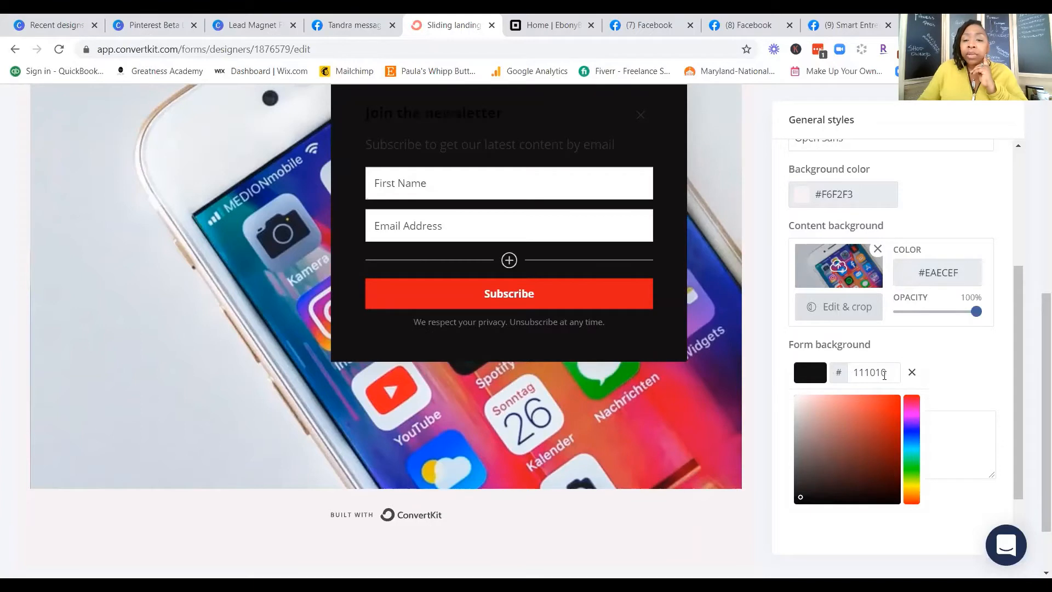
click(796, 399)
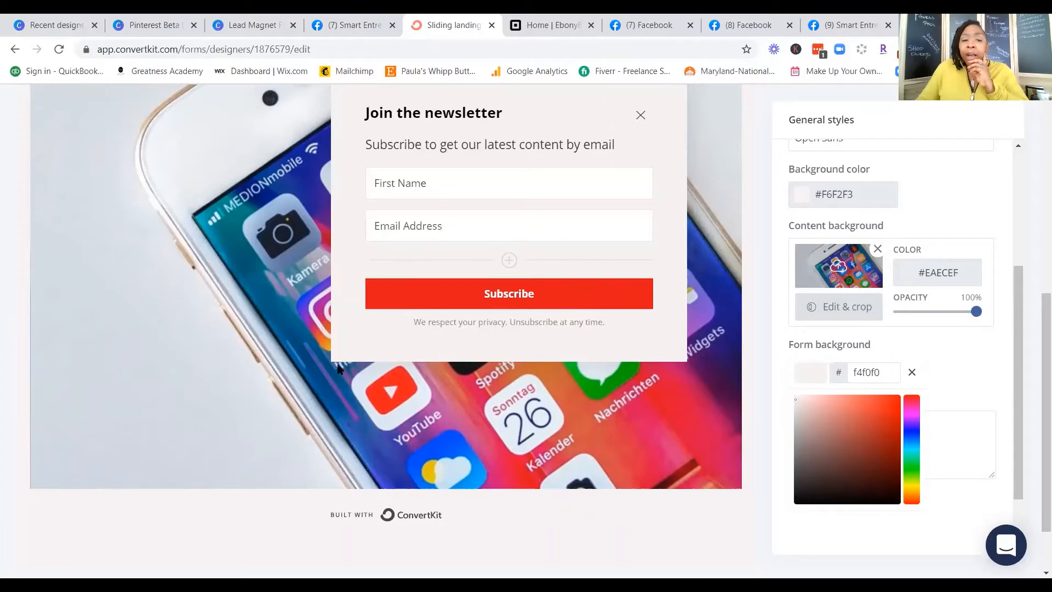
click(267, 285)
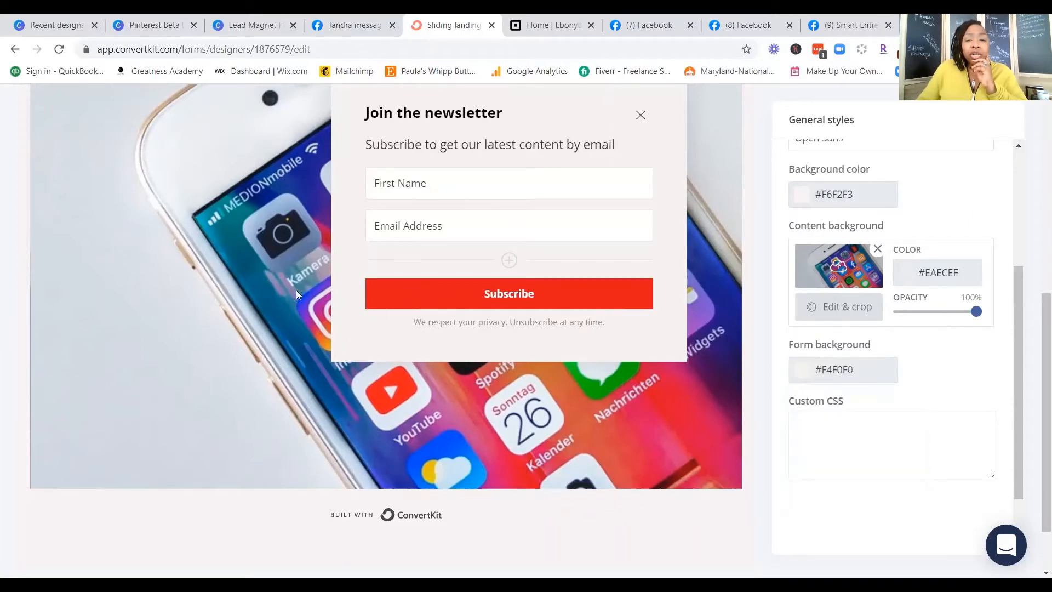
Step: Set the content background image's opacity to 28% and check the faded photo behind the headline and form
drag(975, 311, 923, 324)
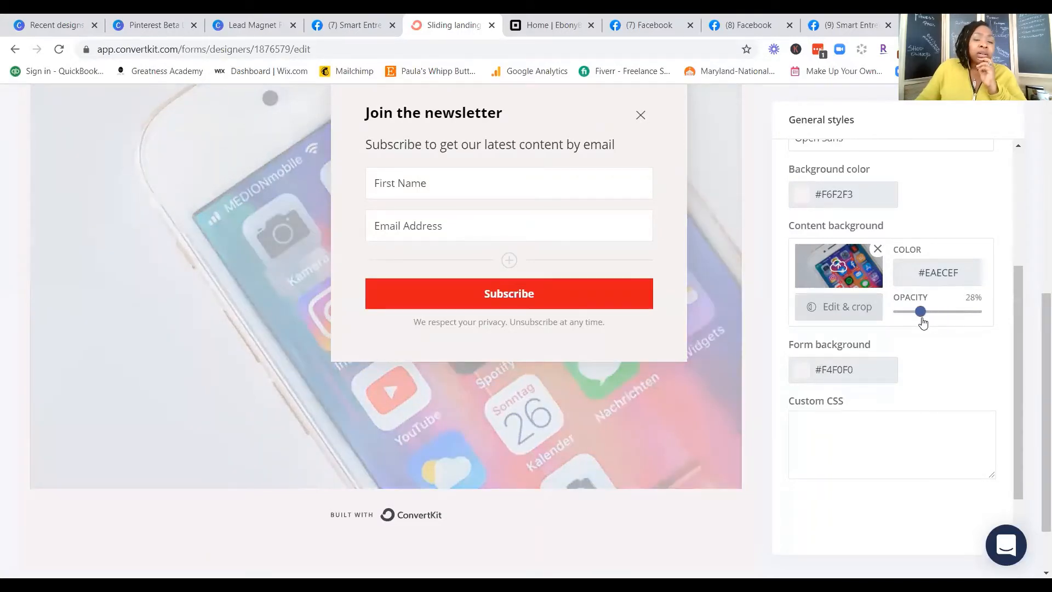
scroll(599, 445, up, 8)
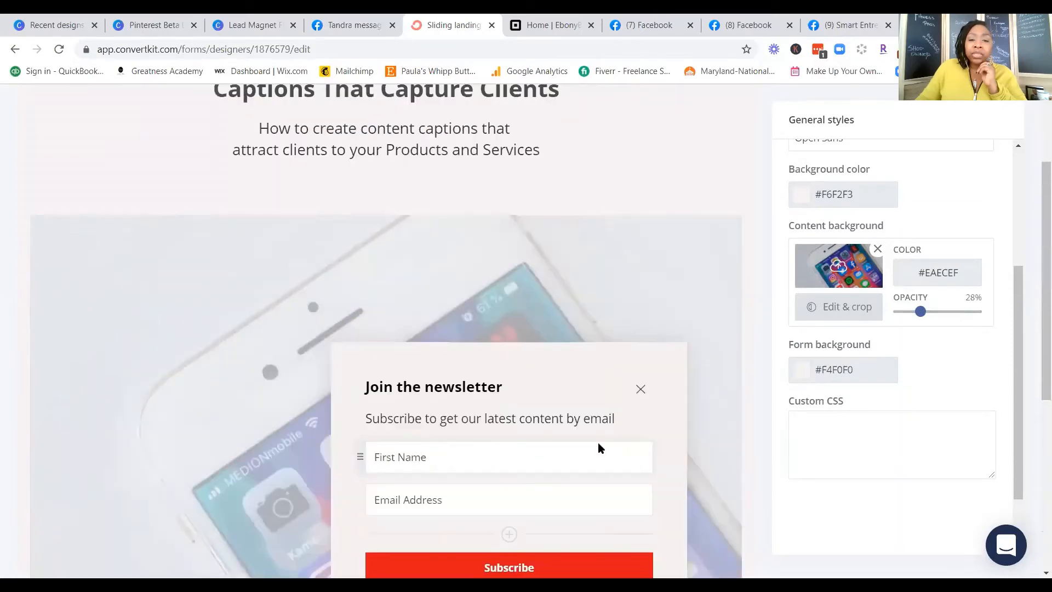
scroll(599, 444, down, 5)
scroll(597, 442, down, 4)
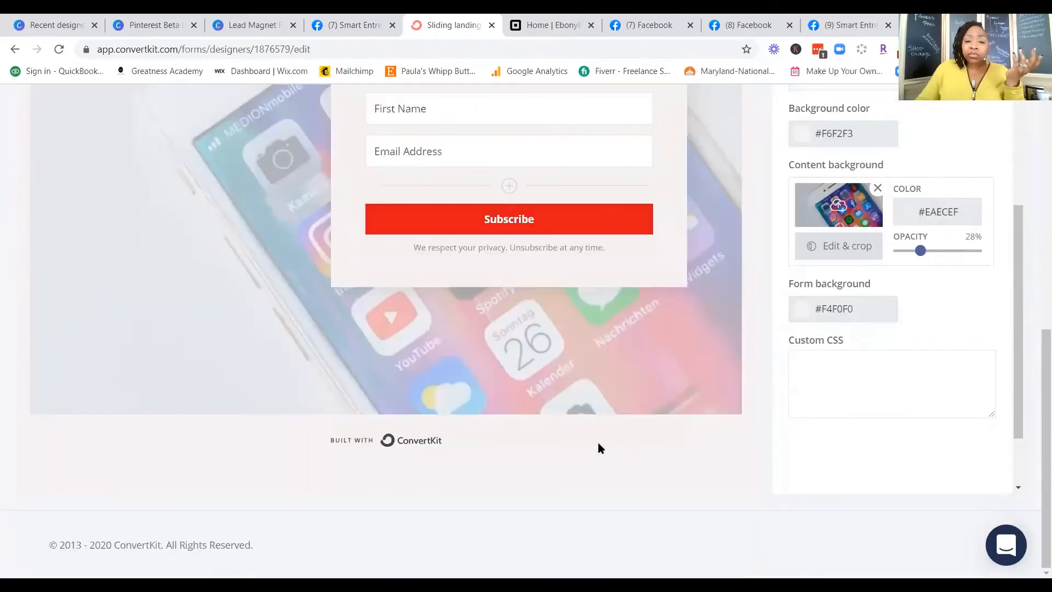
scroll(598, 443, up, 9)
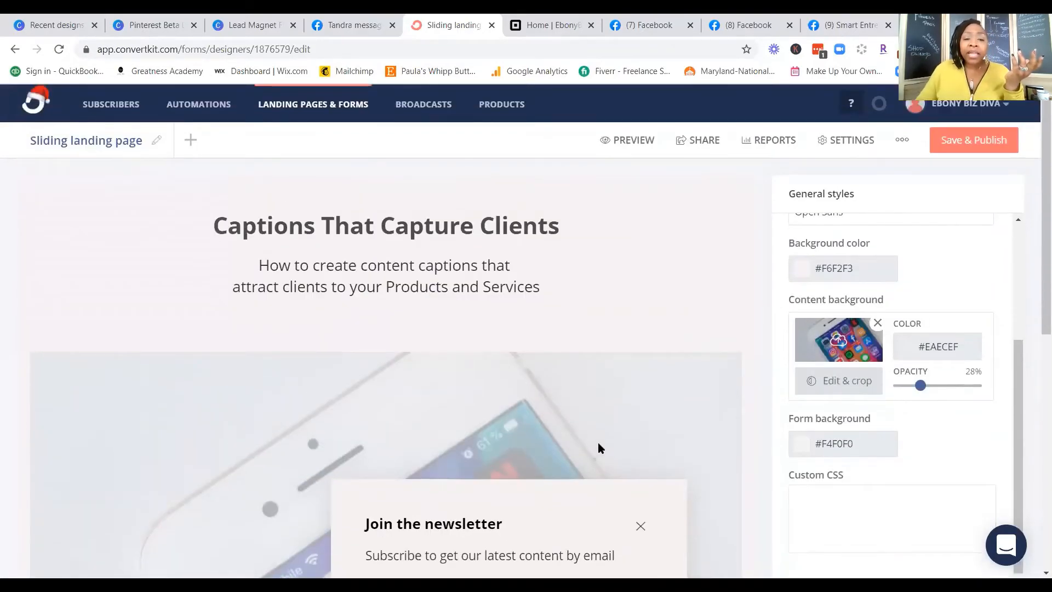
scroll(597, 442, down, 5)
scroll(597, 442, up, 4)
scroll(597, 442, down, 6)
scroll(599, 443, up, 6)
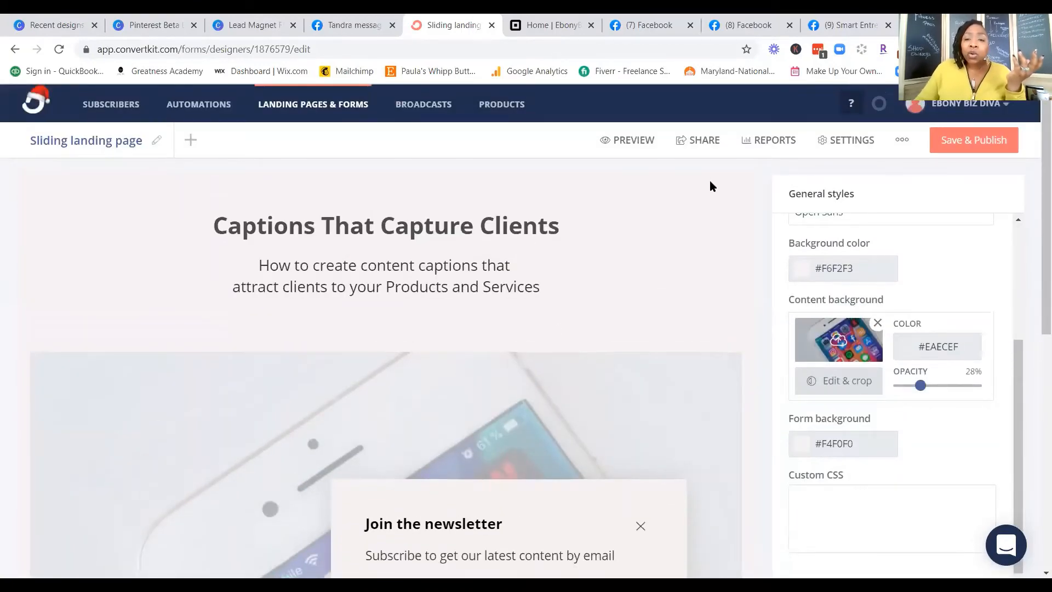
Step: Preview the landing page with its new background image from headline to footer and return to the editor
click(640, 143)
scroll(723, 260, down, 1)
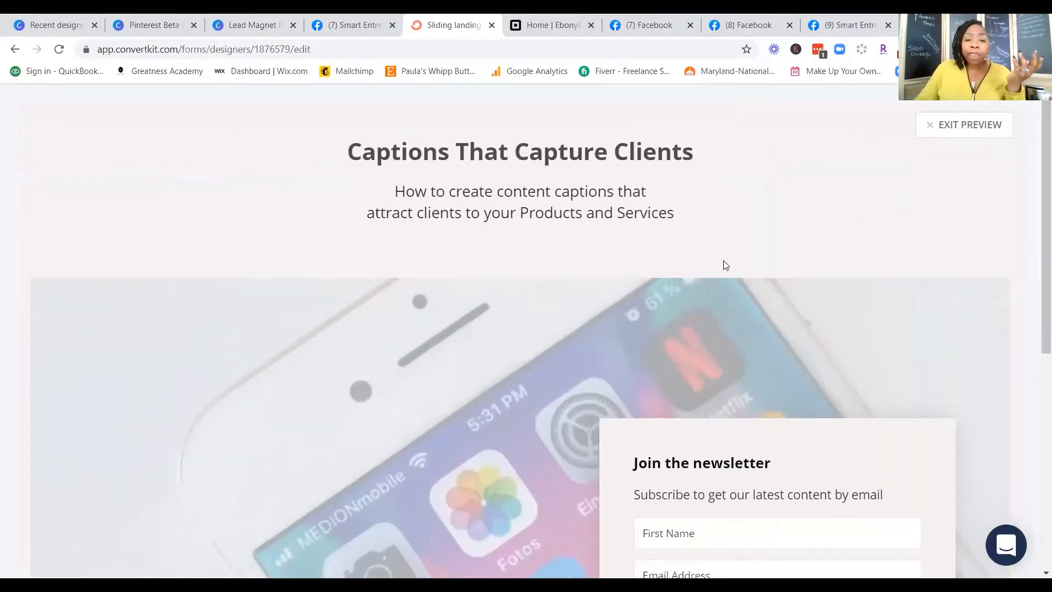
scroll(791, 314, down, 5)
scroll(793, 314, down, 3)
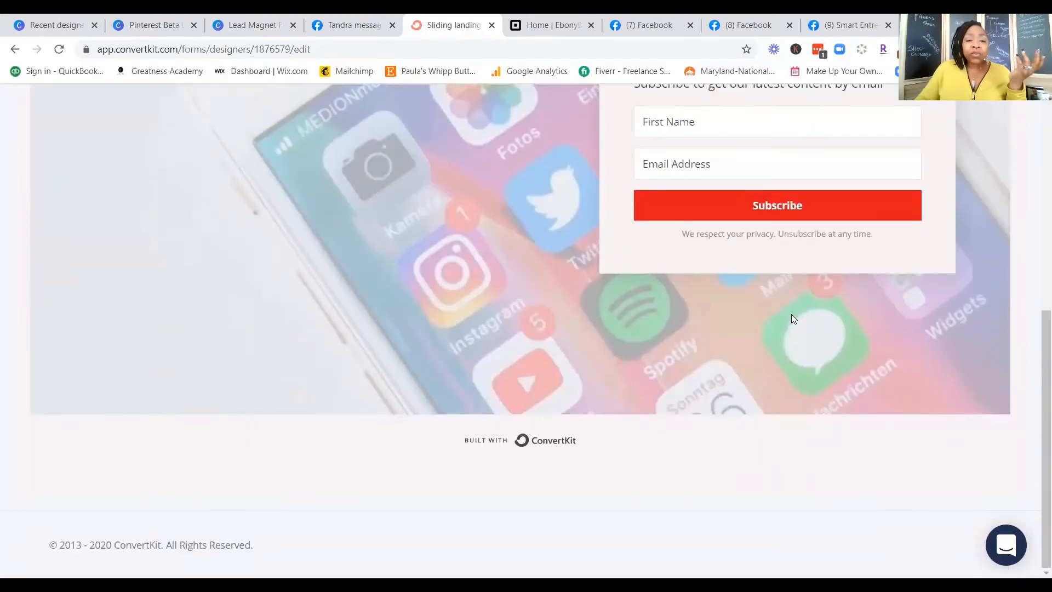
scroll(791, 314, up, 10)
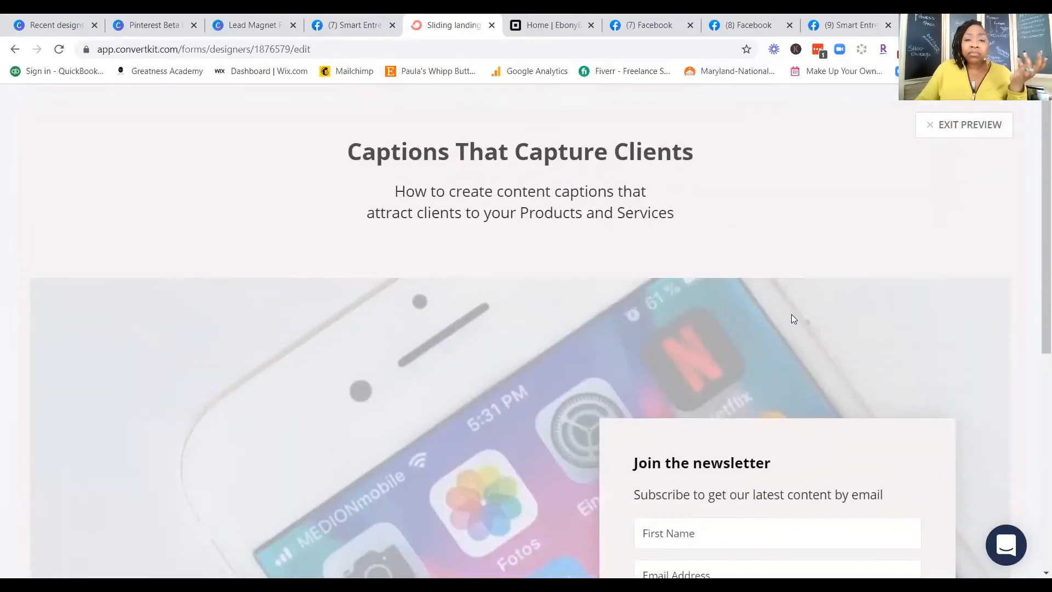
click(978, 128)
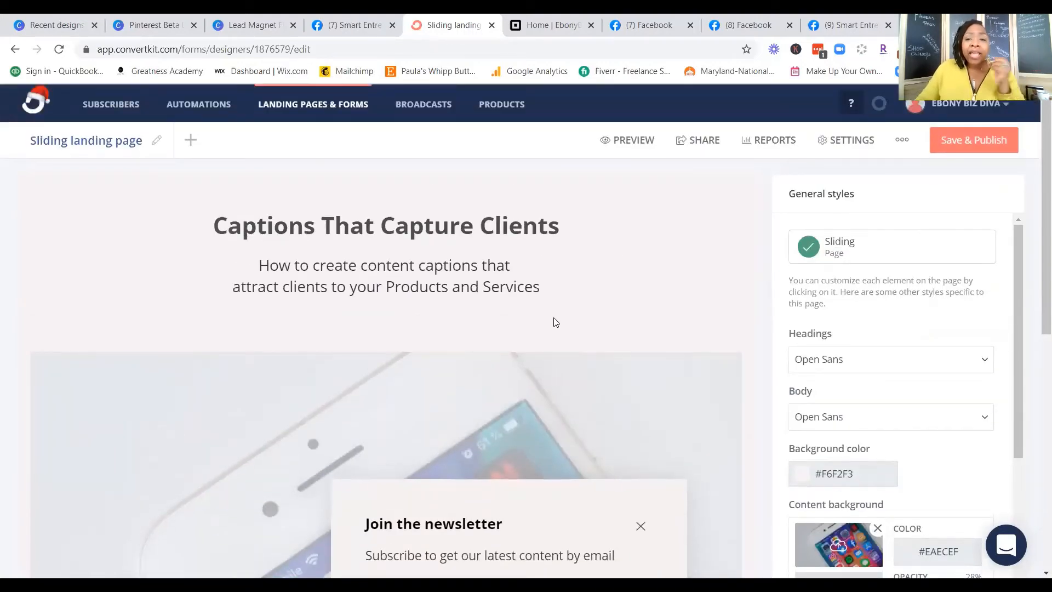
Step: Close step 2 of the opt-in box and review the step 1 "Get the Template" box on the new background
scroll(636, 381, down, 2)
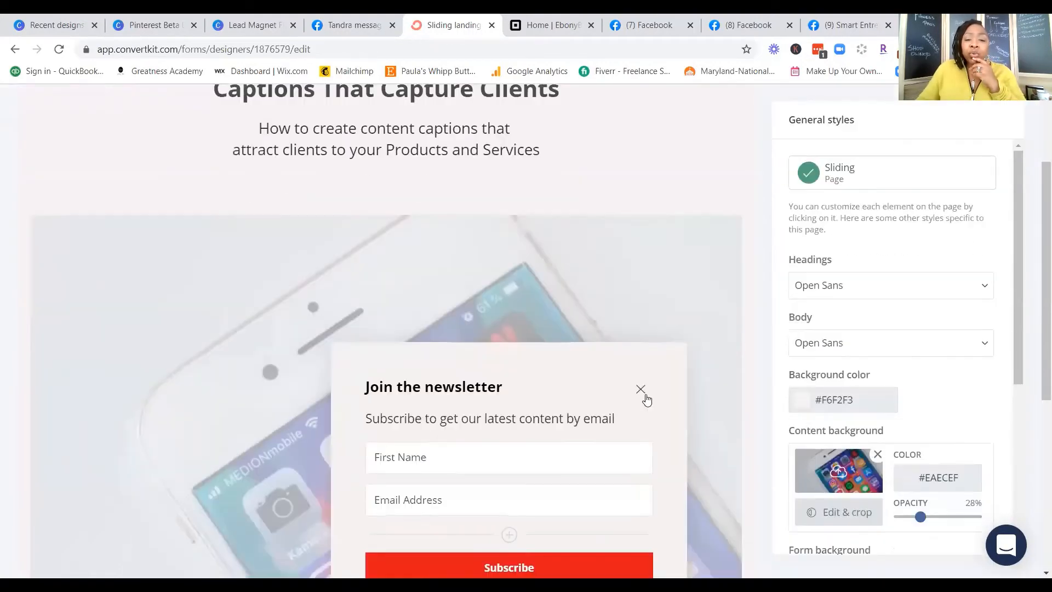
click(639, 389)
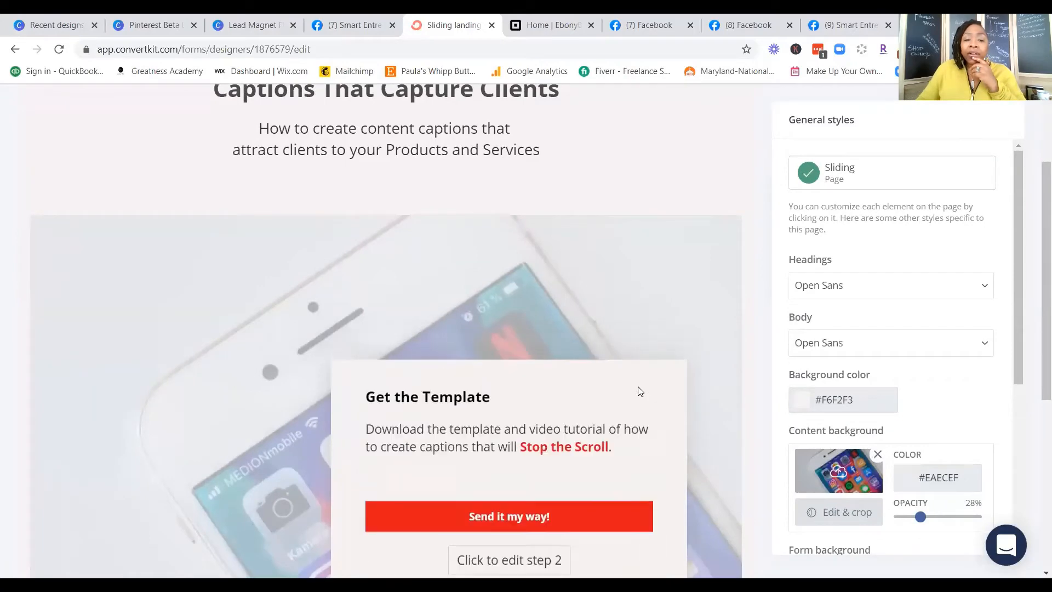
scroll(618, 336, down, 5)
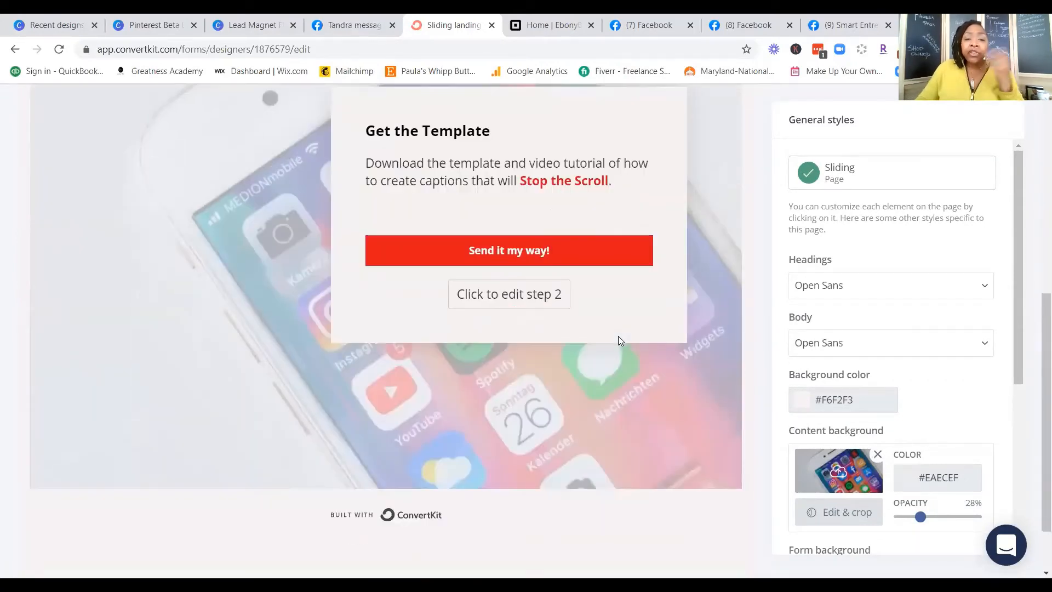
scroll(614, 409, up, 7)
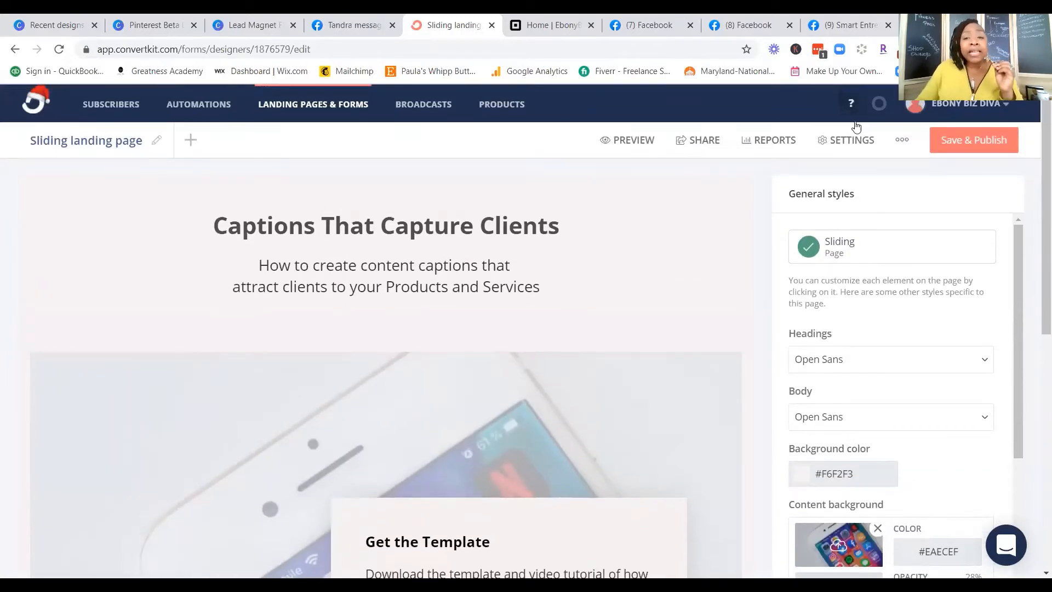
Step: Open the landing page settings and move "Now check your email to confirm your subscription." onto its own line in the success message
click(848, 140)
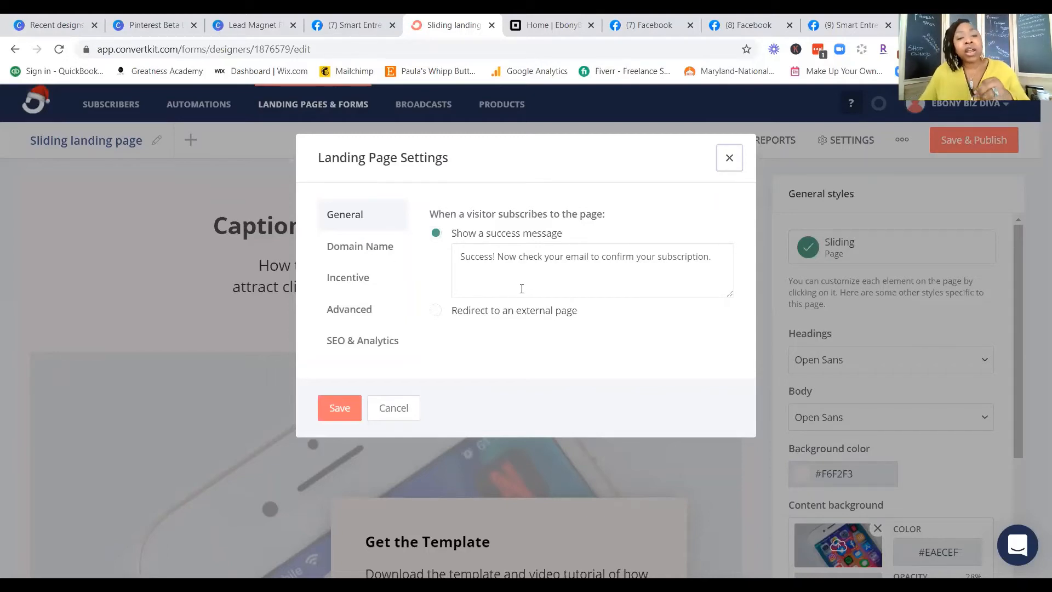
click(500, 255)
key(Return)
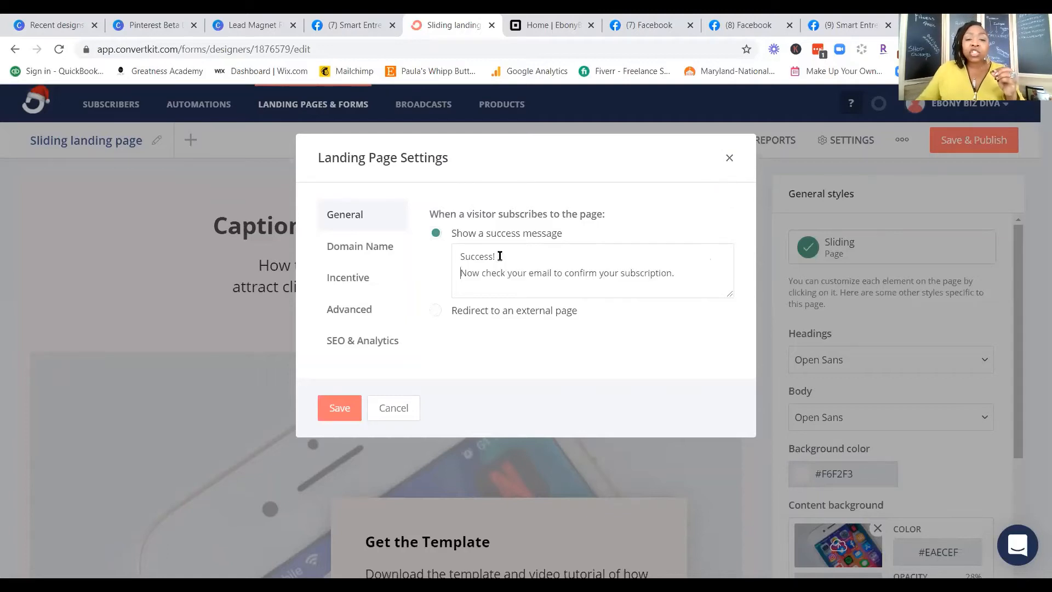
Step: Sign off the success message below a blank line with the owner's name followed by "| EbonyBizDiva"
click(687, 274)
key(Return)
key(Return)
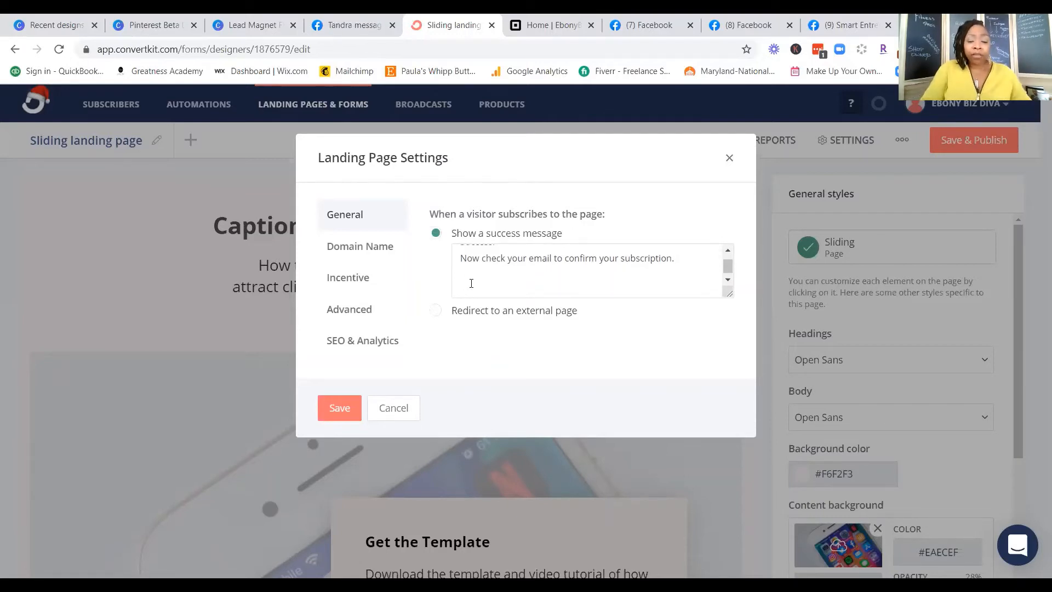
text(Paula)
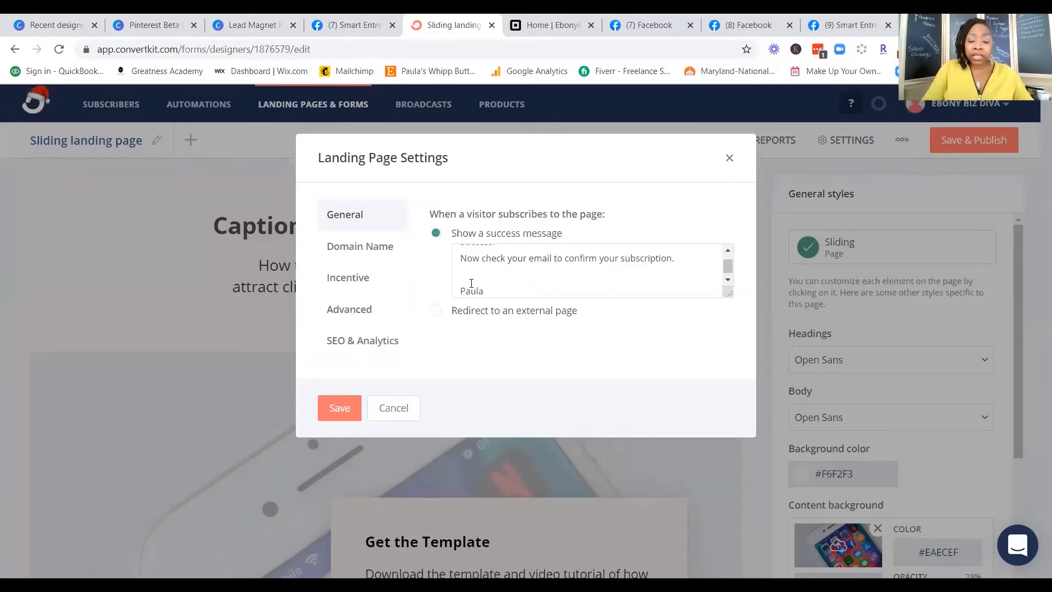
text( marie)
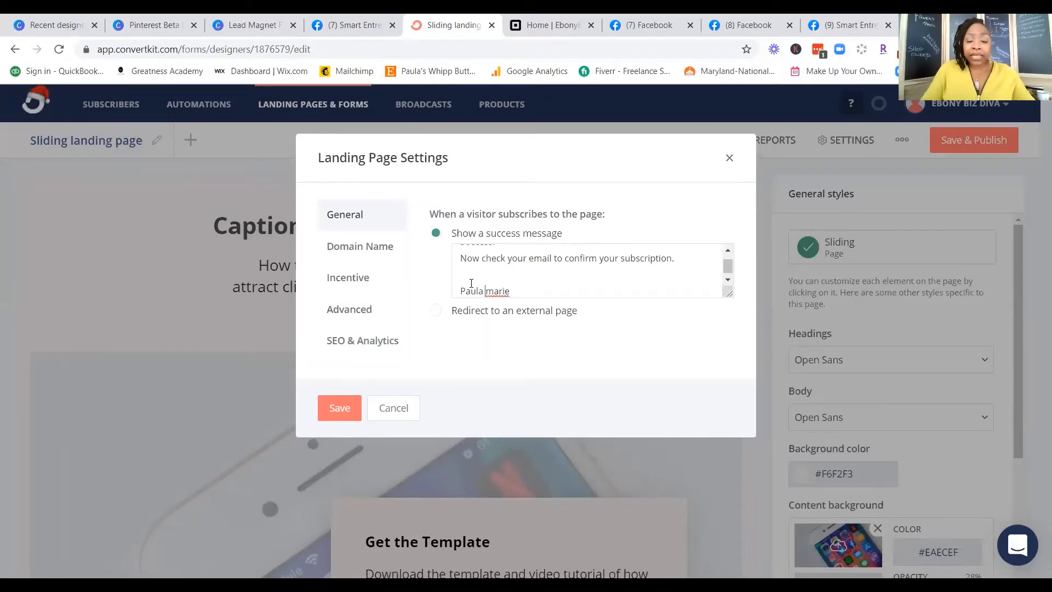
key(Delete)
text(M)
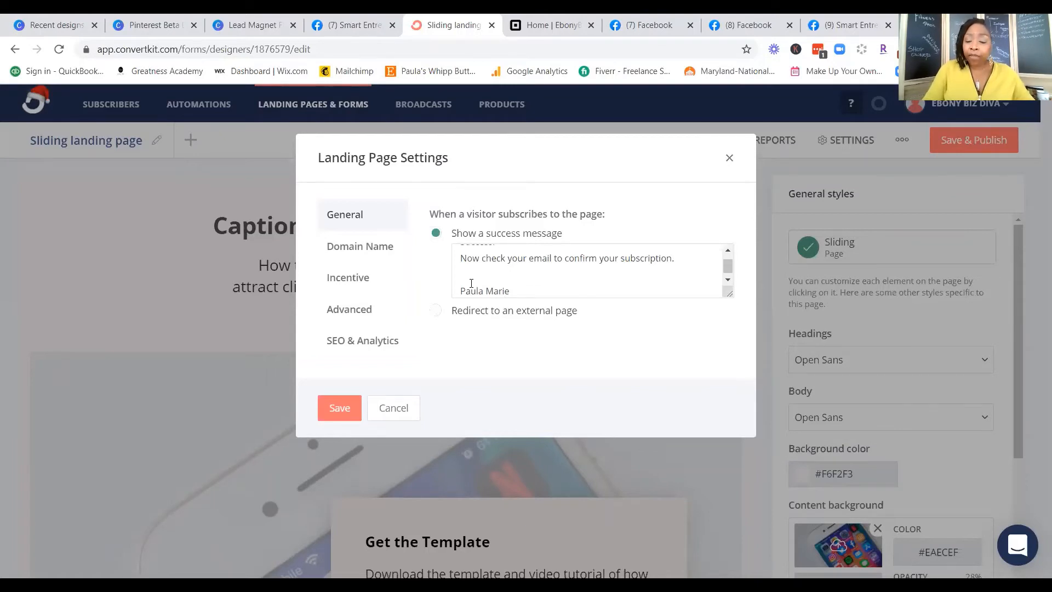
text(|)
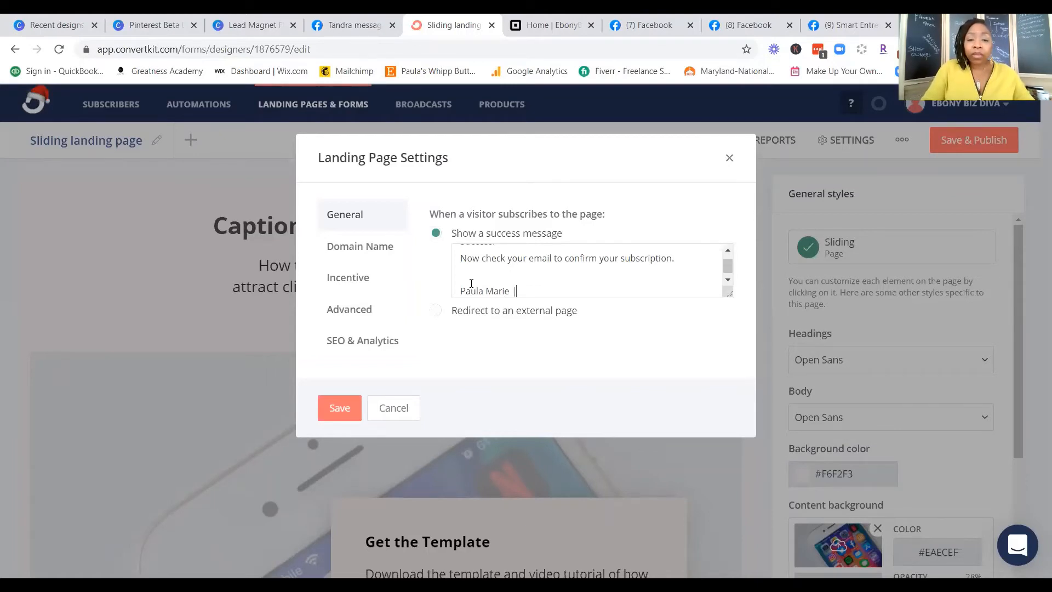
text( Ebon)
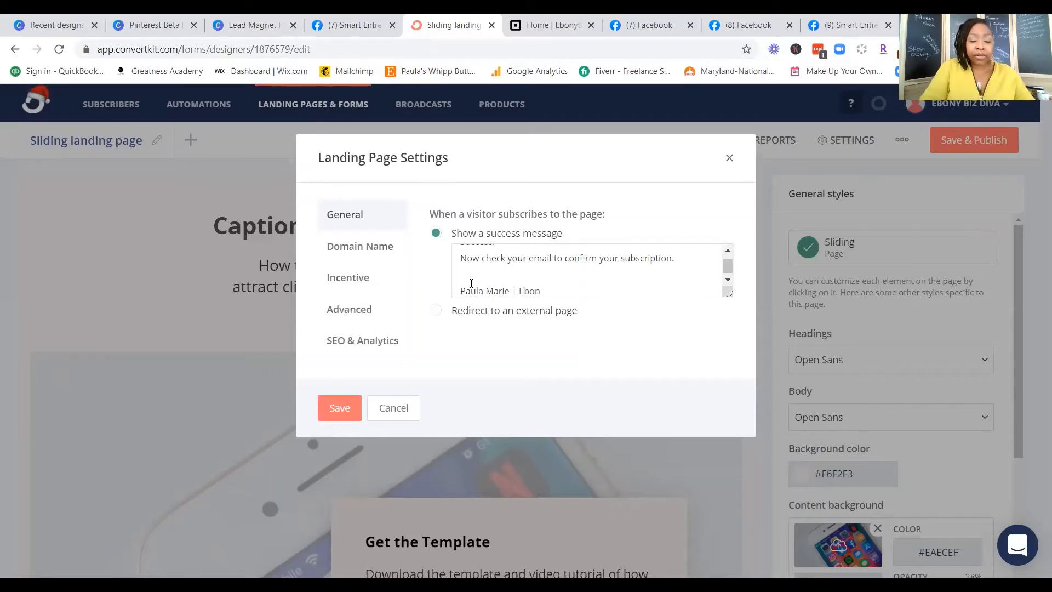
text(yBizDiv)
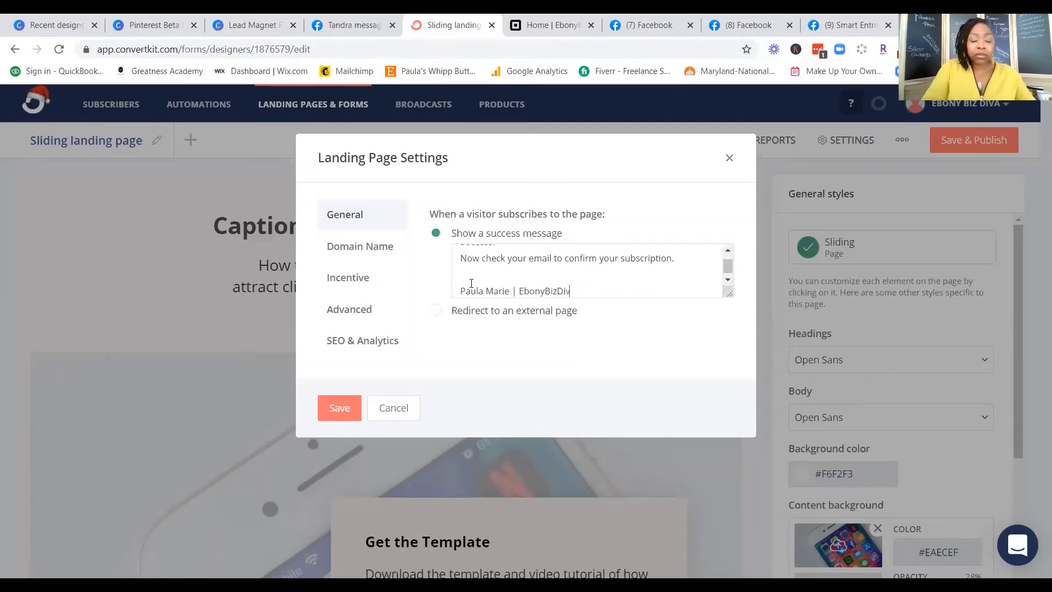
text(a)
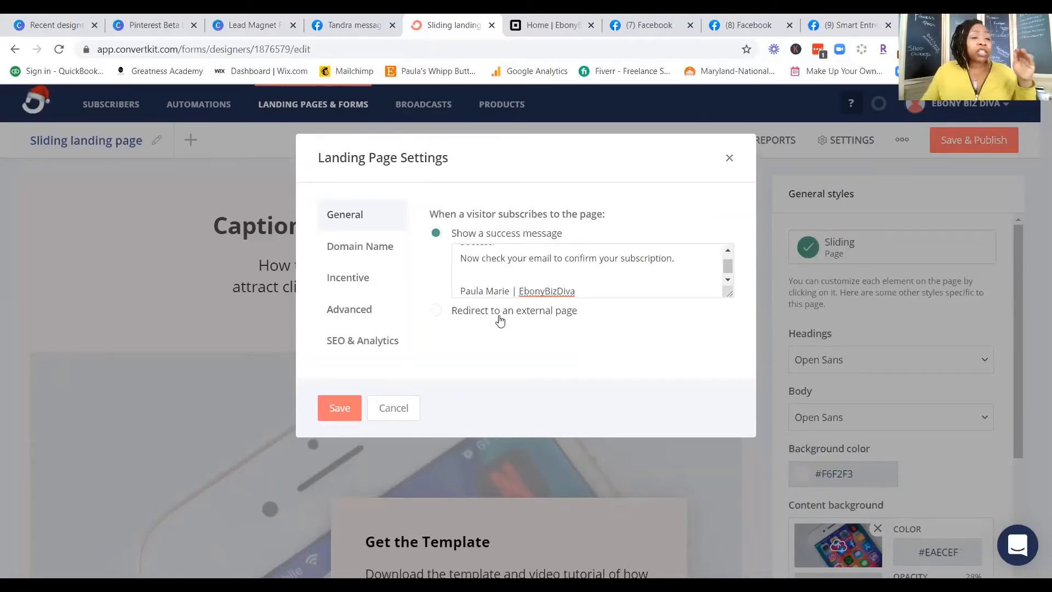
Step: Add a landing page address on the custom domain ebonybizdiva.ck.page with the page URL "Captions"
click(362, 254)
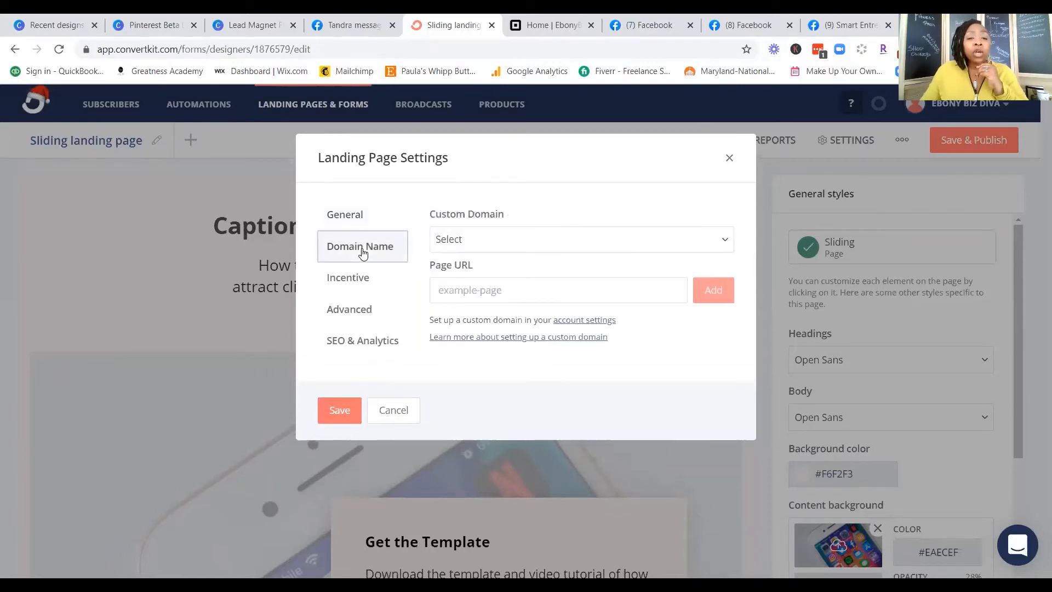
click(523, 241)
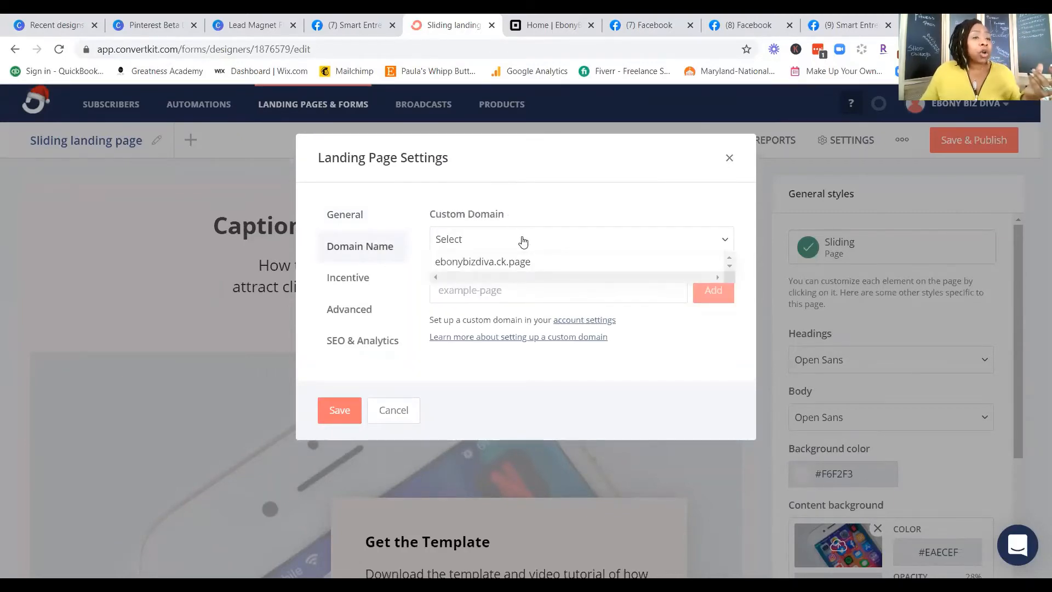
click(458, 268)
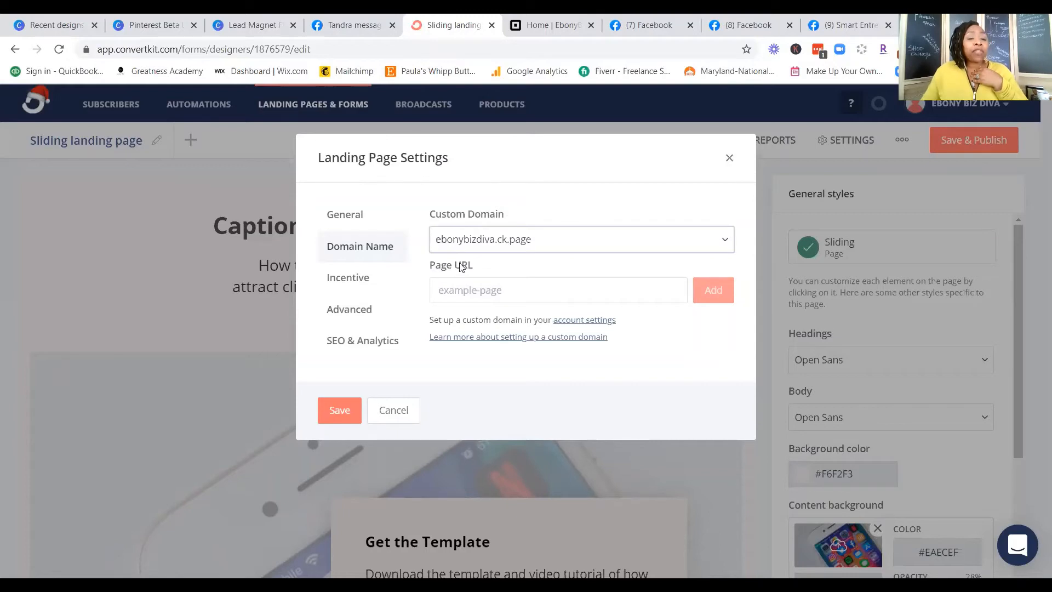
click(492, 291)
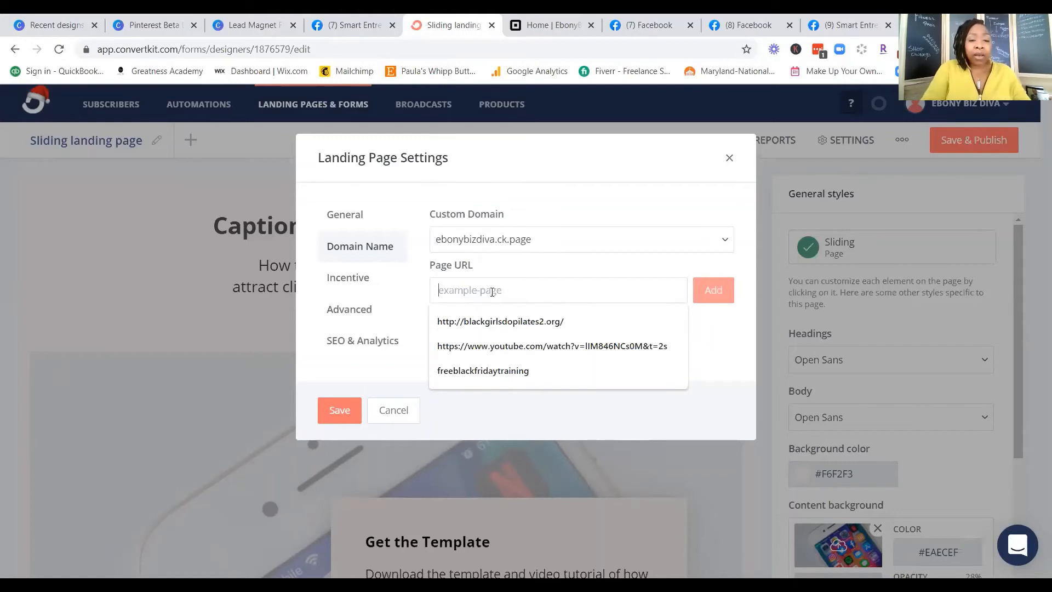
text(Capt)
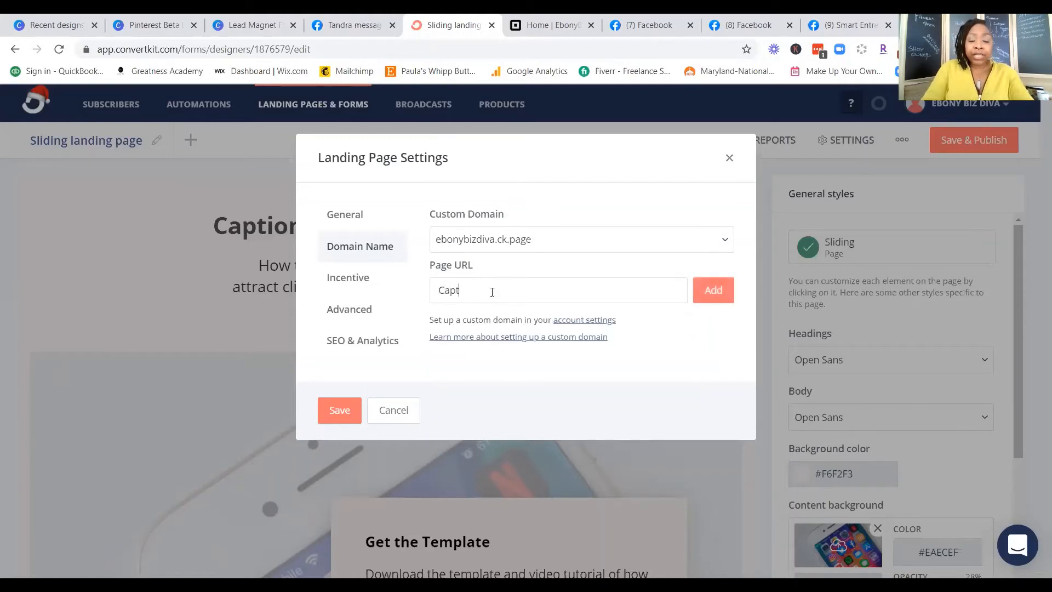
text(ions)
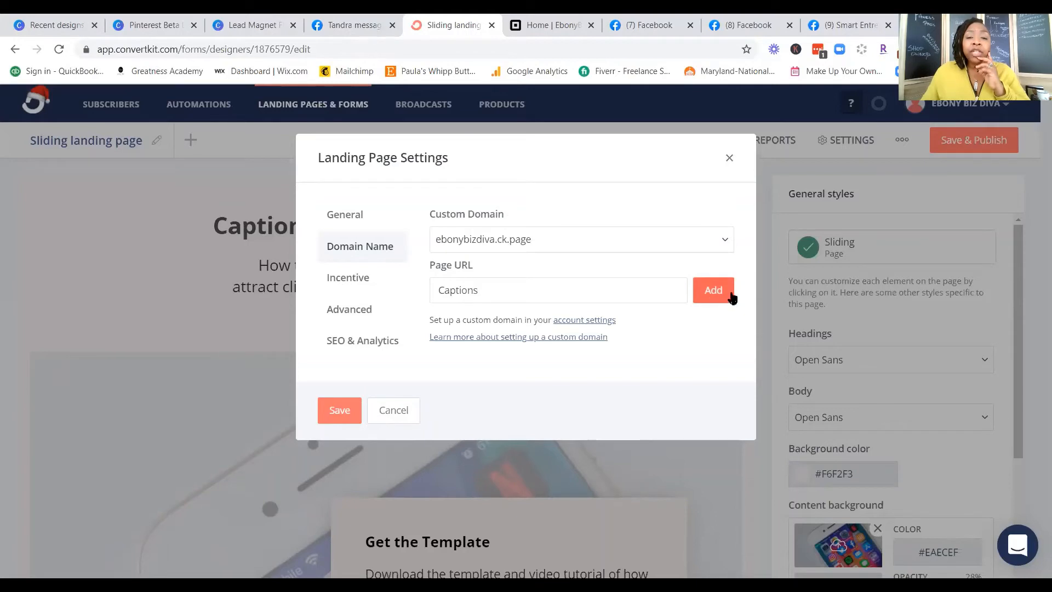
click(712, 293)
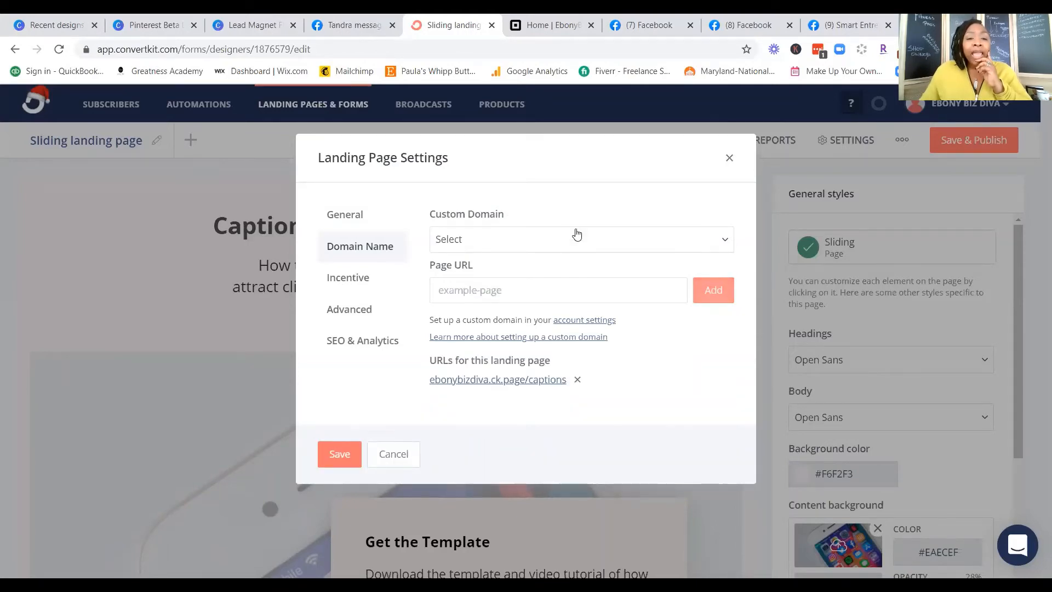
Step: Compare the landing page's incentive email settings with its general success message settings
click(366, 289)
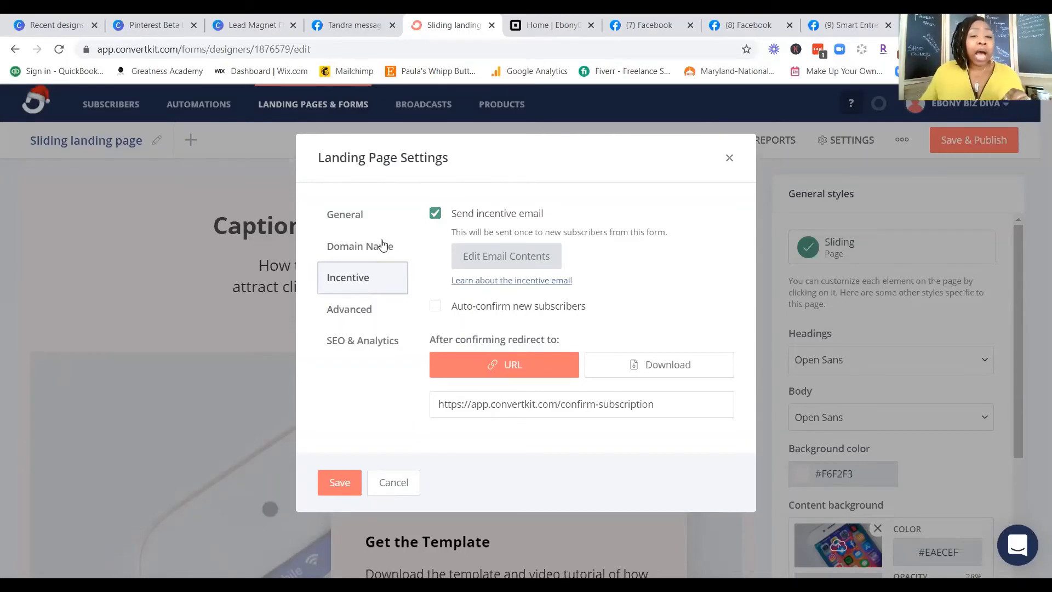
click(364, 218)
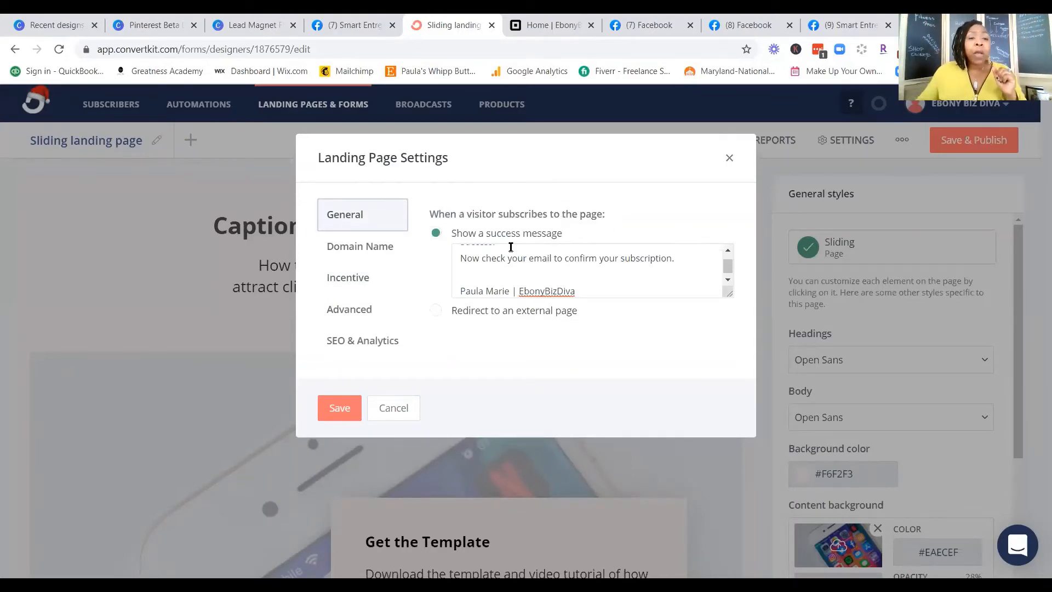
click(364, 285)
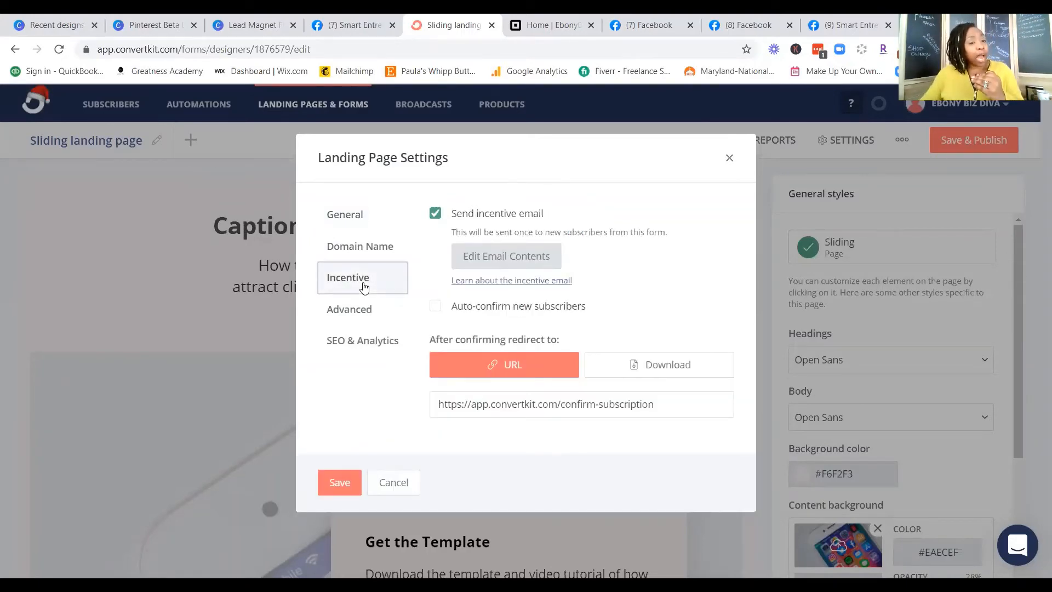
click(361, 218)
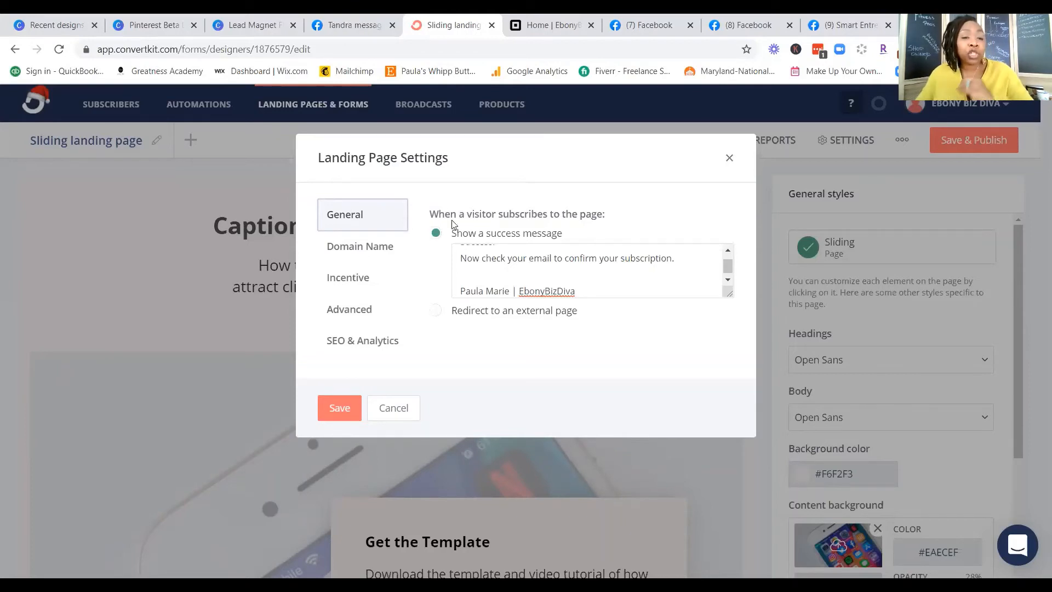
Step: Open the incentive email's contents and insert "Freebie Alert" after "Important" in the subject line
click(360, 283)
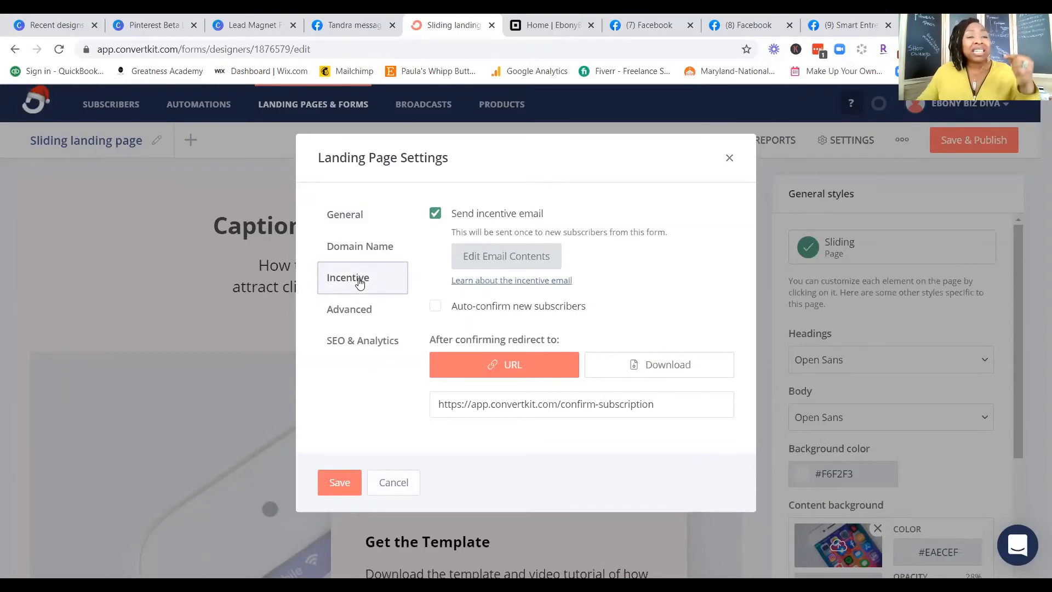
click(507, 257)
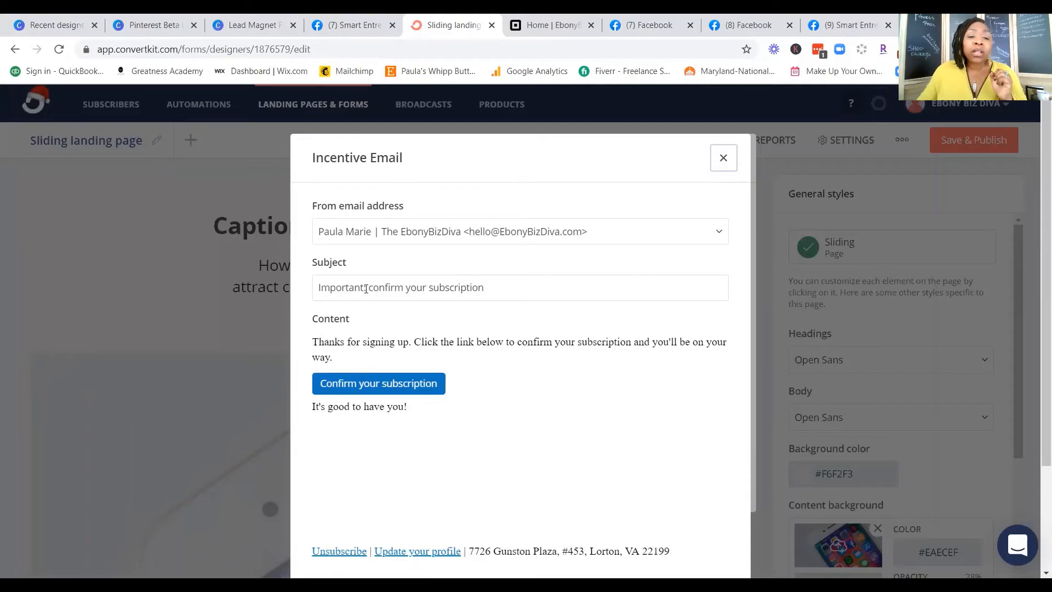
click(362, 285)
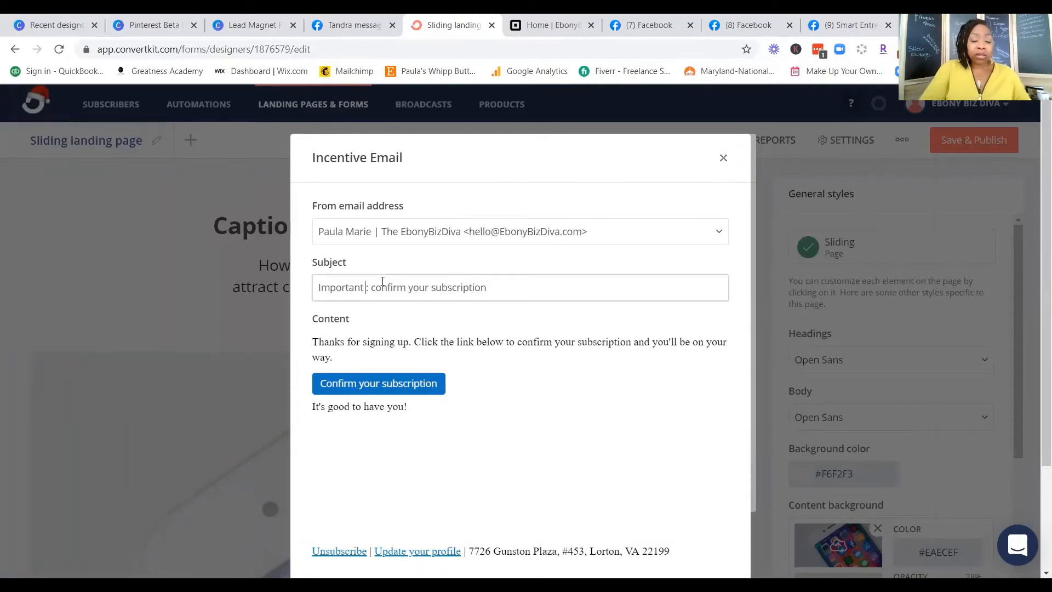
text(Free)
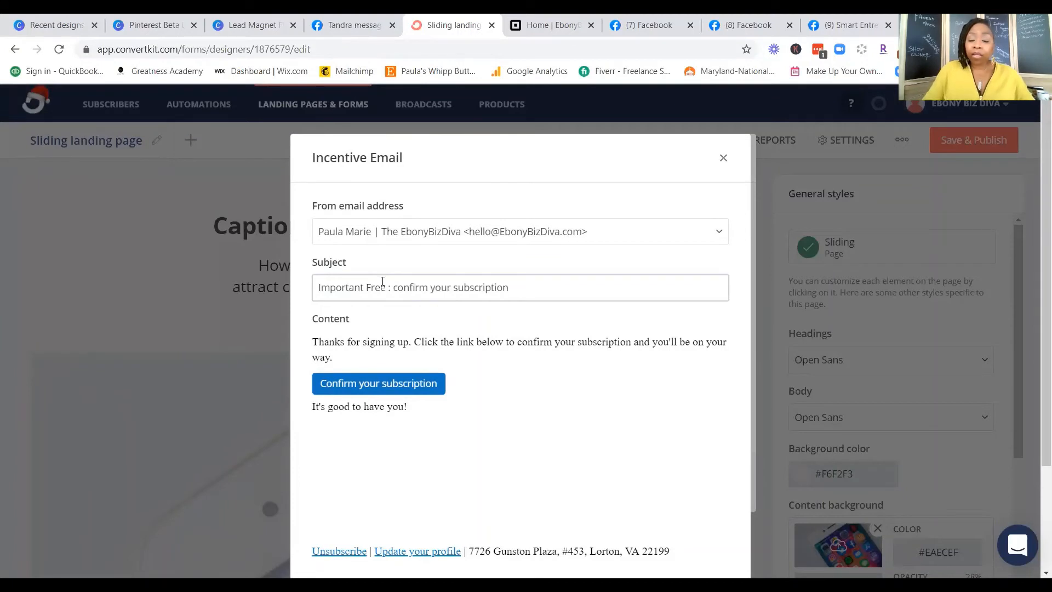
text(bie A)
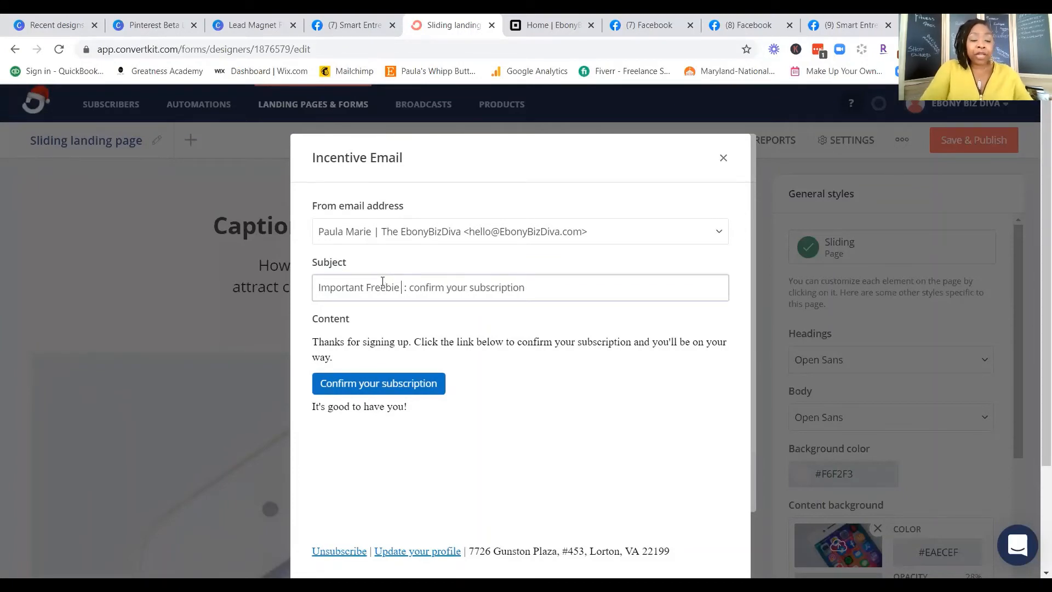
text(lert)
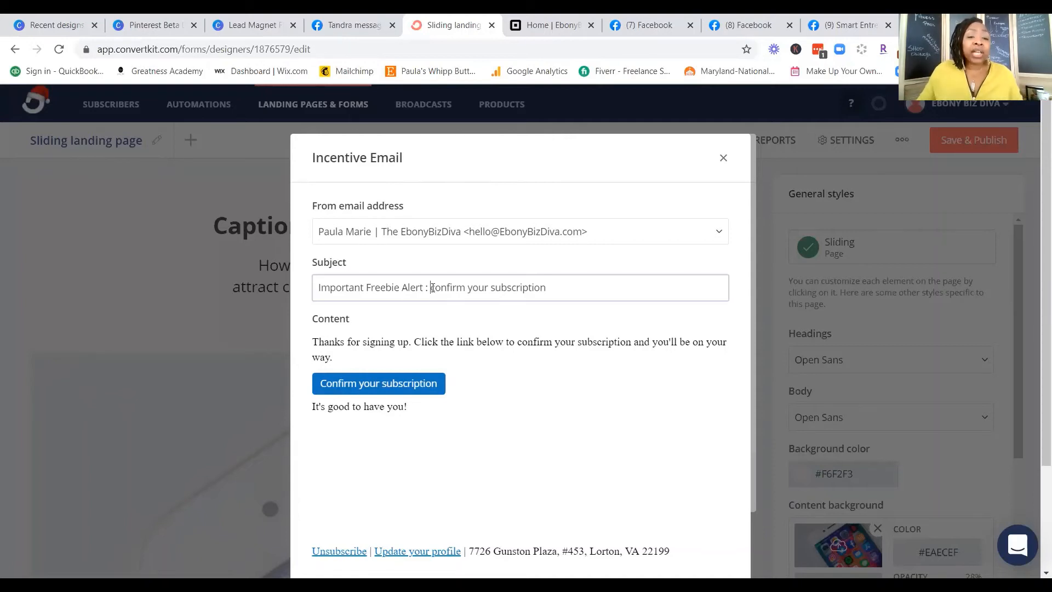
Step: Replace "confirm your subscription" in the incentive email's subject with "Claim your Free Product"
drag(432, 288, 554, 282)
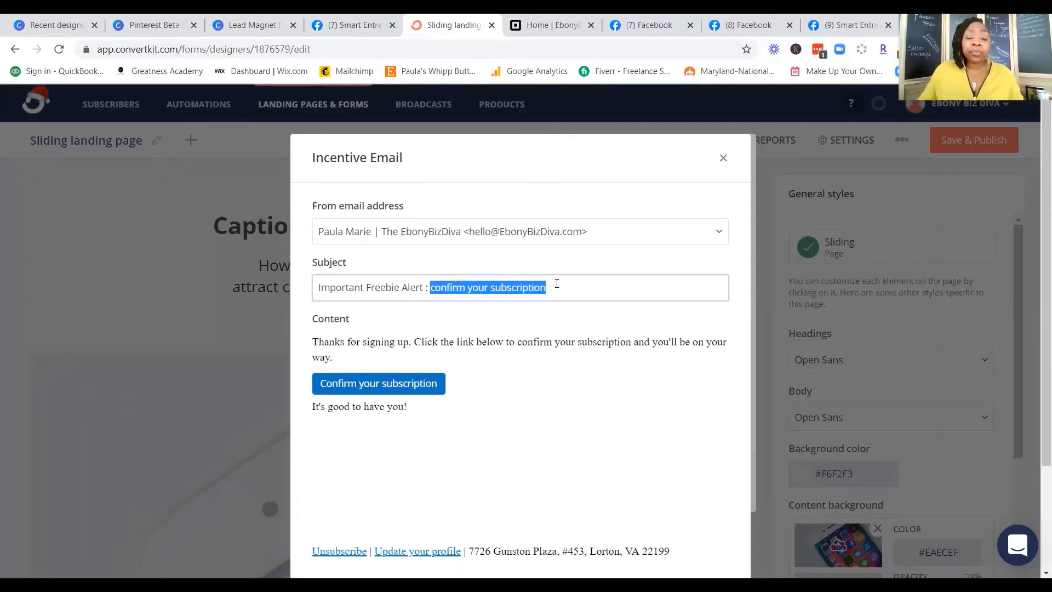
key(BackSpace)
text(laim )
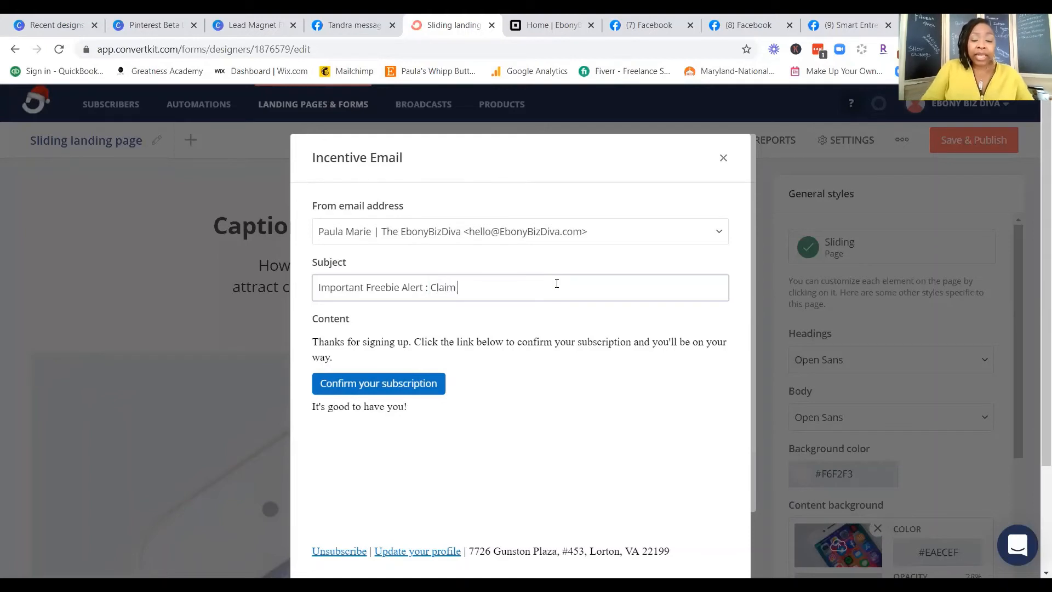
text(your )
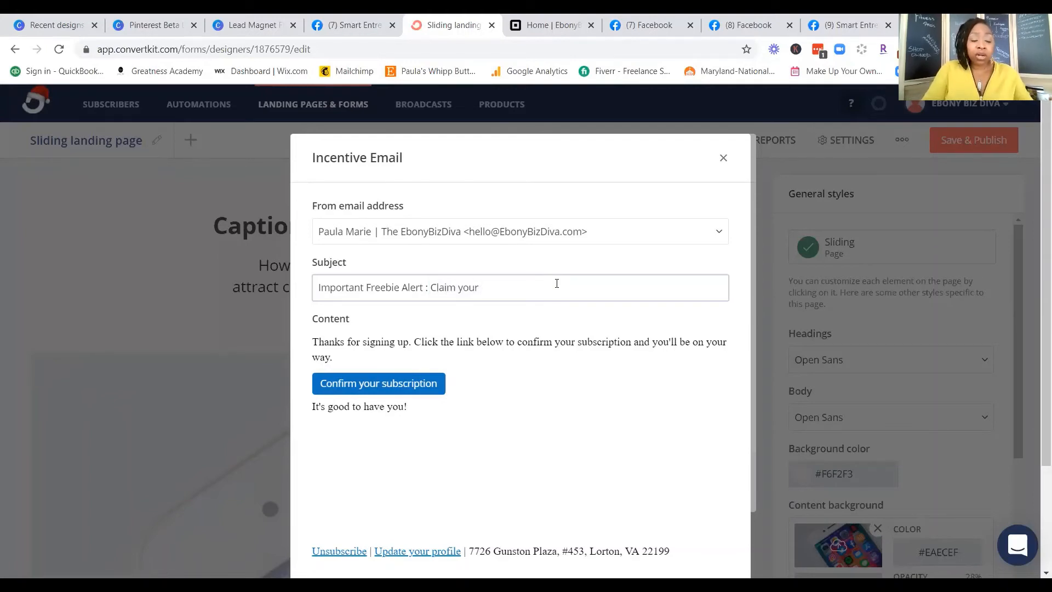
text(Free )
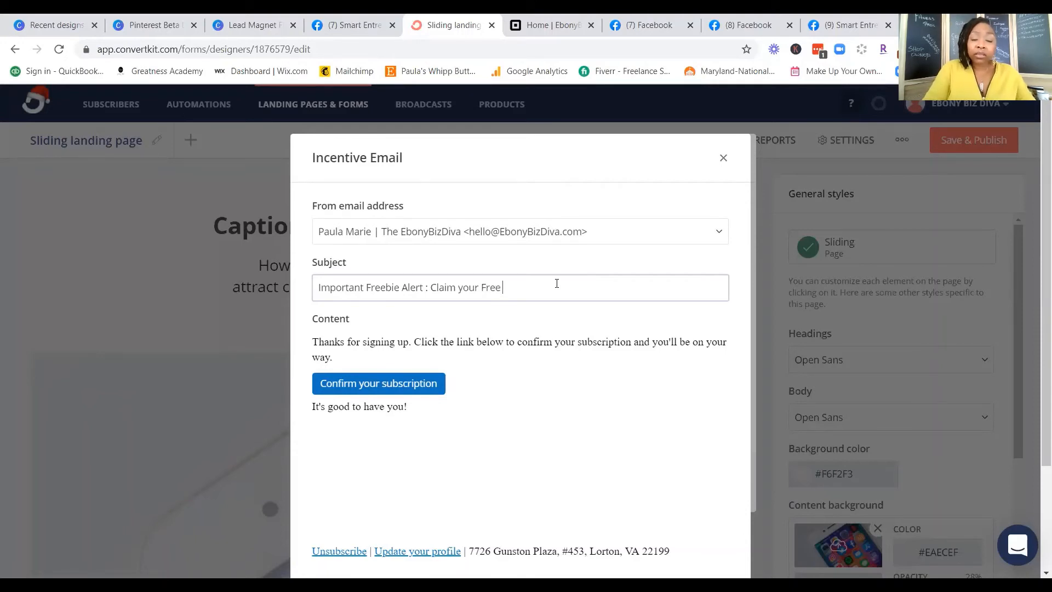
text(G)
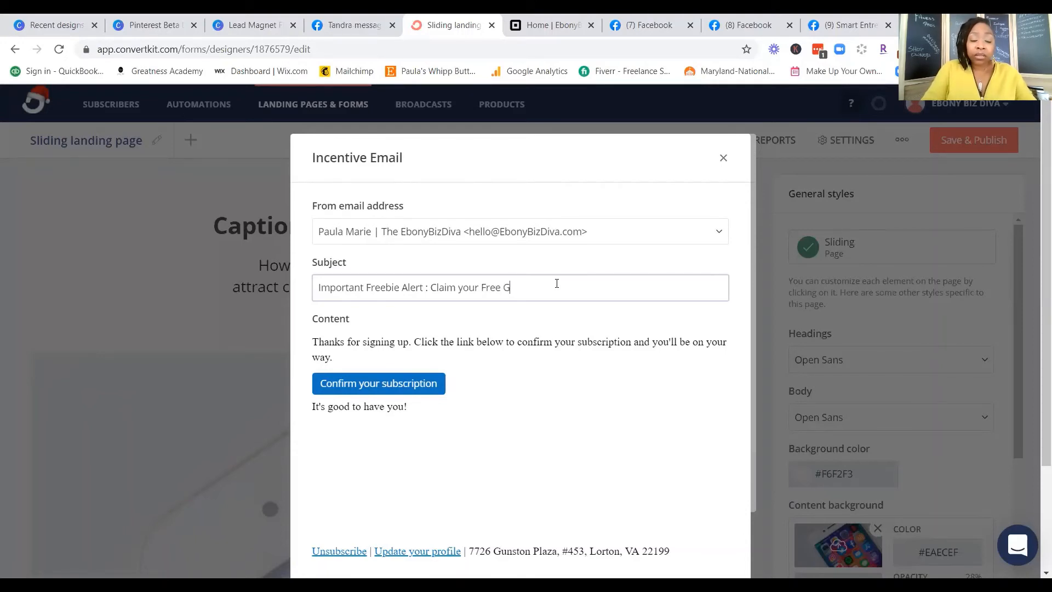
key(Left)
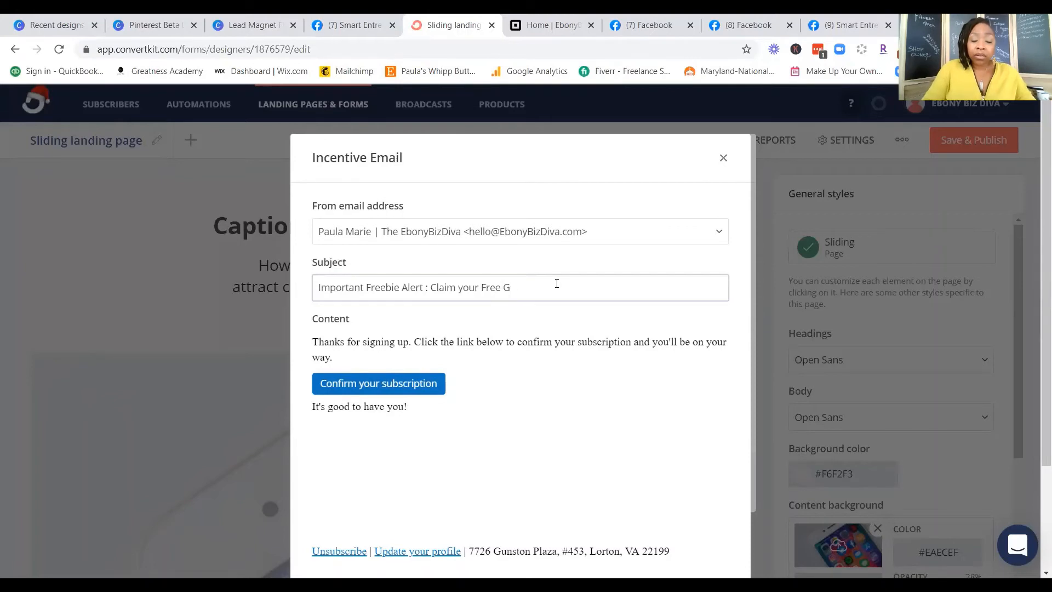
text(Product)
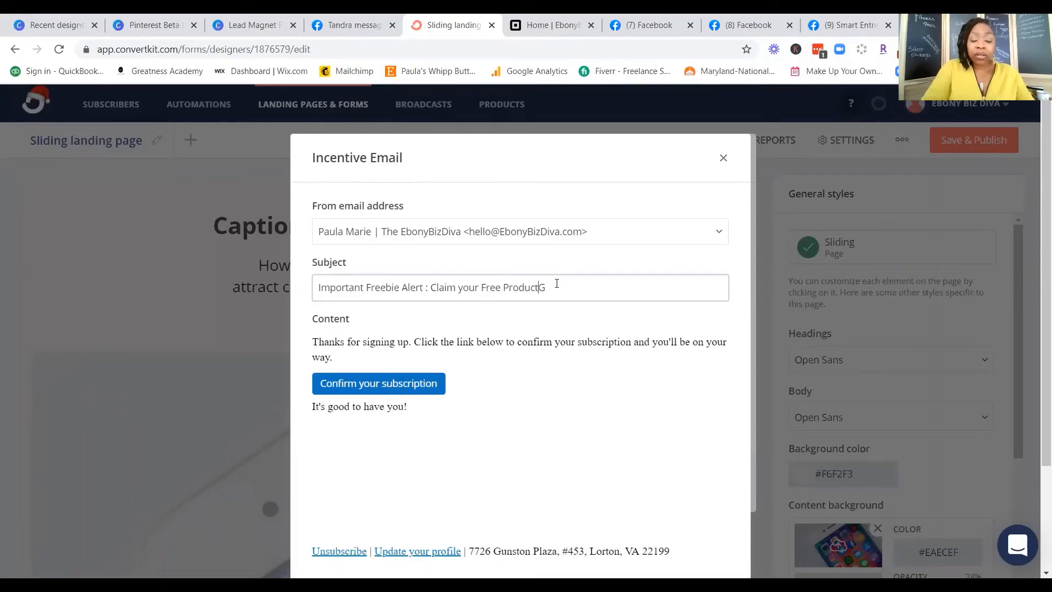
key(Delete)
Step: Capitalize "Your" in the subject so that it ends with "Claim Your Free Product"
key(Left)
key(Left)
key(Left)
key(Left)
key(Left)
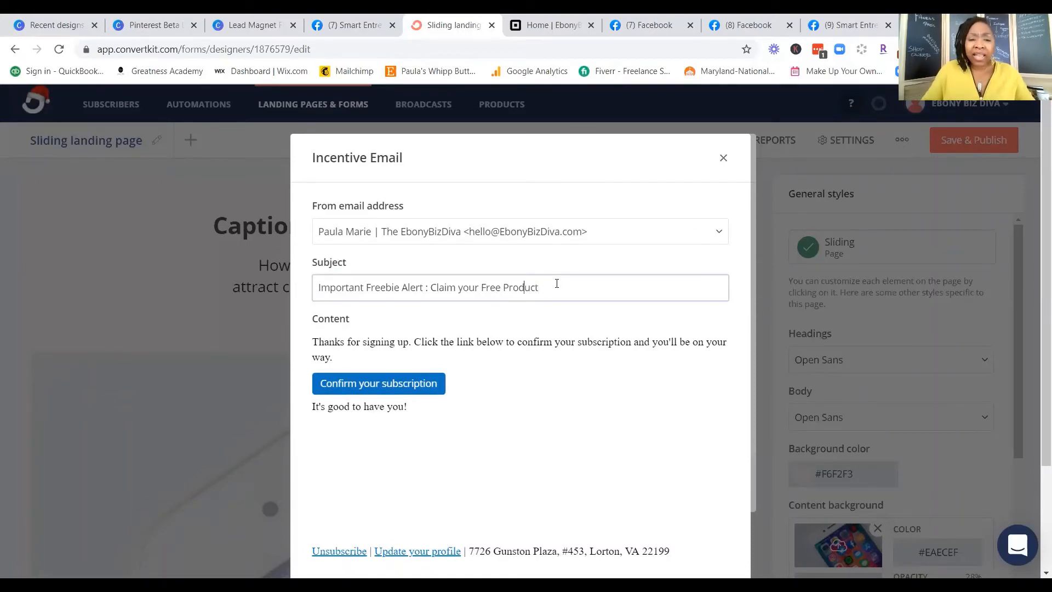
key(Left)
key(Left)
key(Left)
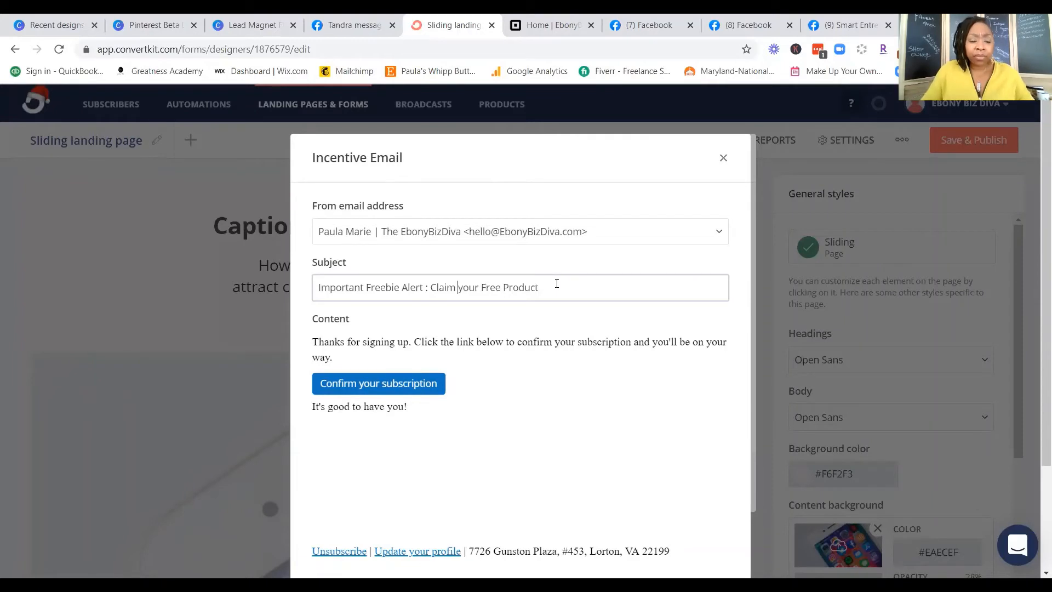
key(BackSpace)
text(Y)
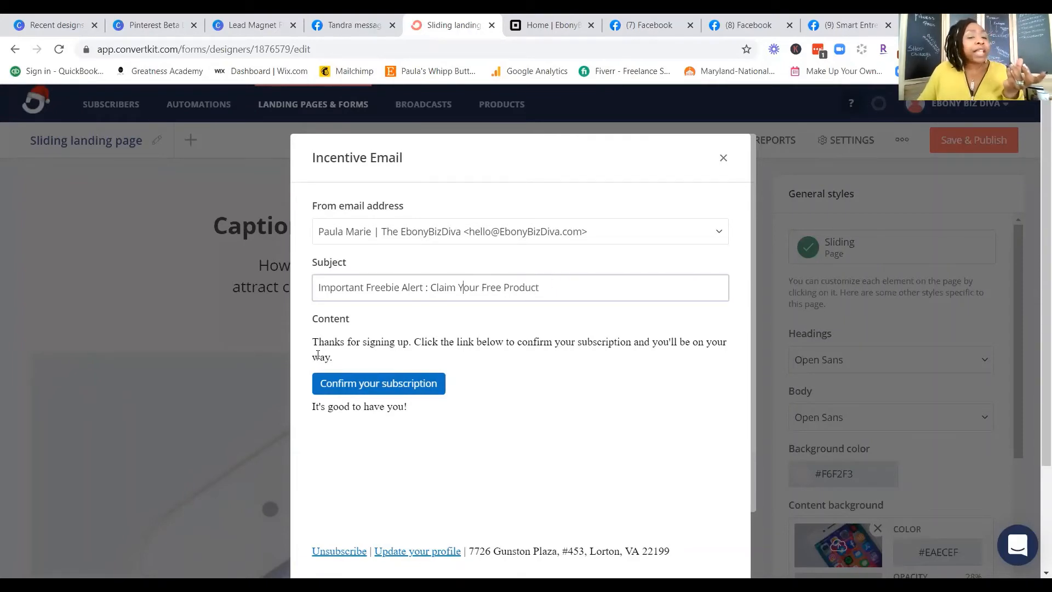
Step: Put "Thanks for signing up." on its own line in the email content, with a blank line before "Click the link below"
click(417, 339)
key(Return)
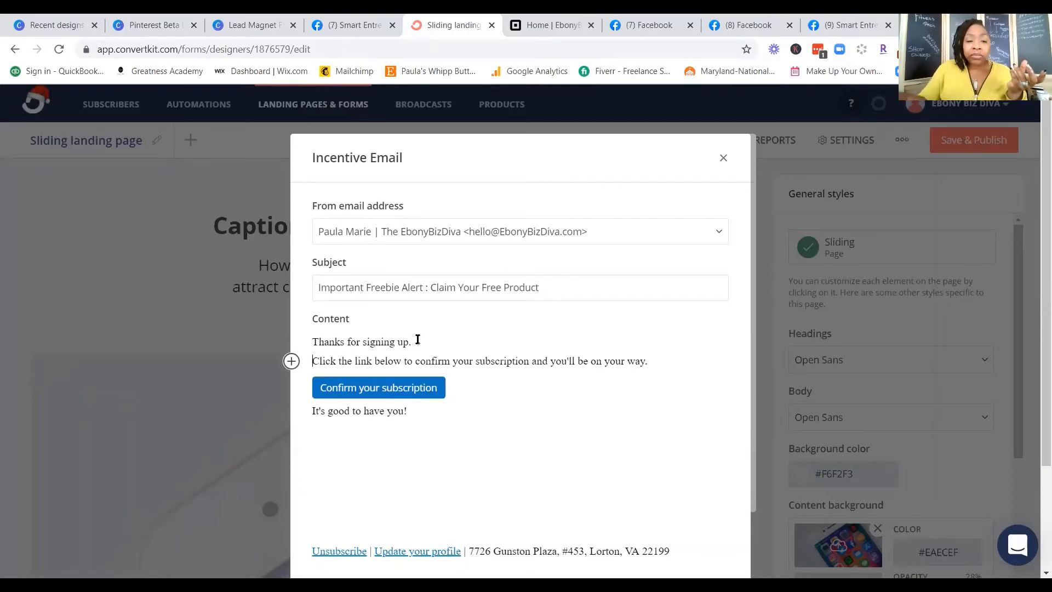
key(Return)
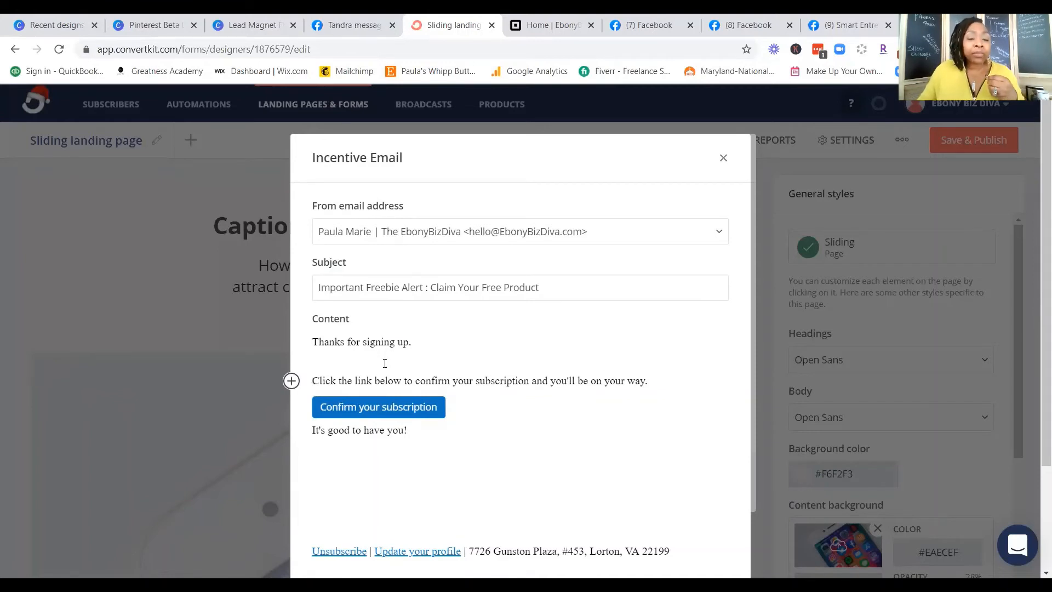
Step: Replace the label of the "Confirm your subscription" button with "Claim Your Freebie"
click(321, 410)
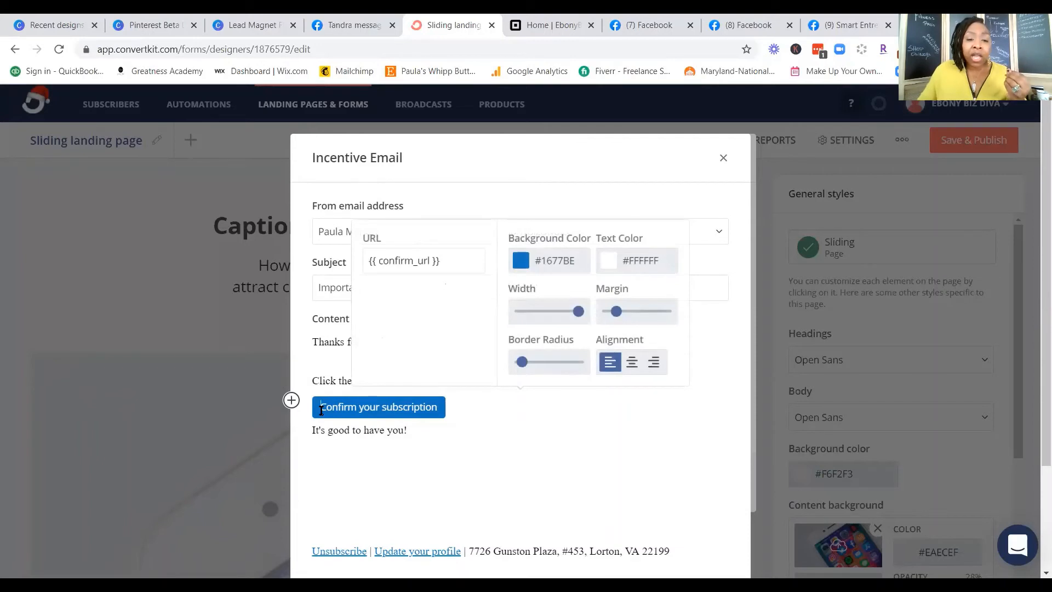
drag(321, 410, 442, 415)
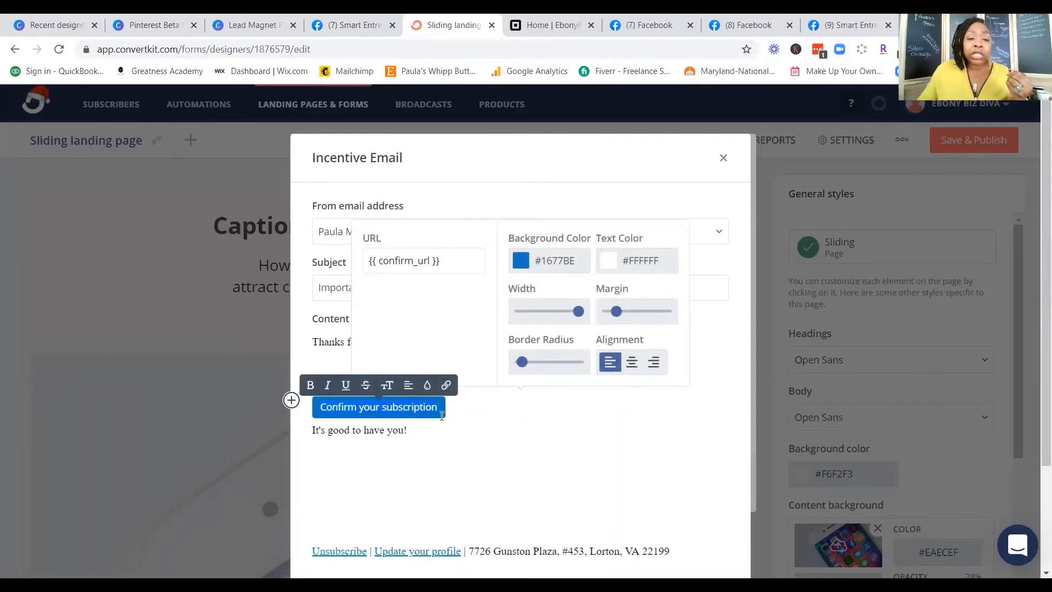
text(C)
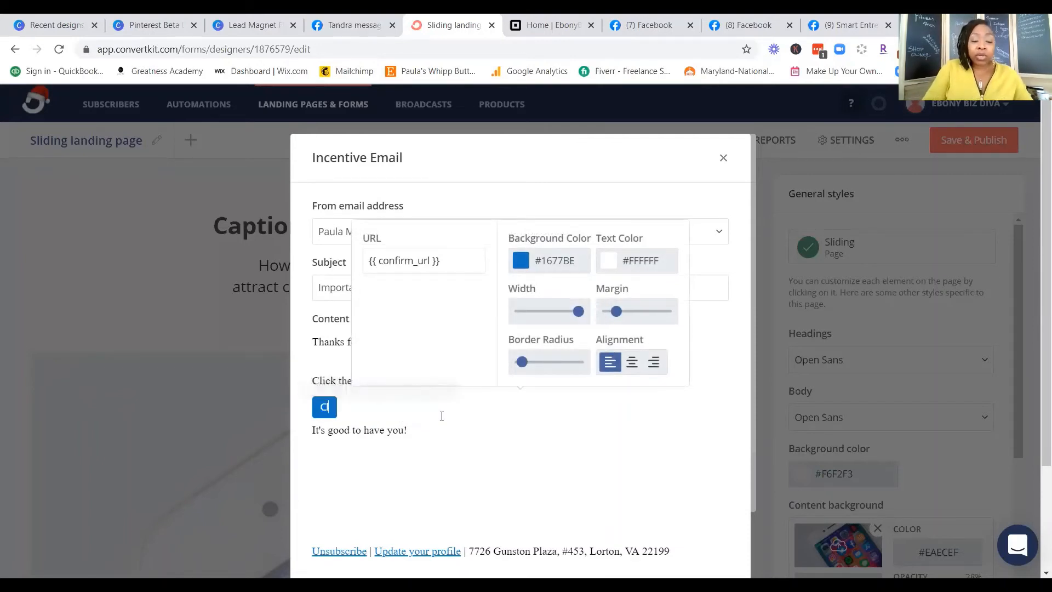
text(laim Y)
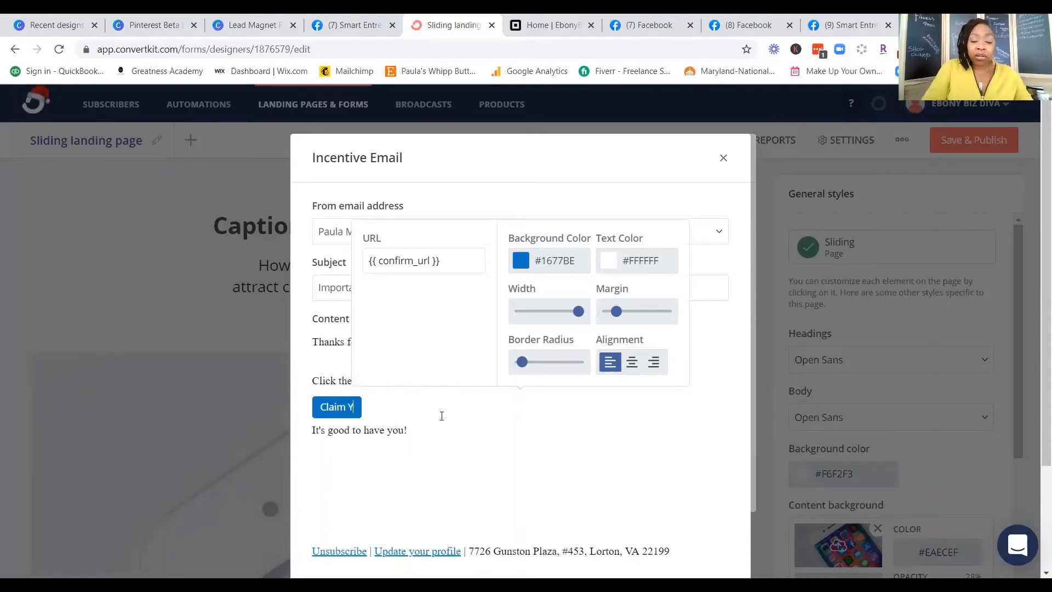
text(our Fr)
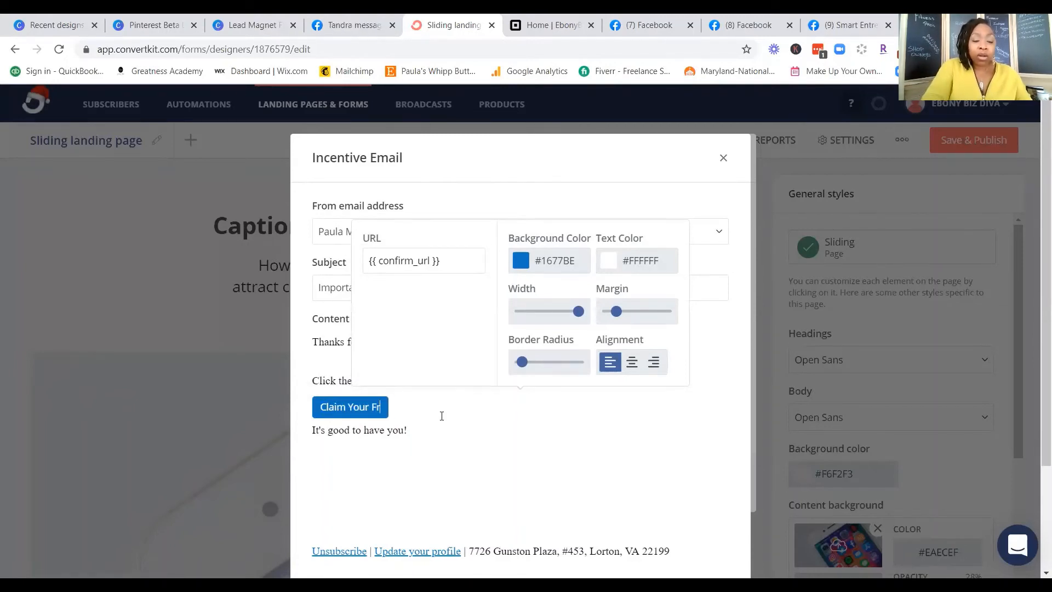
text(eebie)
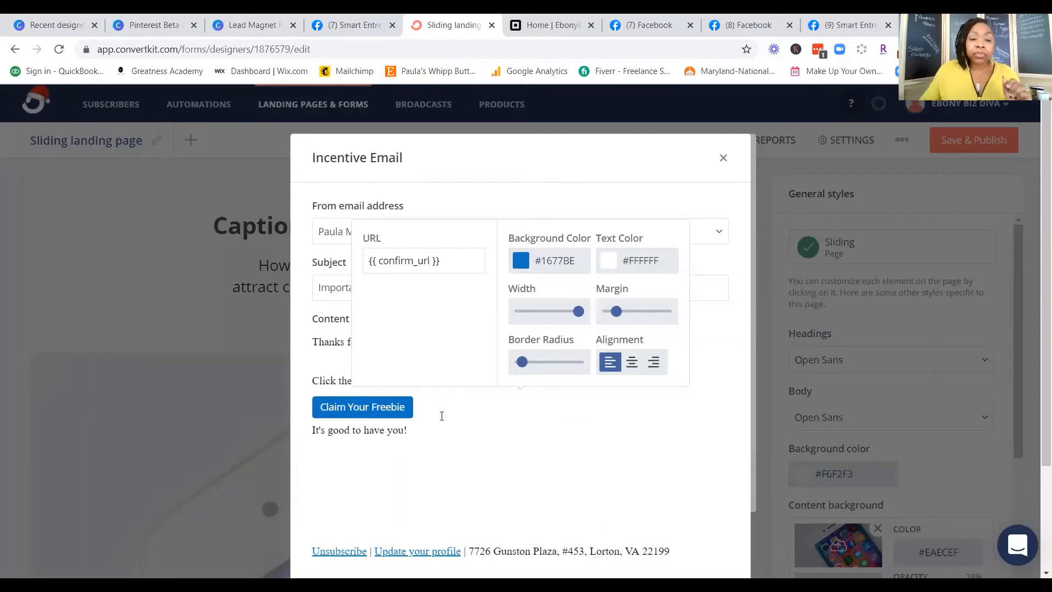
click(535, 443)
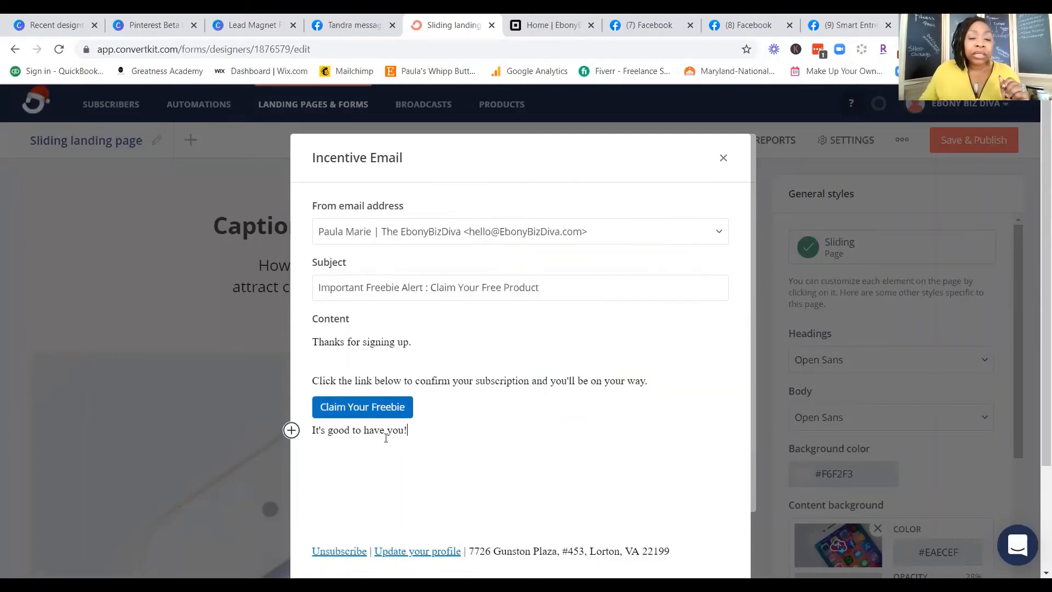
Step: Add blank lines above "It's good to have you!" and paste the "Share the Wealth....." message inviting readers to share the email
click(311, 432)
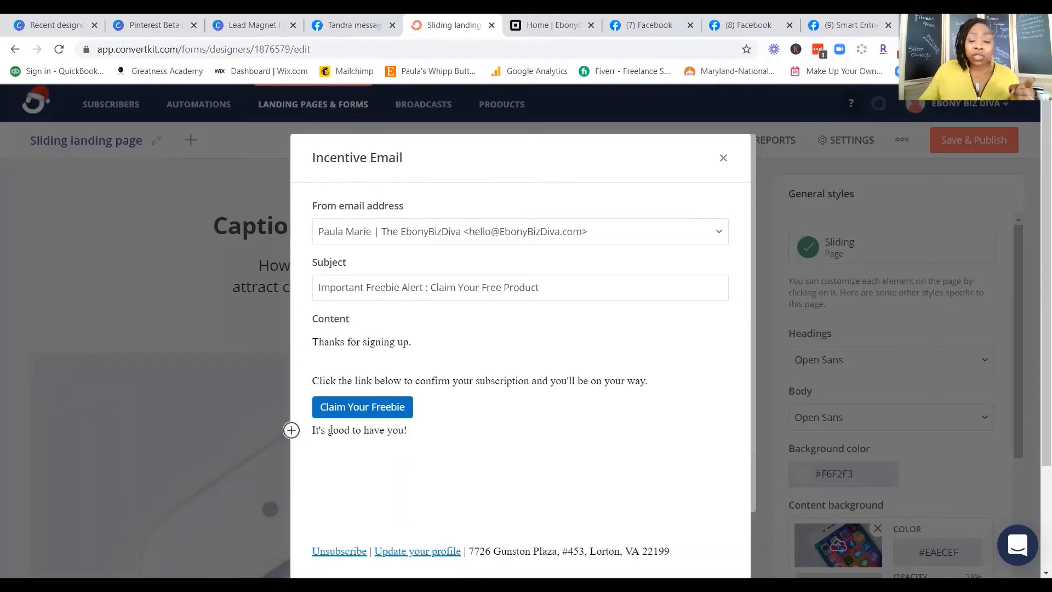
key(Return)
key(Return)
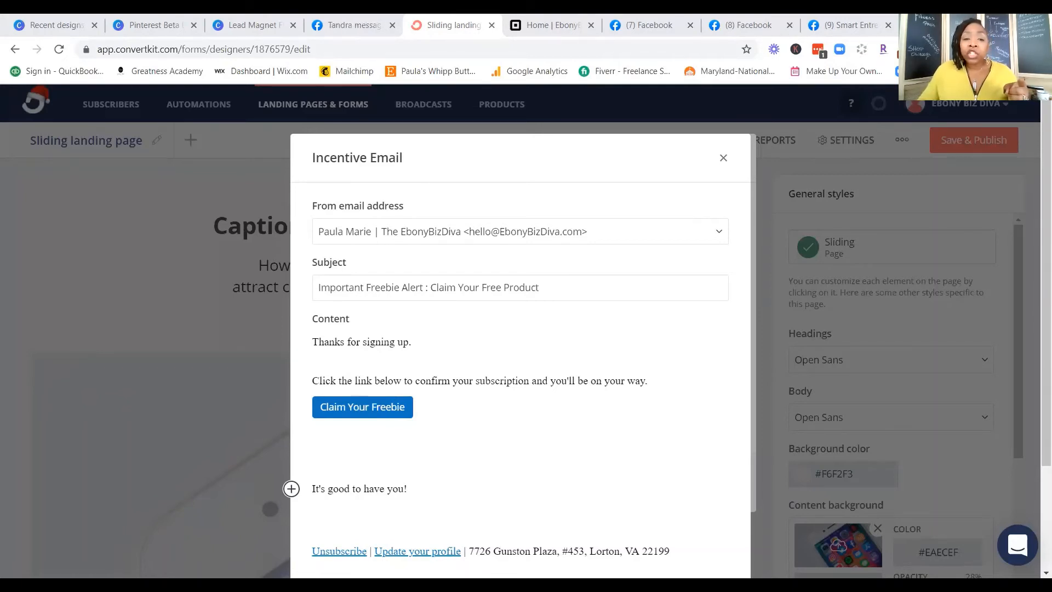
click(341, 453)
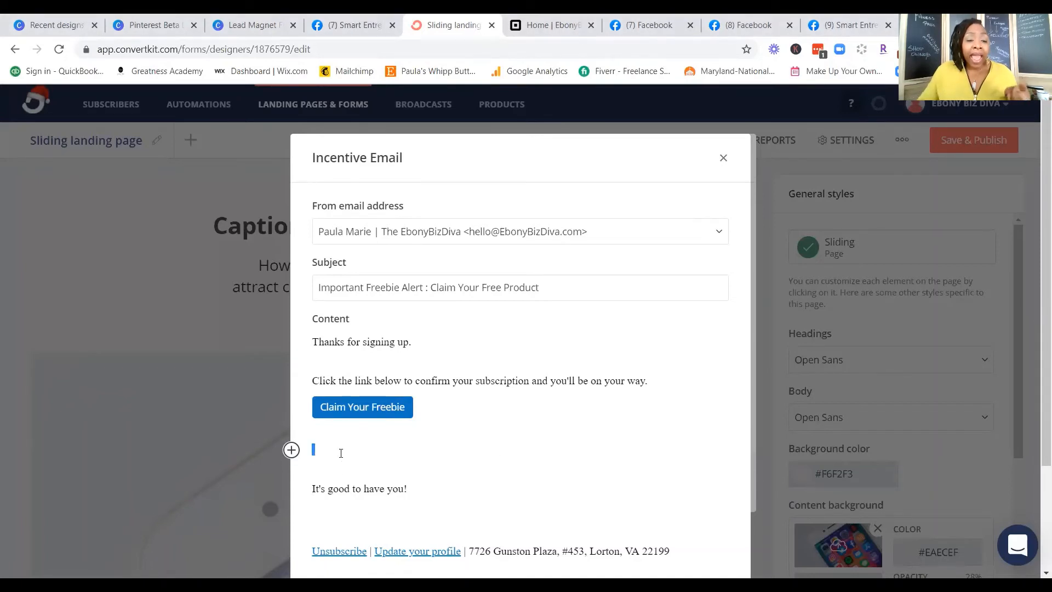
text(Share the Wealth..... Know someone who could also use this Free Gift? Share this email with them so they can grab theirs, simply by clicking the Friends Button Below.)
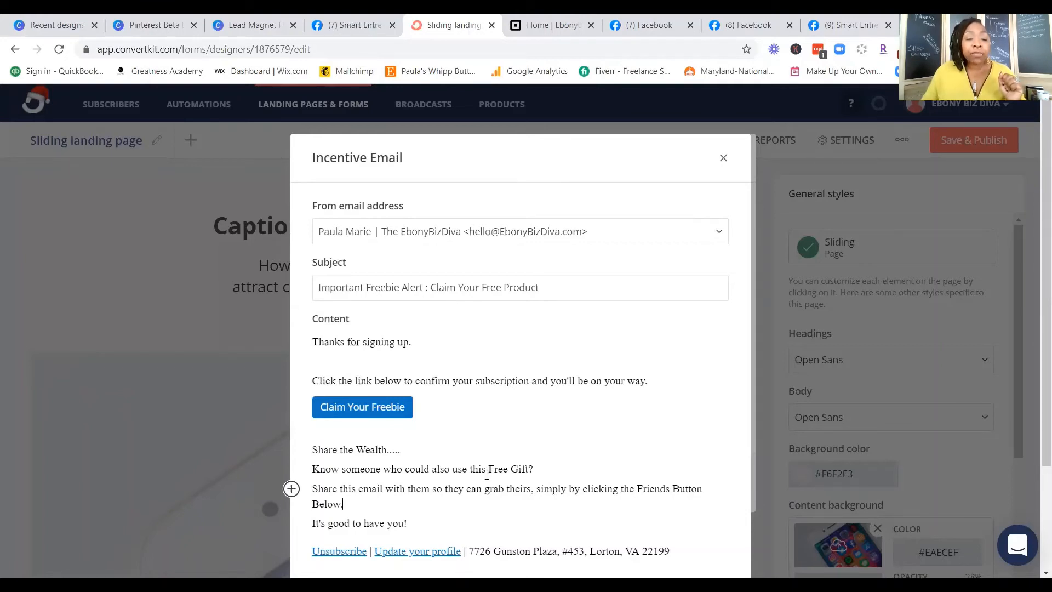
Step: Add blank lines below the pasted sharing message and insert a button block there
scroll(486, 475, down, 1)
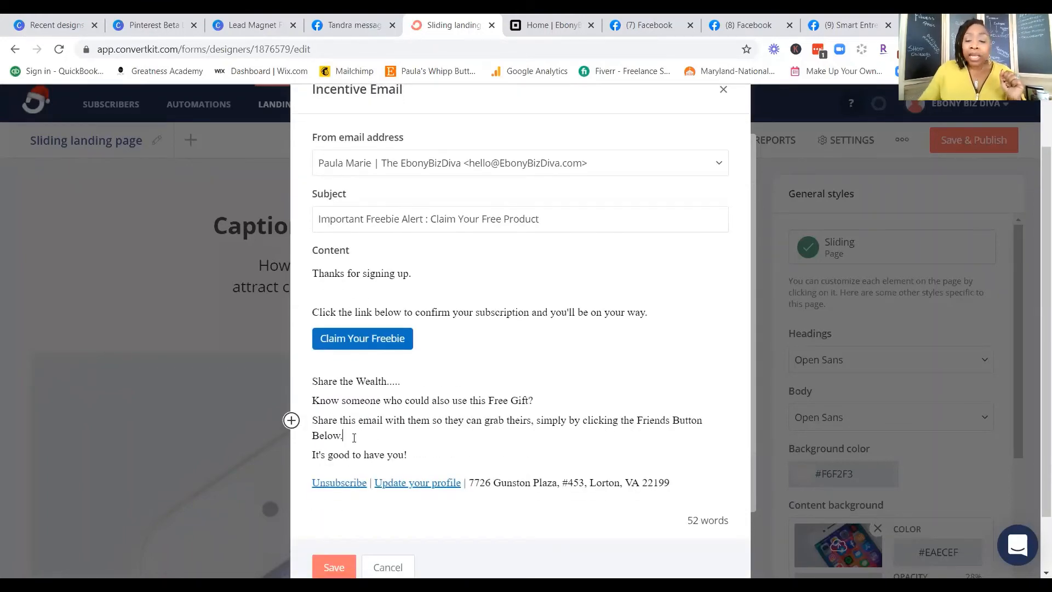
key(Return)
key(Return)
key(Return)
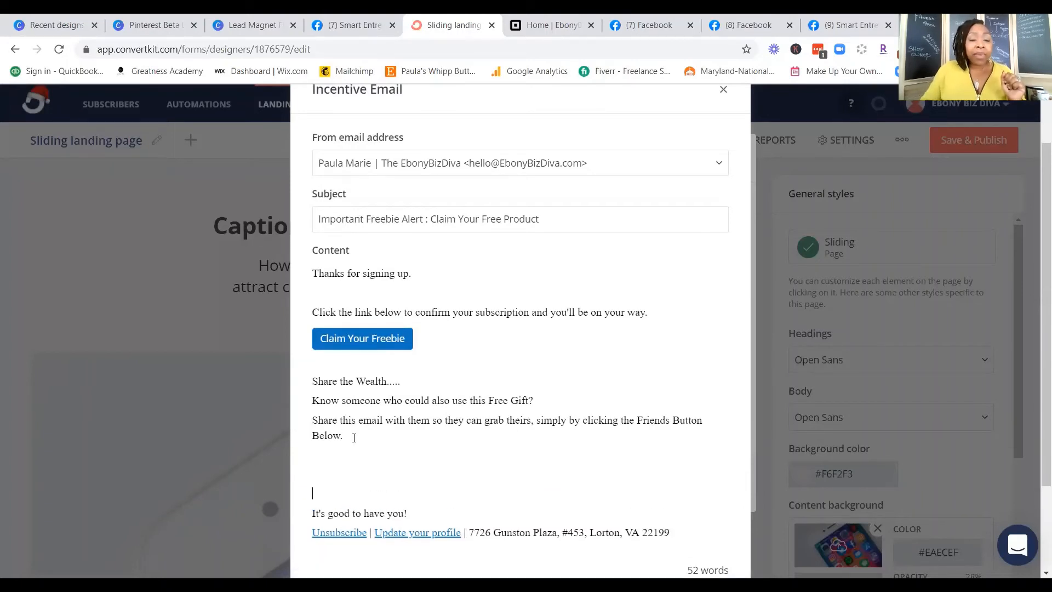
click(291, 474)
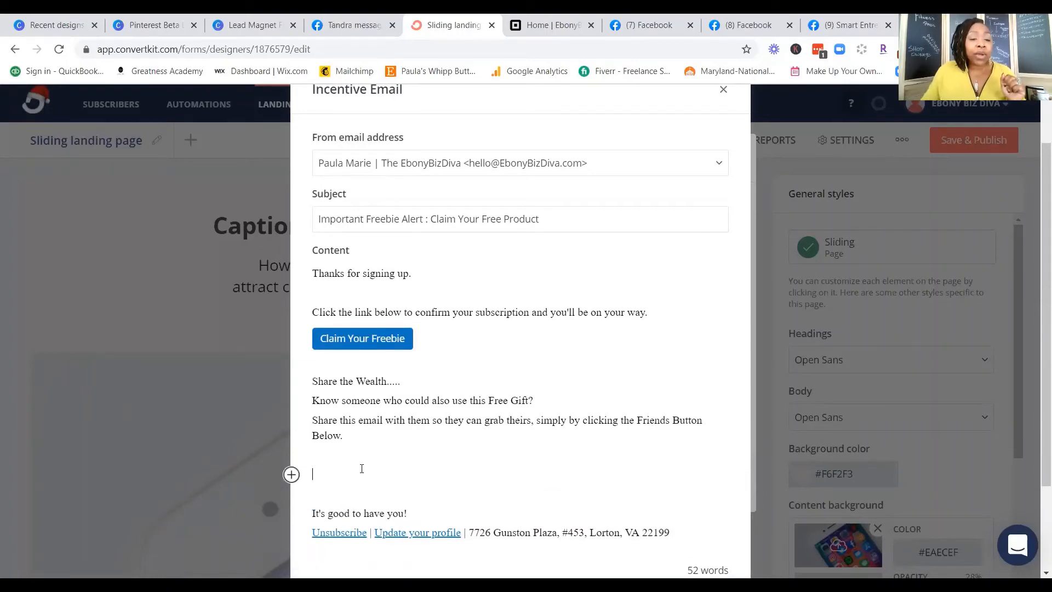
click(291, 474)
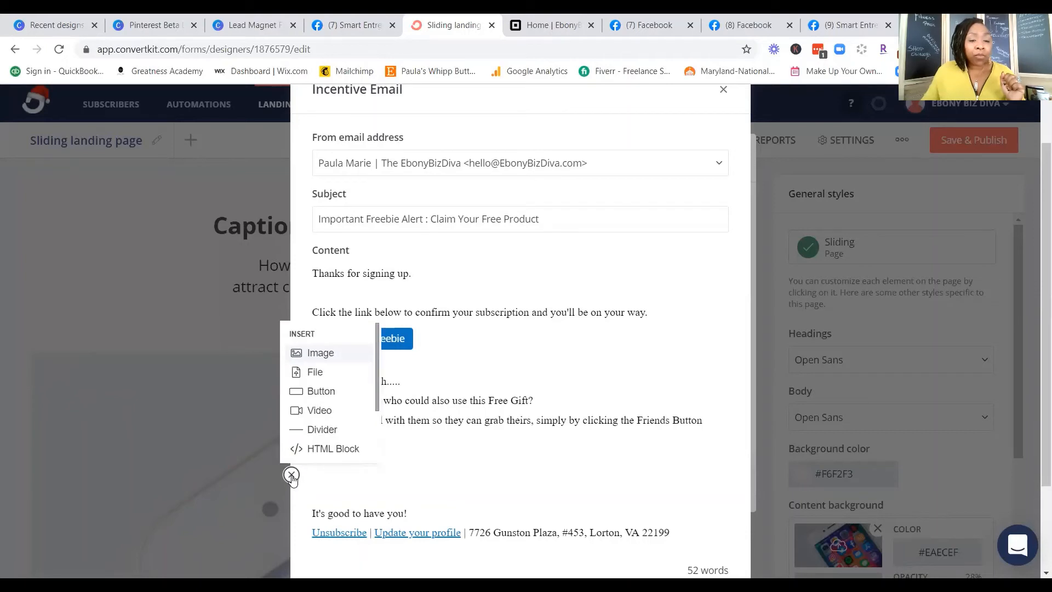
click(315, 374)
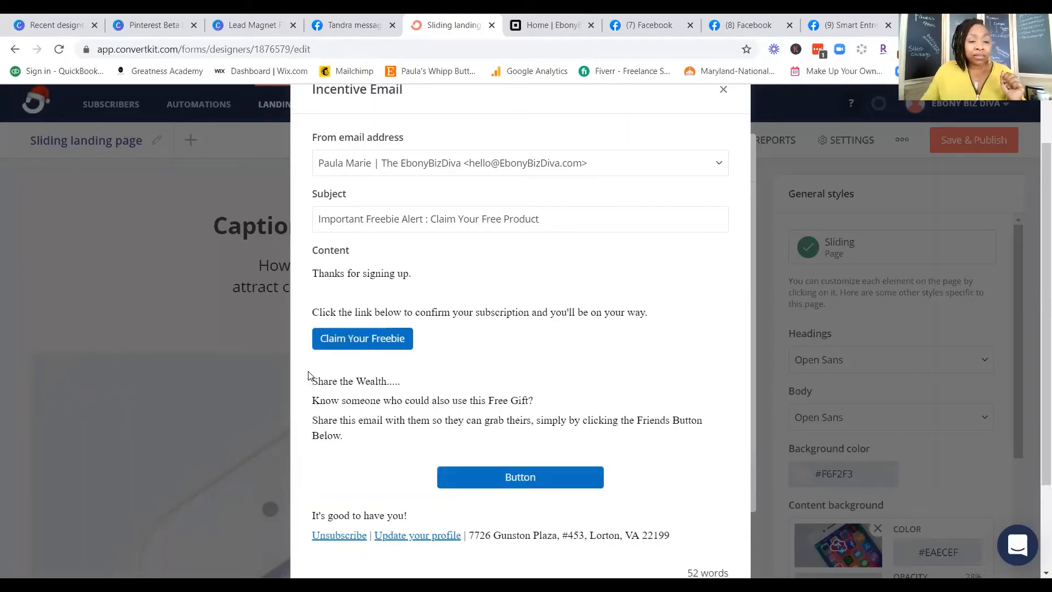
Step: Set the new button's background color to #d0021b
click(587, 482)
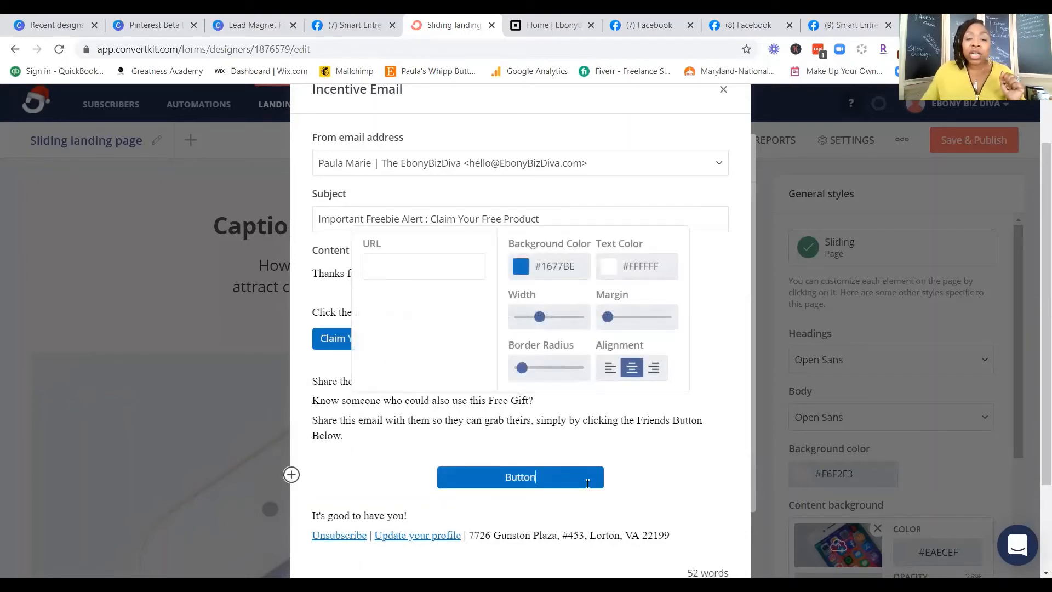
click(577, 265)
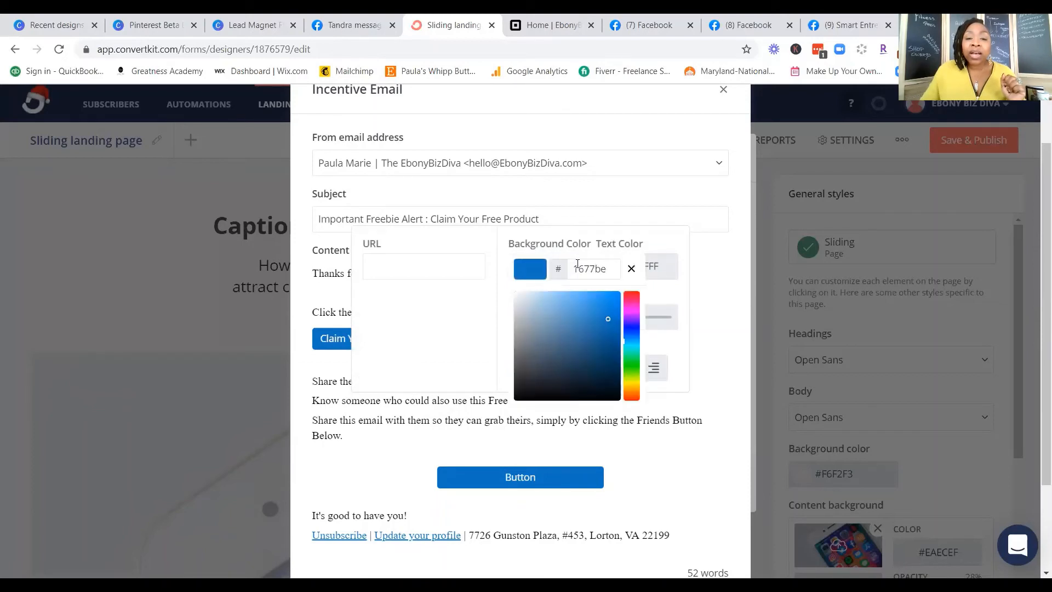
drag(573, 268, 618, 272)
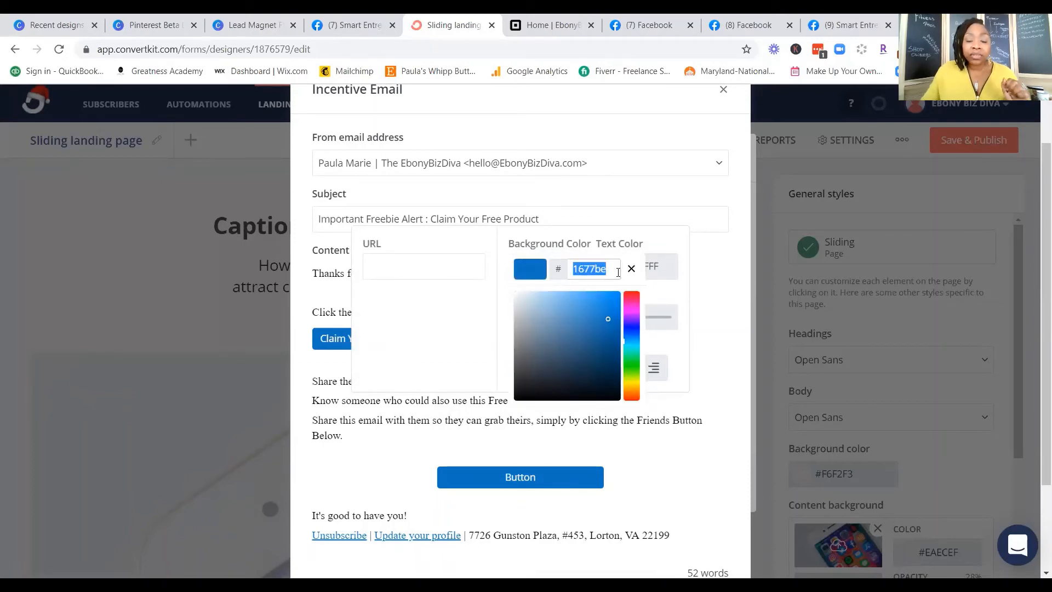
text(d00)
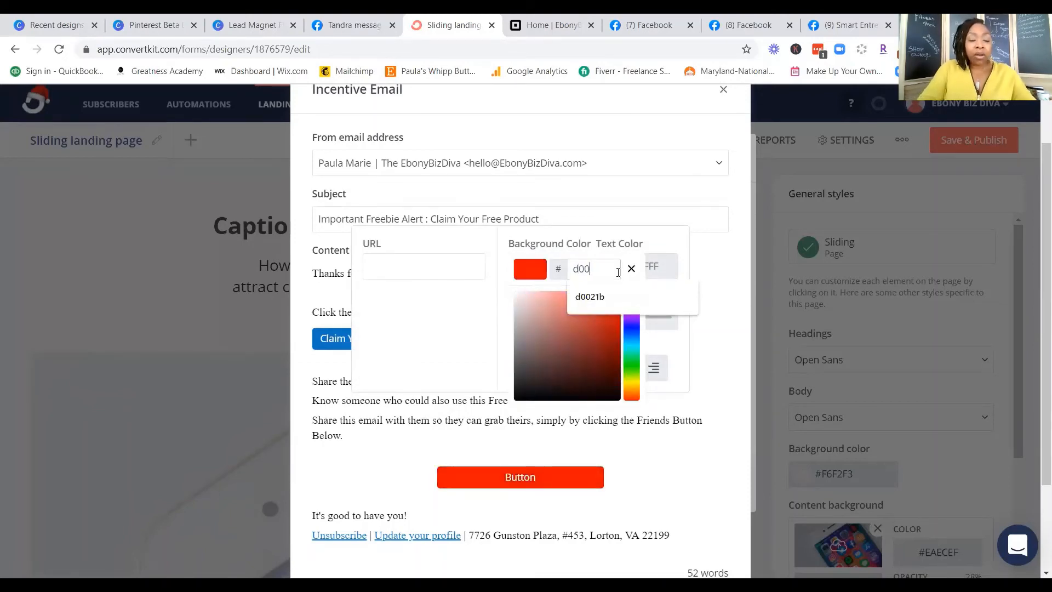
text(21b)
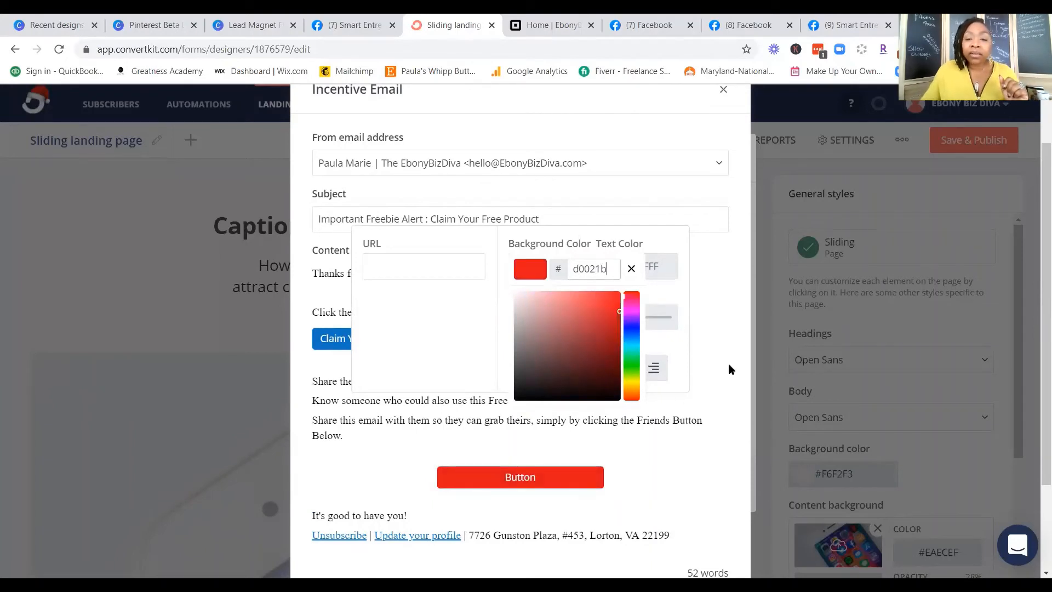
click(725, 355)
Step: Add "Friends" before "Button" in the red button's label so that it reads "Friends Button"
click(506, 479)
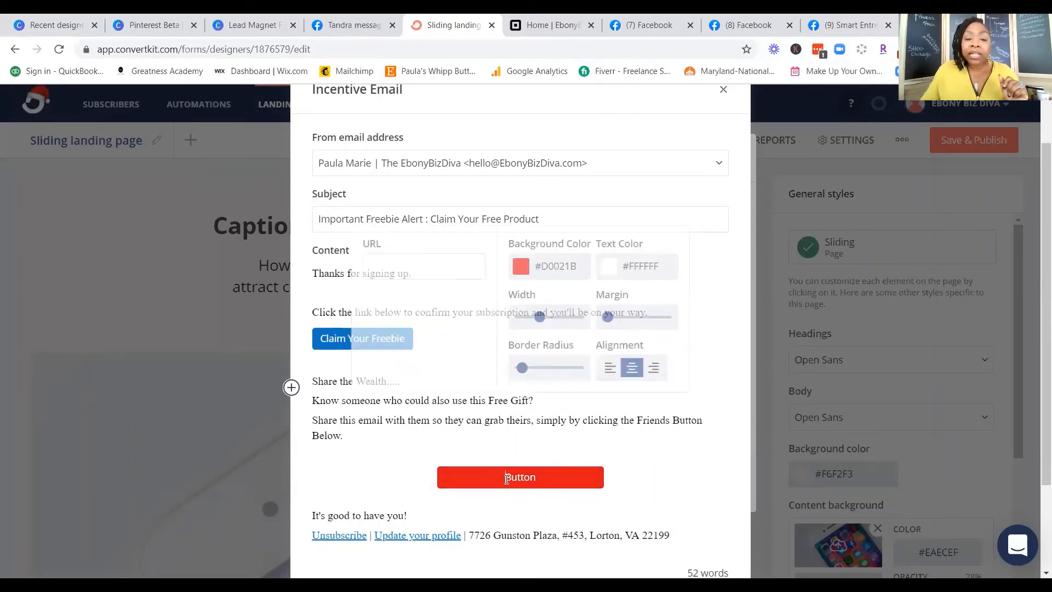
text(F)
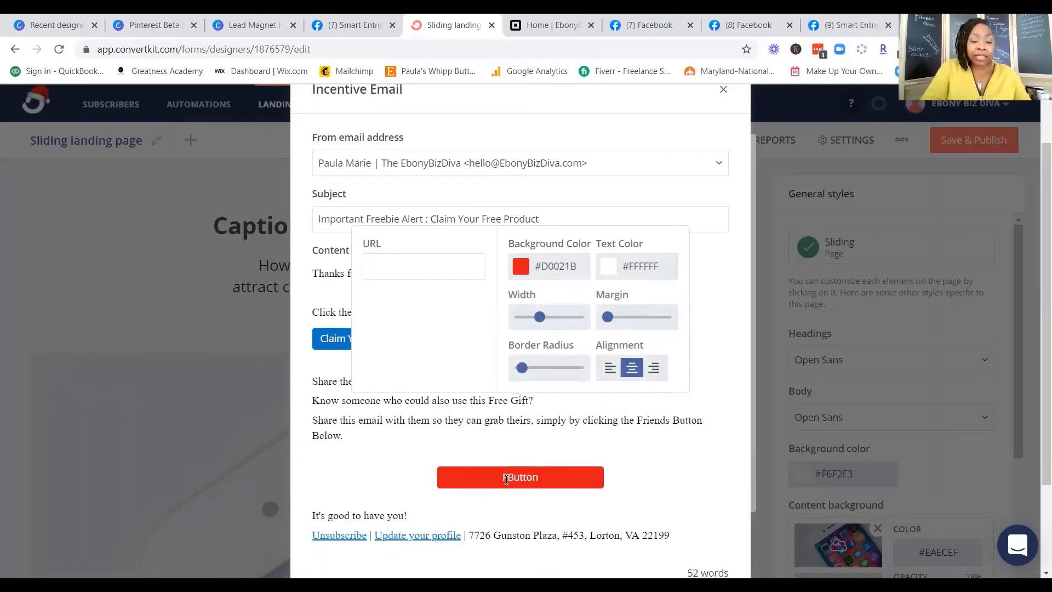
text(riends)
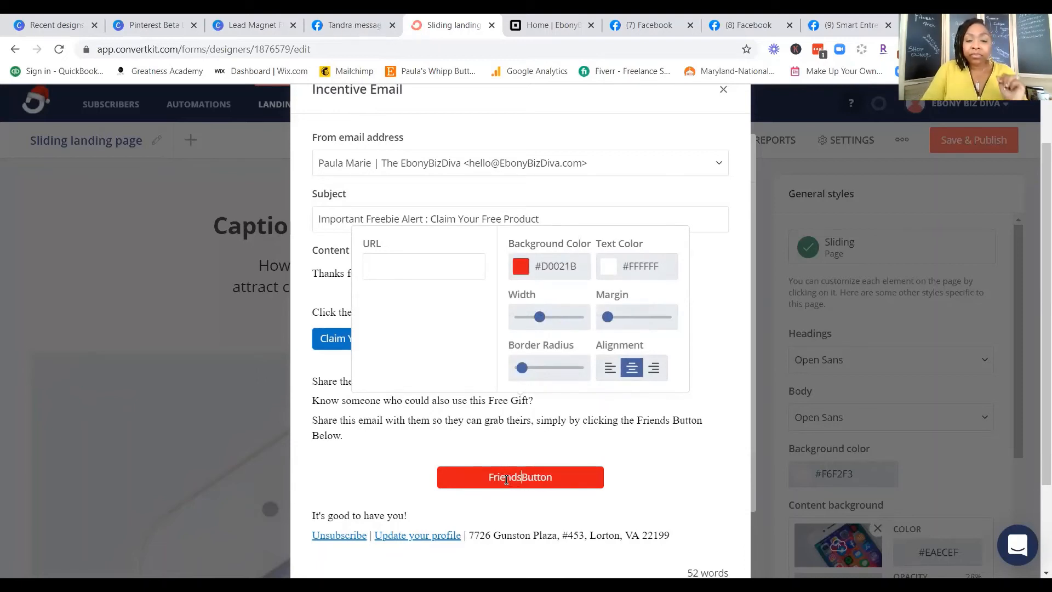
click(640, 452)
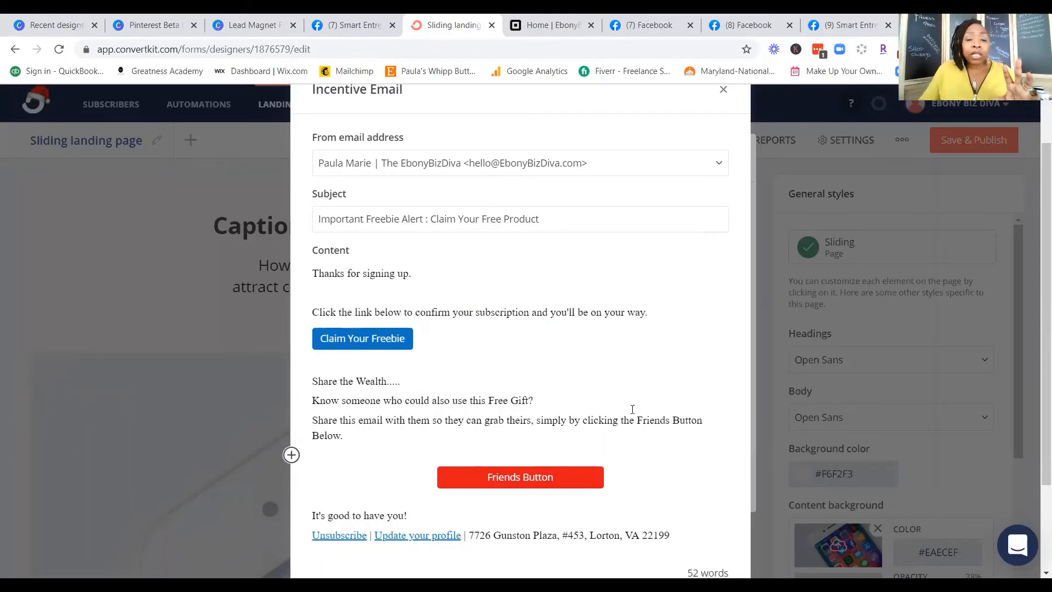
Step: Add blank lines below the closing line "It's good to have you!"
scroll(632, 409, down, 2)
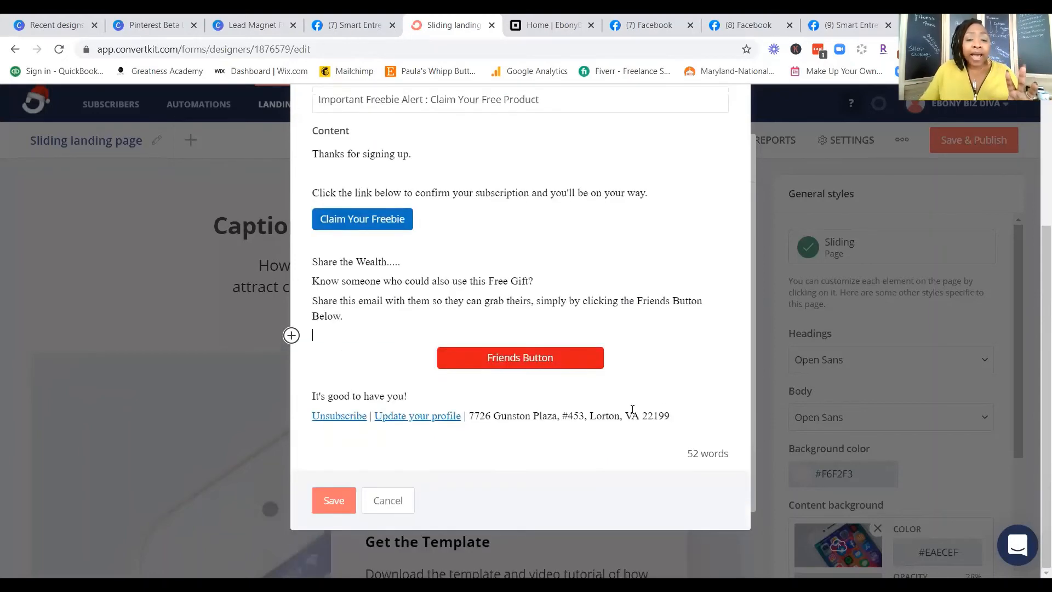
click(423, 395)
key(Return)
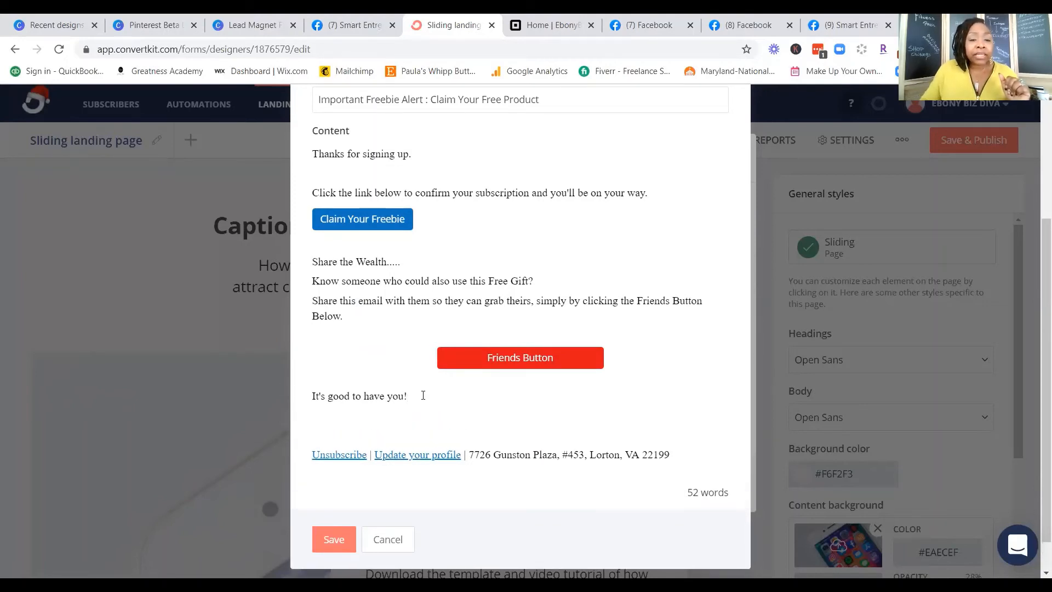
click(290, 434)
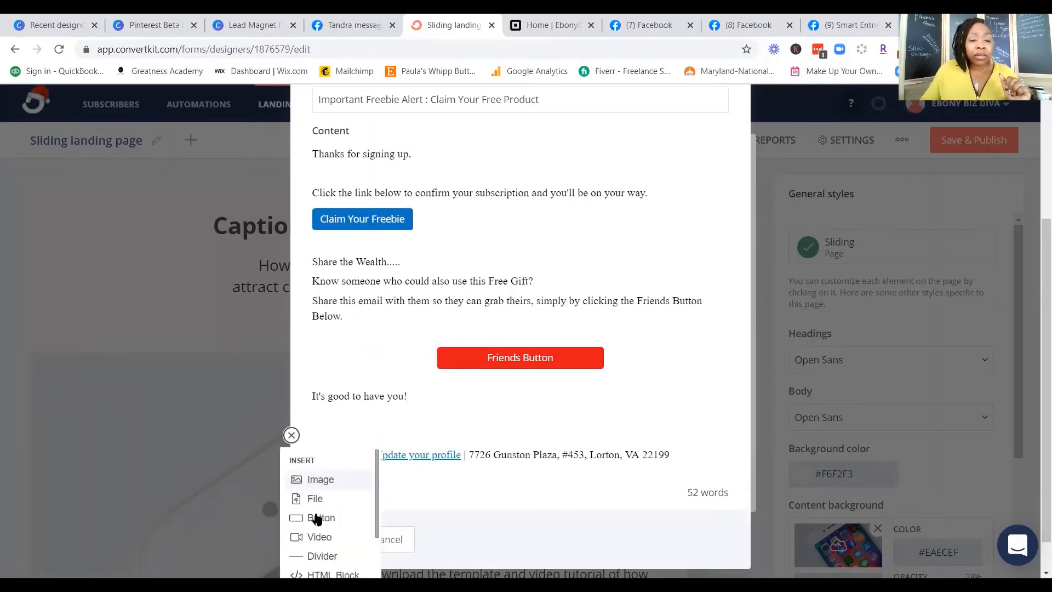
scroll(317, 519, down, 3)
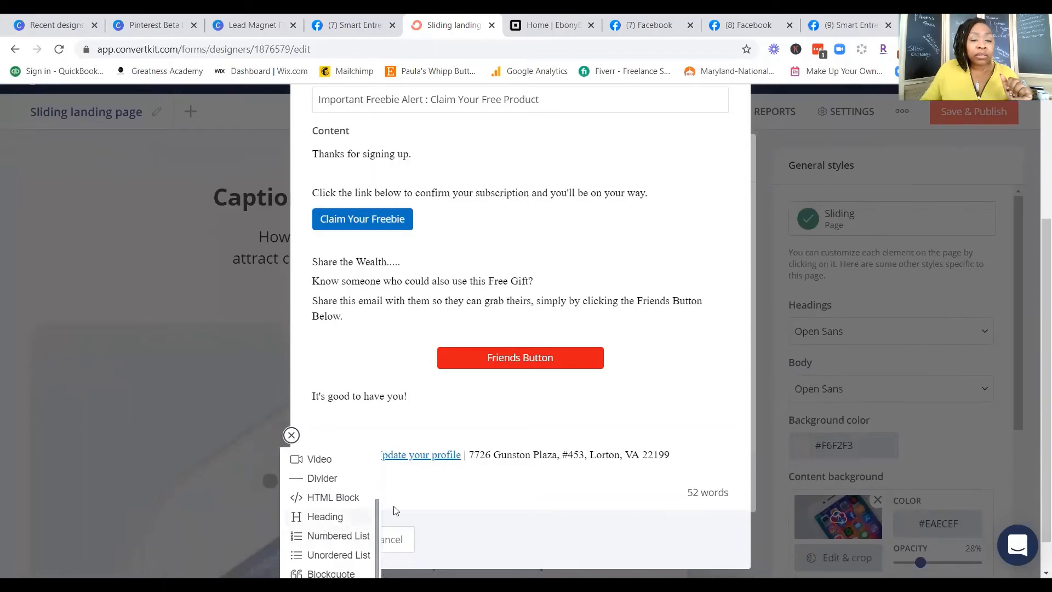
scroll(422, 504, down, 2)
click(418, 435)
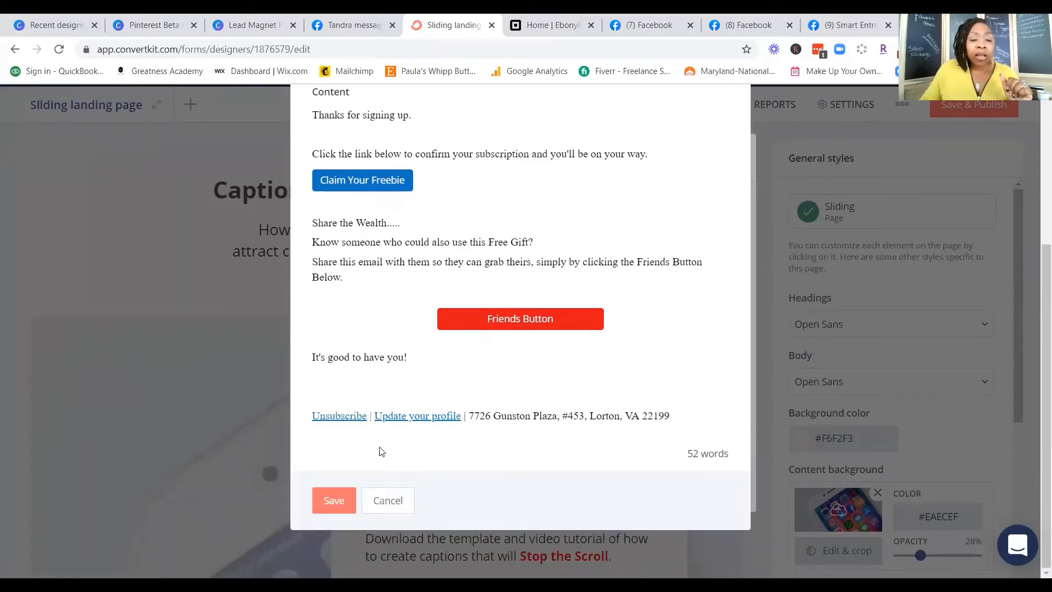
Step: Sign the incentive email with the sender's name on the line above the unsubscribe link
click(343, 394)
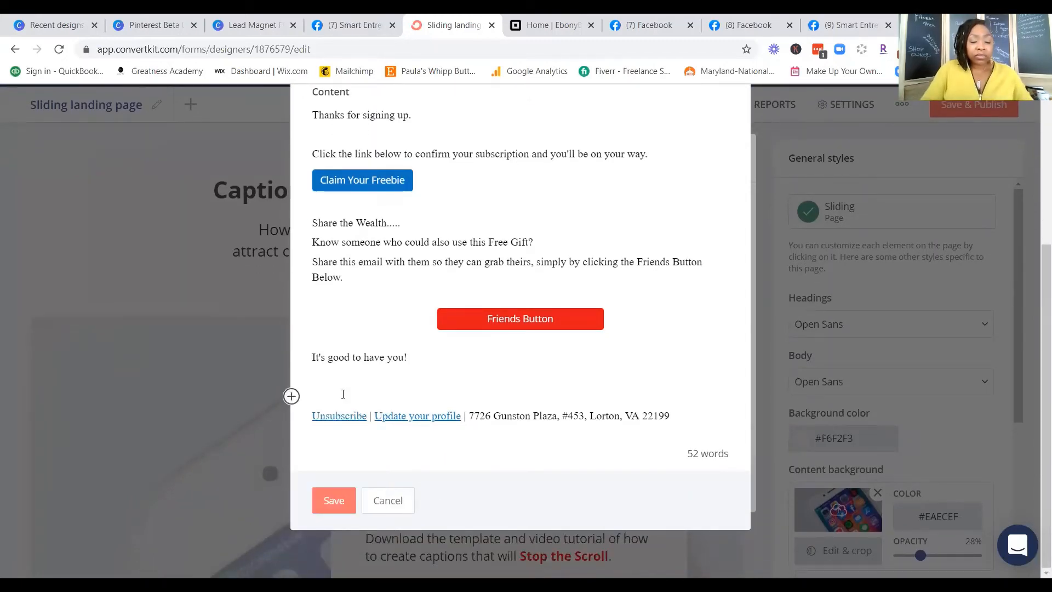
text(Paula Ma)
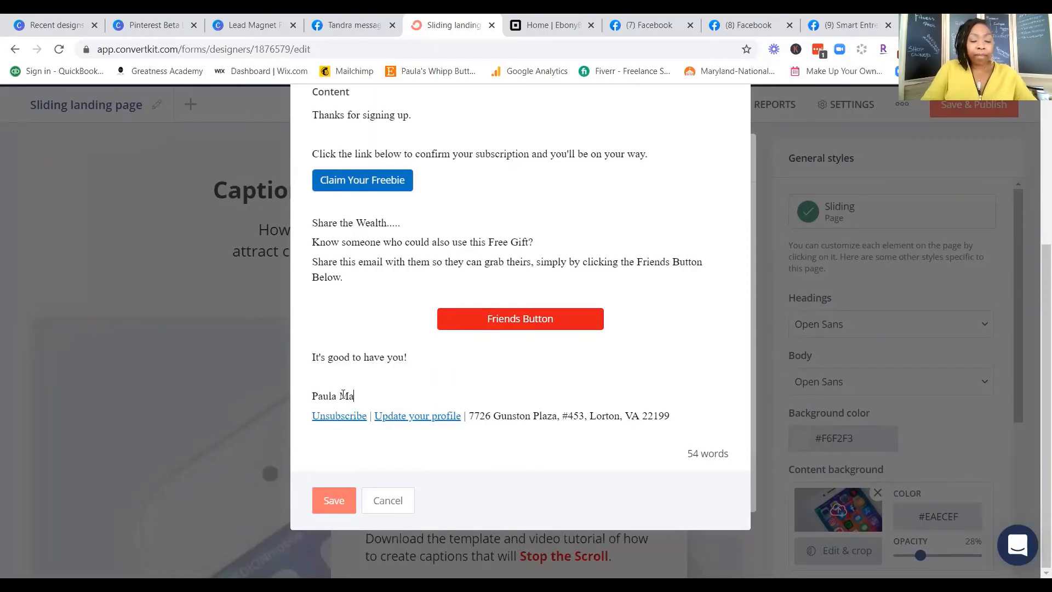
text(rie)
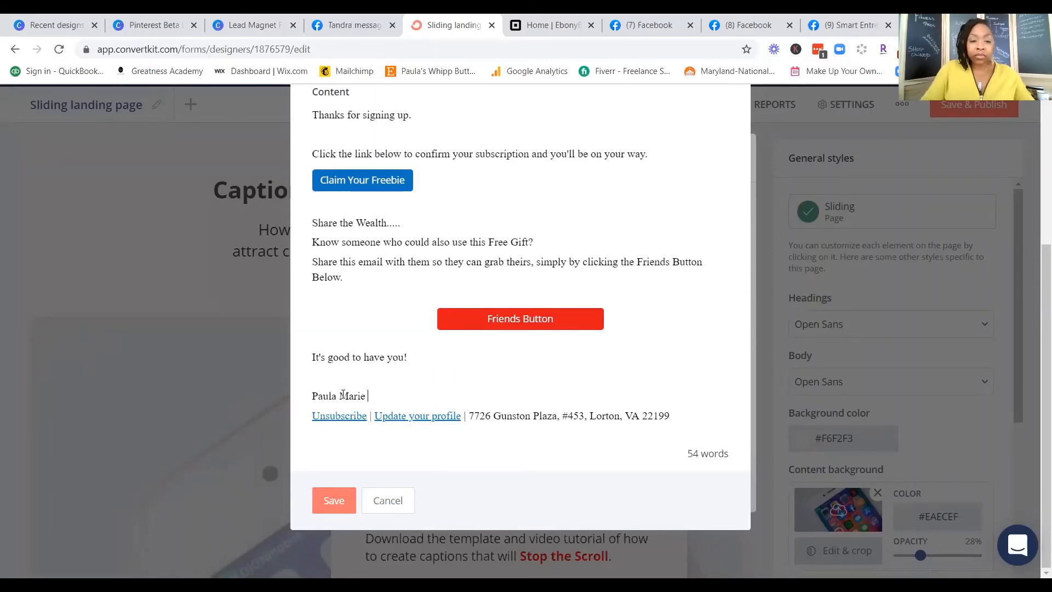
text( | Eb)
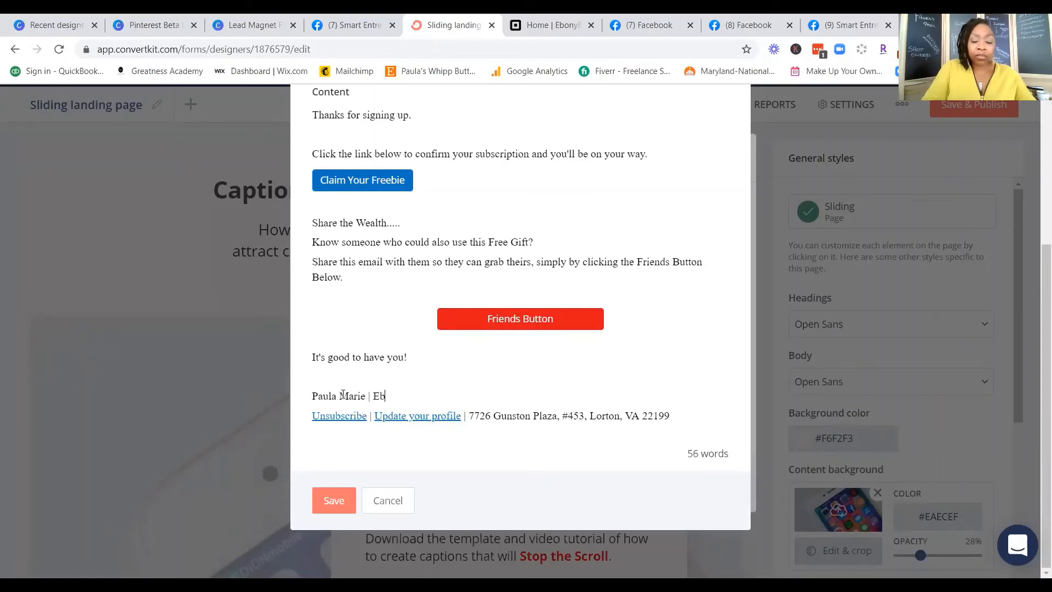
text(onyBizD)
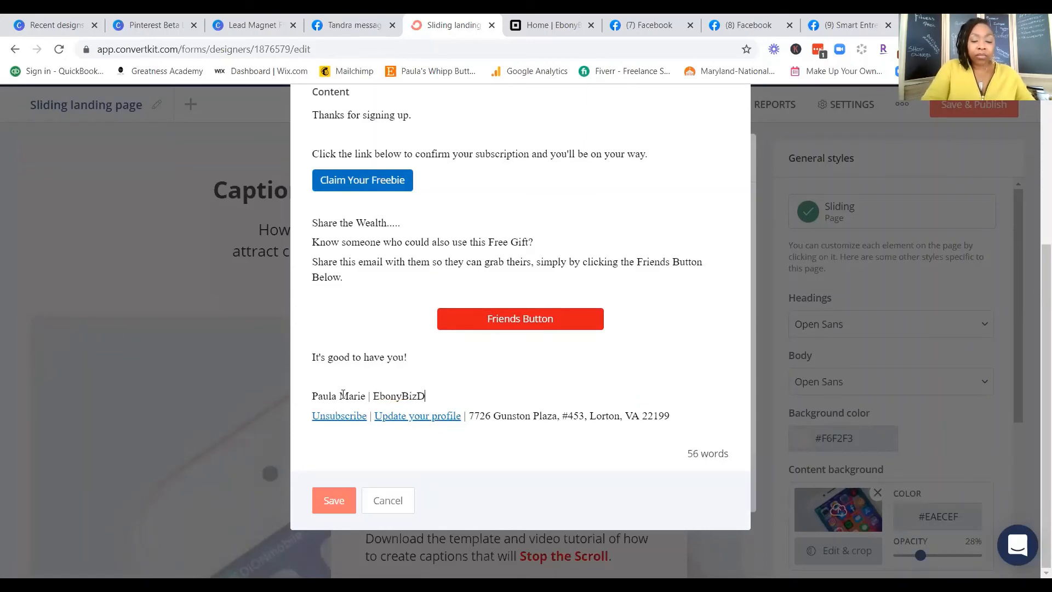
text(iva)
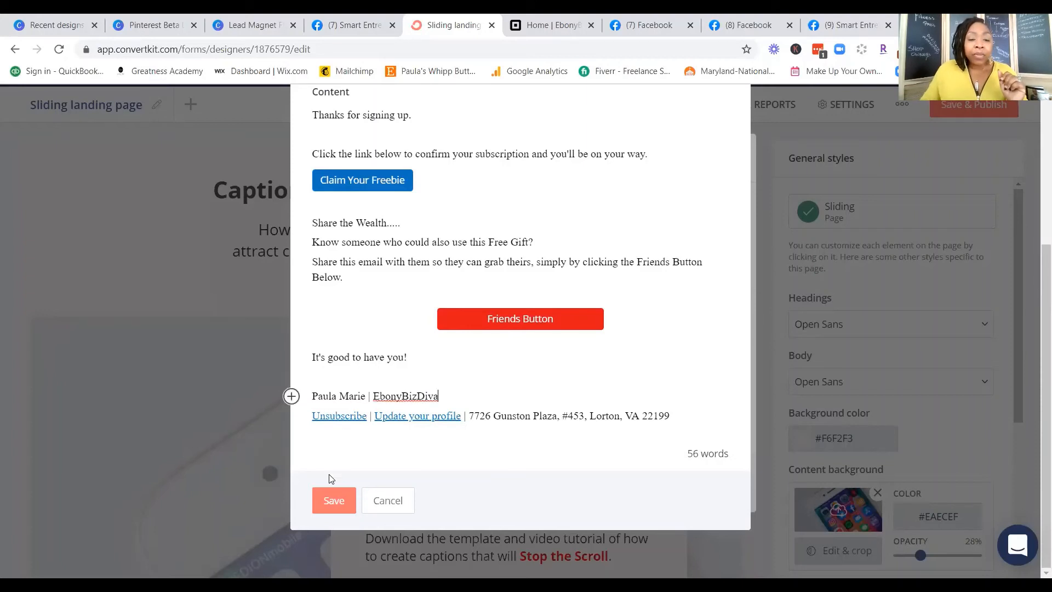
Step: Add "| EbonyBizDiva" after the sender's name in the signature and save the incentive email
click(339, 502)
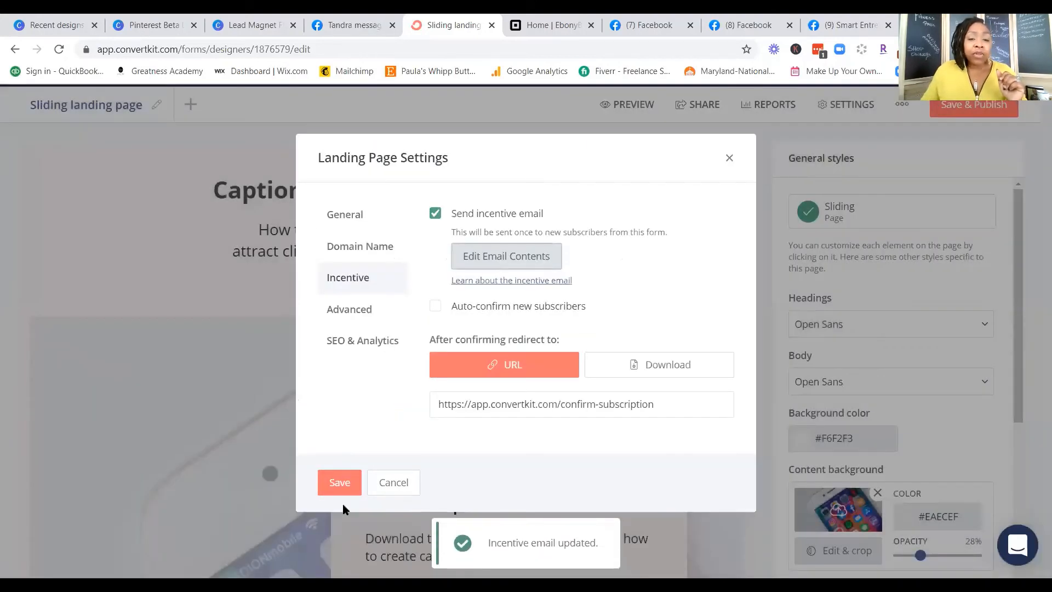
Step: Close the landing page settings and copy the page's share URL
click(730, 160)
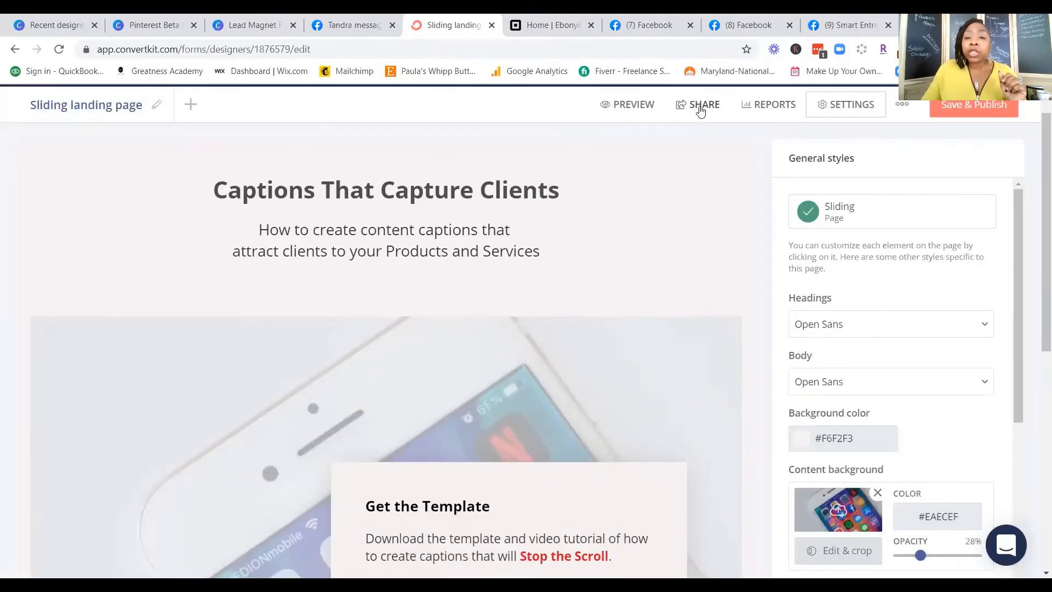
click(703, 112)
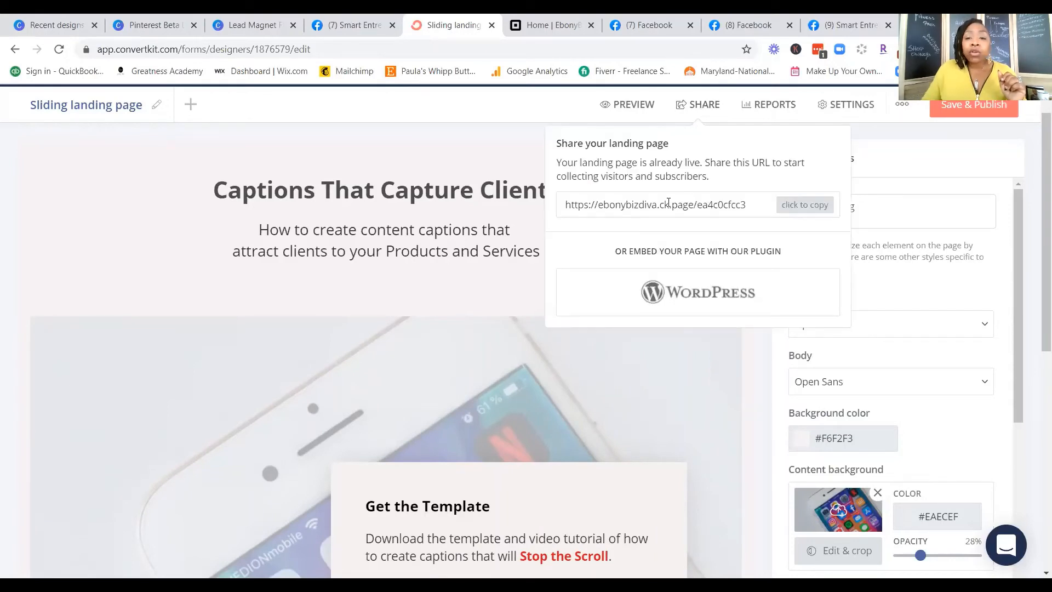
click(805, 206)
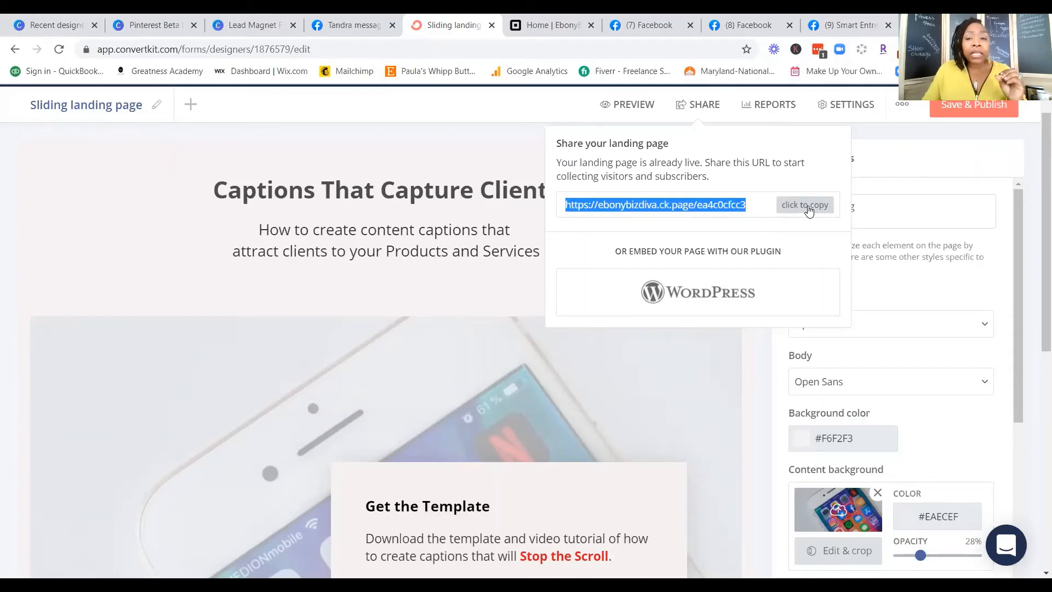
click(840, 108)
click(840, 108)
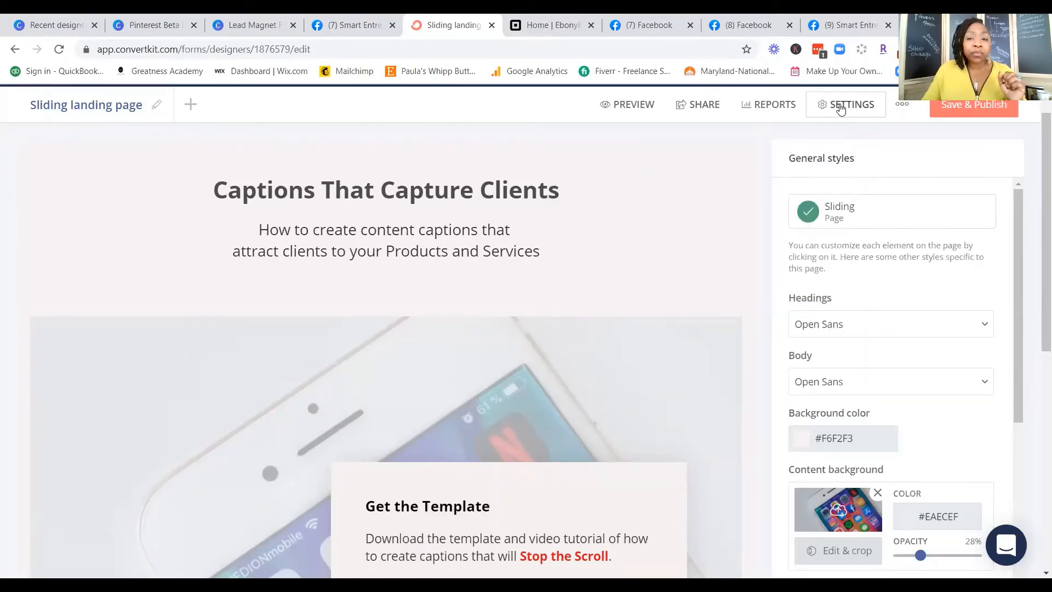
click(360, 283)
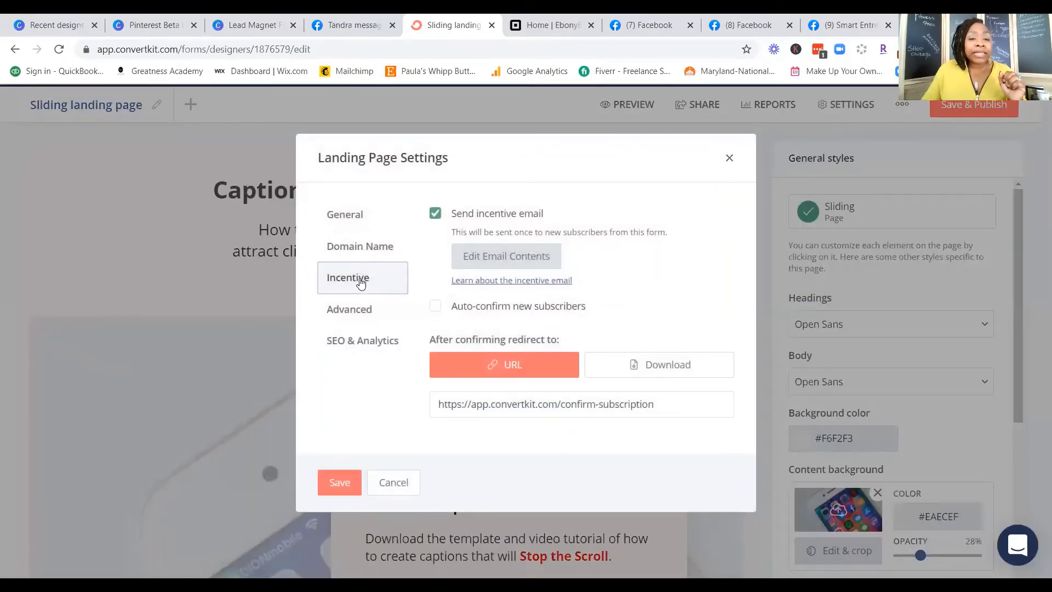
click(505, 255)
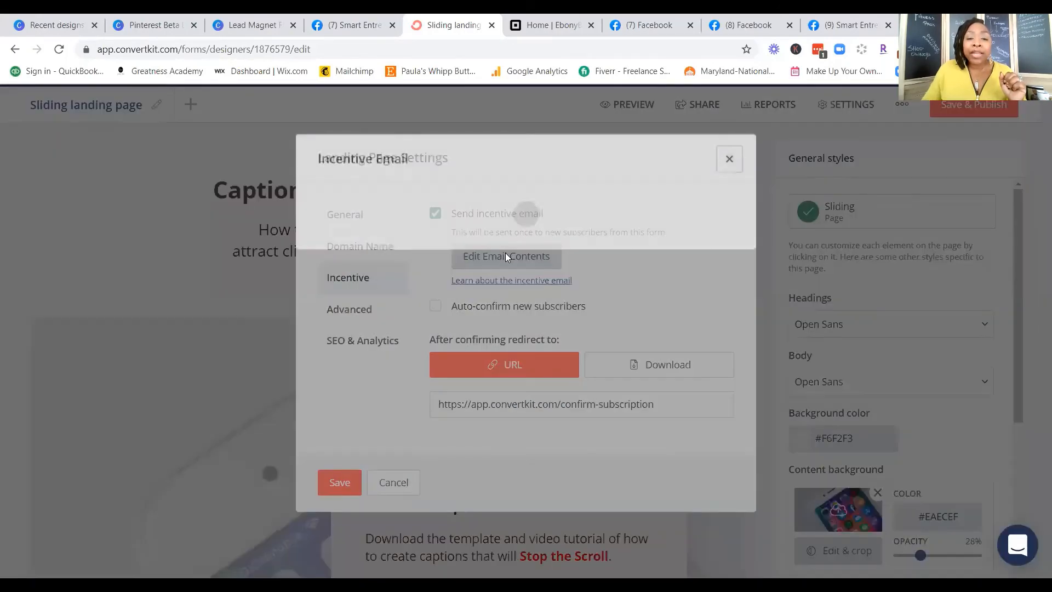
scroll(535, 383, down, 3)
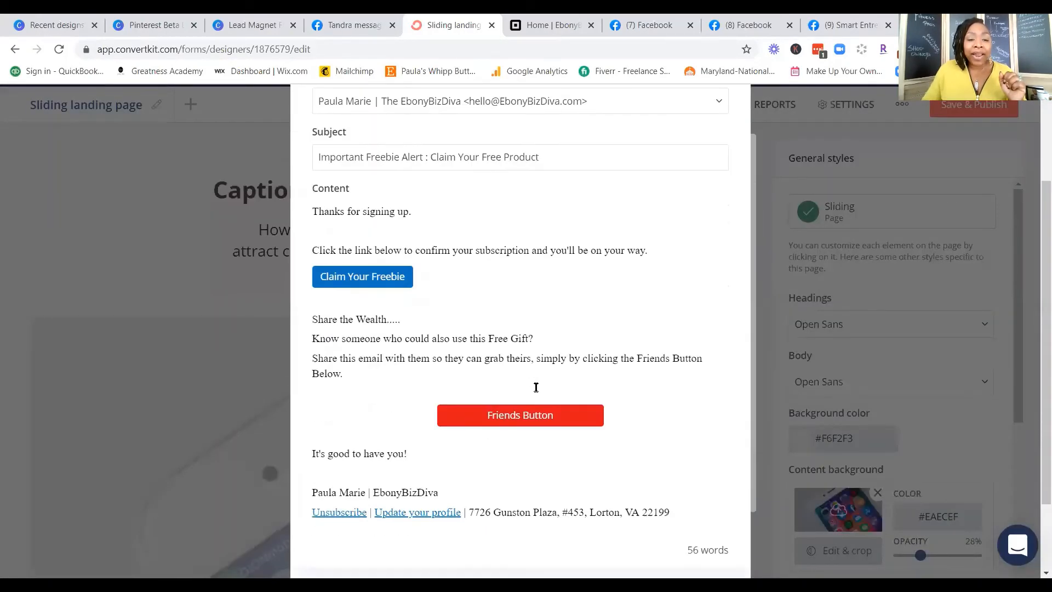
click(583, 417)
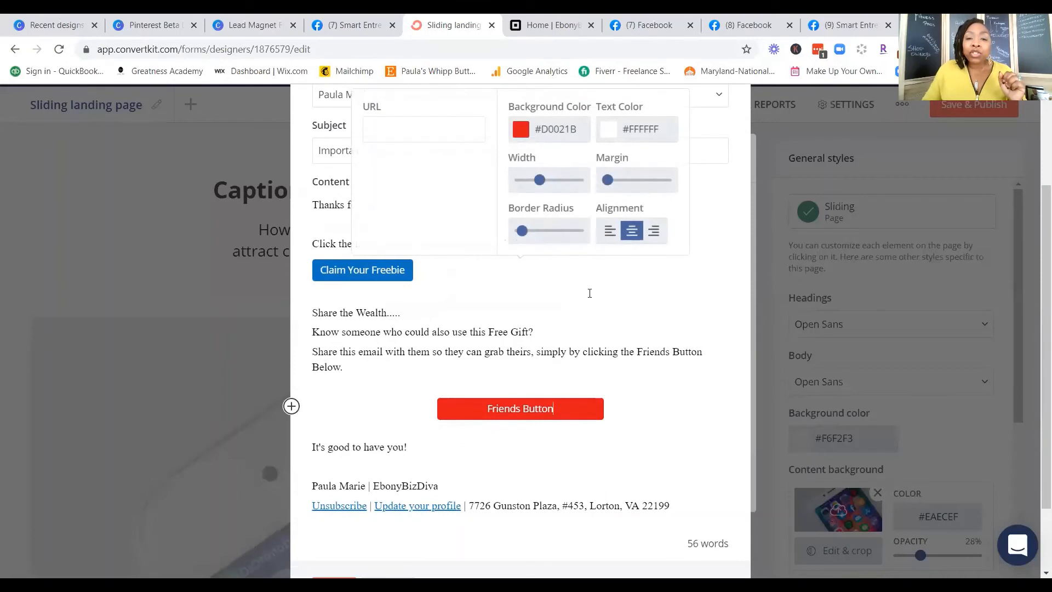
click(642, 419)
click(575, 408)
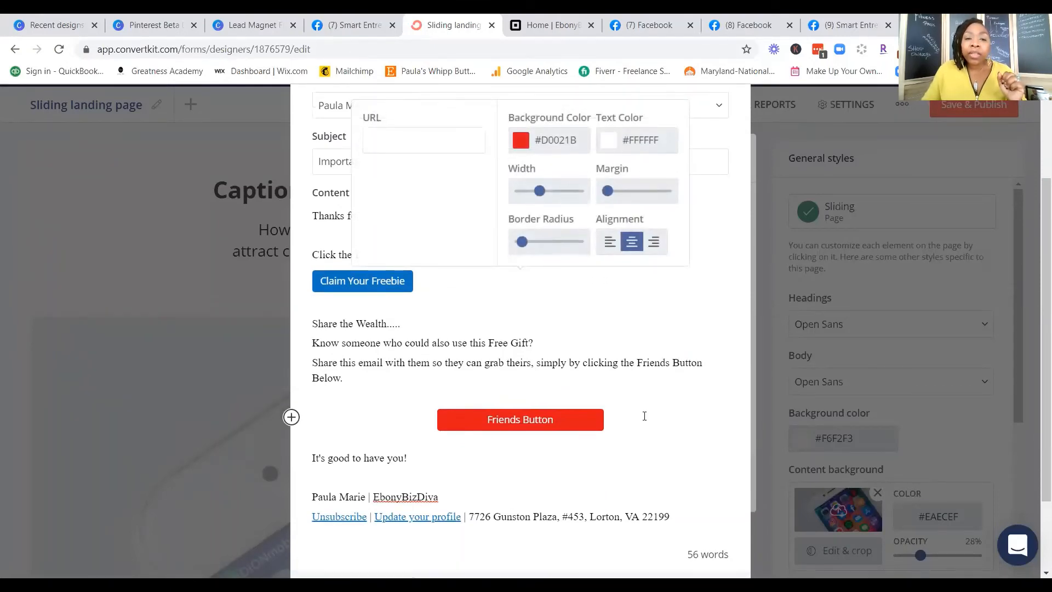
scroll(474, 222, up, 2)
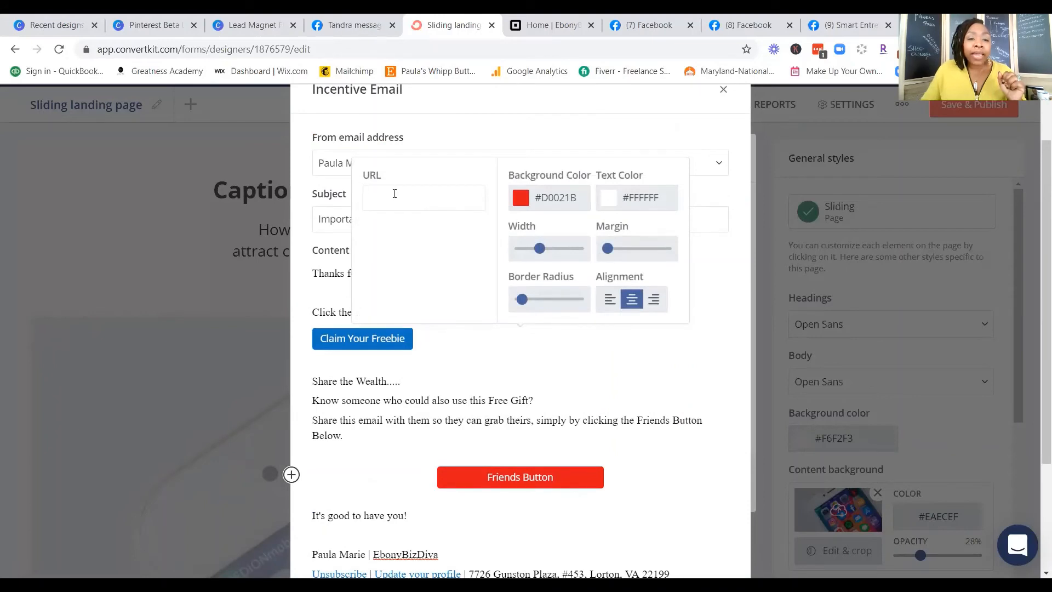
click(395, 198)
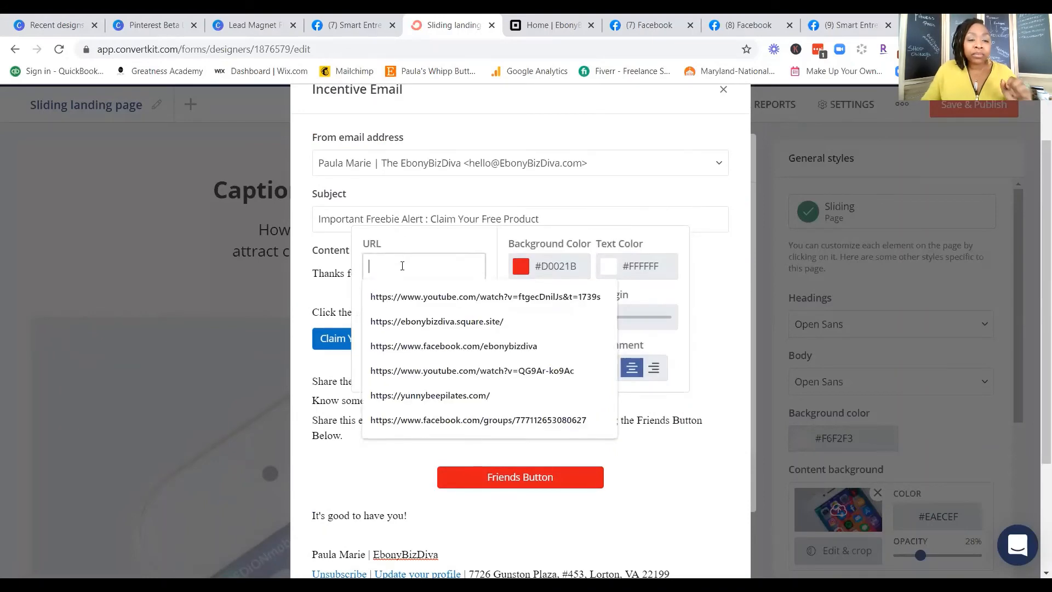
key(ctrl+v)
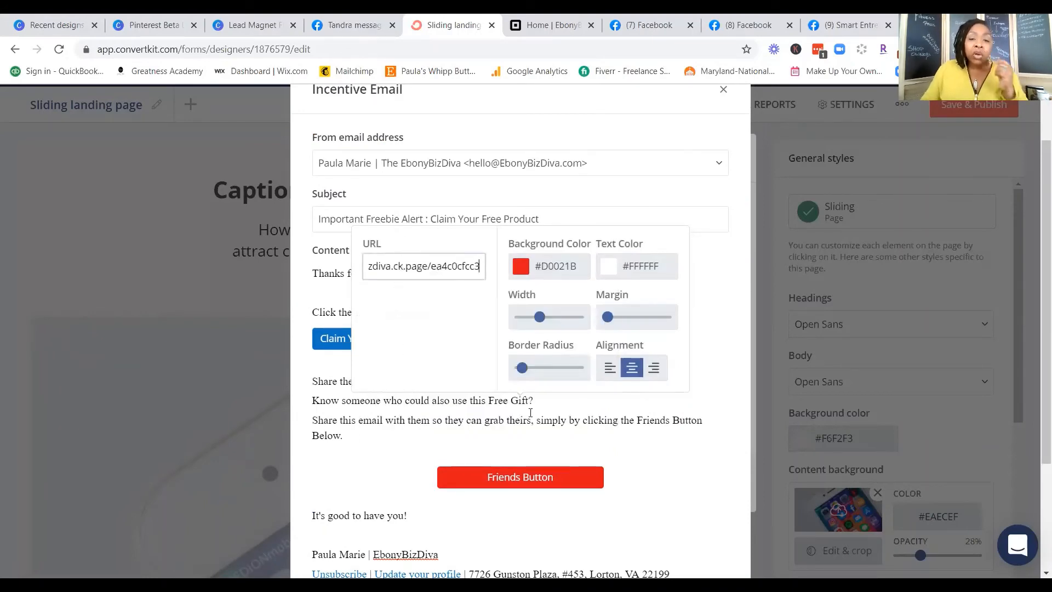
click(633, 472)
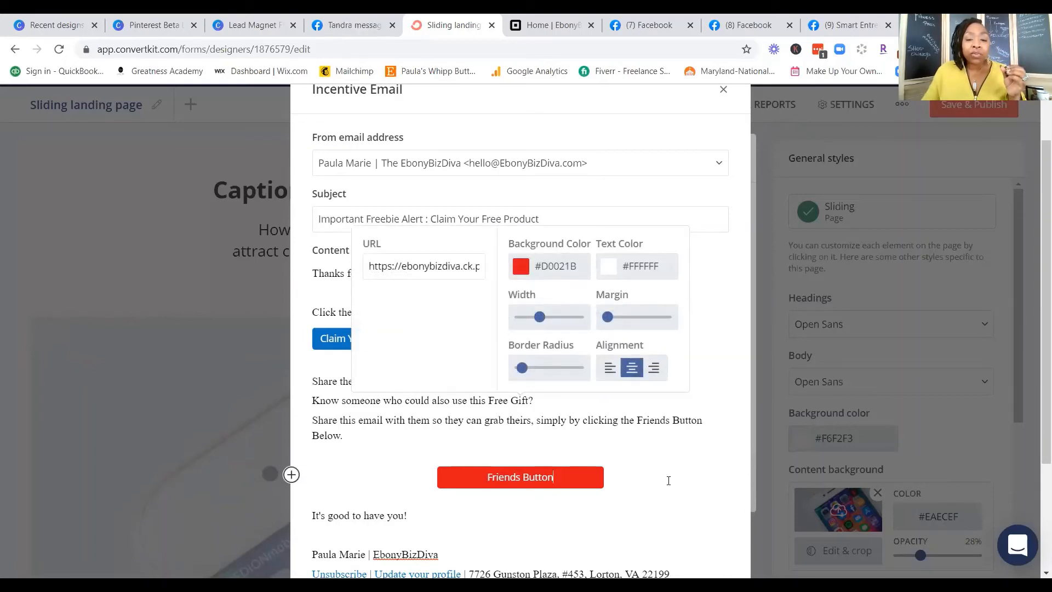
click(666, 458)
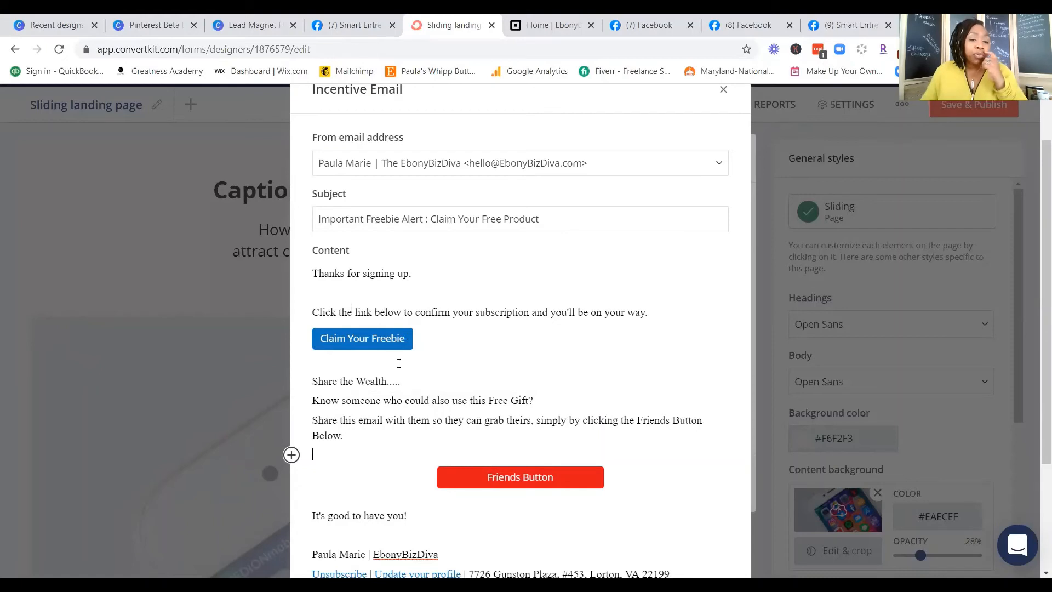
Step: Set the "Claim Your Freebie" button's background color to #d0021b and save the incentive email
click(388, 343)
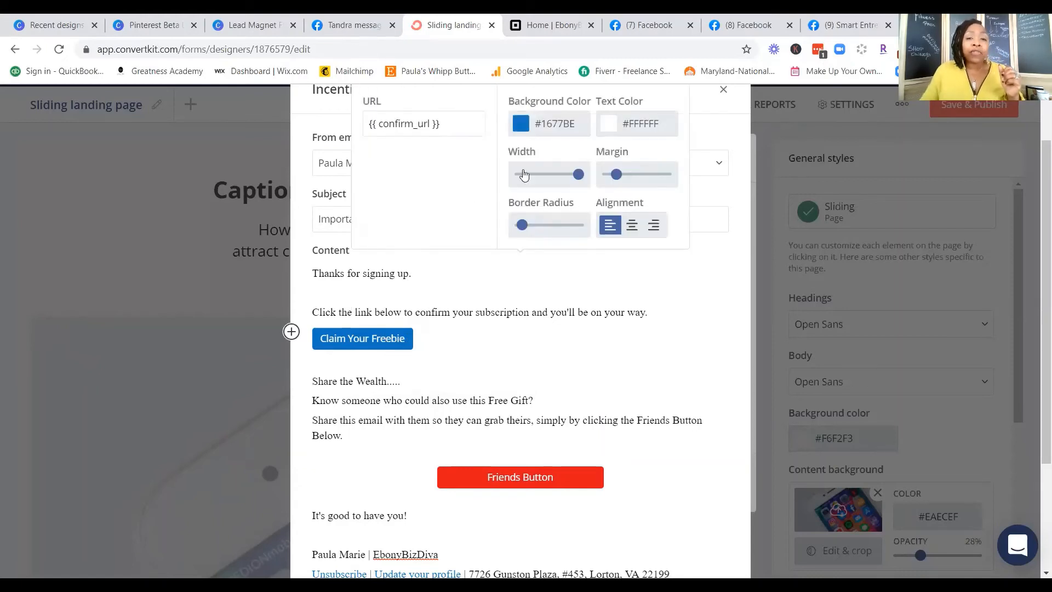
click(580, 123)
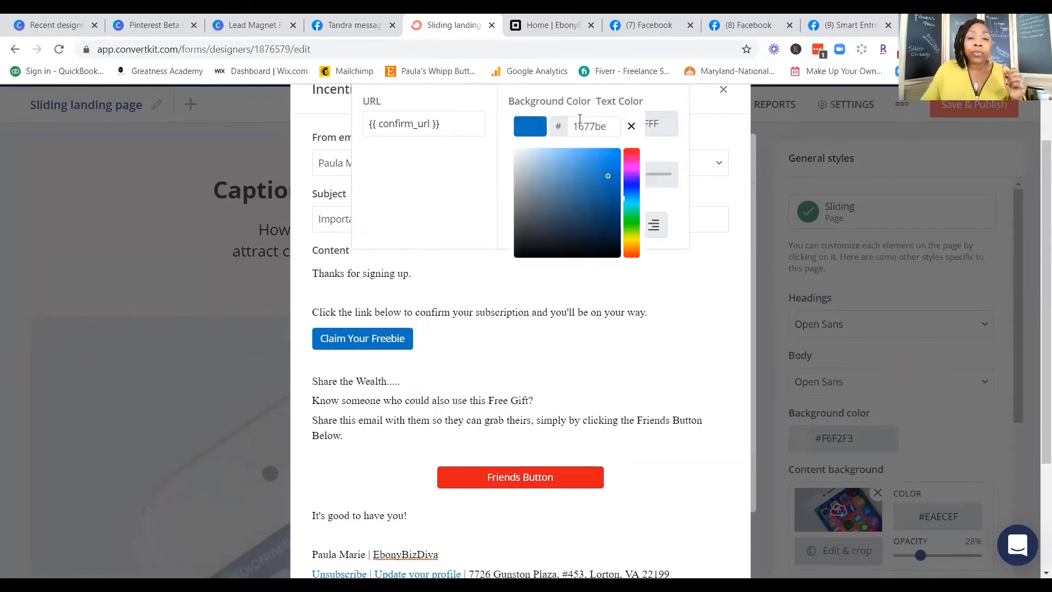
drag(608, 128, 590, 134)
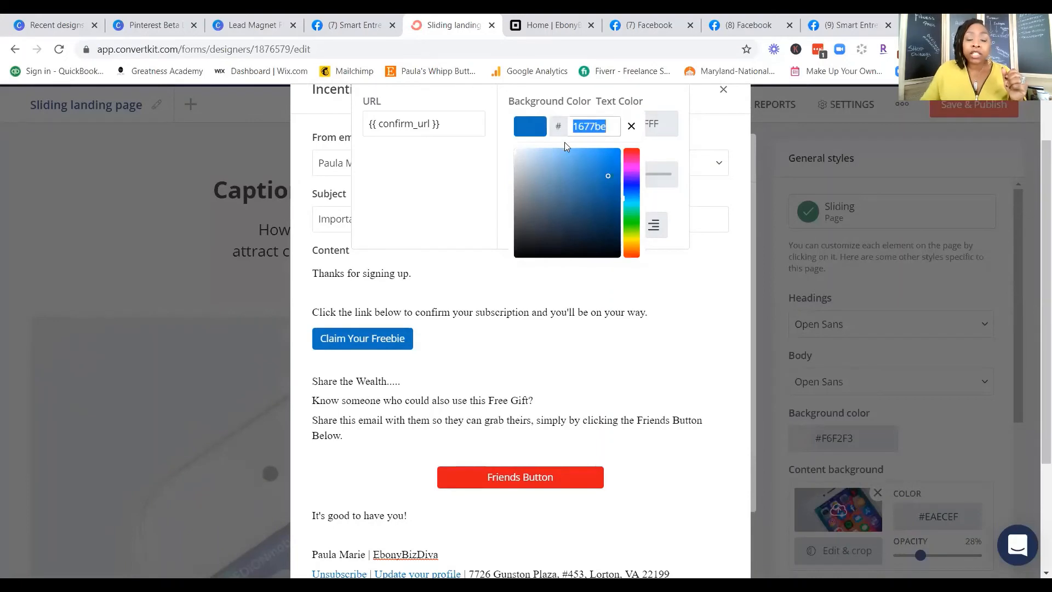
text(d00)
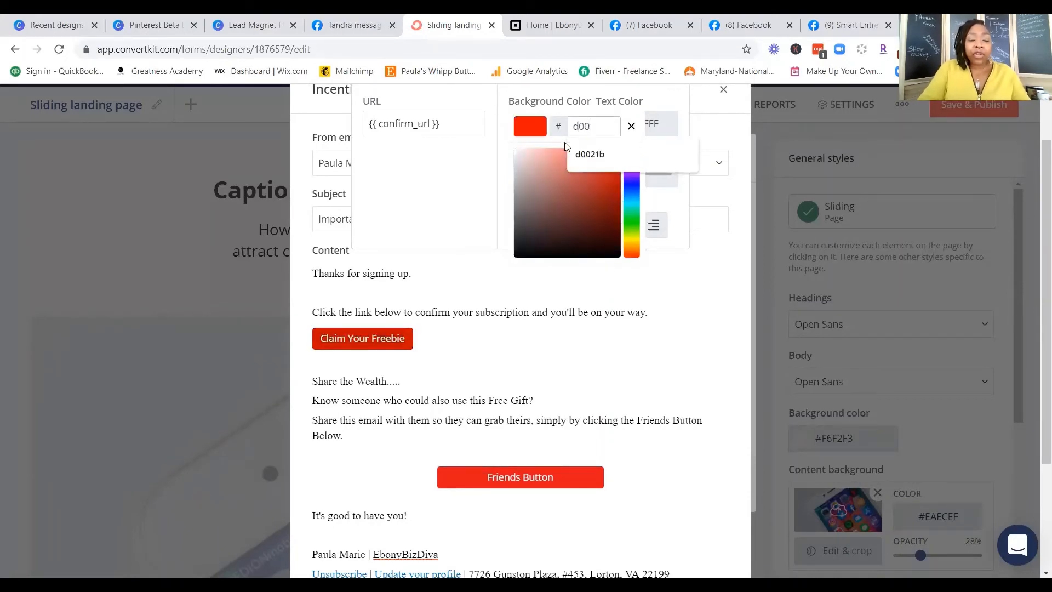
text(21b)
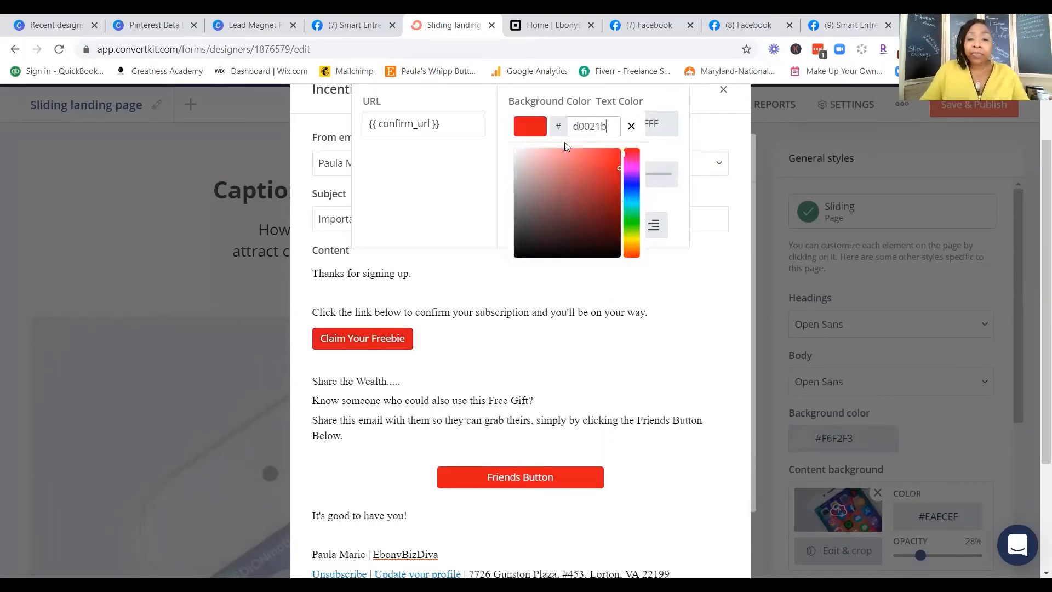
click(672, 274)
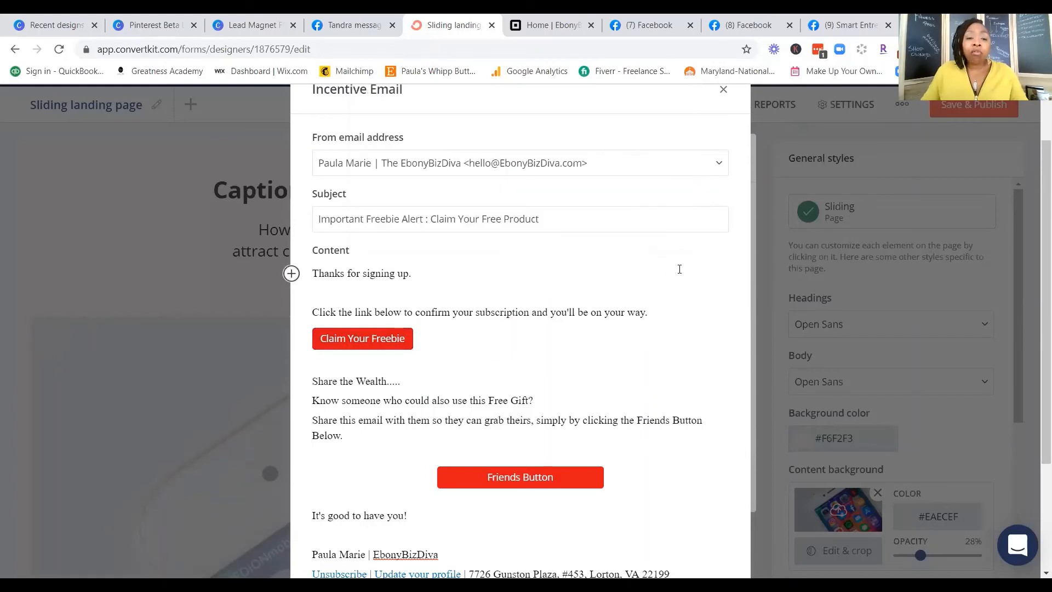
scroll(601, 324, down, 3)
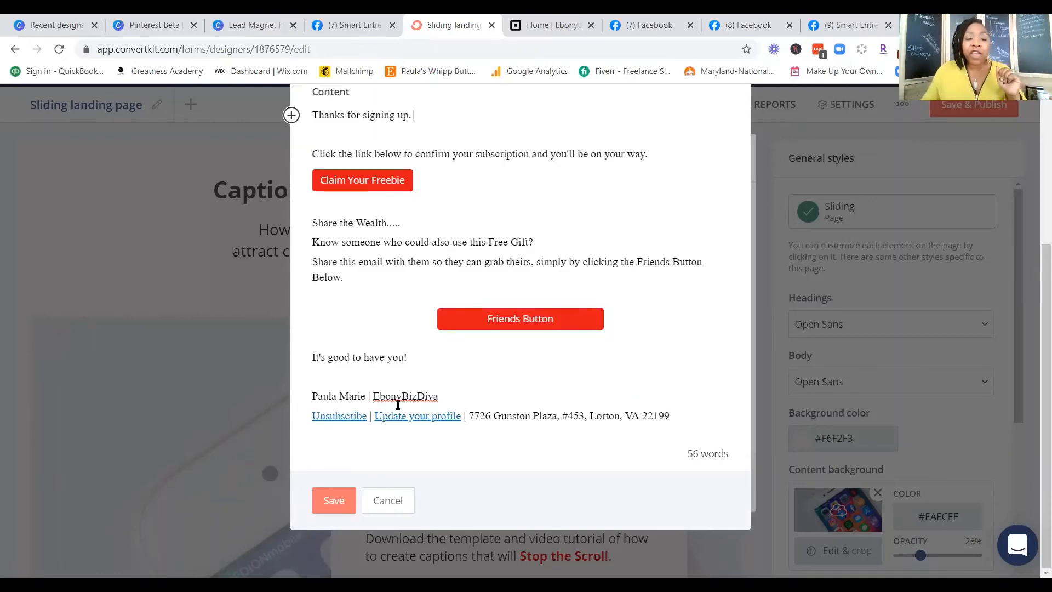
click(340, 501)
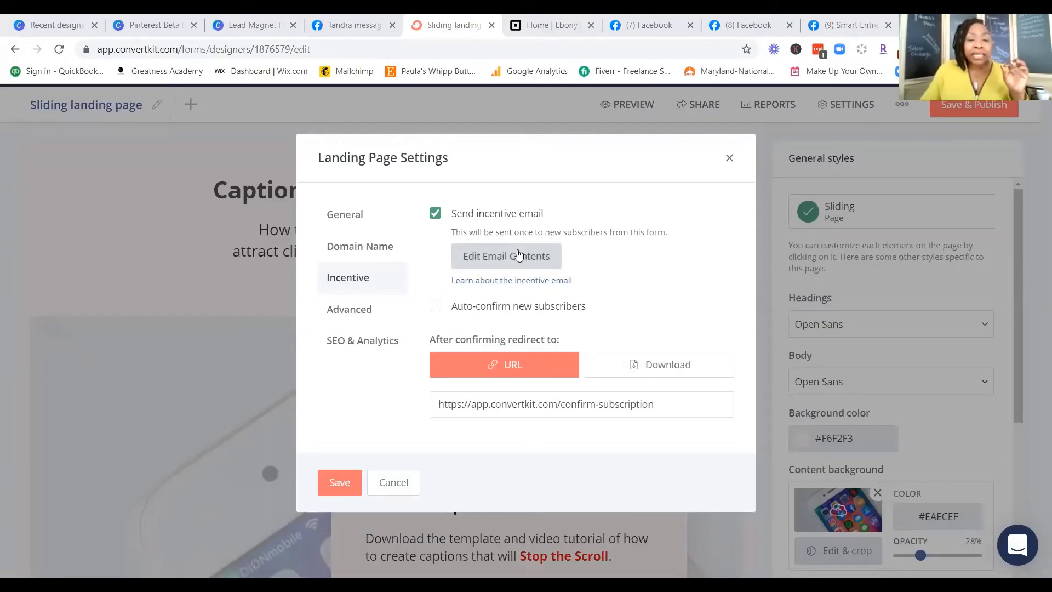
Step: Review the saved incentive email's content without changes and display the landing page's advanced settings
click(518, 255)
scroll(578, 383, down, 4)
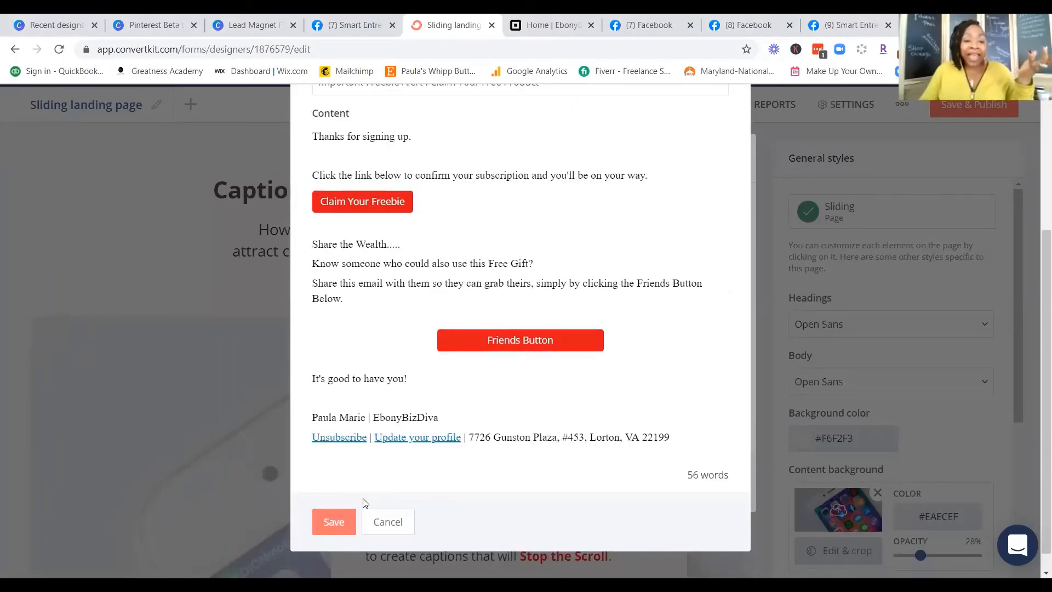
click(387, 521)
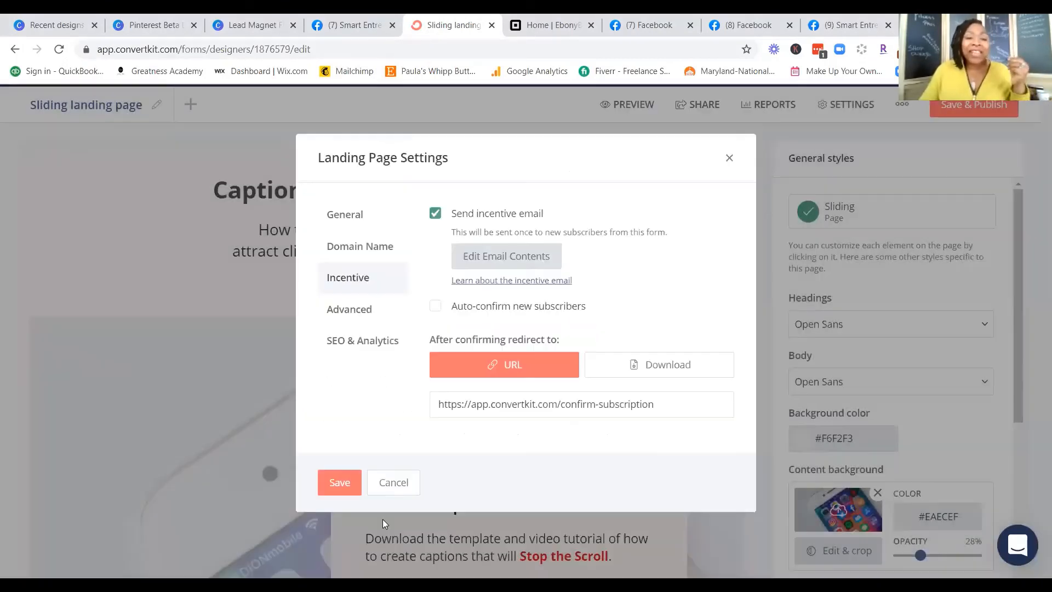
click(343, 315)
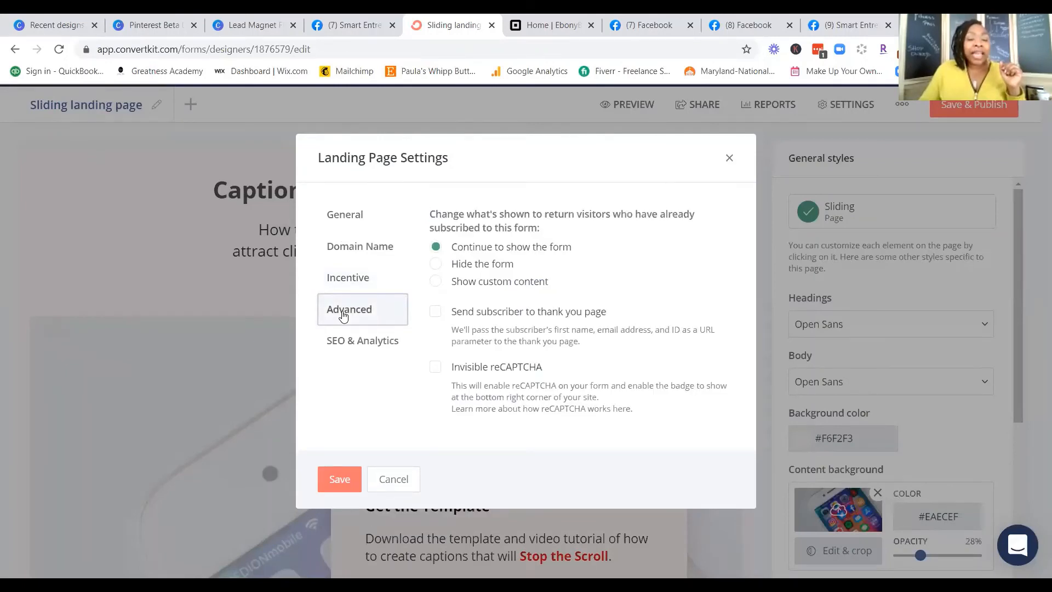
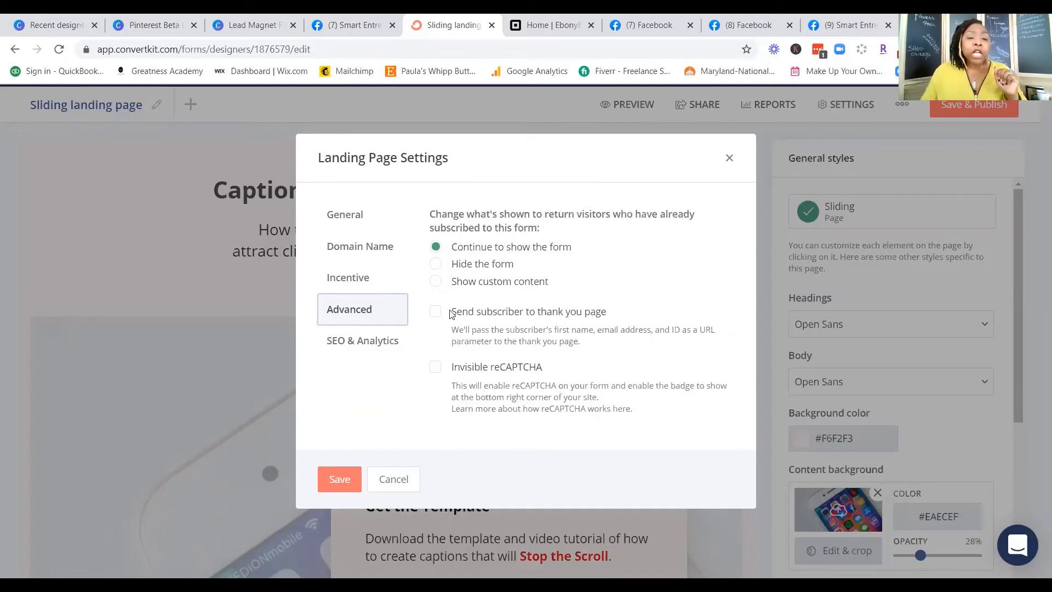
Step: Switch the incentive's after-confirming redirect to a file download, leaving auto-confirmation of new subscribers disabled
click(362, 283)
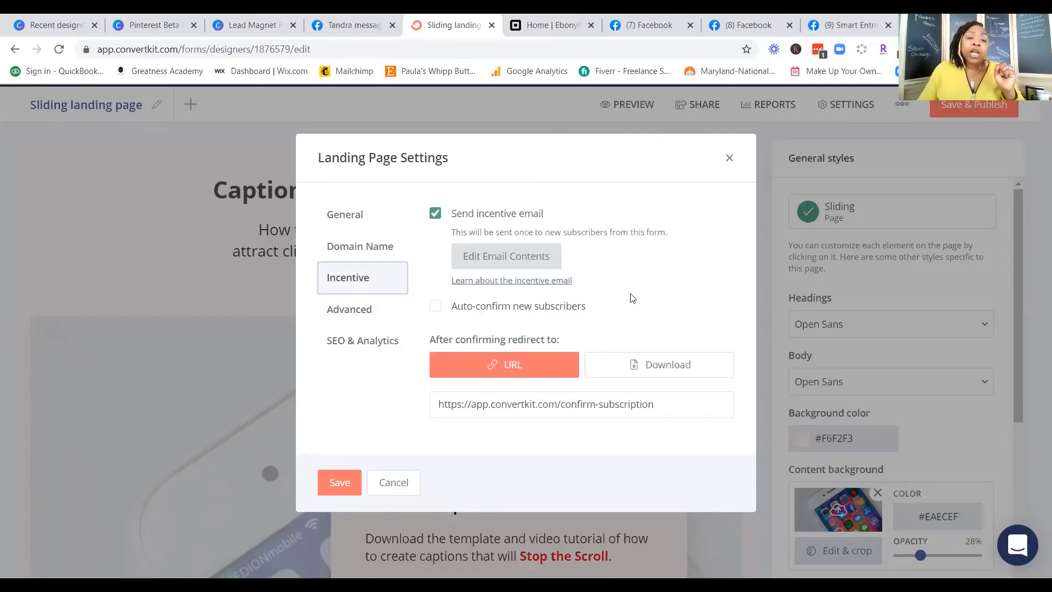
click(435, 307)
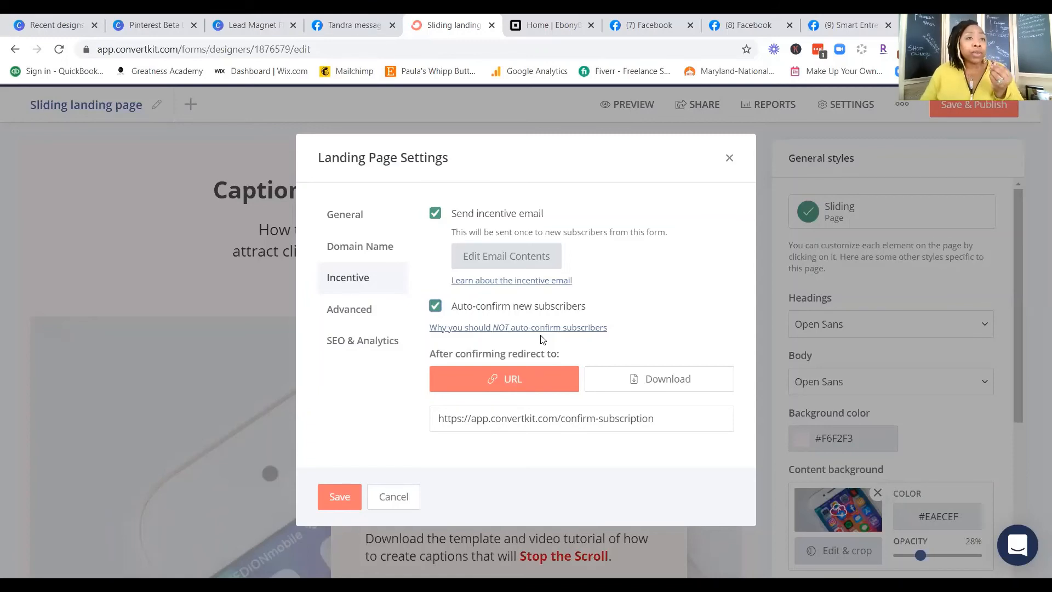
click(435, 306)
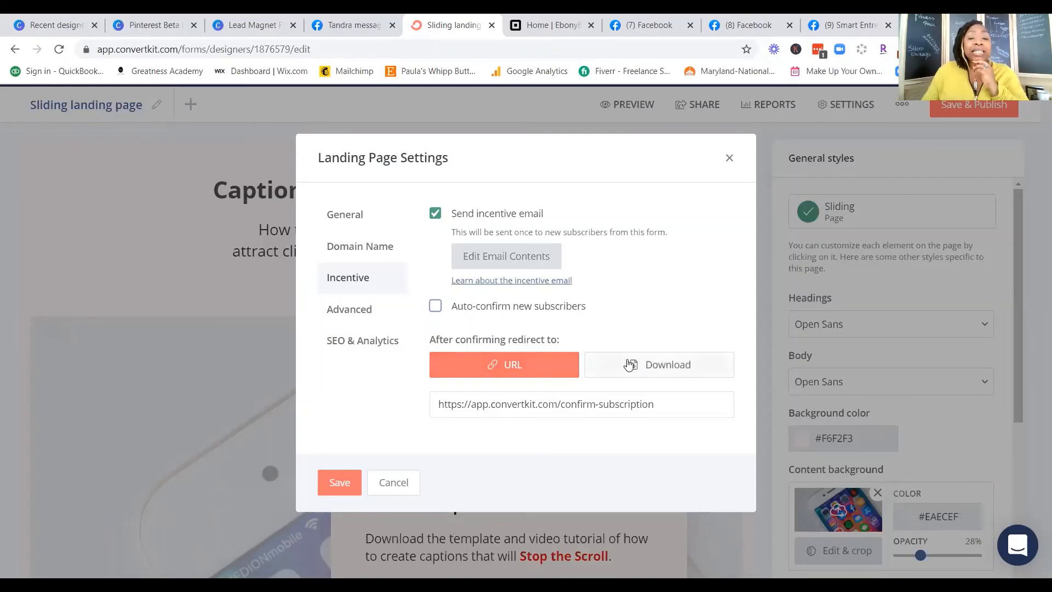
click(657, 369)
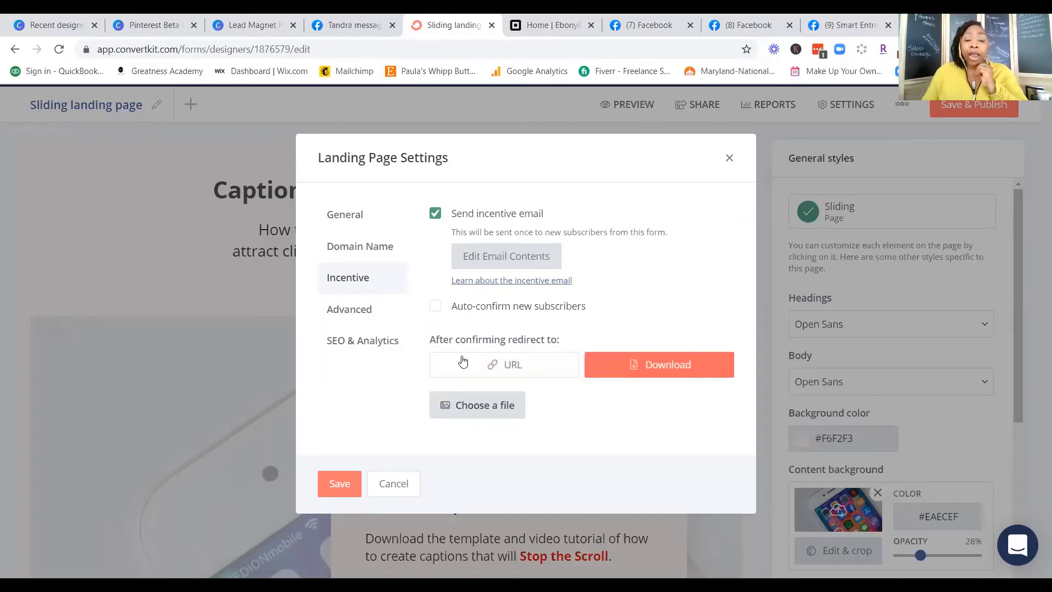
Step: Choose Captions Captures Clients Worksheet from Pictures > My Workshop Graphics > Pinterest Beta as the incentive download and save the settings
click(477, 405)
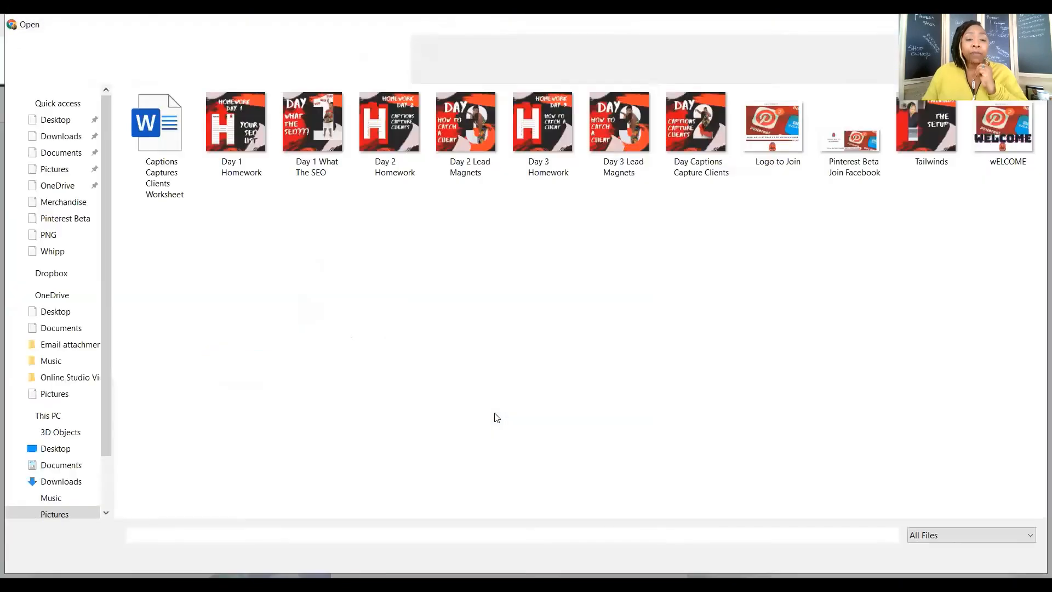
click(63, 327)
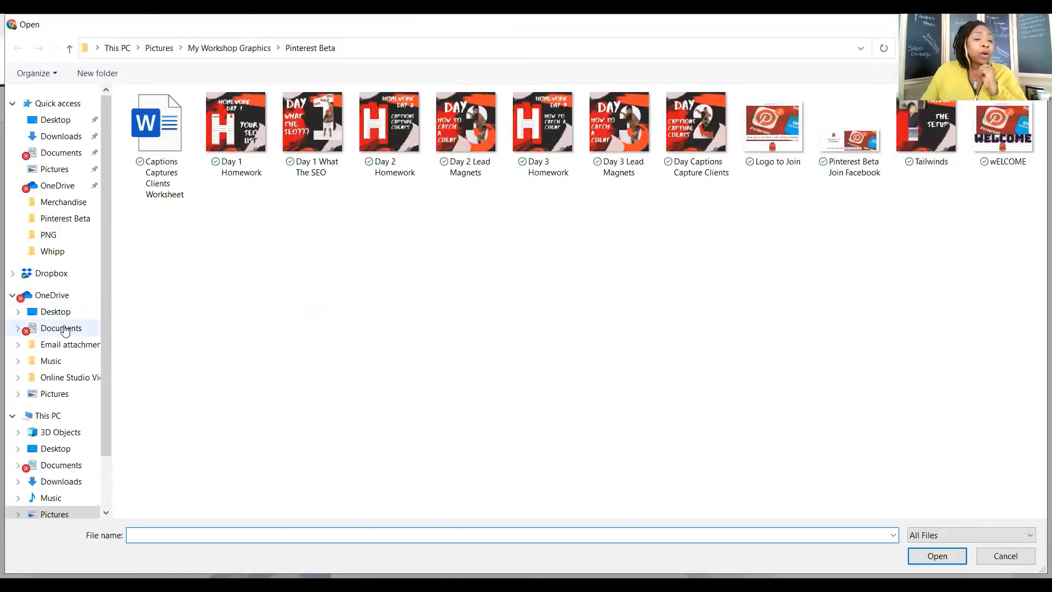
click(44, 395)
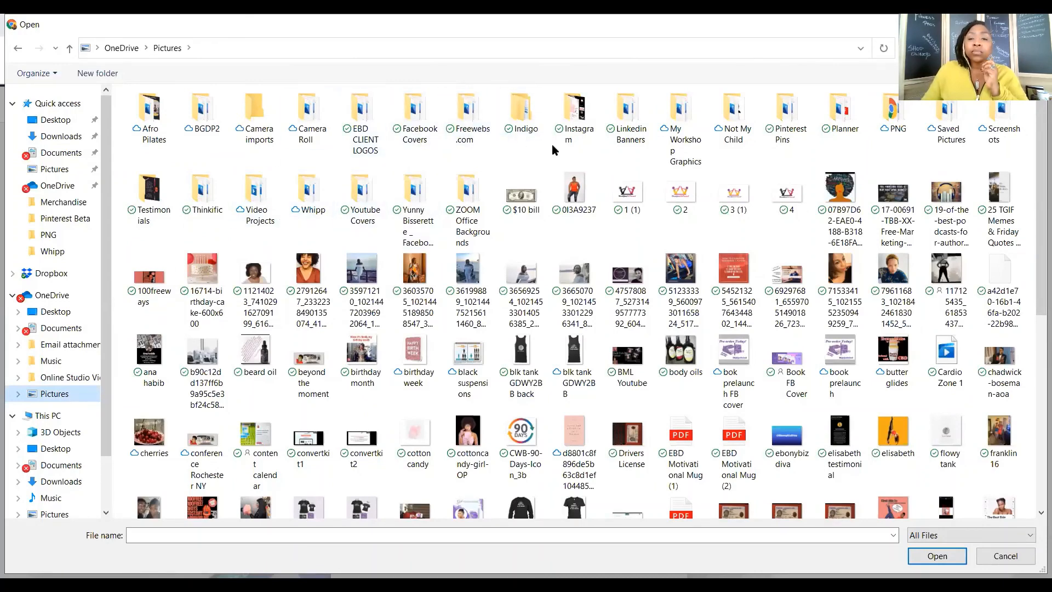
double_click(680, 111)
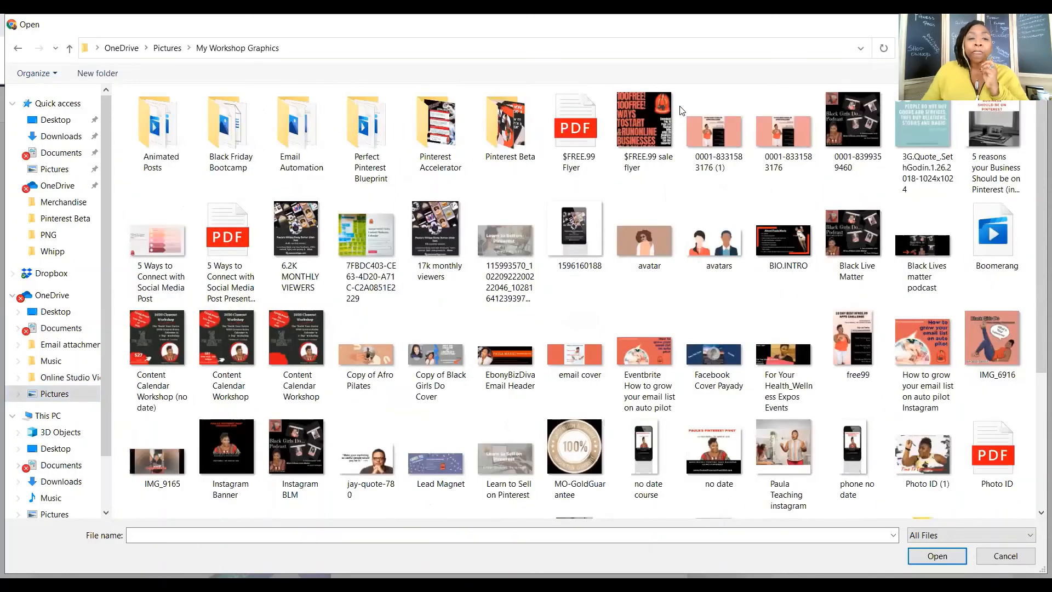
double_click(504, 120)
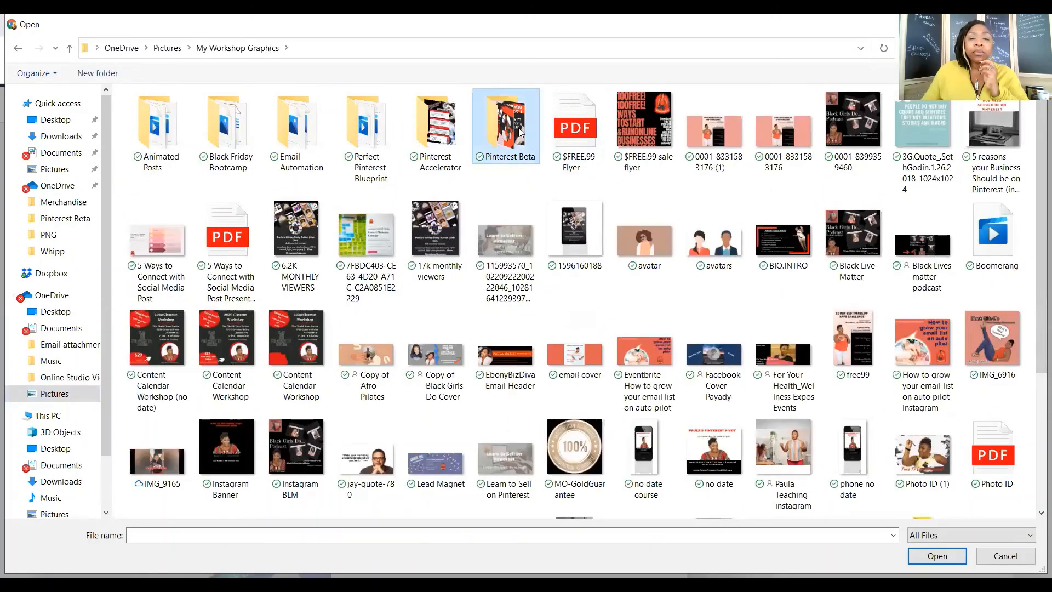
double_click(173, 127)
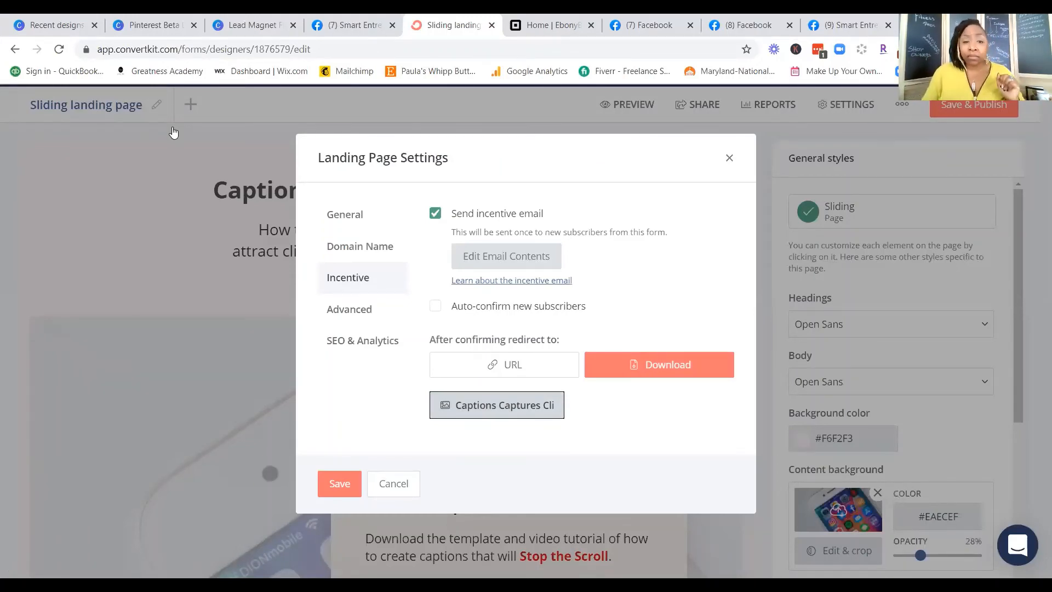
click(340, 484)
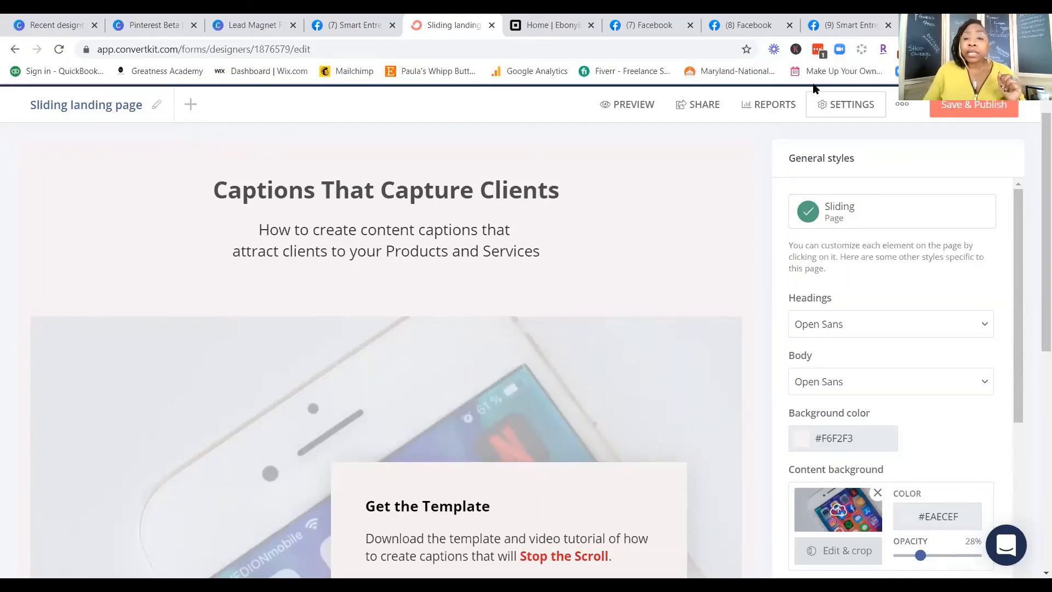
Step: Enter "Captions That capture clients" as the title in the landing page's SEO & Analytics settings
click(864, 105)
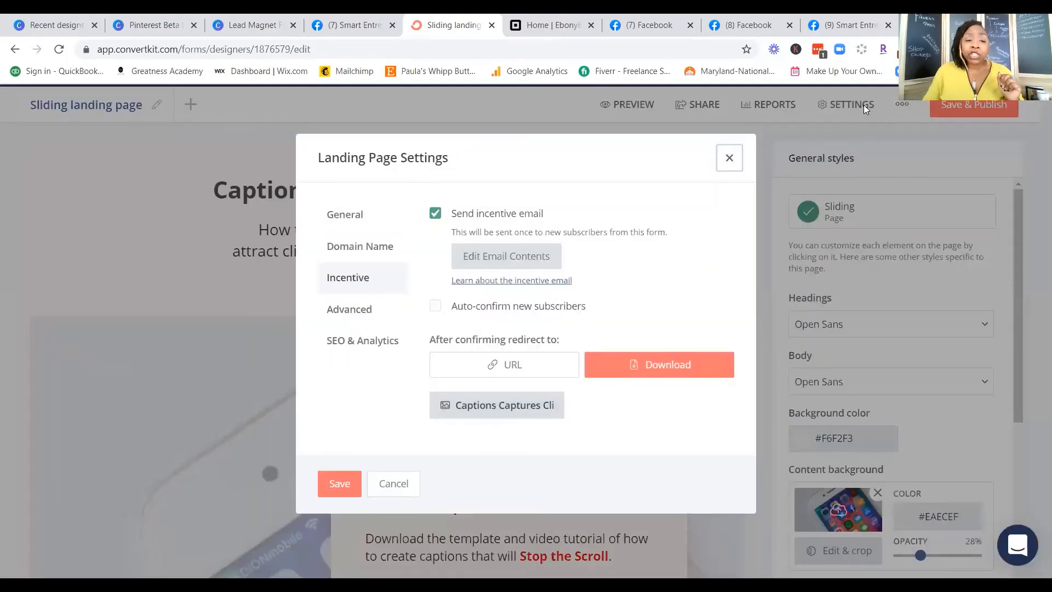
click(377, 342)
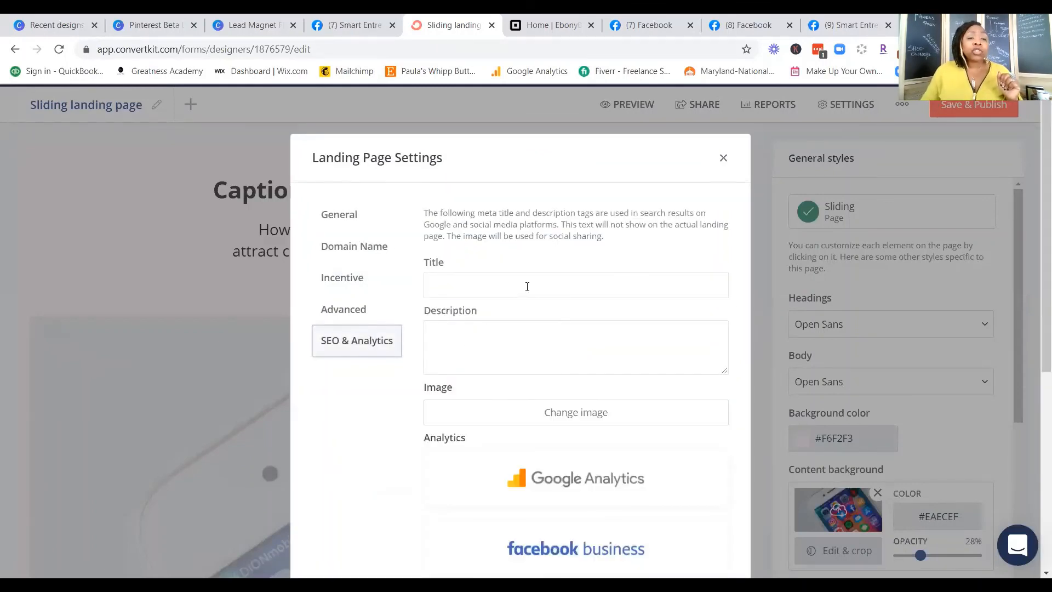
double_click(563, 192)
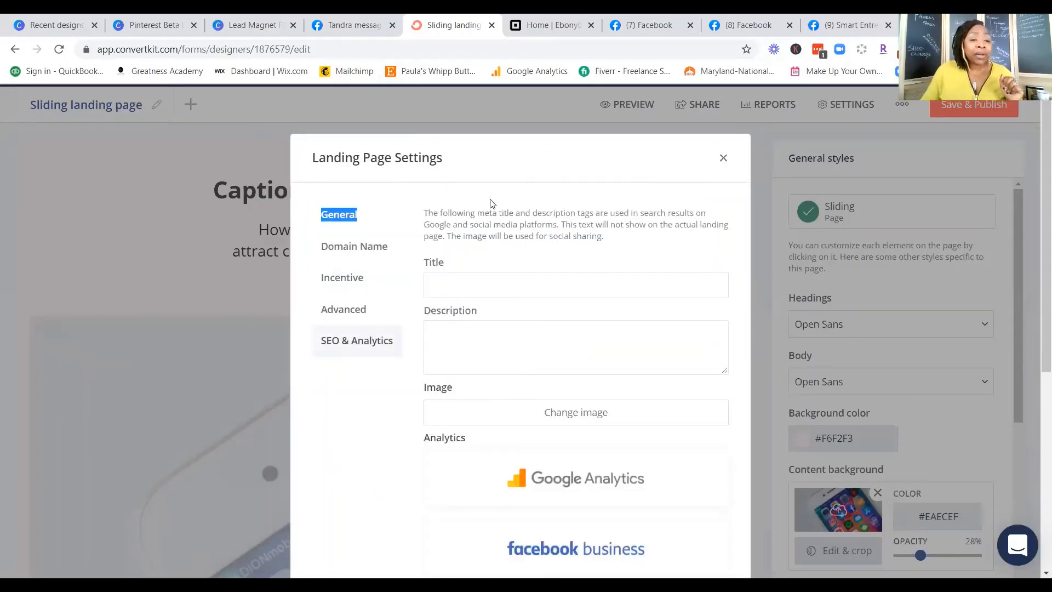
click(489, 286)
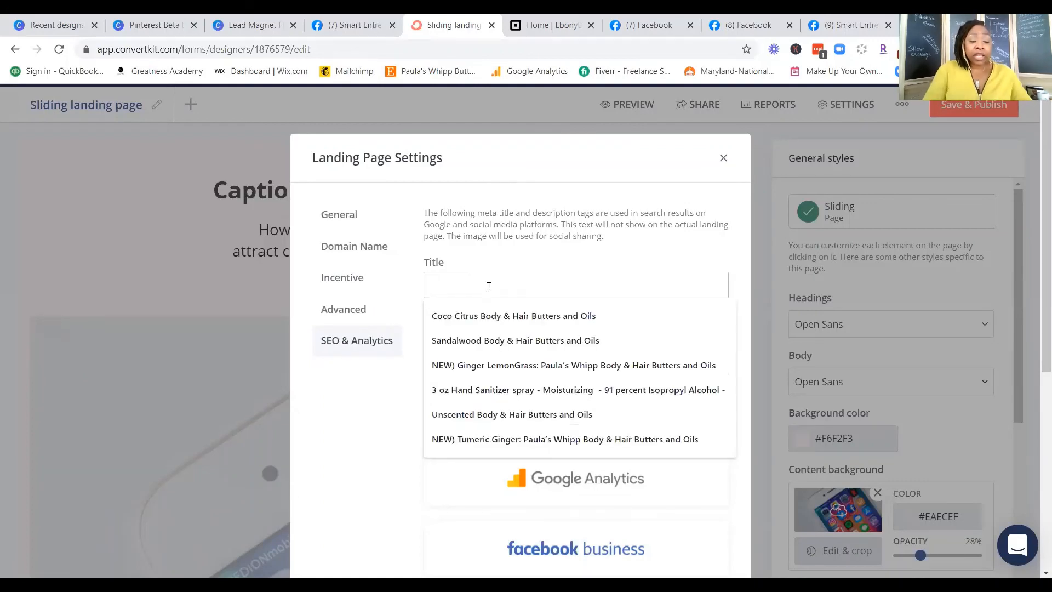
text(Captions)
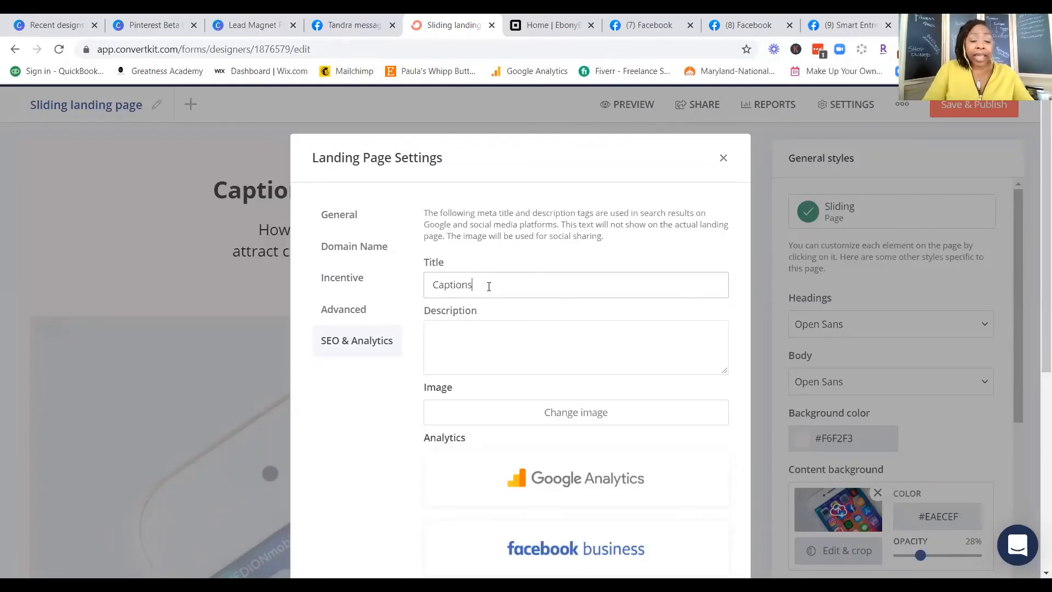
text( That)
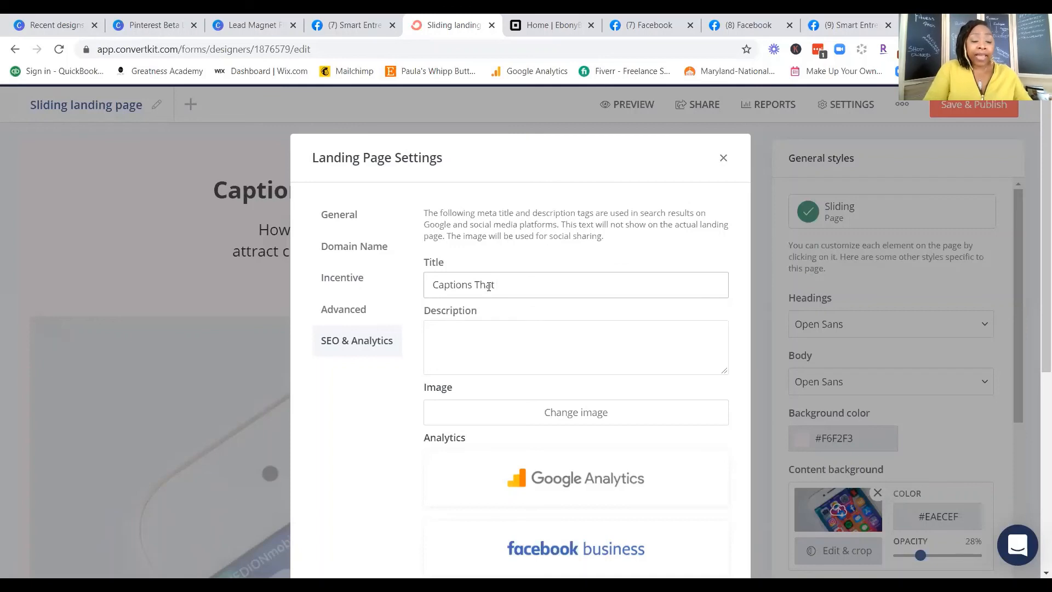
text( capture )
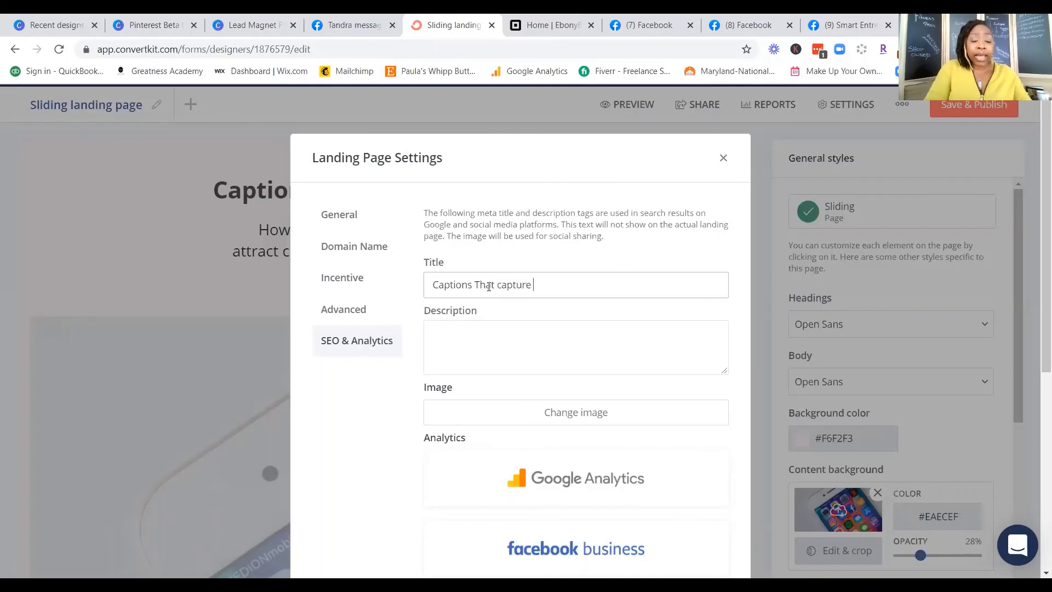
text(clients)
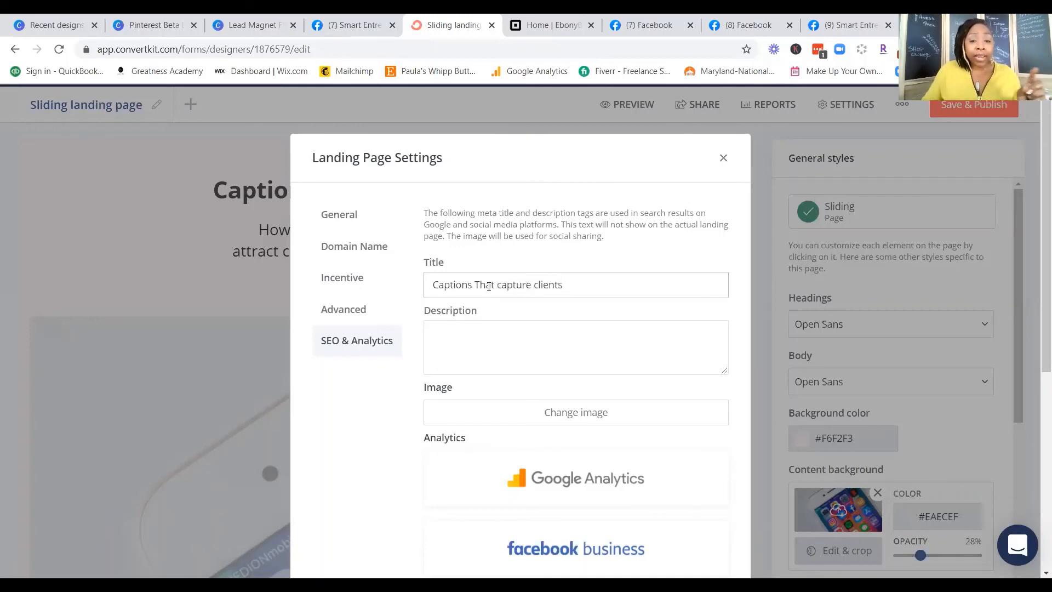
Step: Capitalize the words "Clients" and "Capture" in the SEO title so it reads "Captions That Capture Clients"
key(Left)
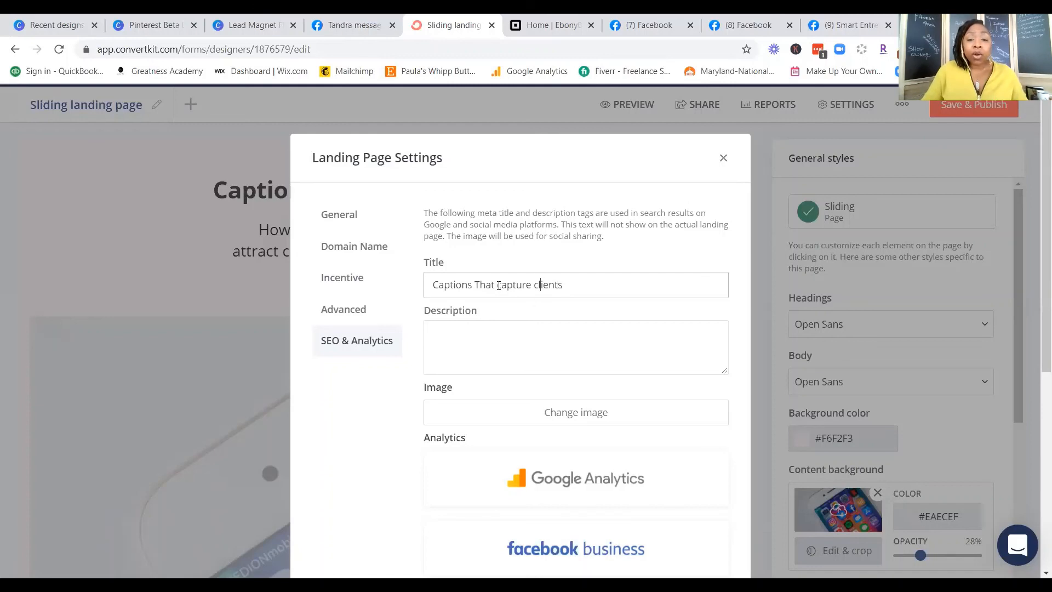
key(BackSpace)
text(C)
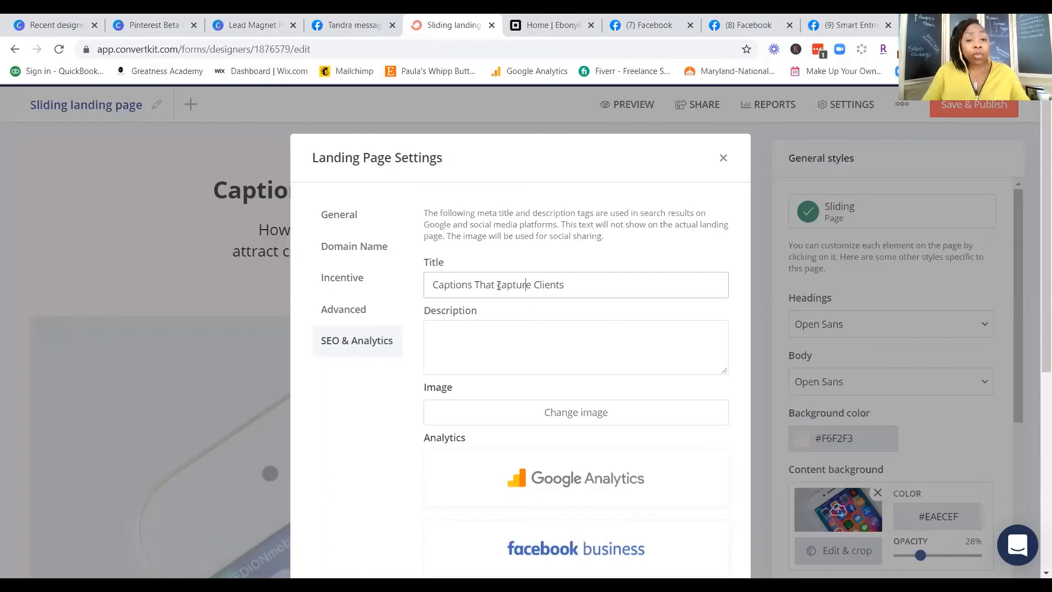
key(Left)
key(Left)
key(Left)
key(Left)
key(Left)
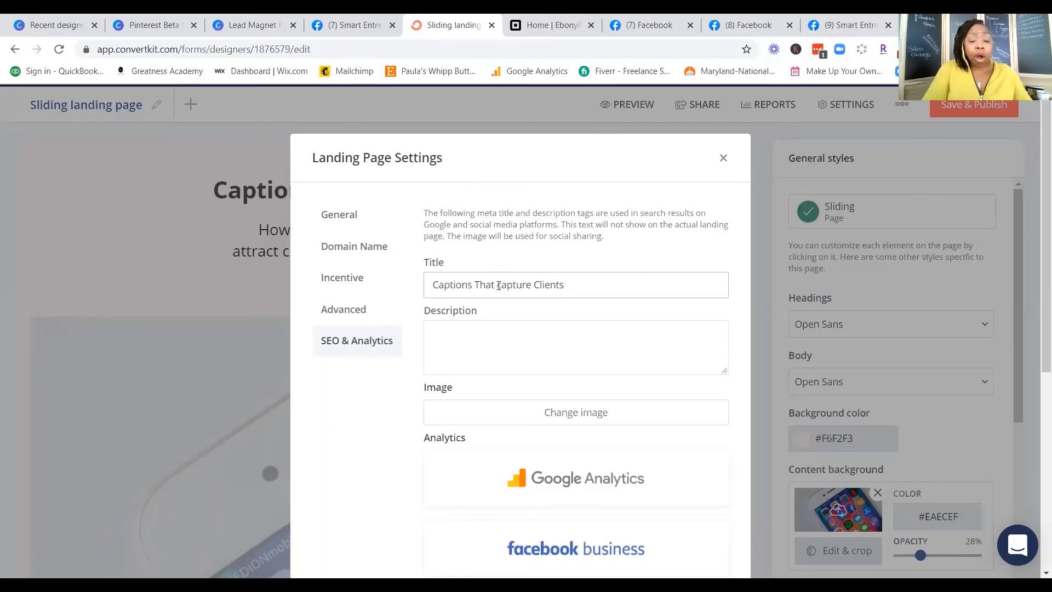
key(BackSpace)
text(C)
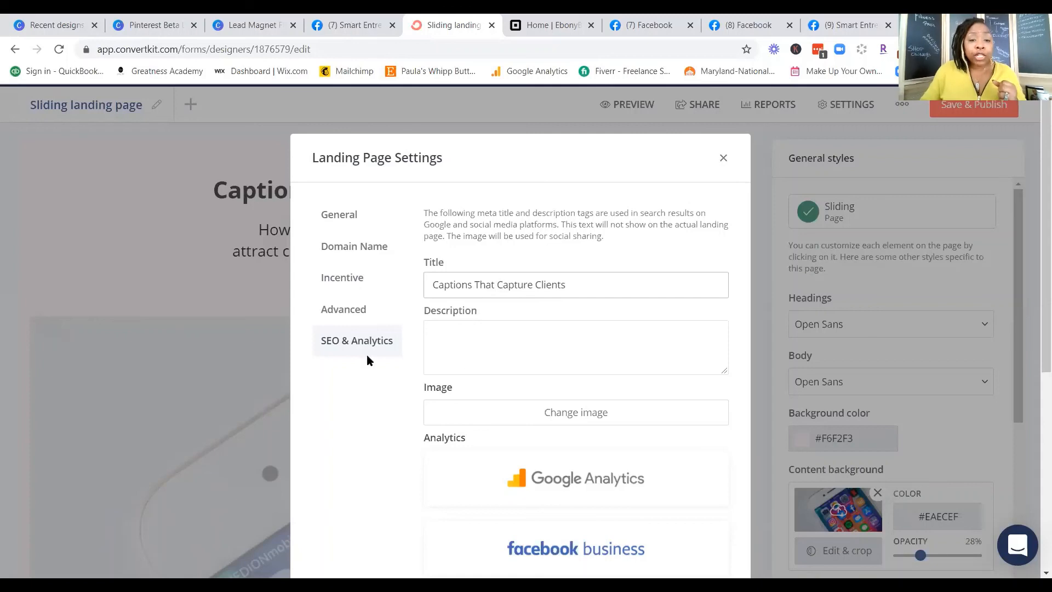
Step: Close the settings and copy the page subtitle "How to create content captions that attract clients to your Products and Services"
click(254, 296)
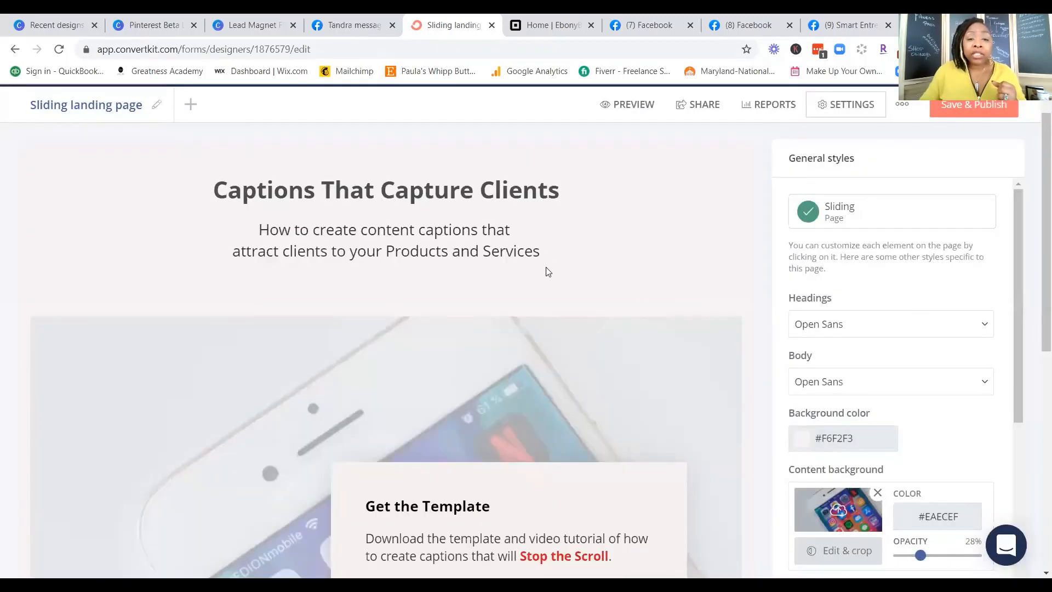
drag(540, 251, 285, 236)
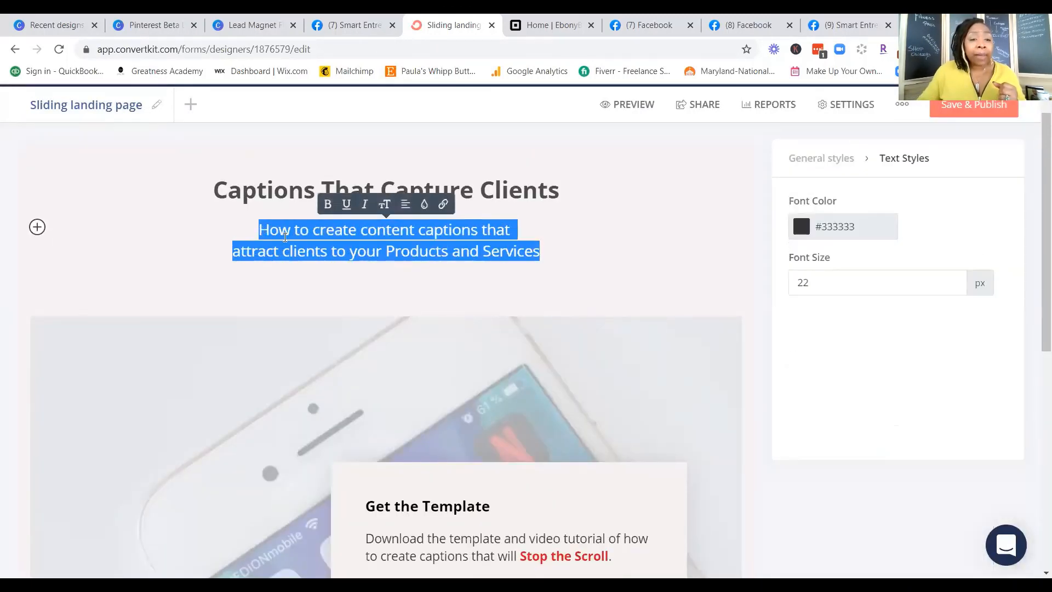
right_click(285, 239)
click(336, 287)
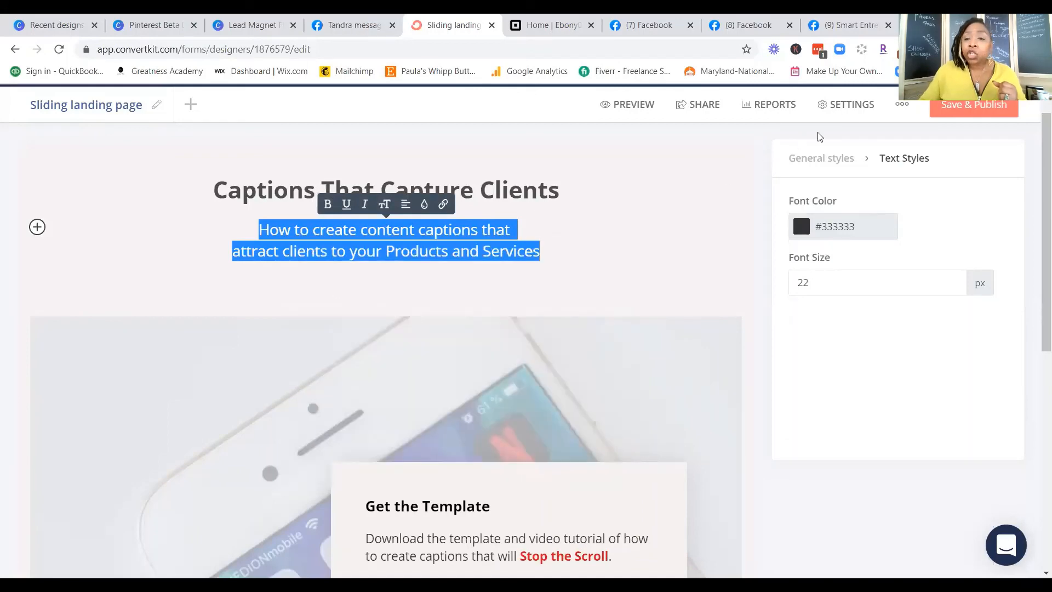
Step: Paste the copied subtitle as the SEO description and set the recently uploaded smartphone photo as the social sharing image
click(853, 105)
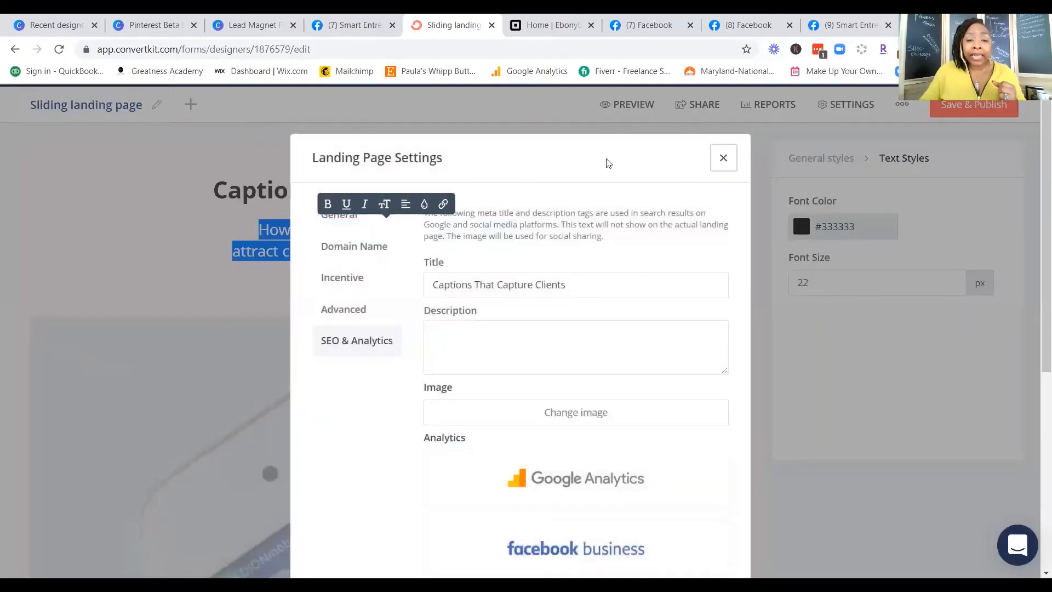
click(527, 345)
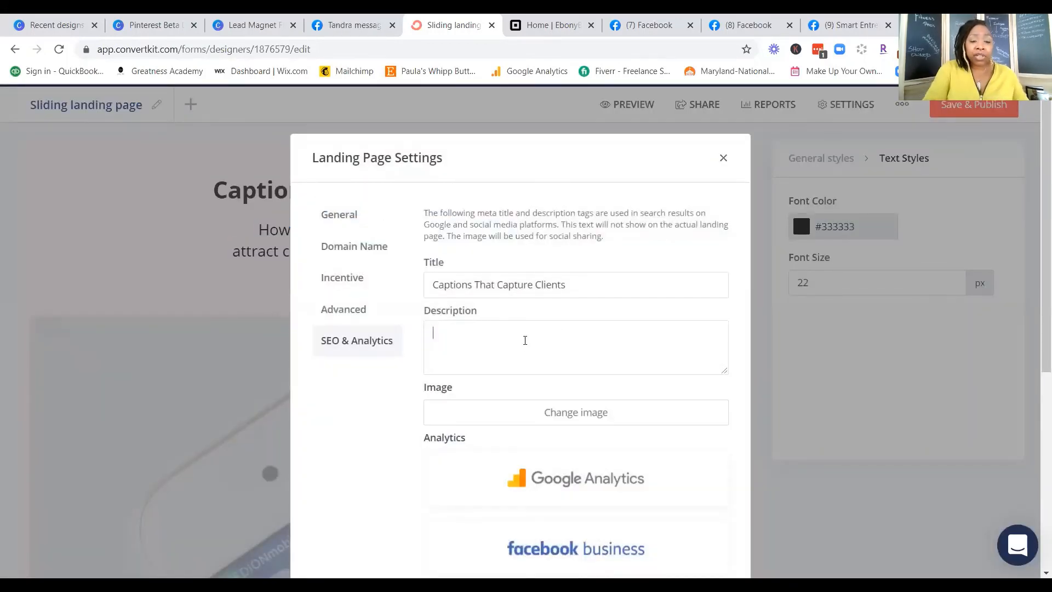
key(ctrl+v)
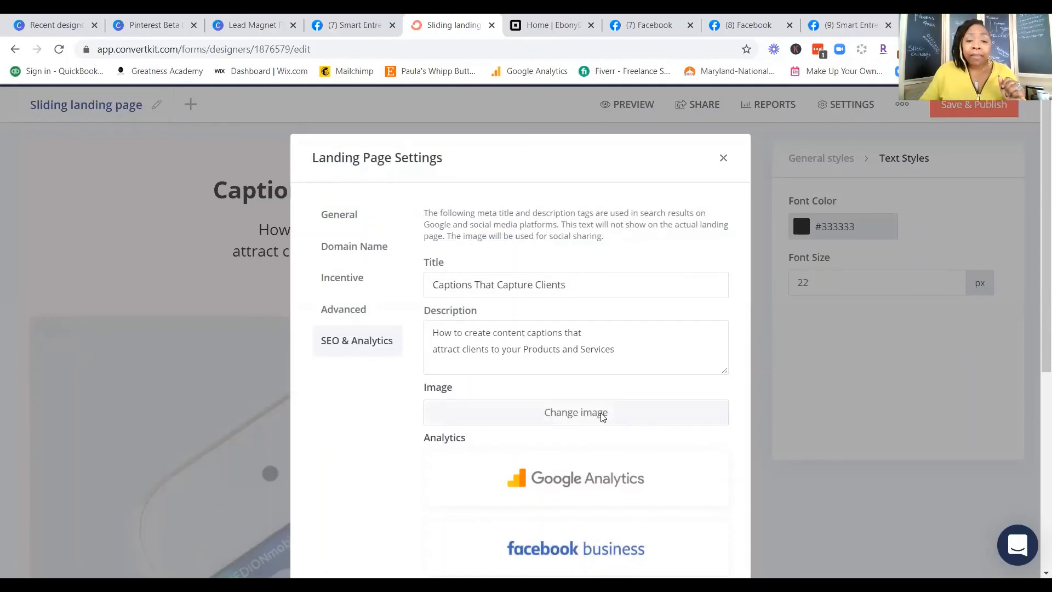
click(602, 423)
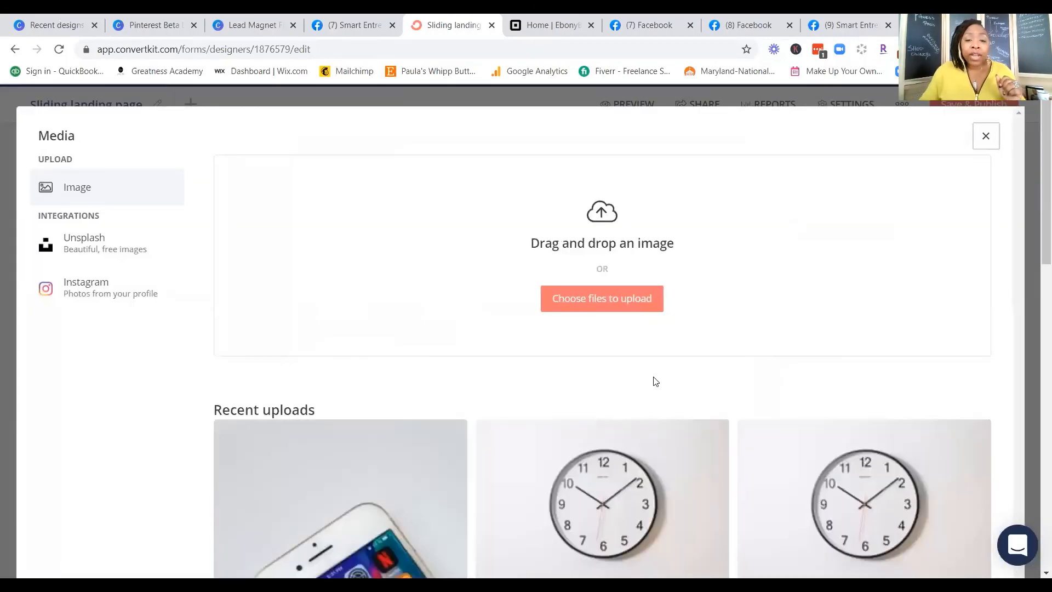
click(410, 486)
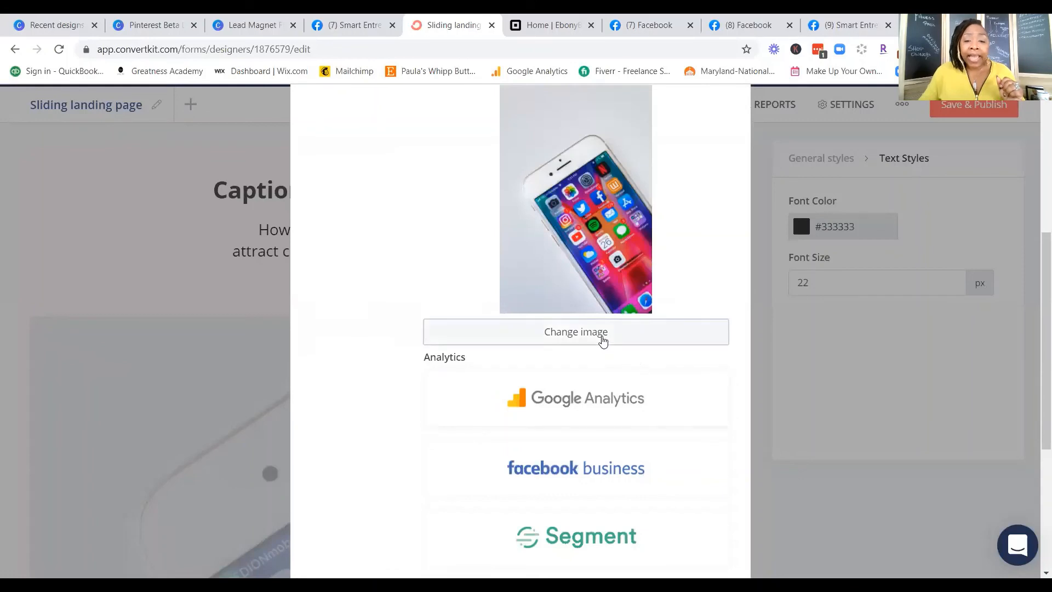
Step: Examine the analytics integrations, including the Google Analytics and Facebook Pixel ID fields, and close the landing page settings
scroll(644, 431, down, 2)
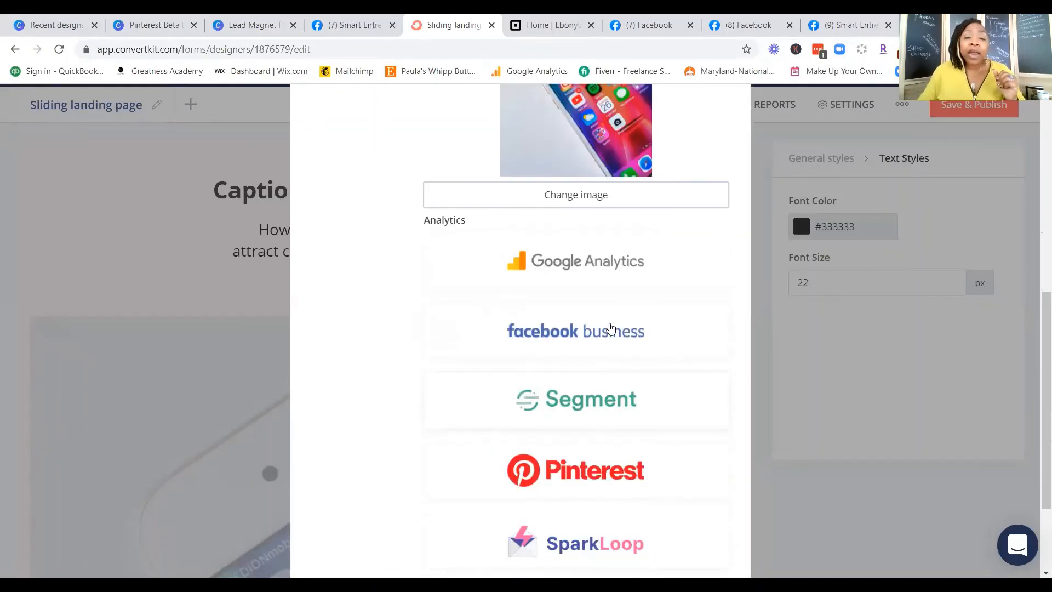
click(599, 269)
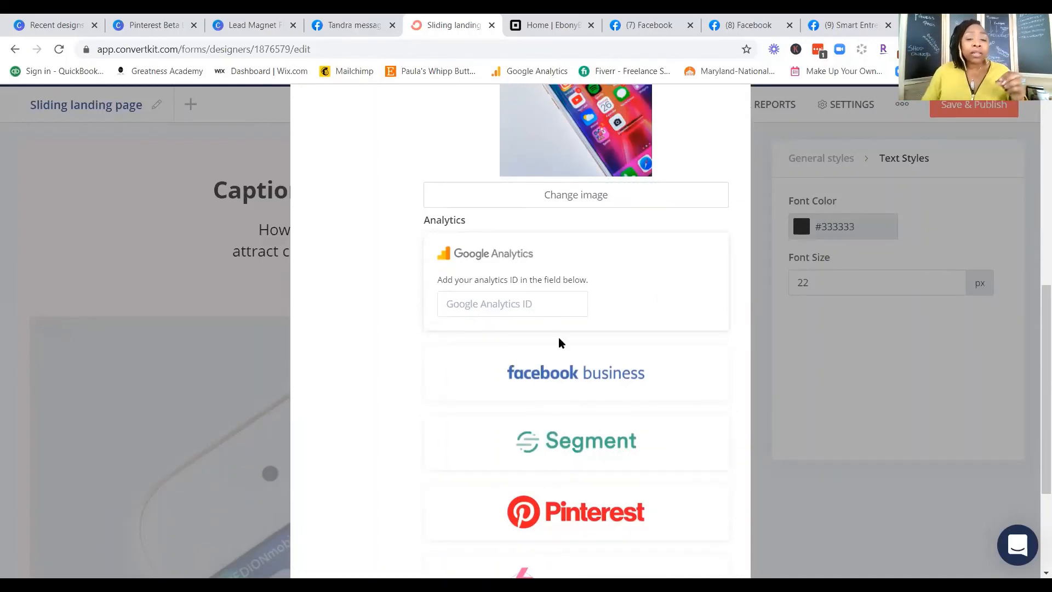
click(597, 367)
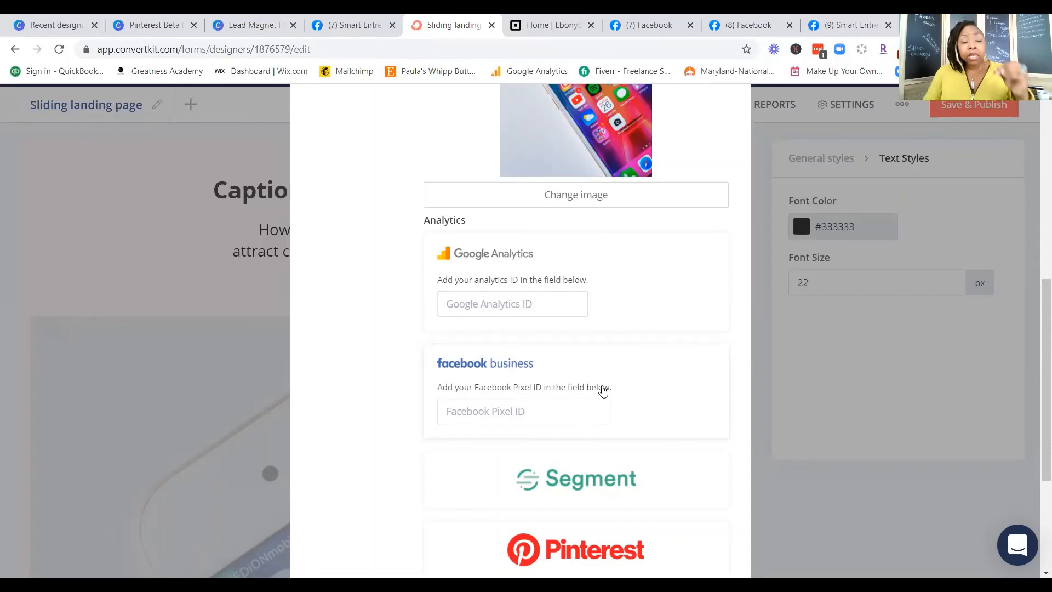
scroll(614, 410, down, 3)
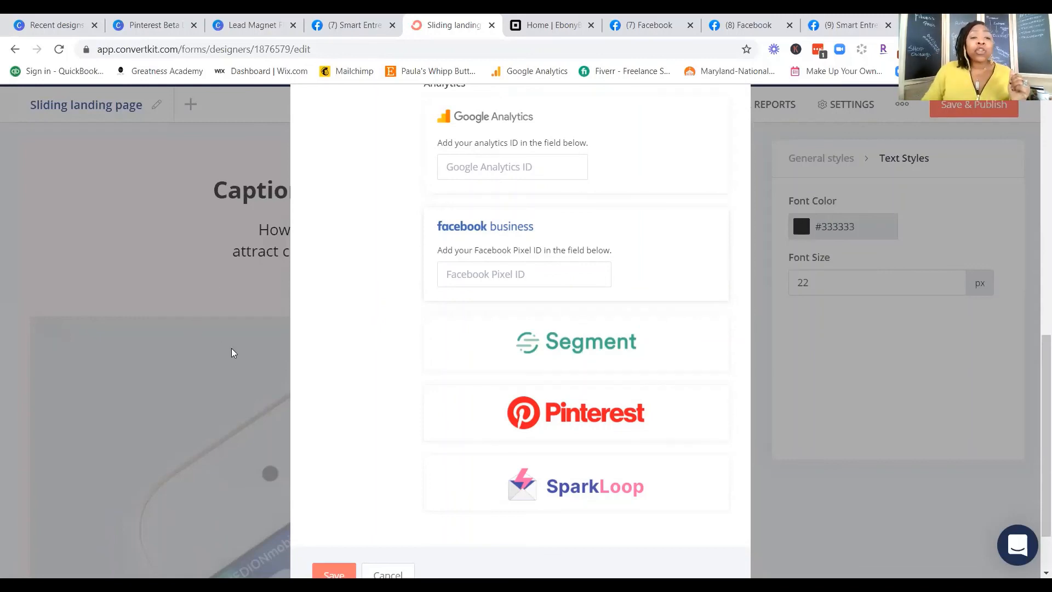
scroll(230, 352, up, 5)
scroll(237, 342, up, 5)
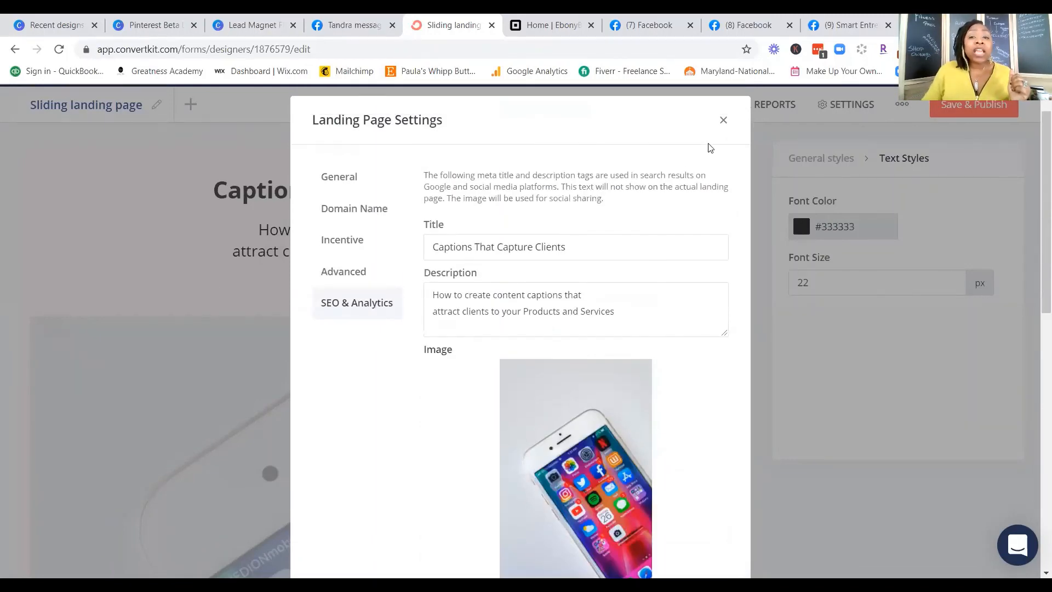
click(721, 120)
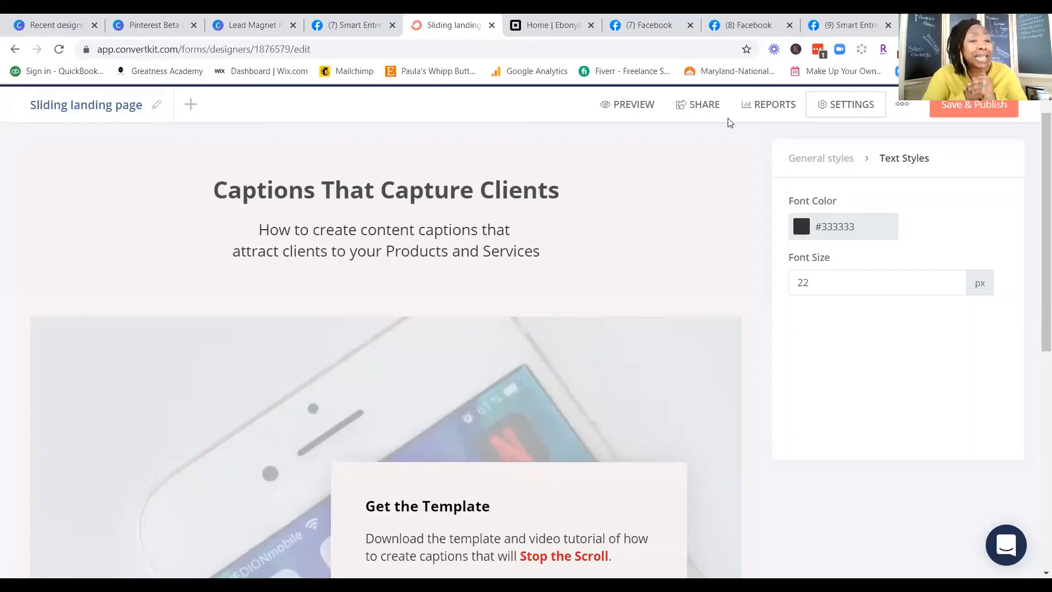